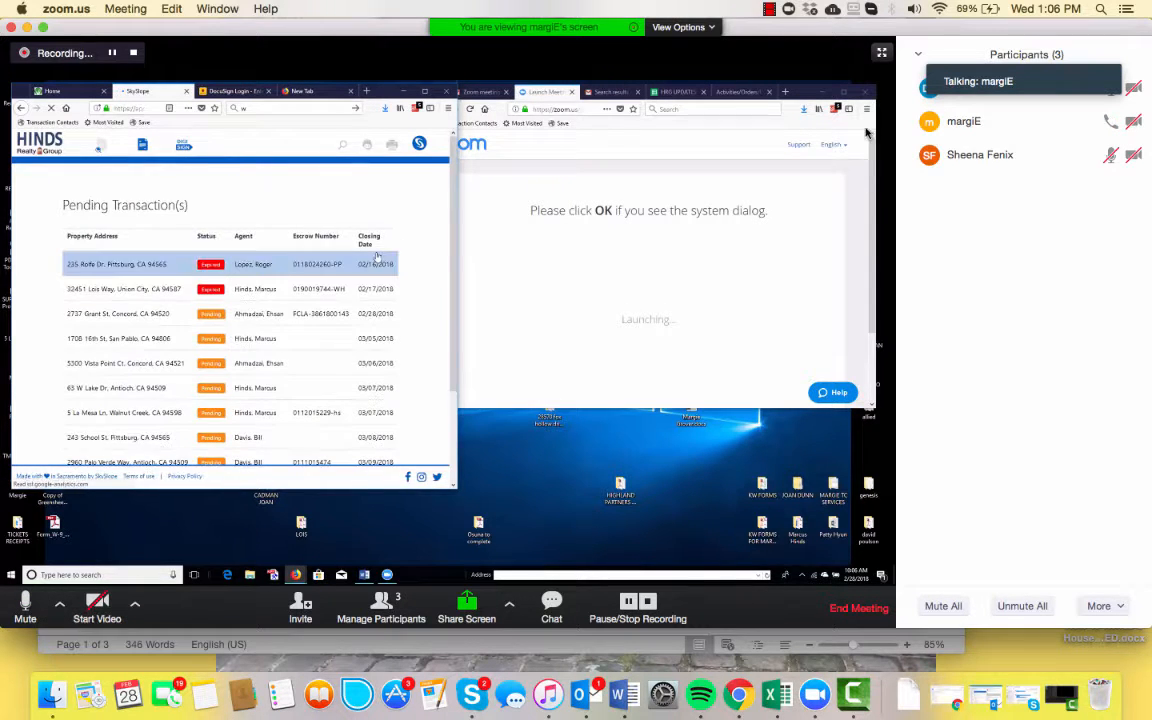
Open the first expired transaction row to view its sale details page.
click(881, 52)
click(885, 58)
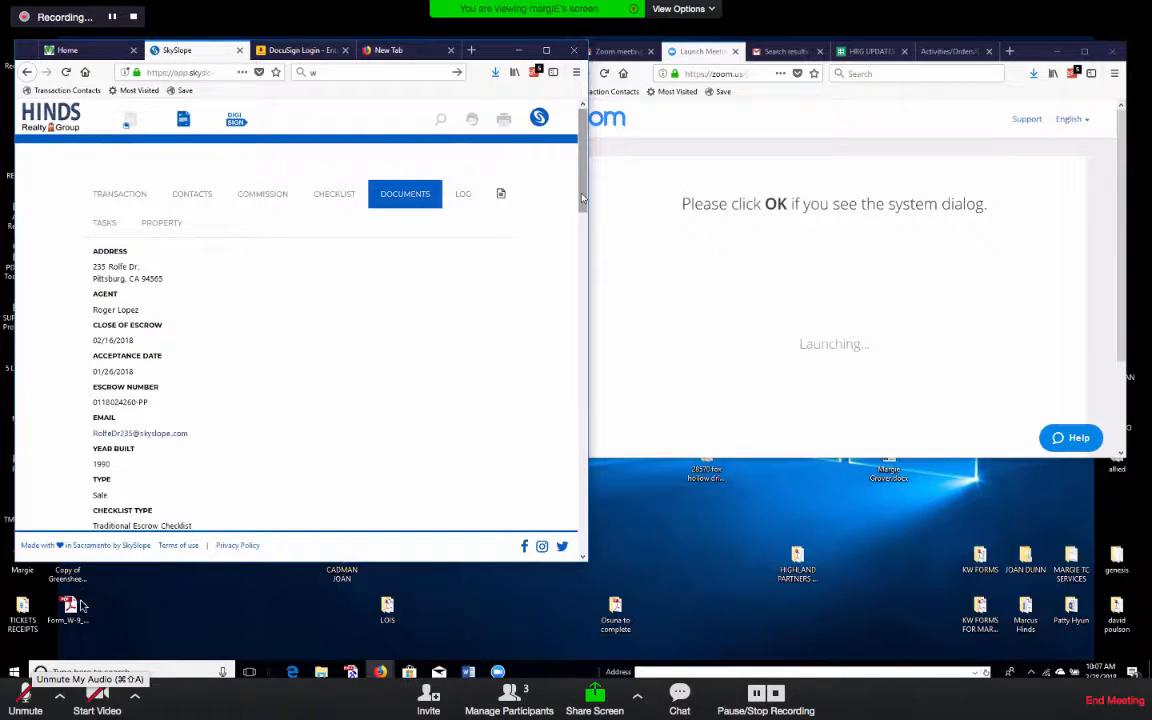
click(28, 703)
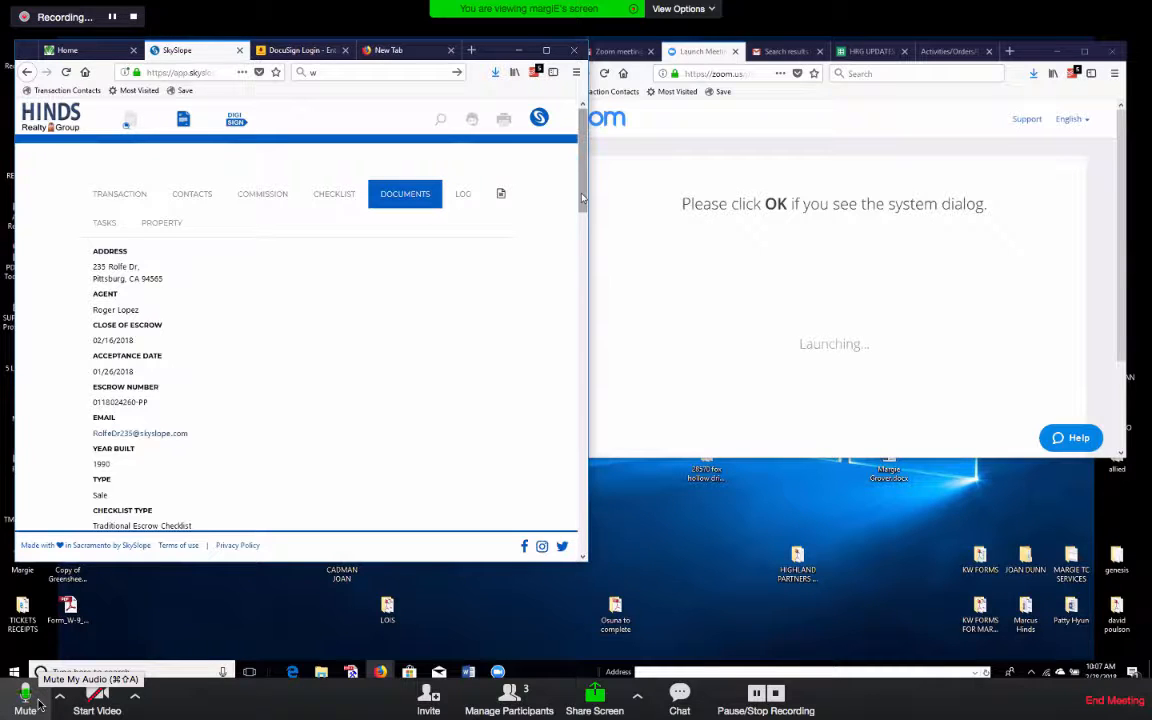
click(38, 705)
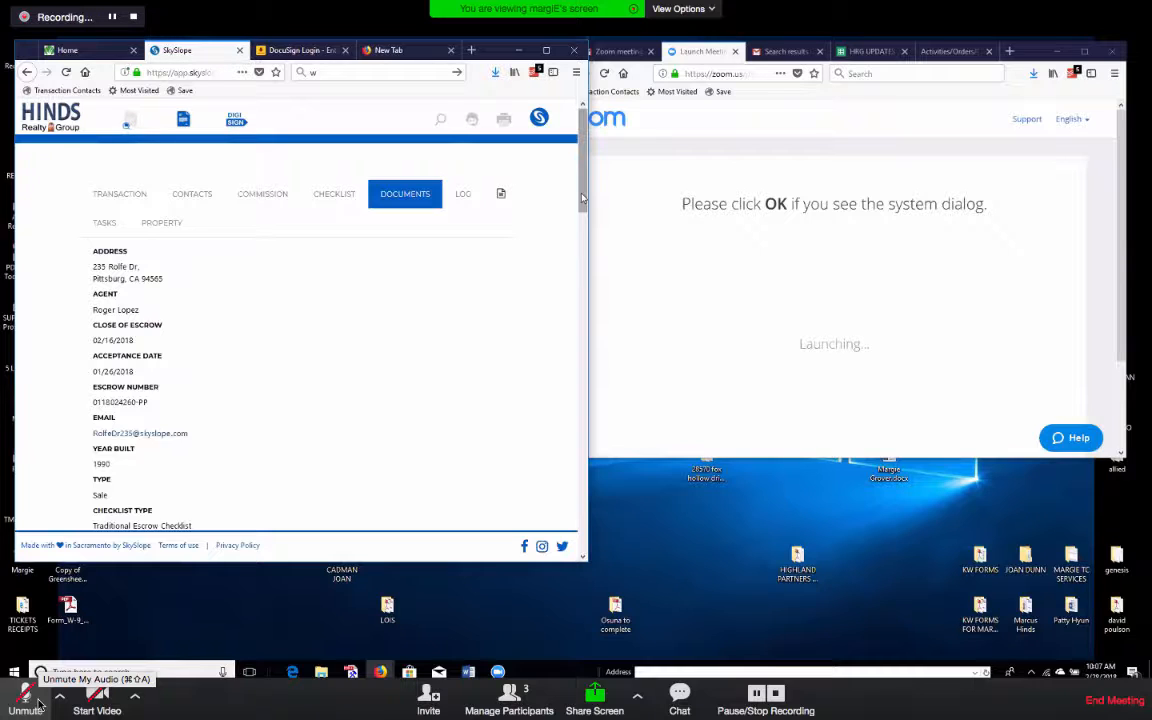
click(38, 705)
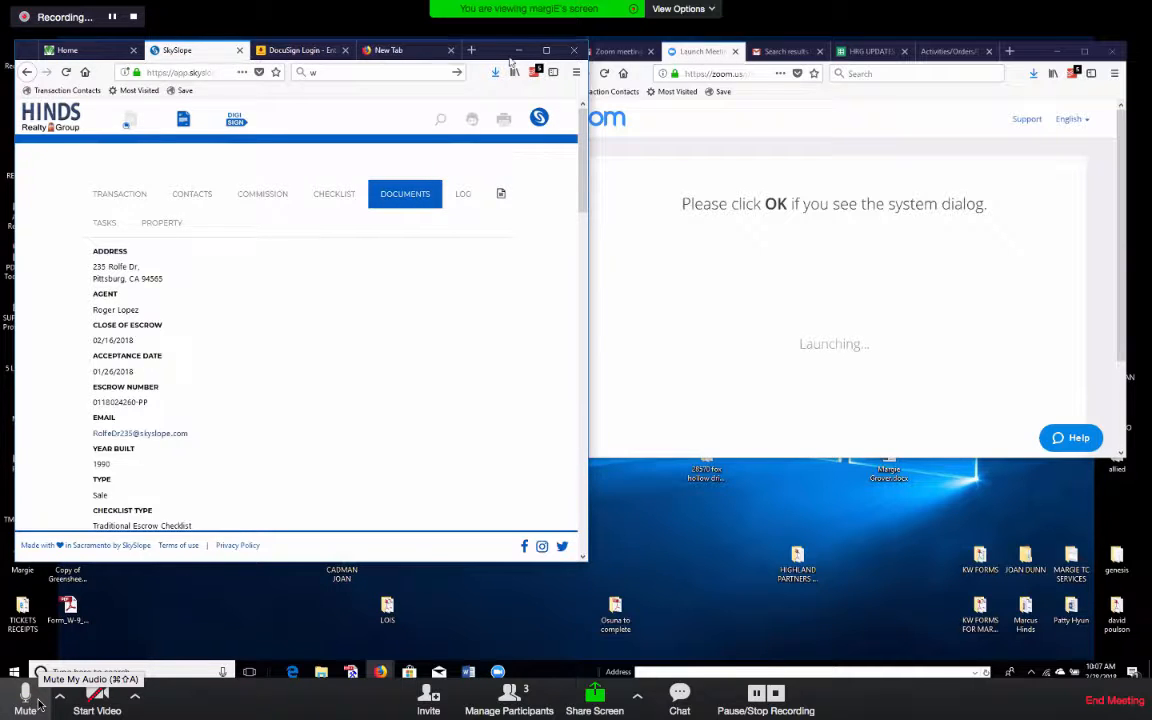
click(340, 205)
Switch to the CHECKLIST tab and scroll through Sales Documentation, Disclosure Documentation and Reports items.
click(547, 50)
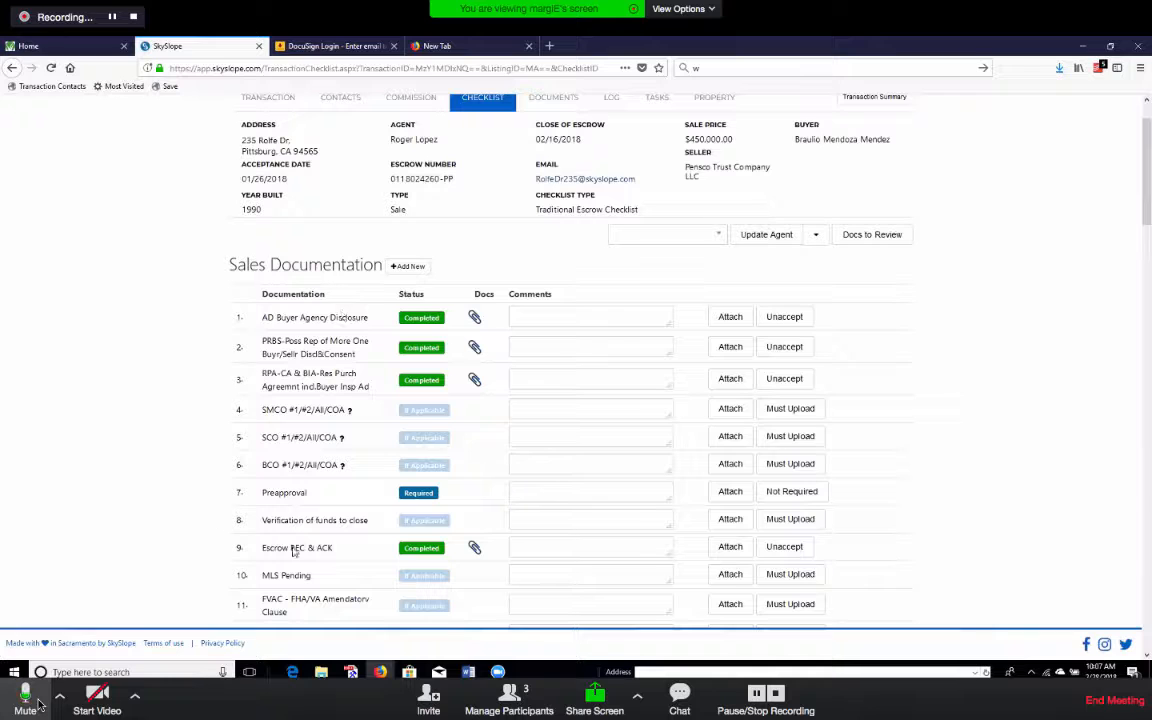
scroll(352, 375, down, 3)
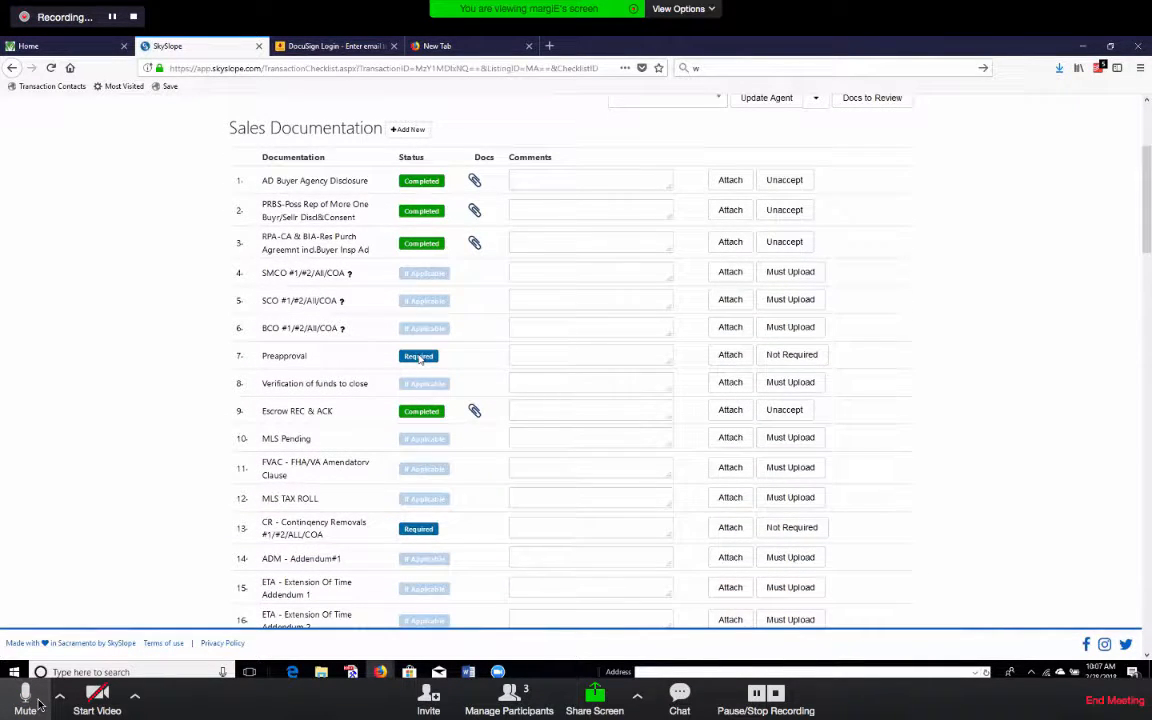
click(36, 703)
scroll(285, 340, down, 7)
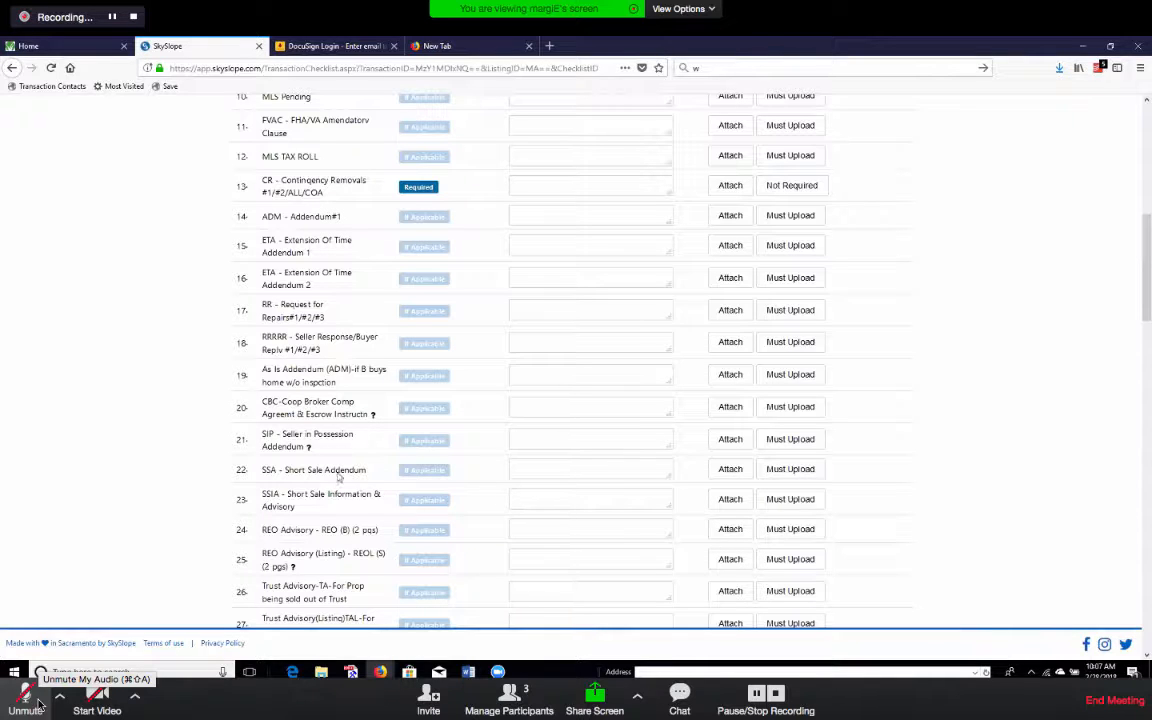
scroll(338, 477, down, 4)
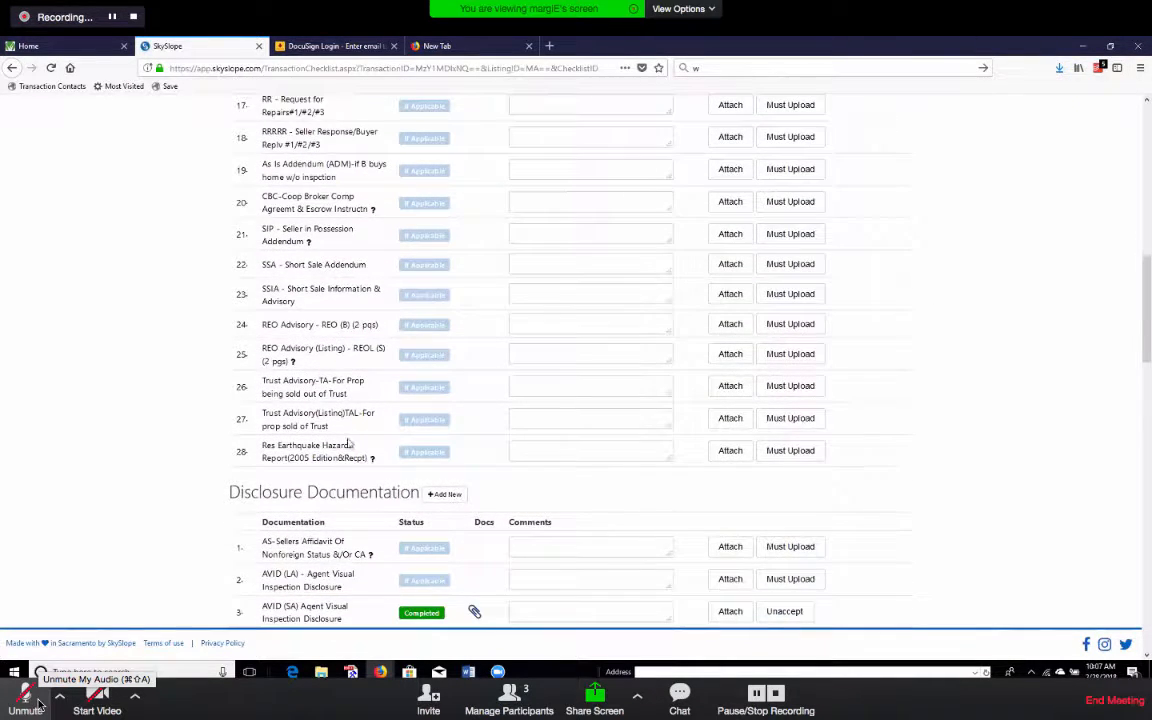
scroll(343, 320, up, 5)
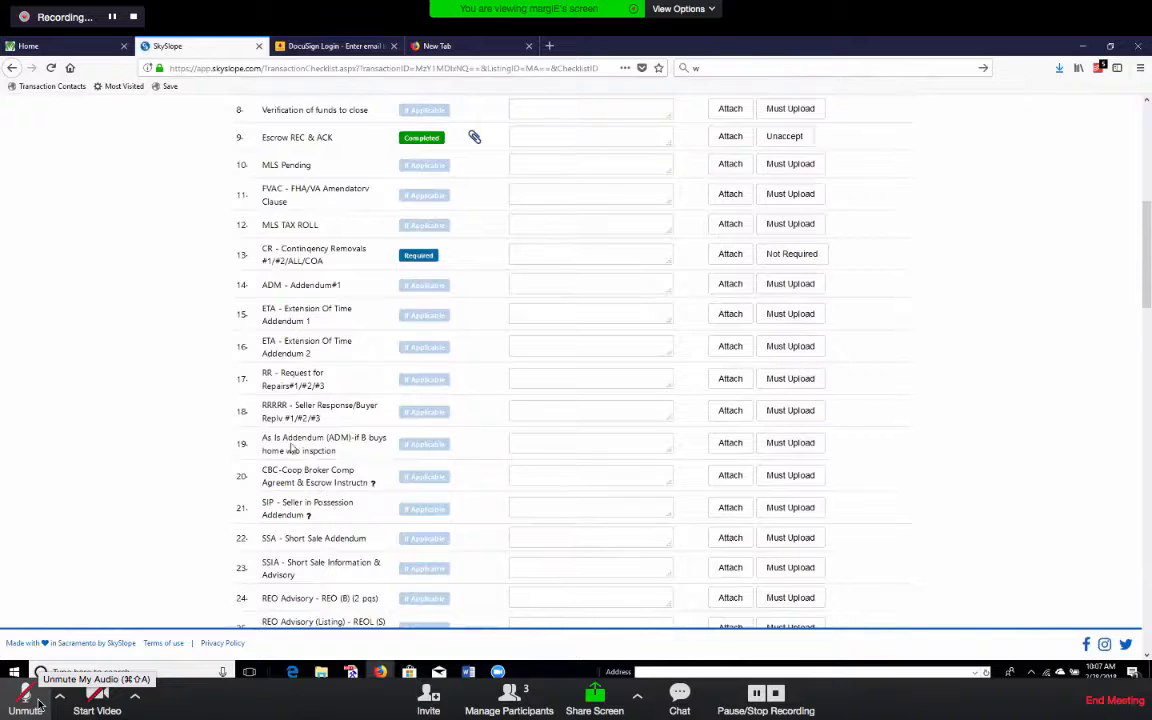
scroll(291, 449, down, 5)
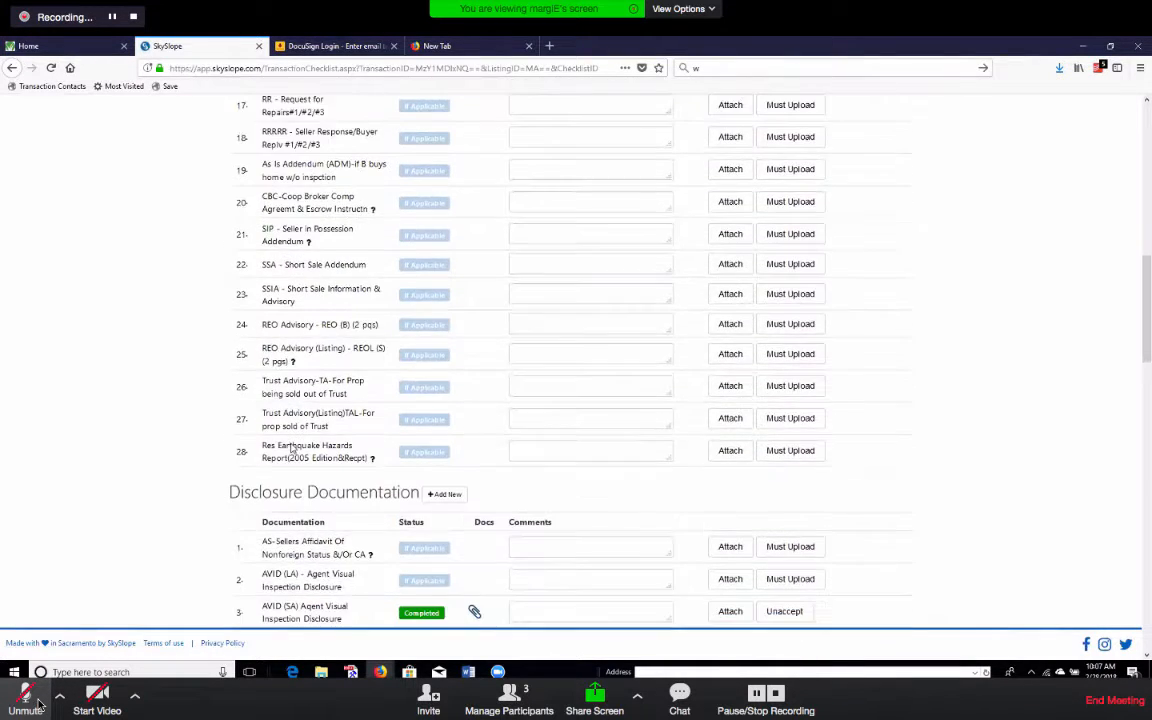
scroll(291, 449, down, 6)
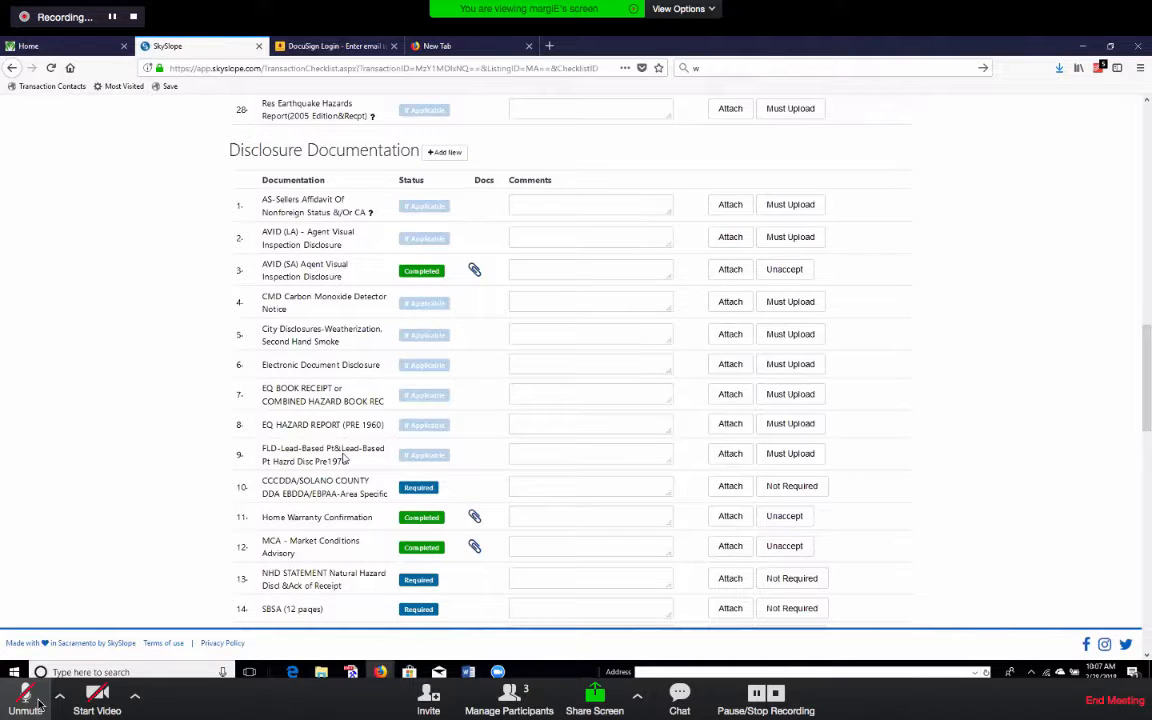
scroll(330, 440, down, 4)
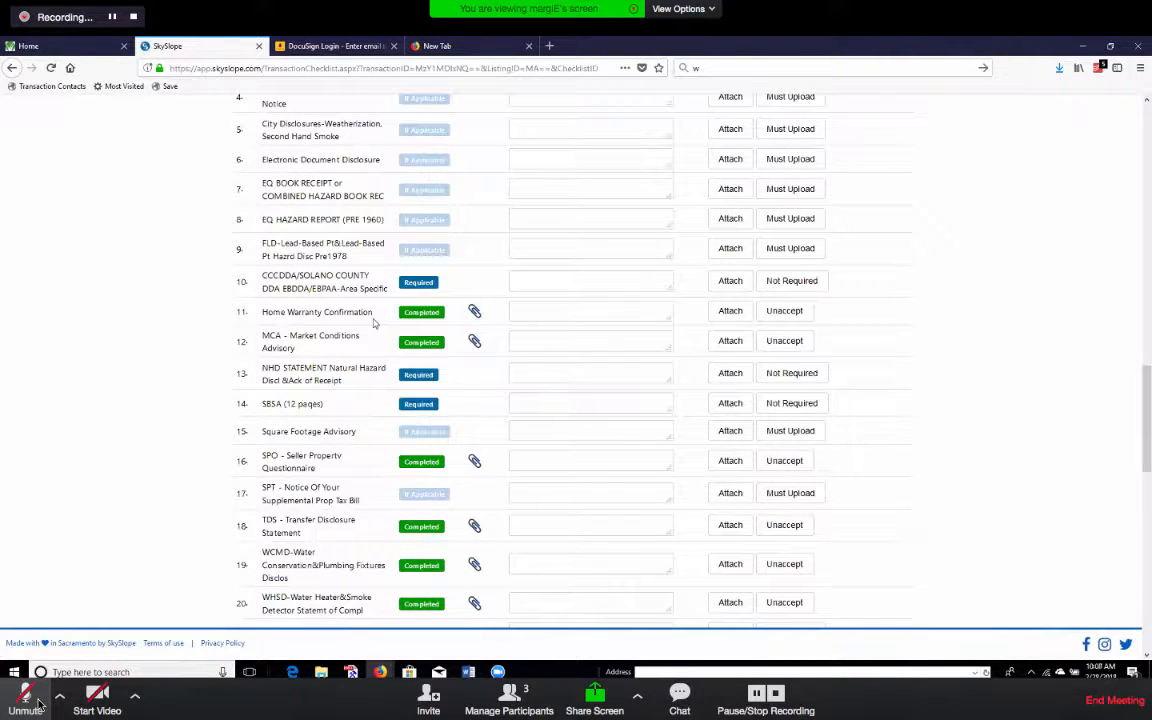
scroll(391, 425, down, 3)
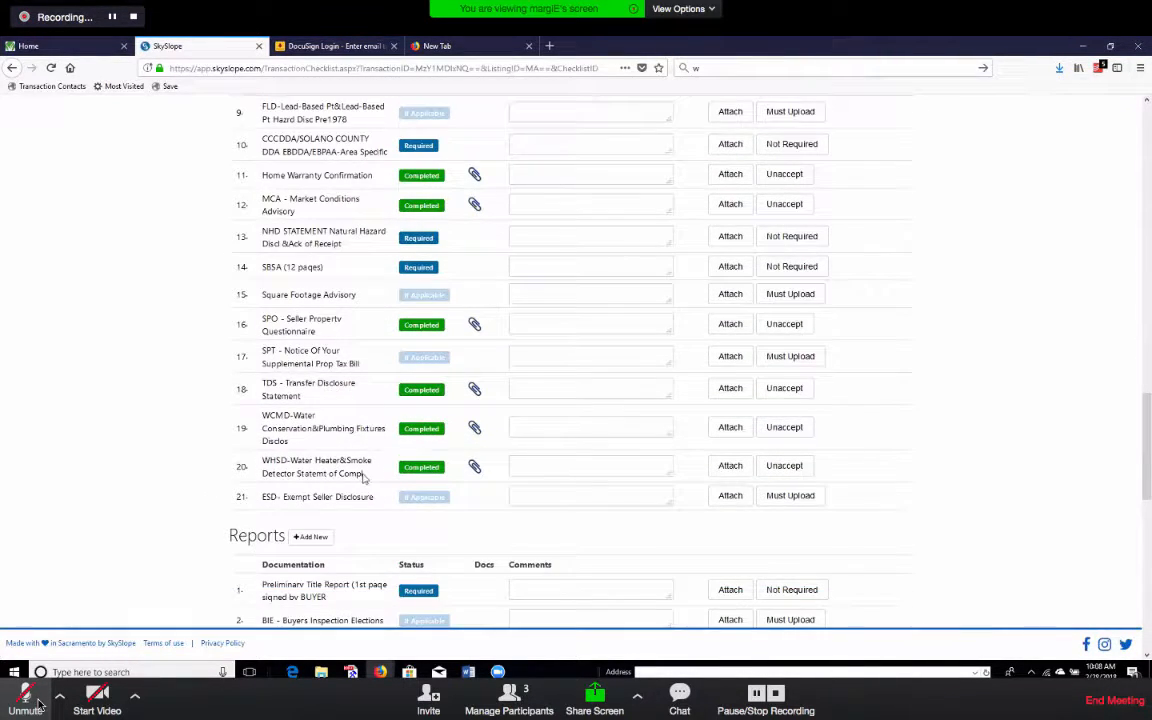
scroll(440, 330, down, 3)
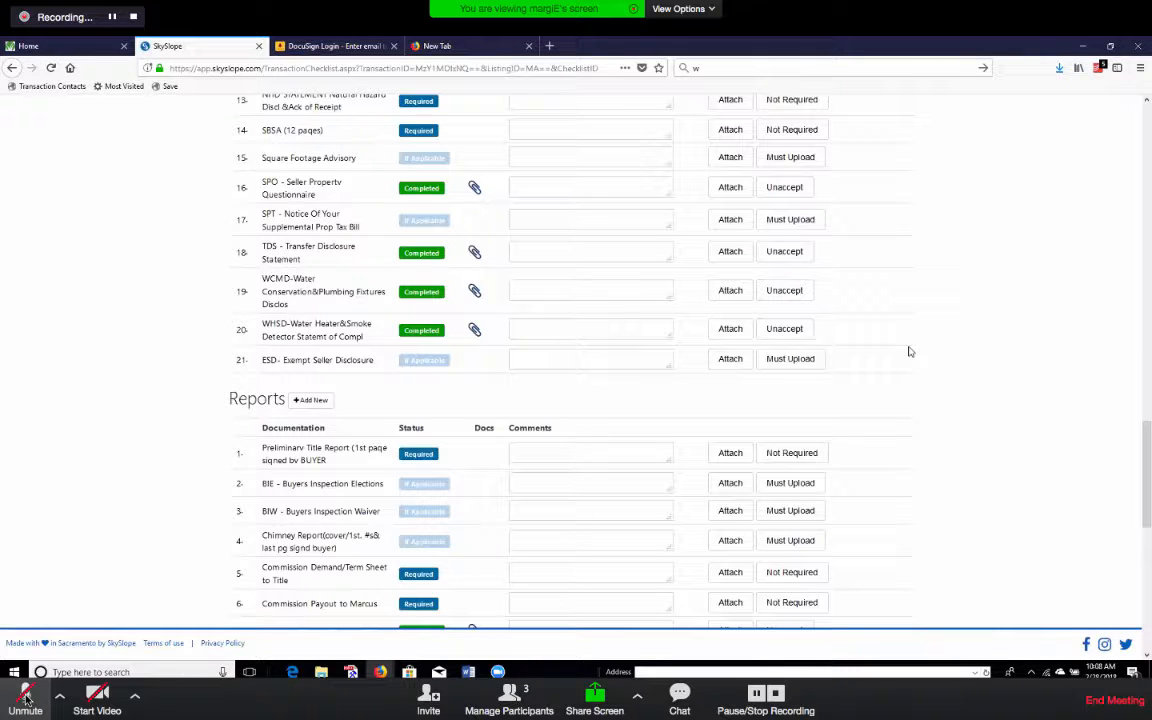
click(27, 697)
click(20, 706)
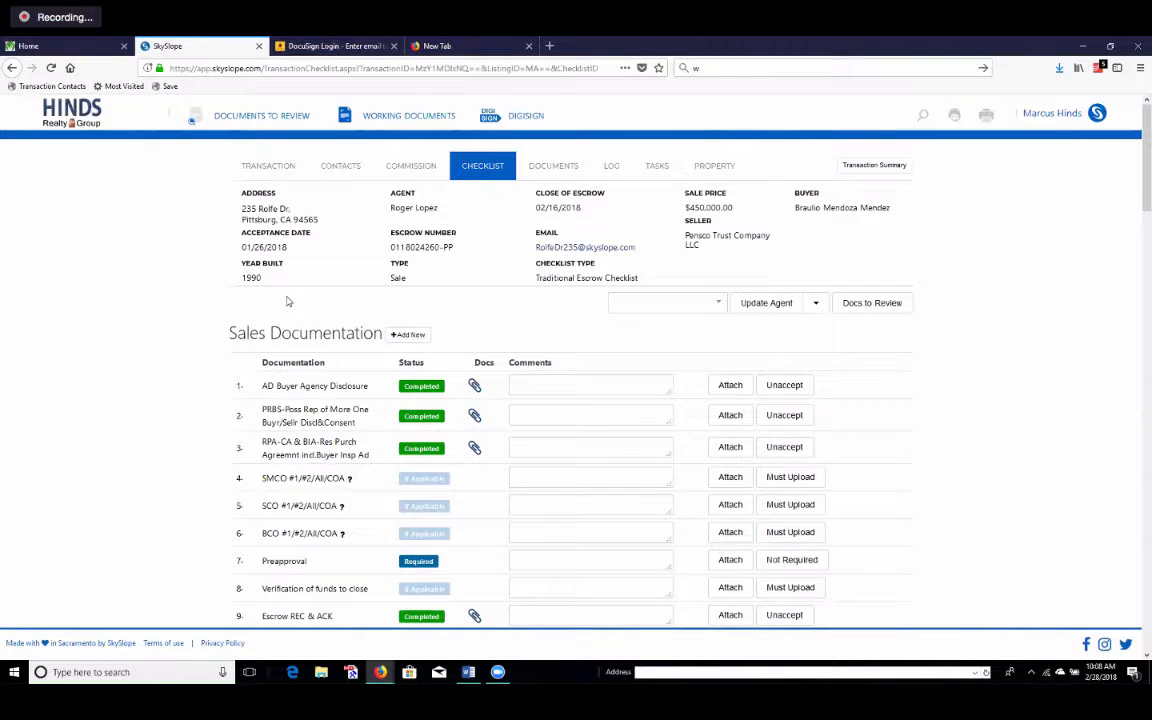
Return to the broker dashboard via the HINDS logo, showing 12 pending and 2 expired escrows.
click(73, 120)
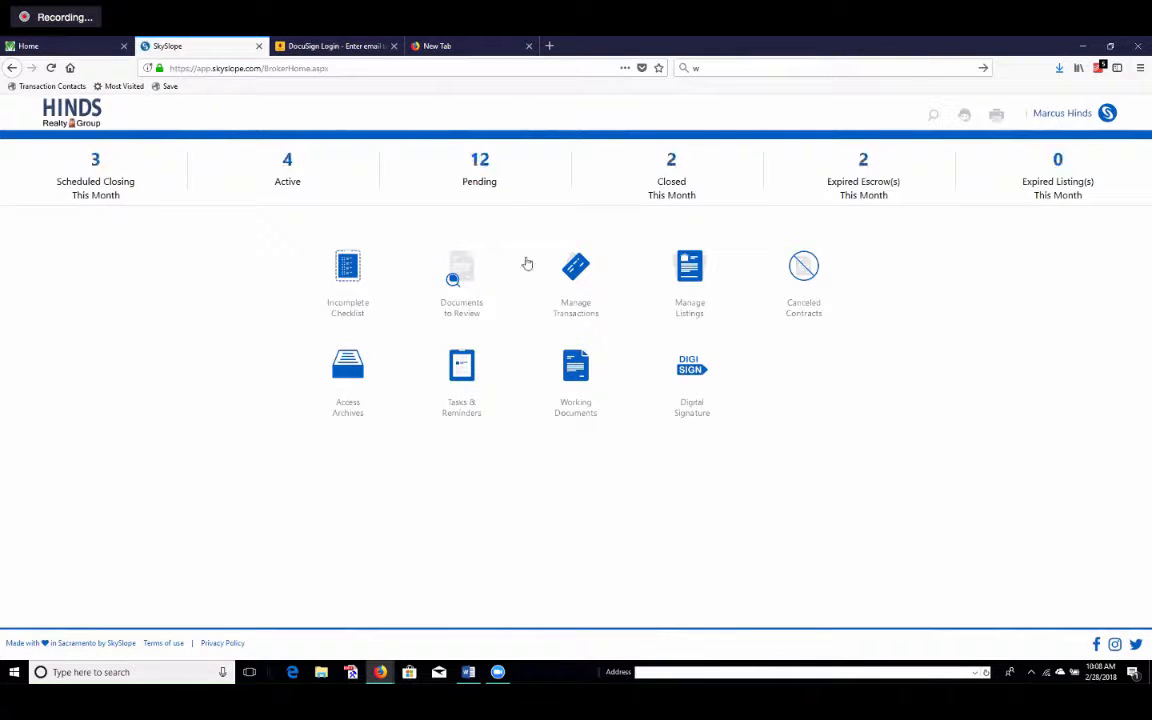
click(26, 693)
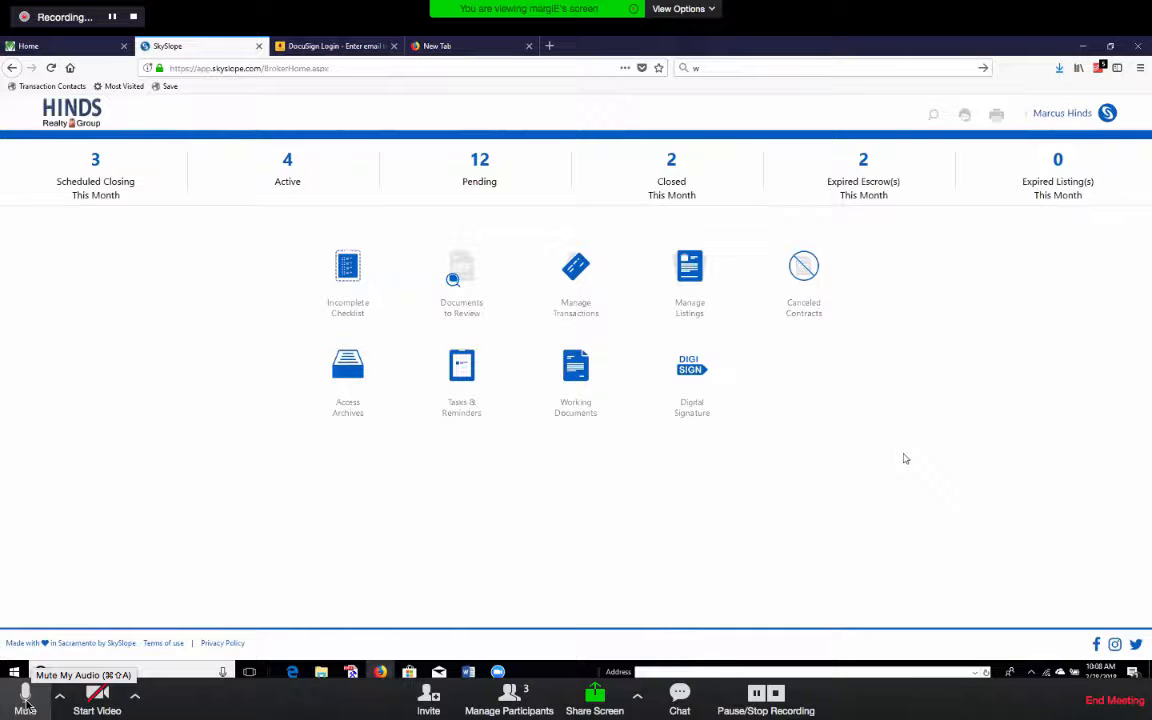
click(26, 700)
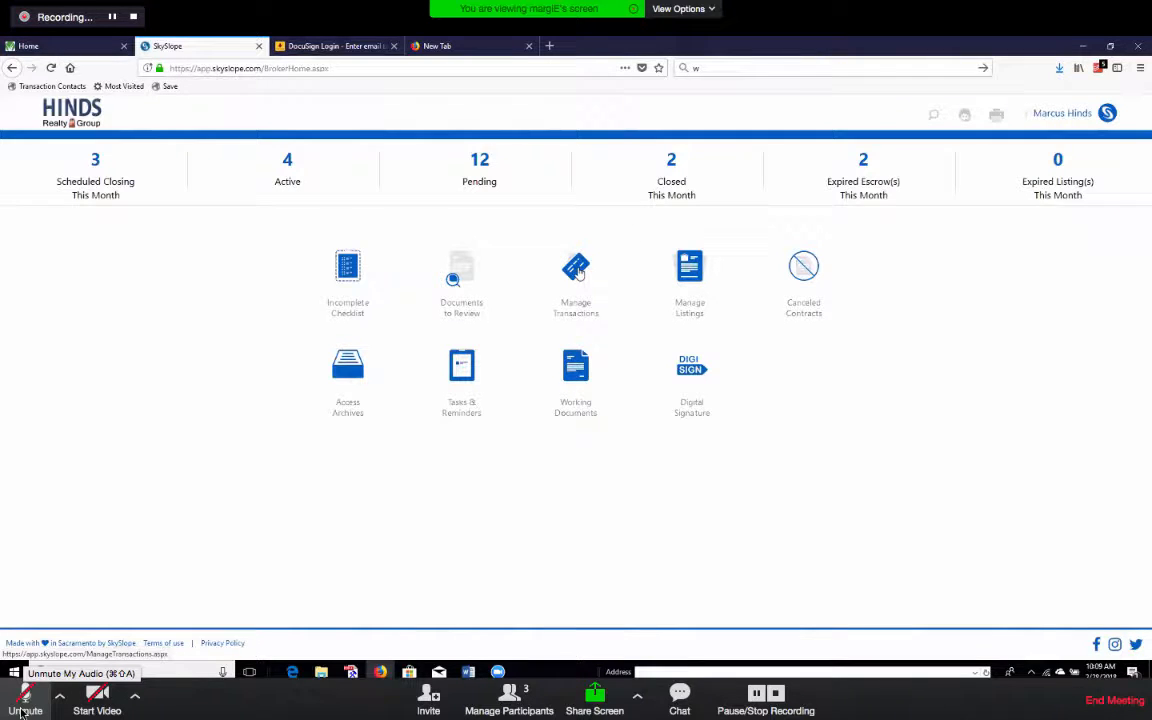
Go to Manage Transactions from the dashboard and create a new transaction.
click(24, 708)
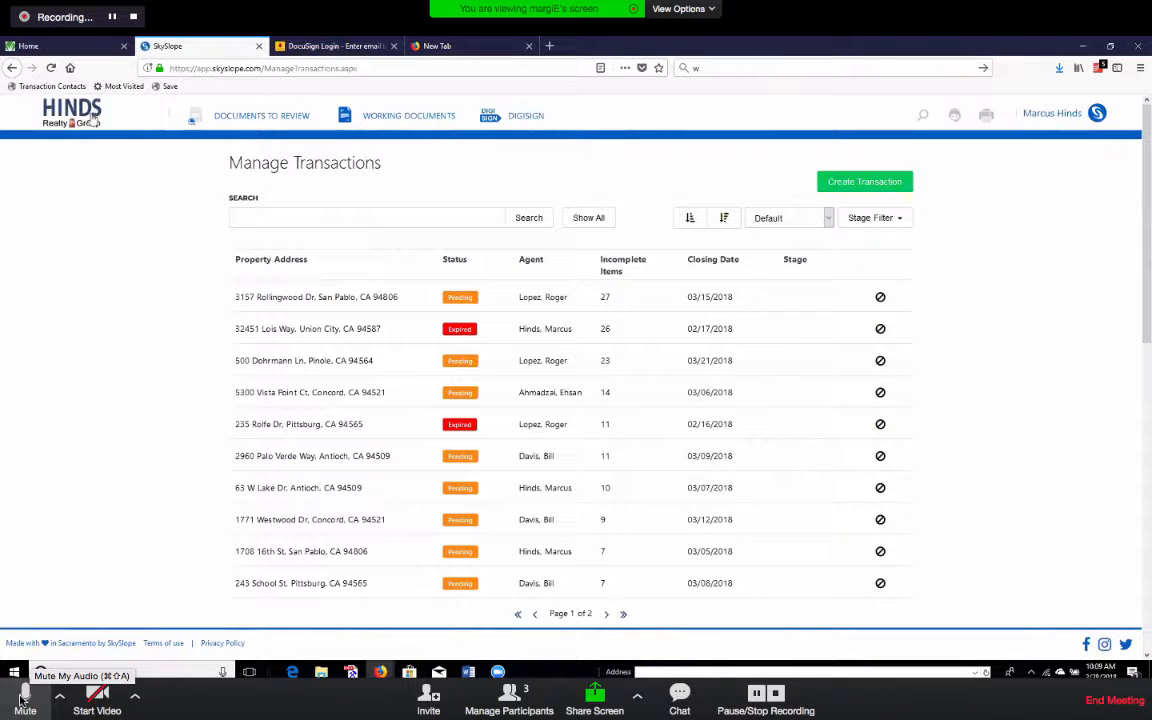
click(22, 698)
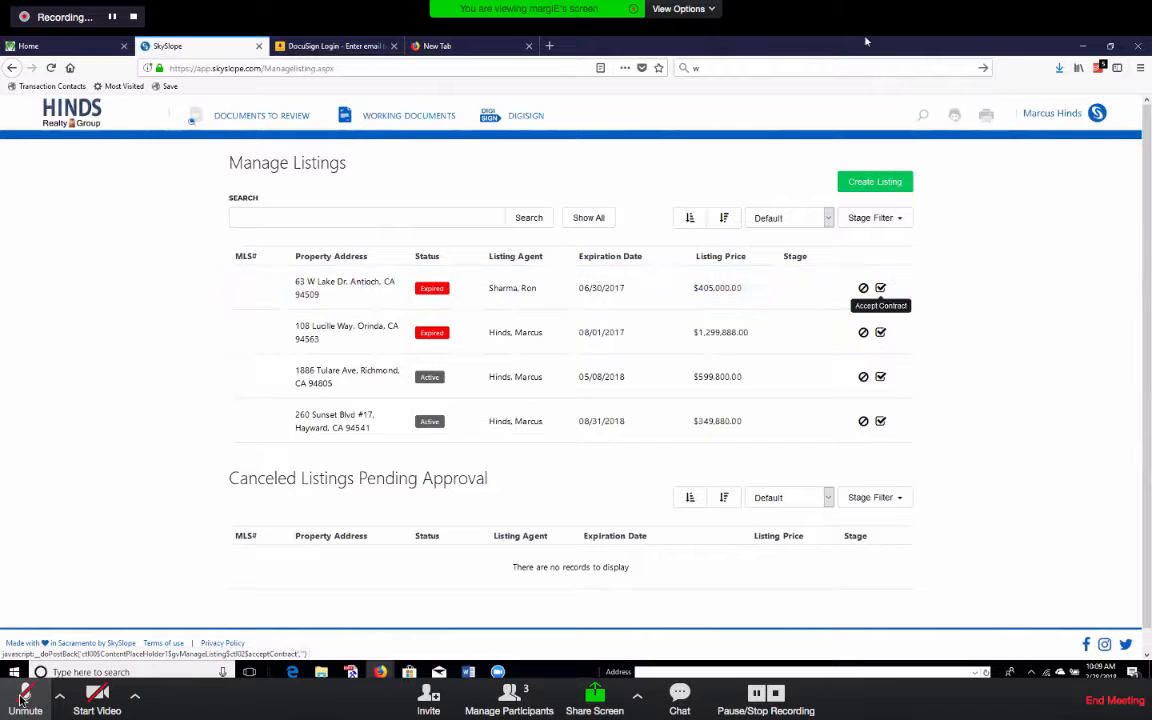
click(65, 118)
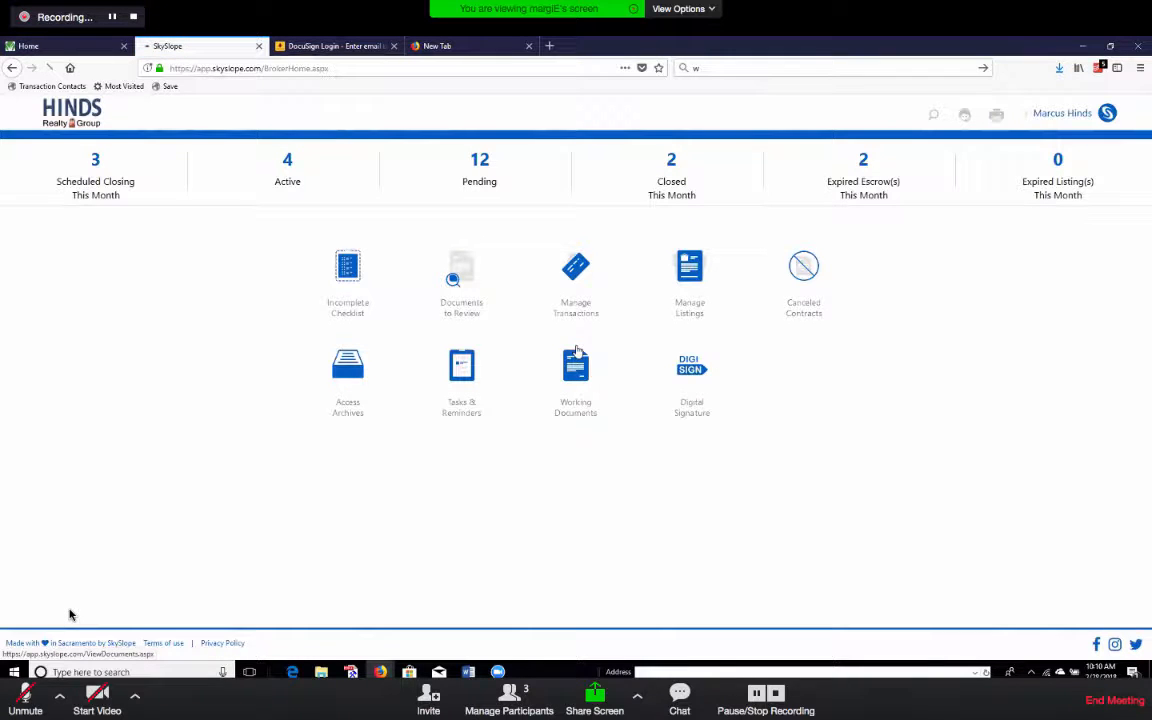
click(576, 290)
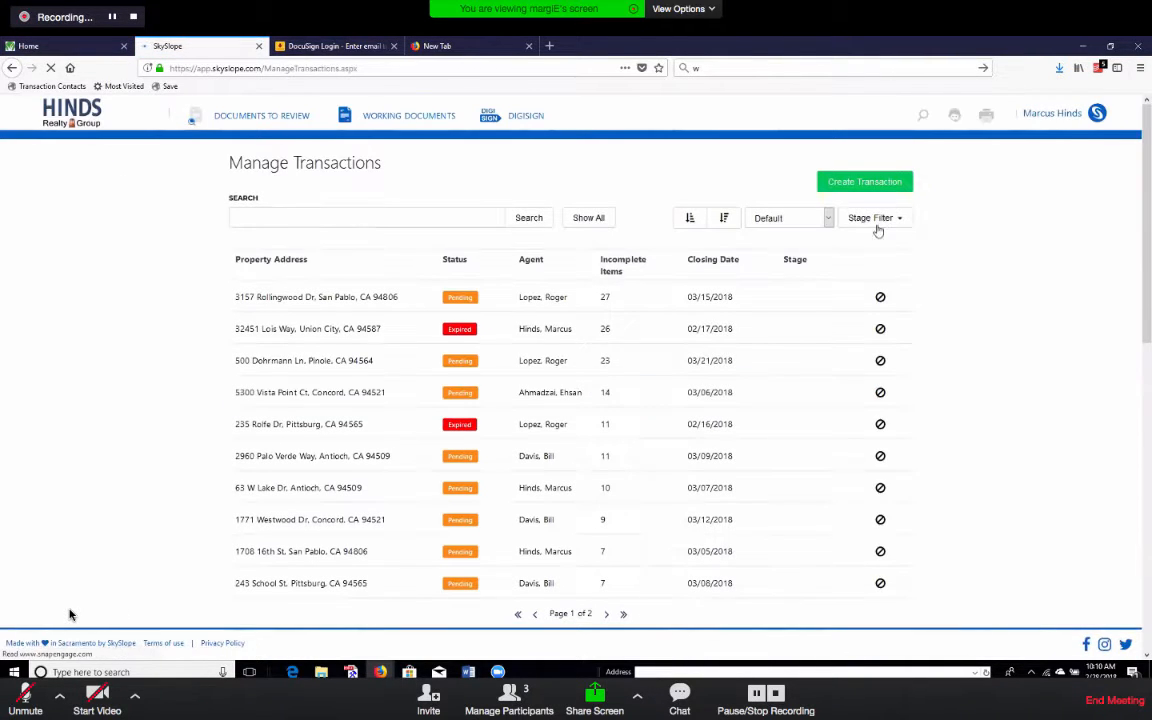
click(889, 184)
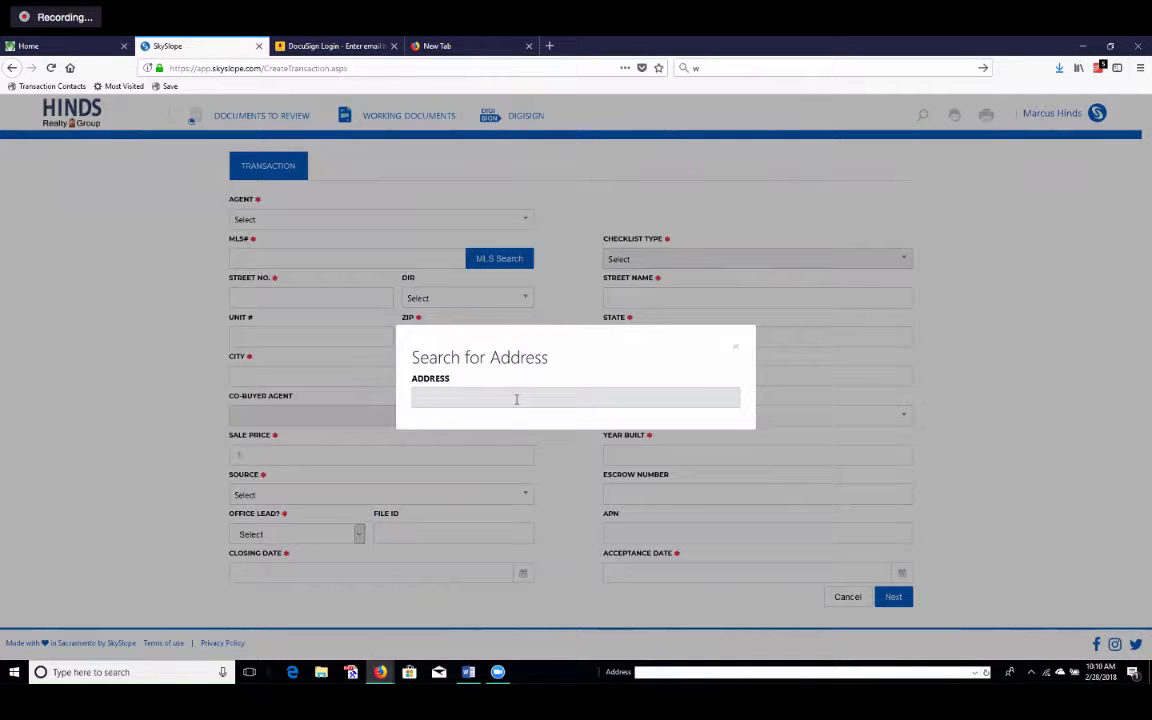
text(123 m)
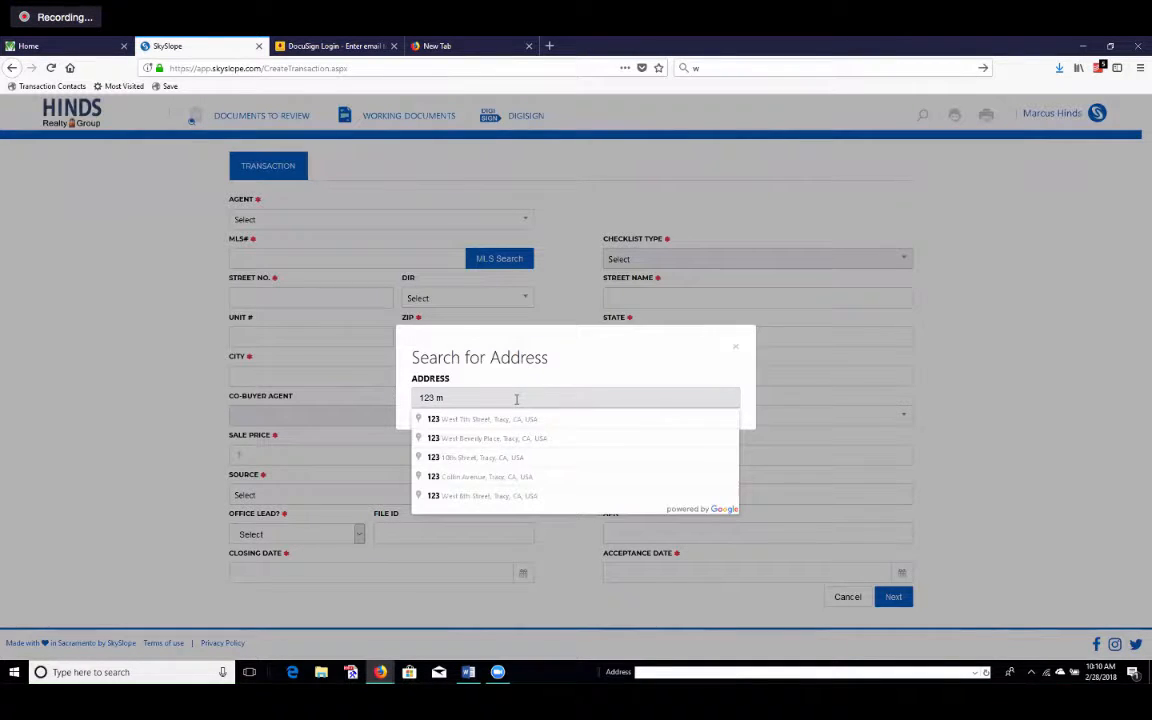
text(ain)
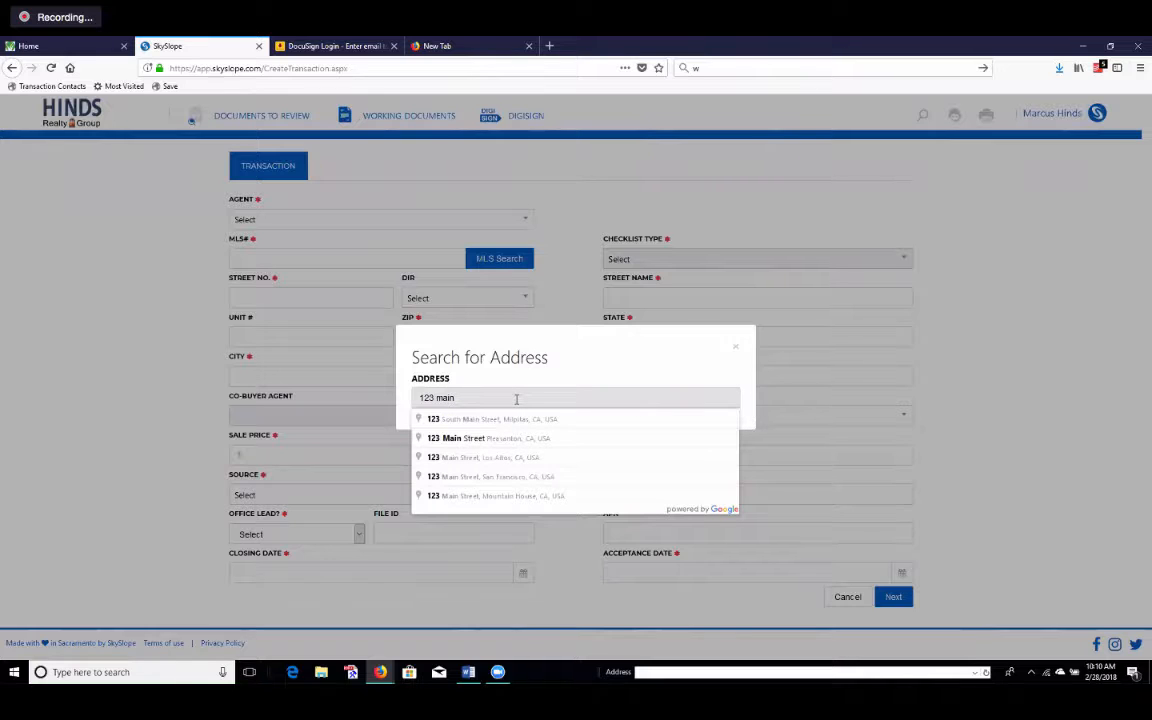
click(486, 520)
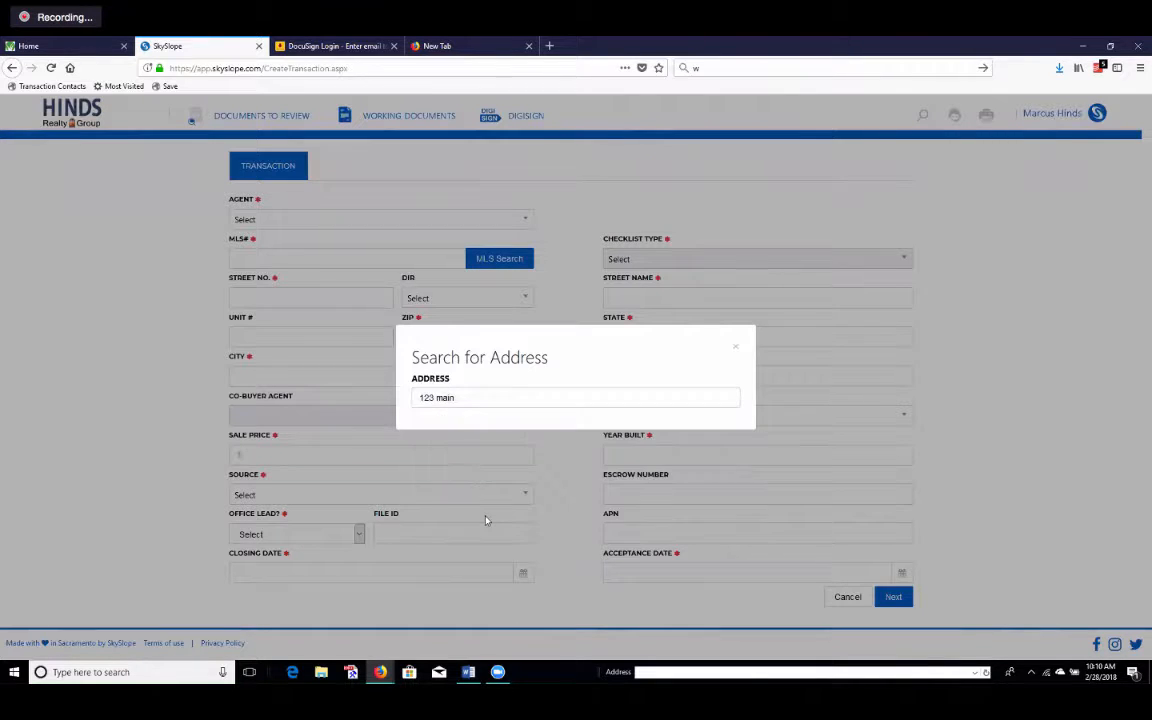
click(736, 352)
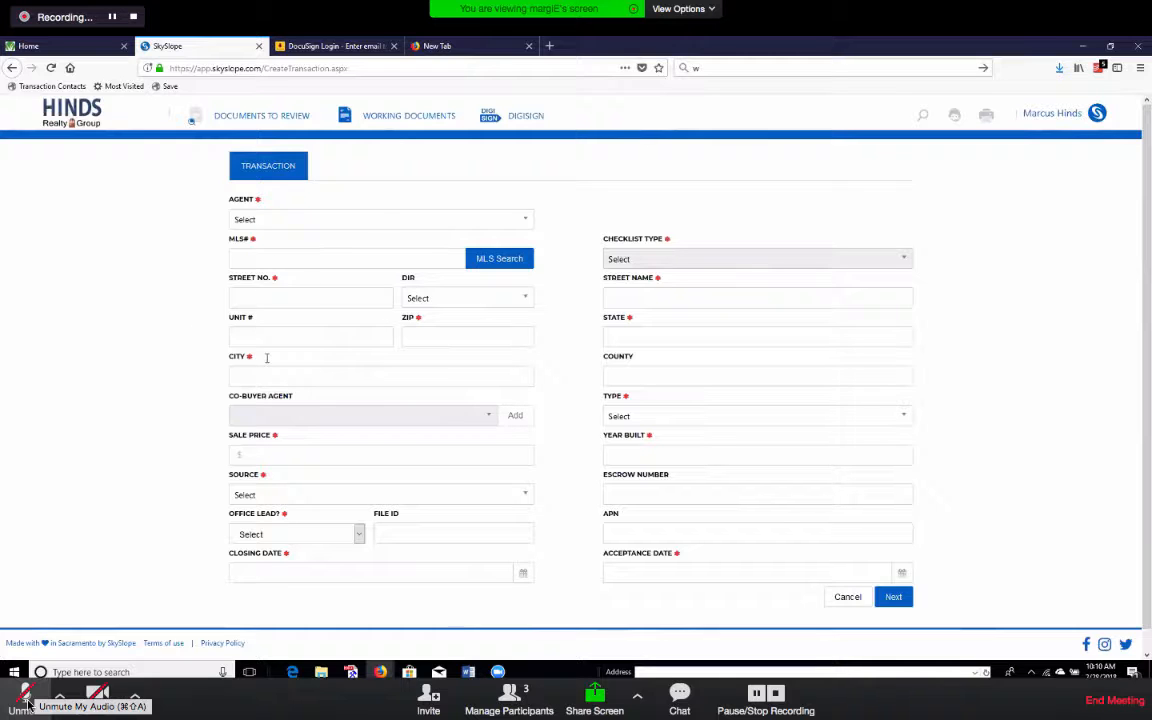
click(320, 222)
click(26, 700)
scroll(281, 354, down, 3)
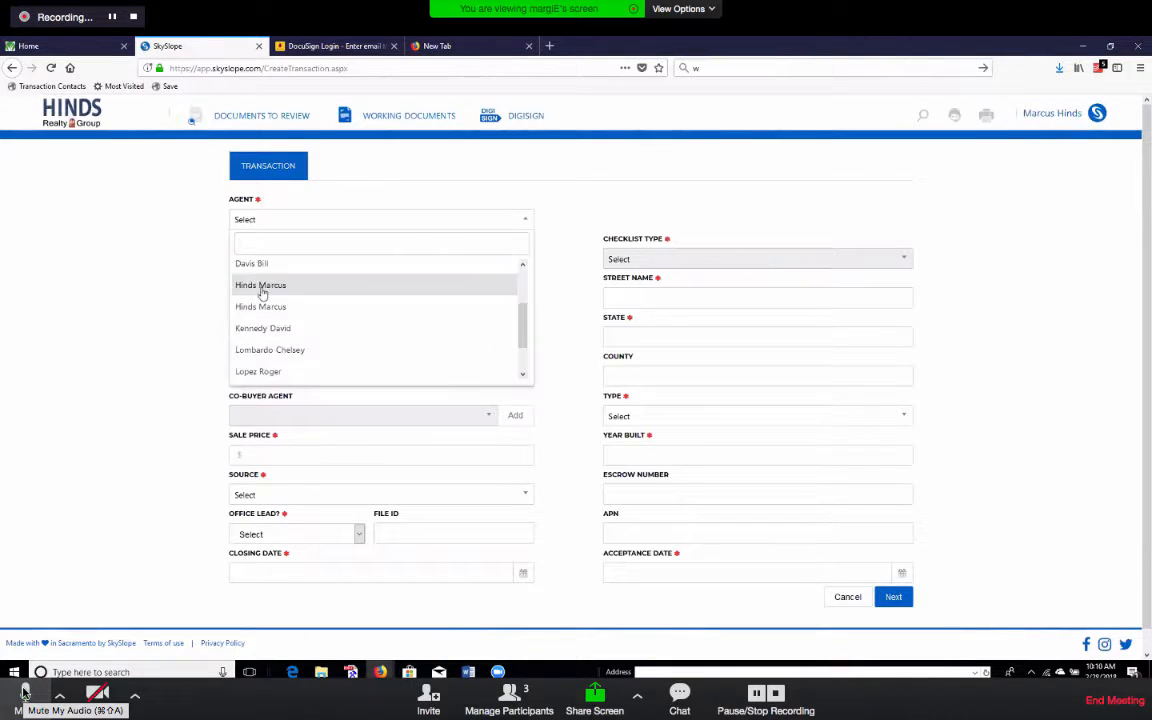
click(262, 286)
click(24, 692)
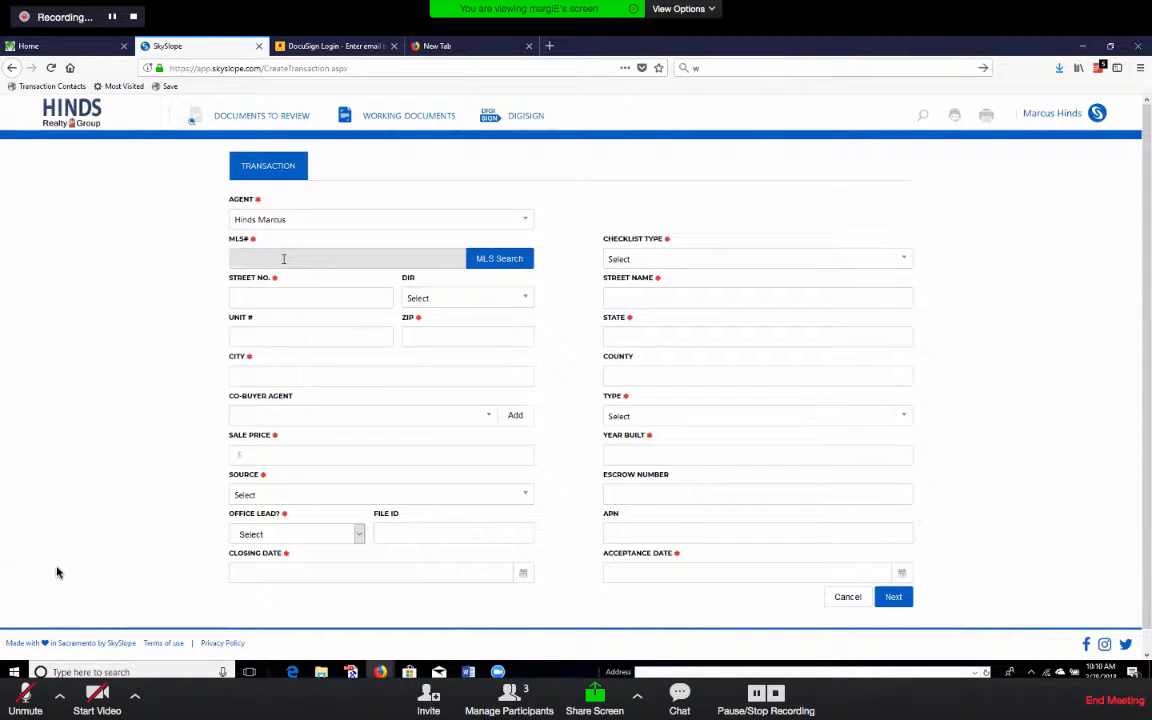
text(0000000000000)
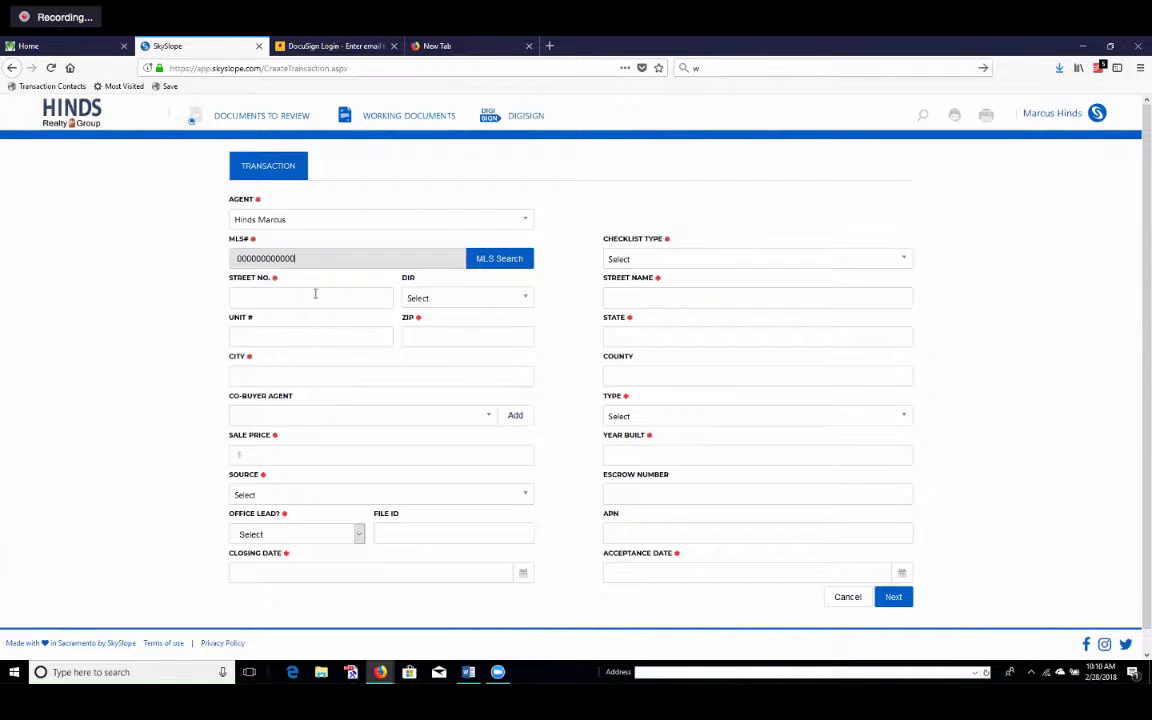
Enter street number 123, ZIP 95304, the city and sale price $100,000.00.
click(316, 297)
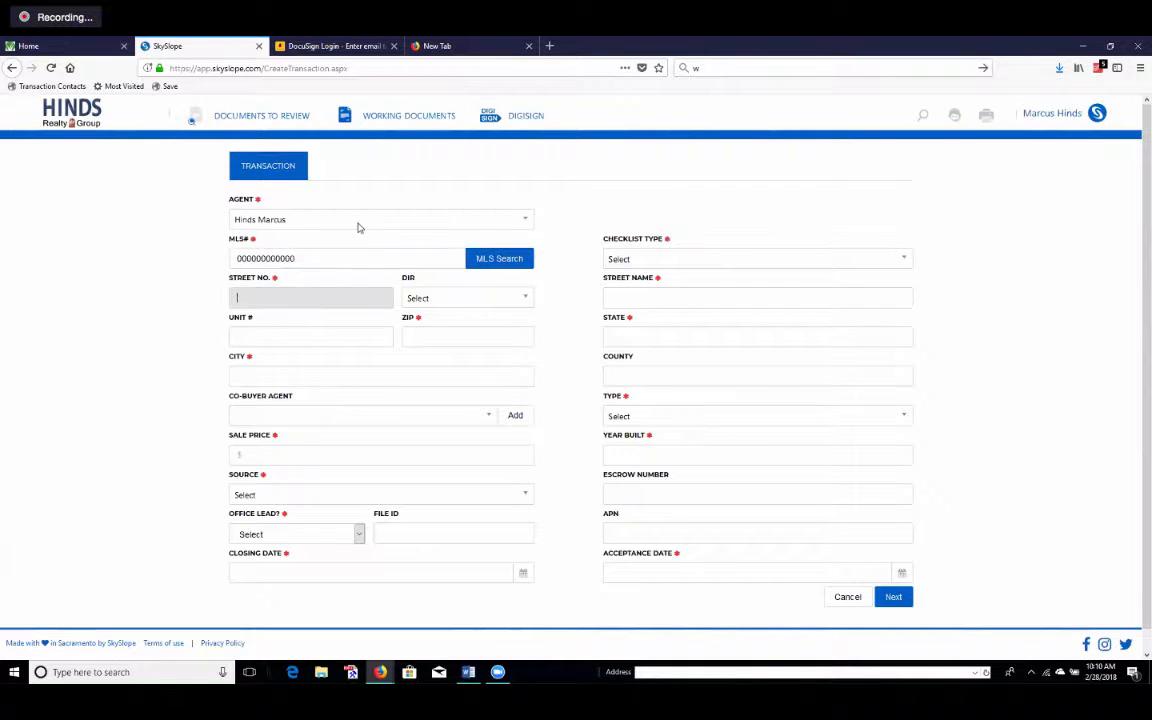
text(123)
click(316, 335)
click(470, 336)
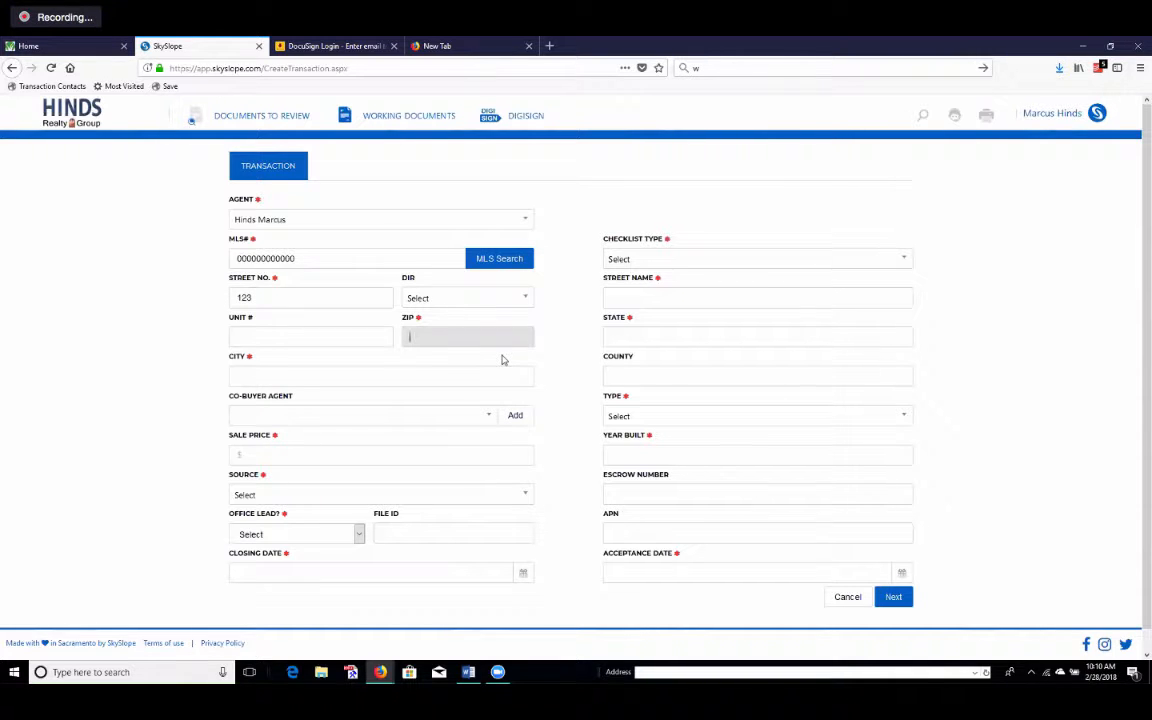
text(95304)
click(360, 373)
text(Tracyti)
text(acy)
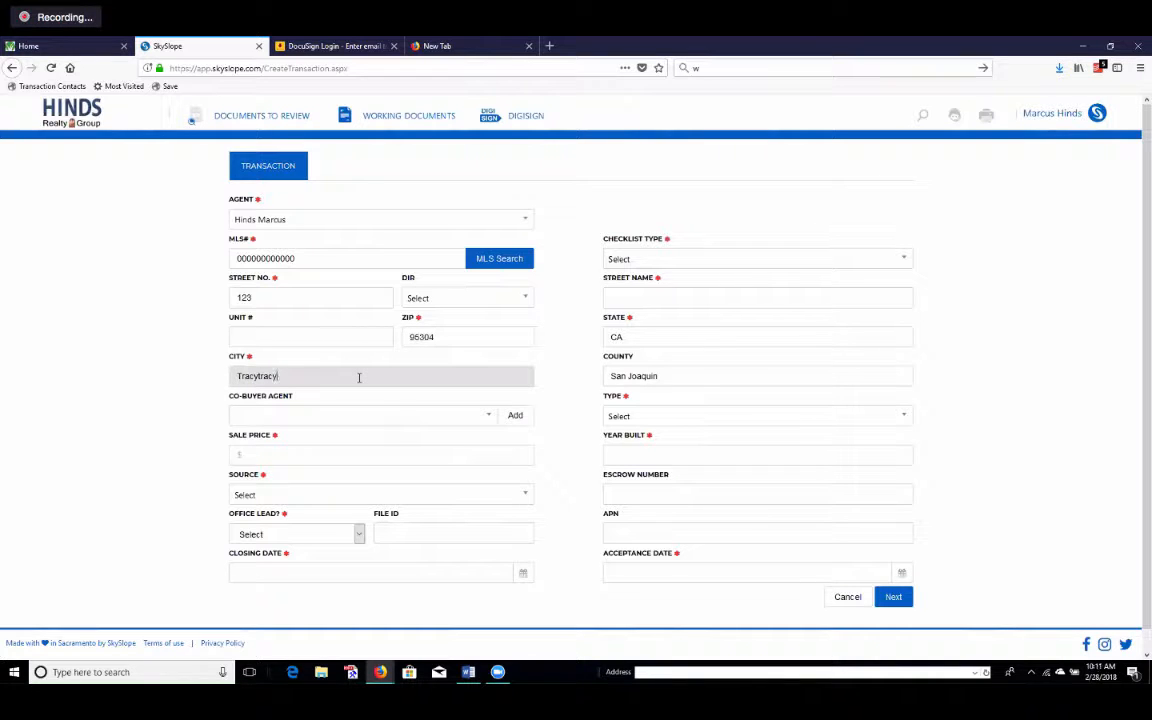
scroll(380, 411, down, 1)
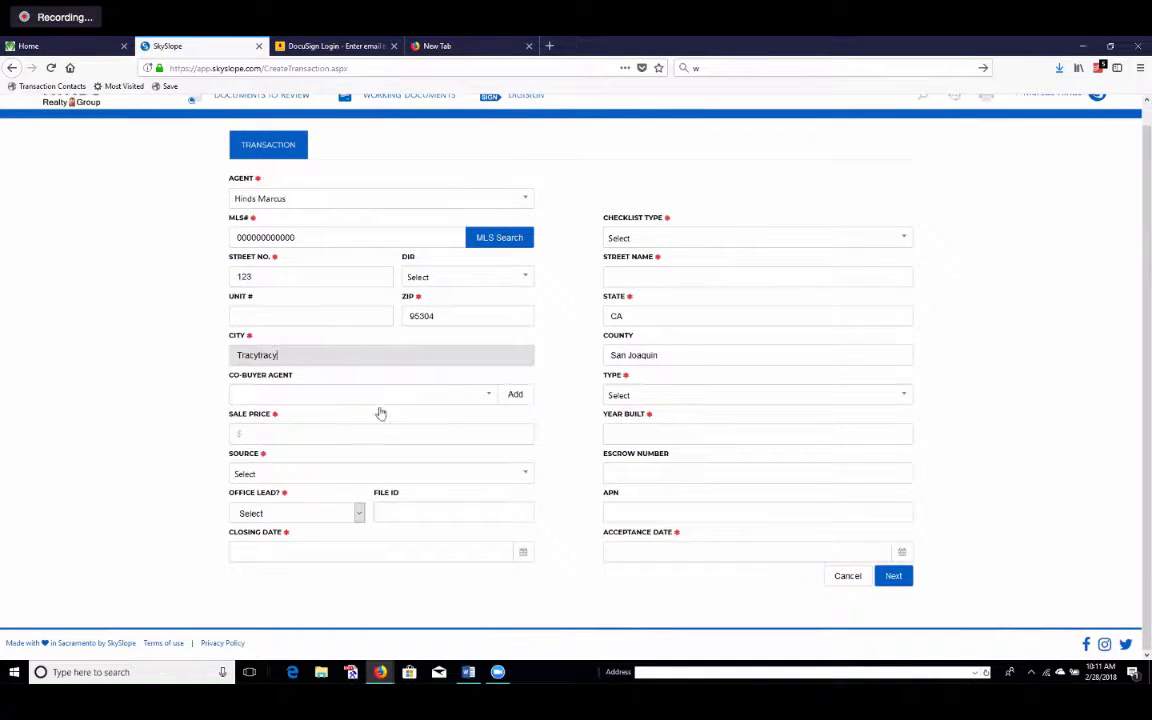
click(391, 434)
text(100000)
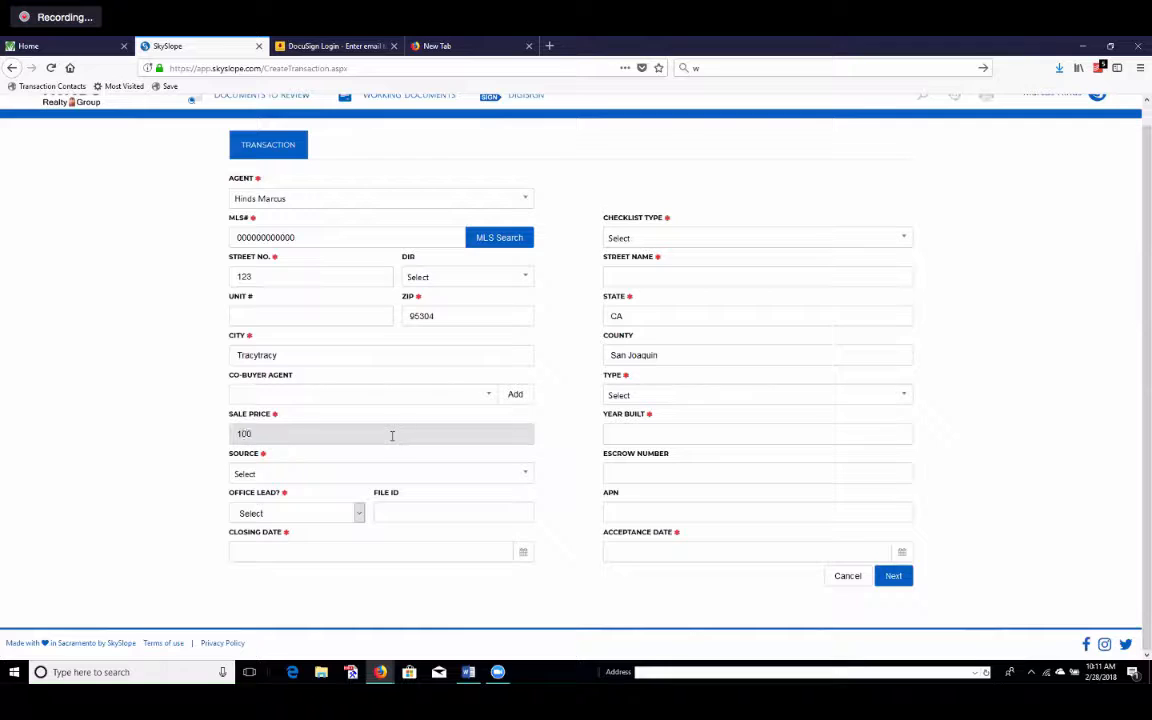
Set the lead source to Prospecting and office lead to Yes.
click(404, 476)
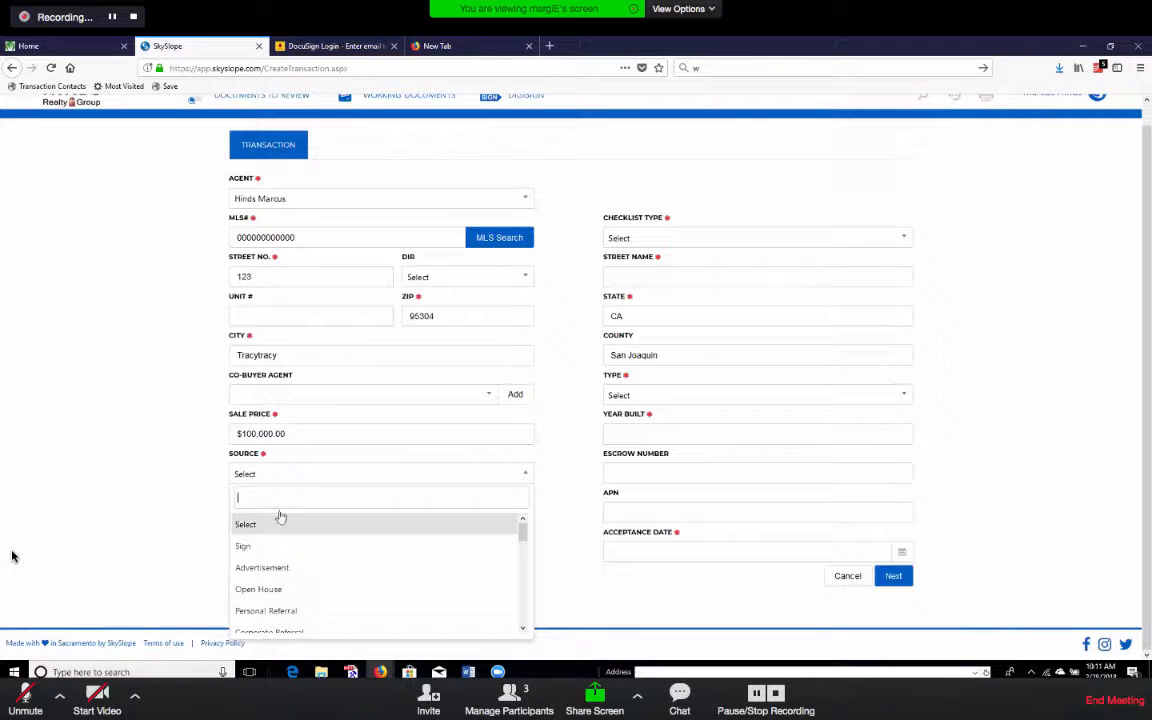
scroll(316, 579, down, 3)
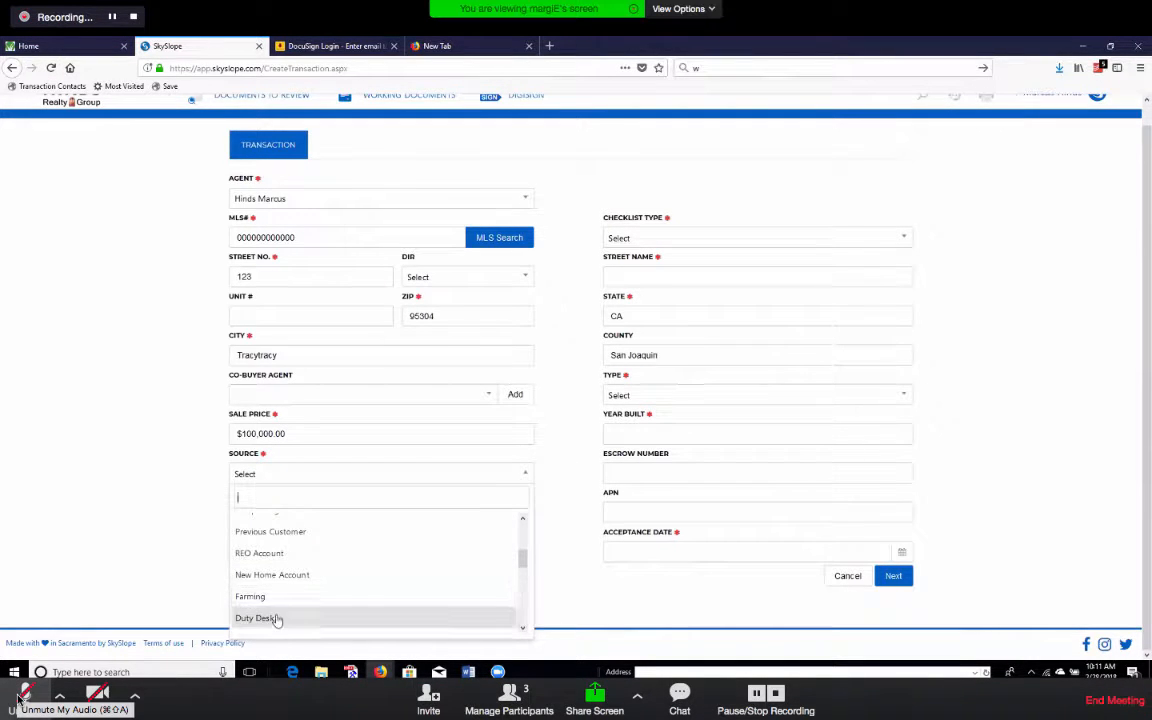
scroll(273, 618, down, 1)
scroll(277, 621, down, 6)
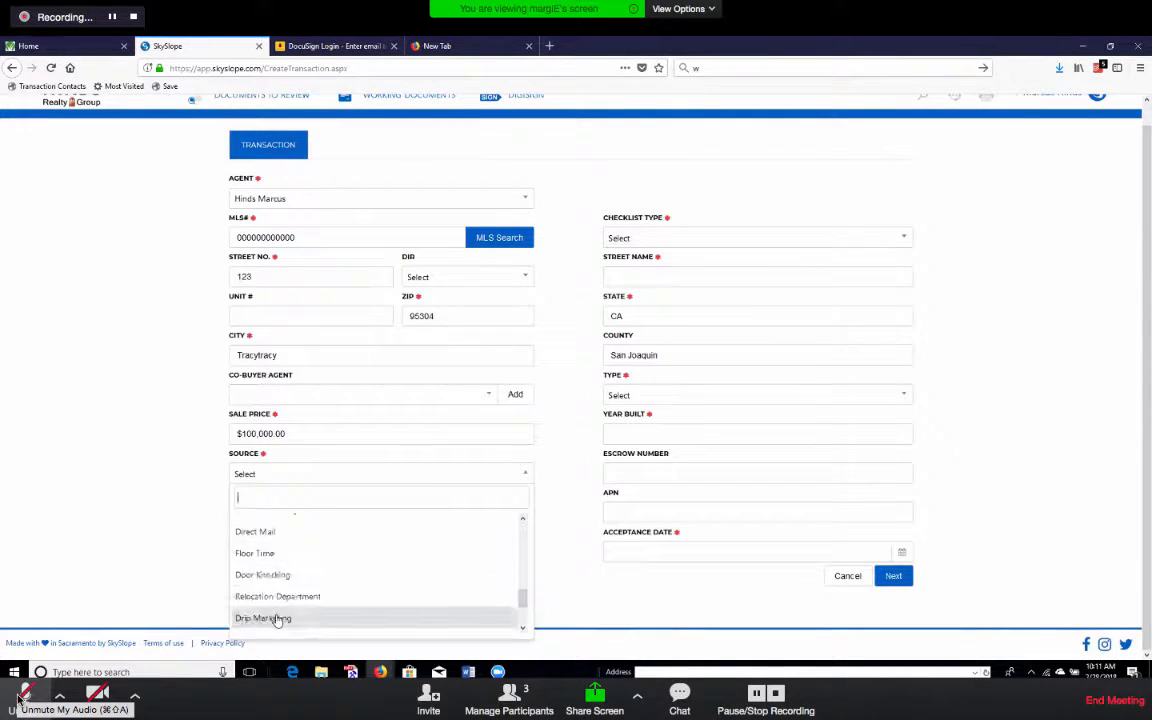
scroll(276, 622, up, 7)
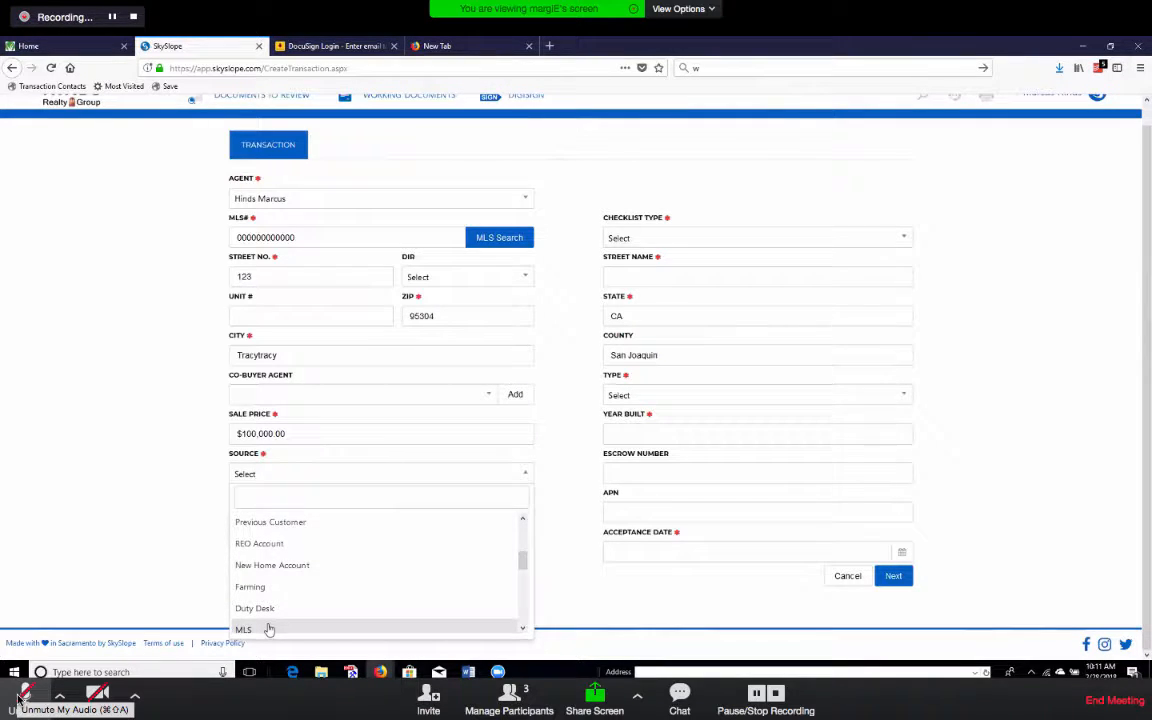
scroll(267, 612, up, 3)
click(265, 577)
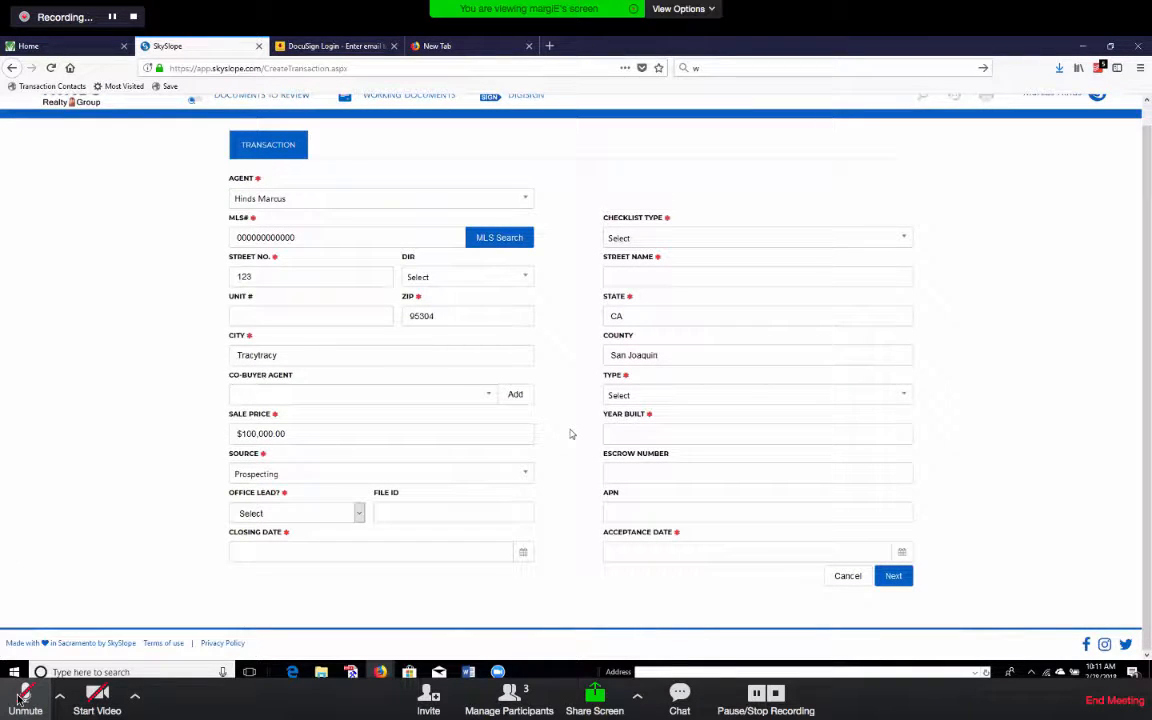
click(321, 511)
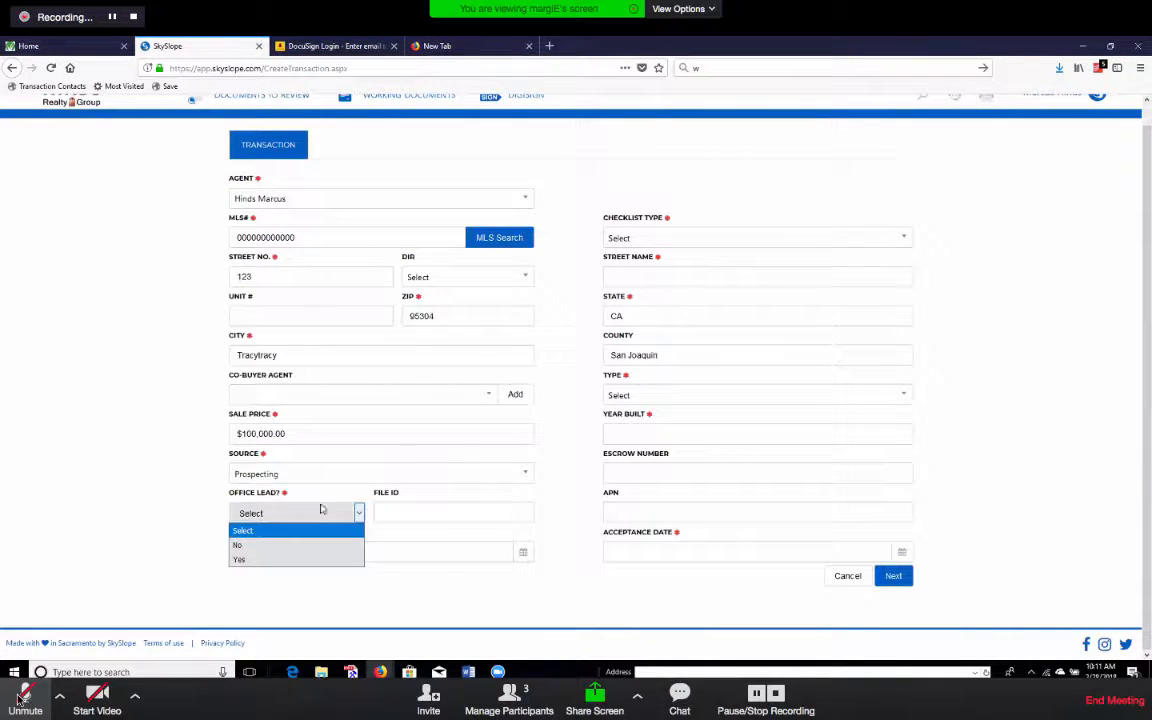
click(22, 700)
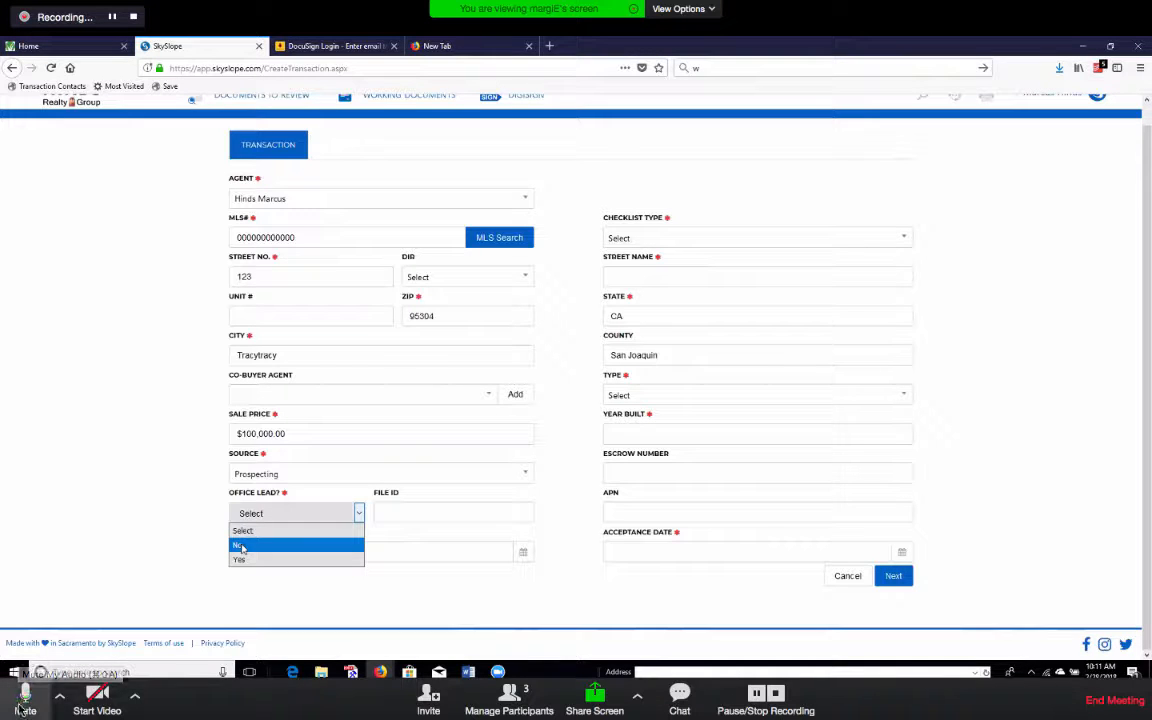
click(22, 702)
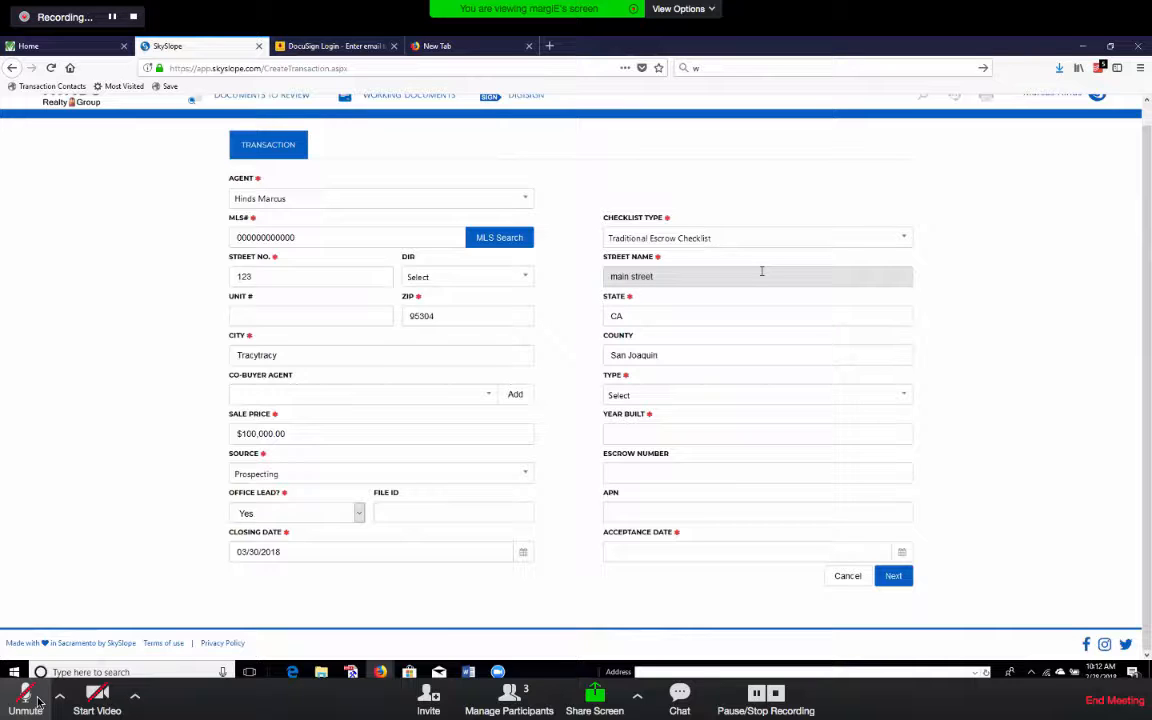
click(36, 704)
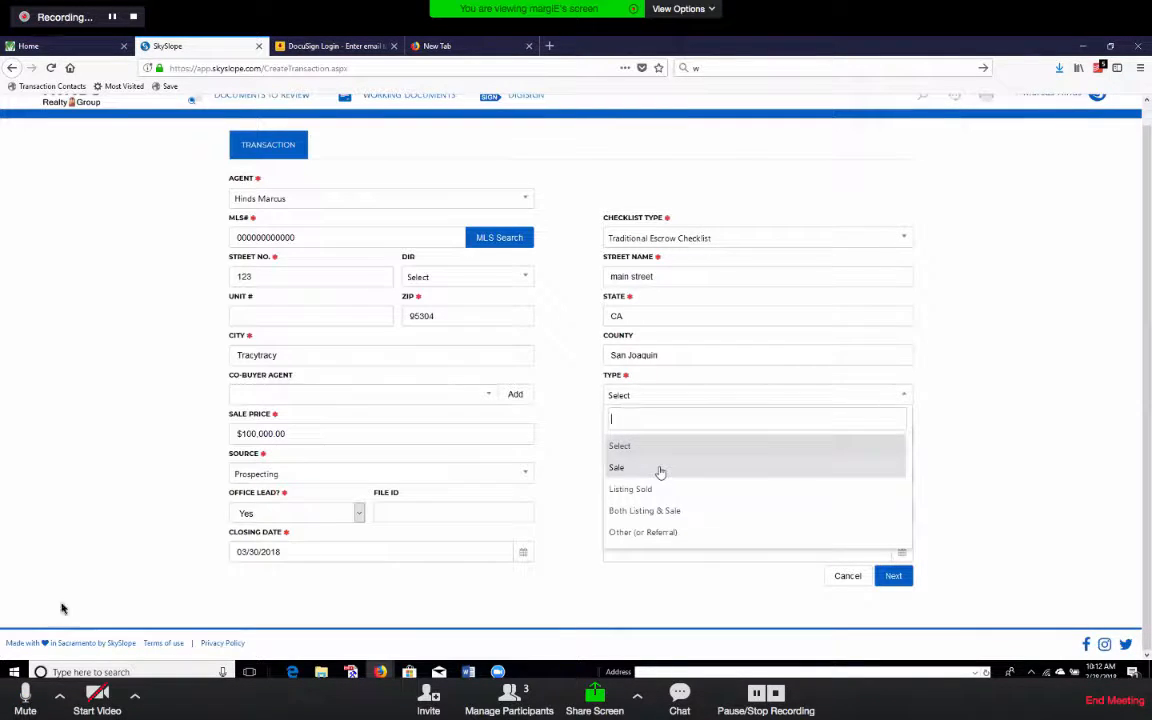
Settle the Type dropdown and open the Acceptance Date calendar, with Traditional Escrow Checklist set.
click(24, 700)
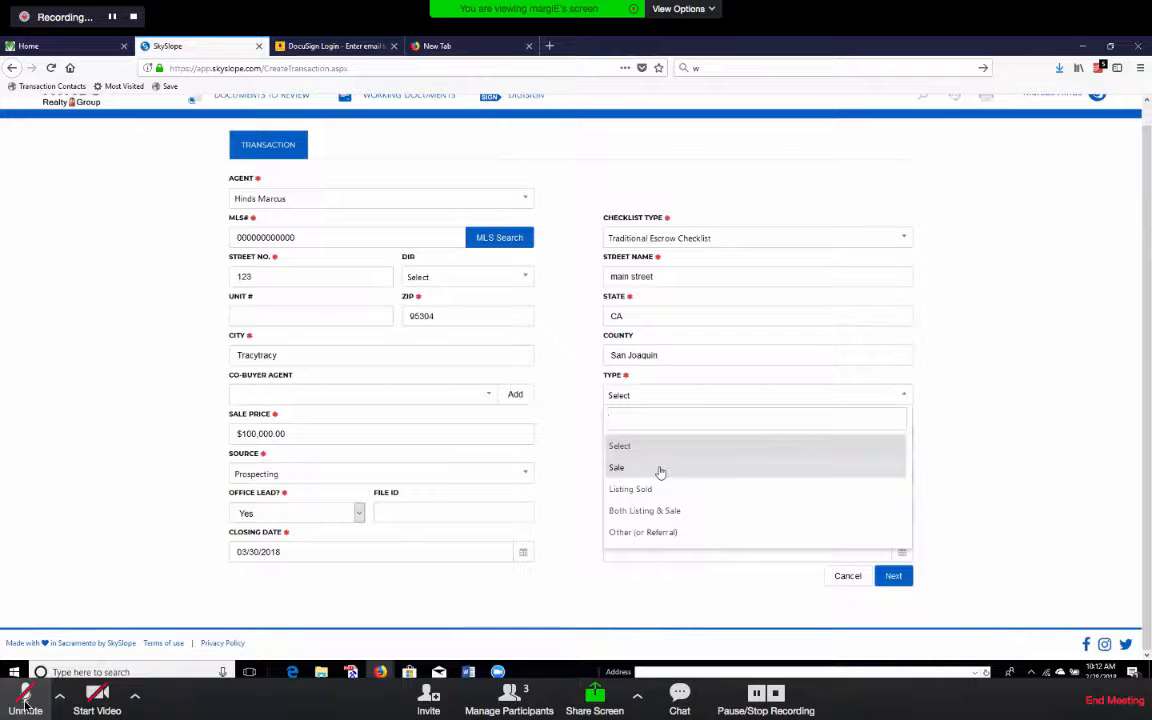
click(26, 703)
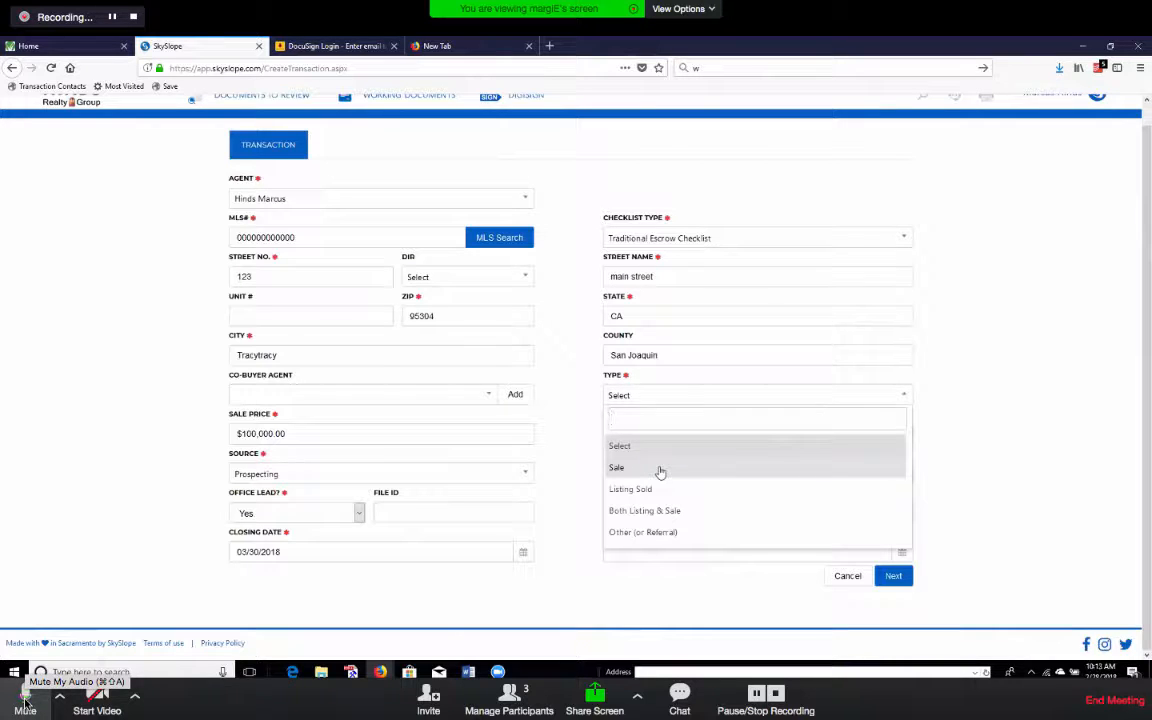
click(25, 697)
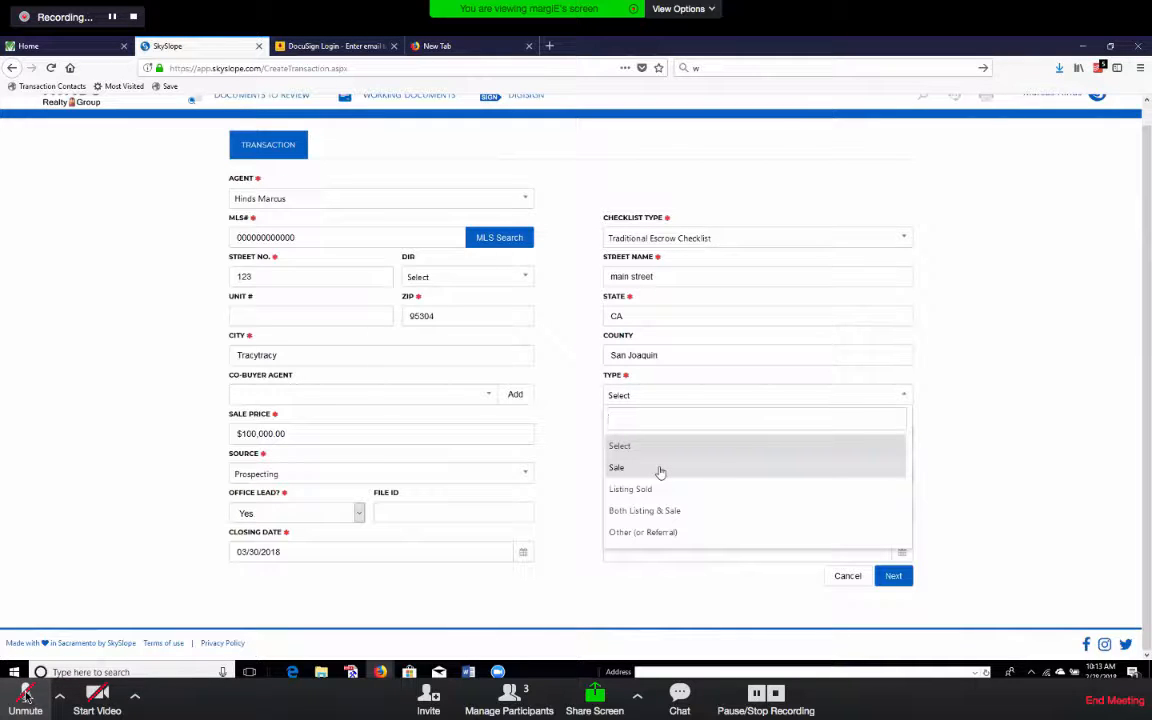
click(26, 697)
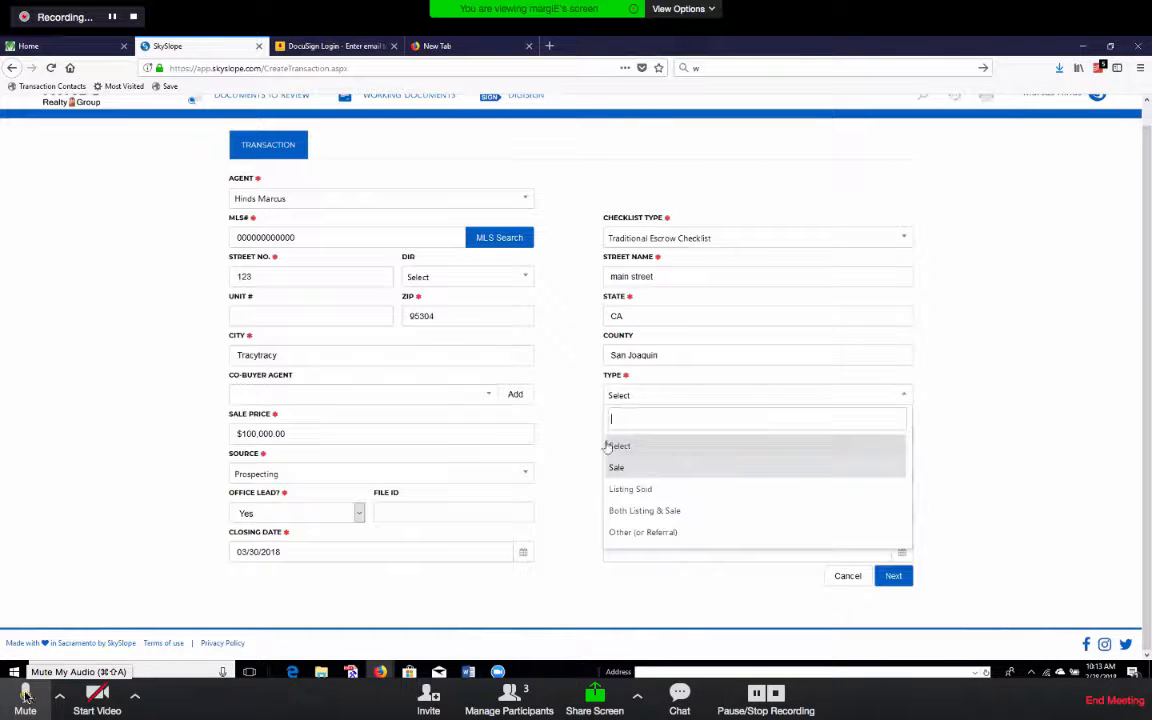
click(31, 688)
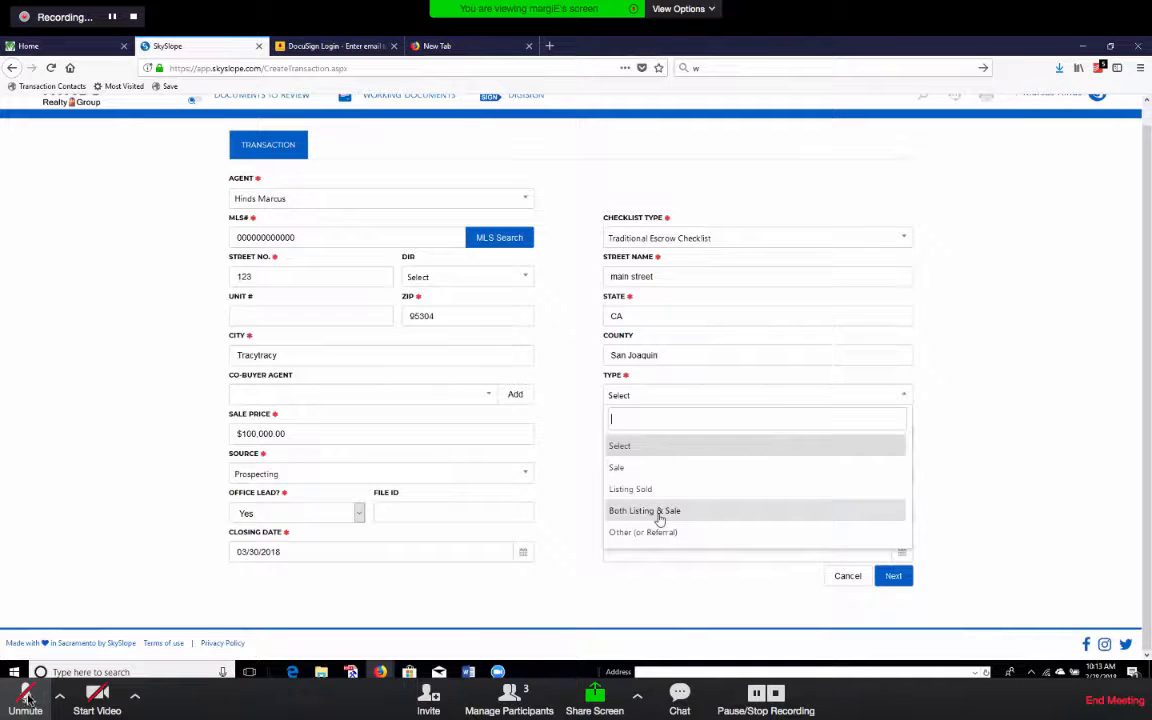
click(25, 700)
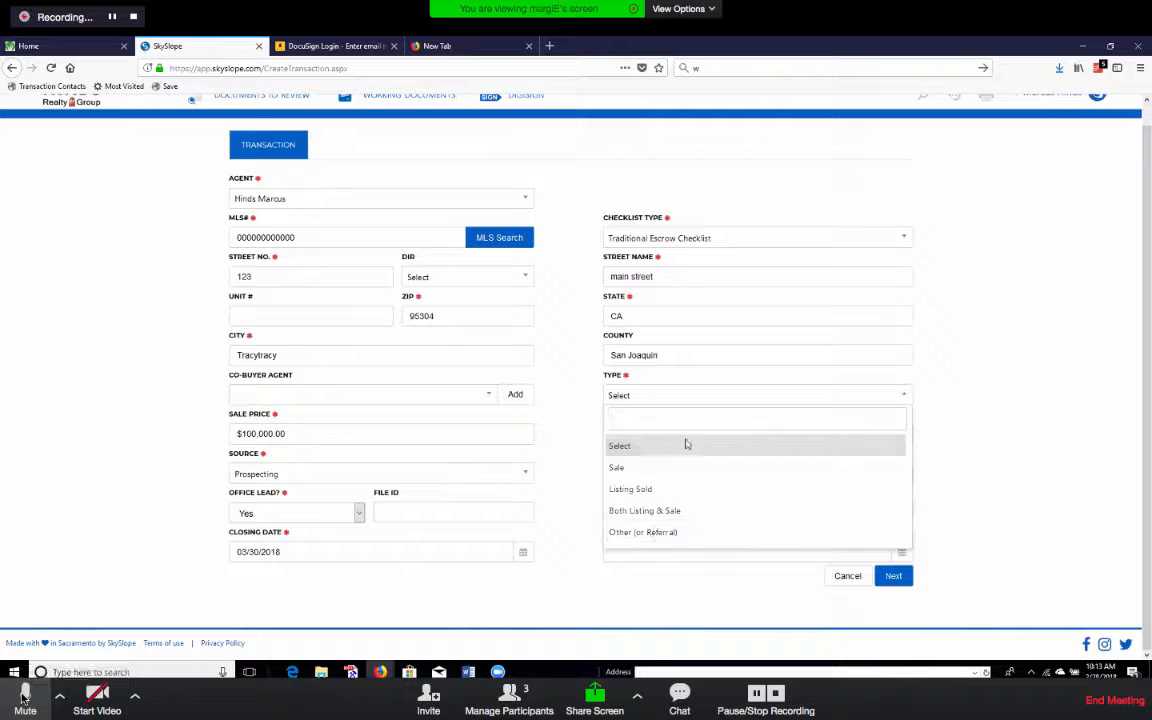
click(24, 699)
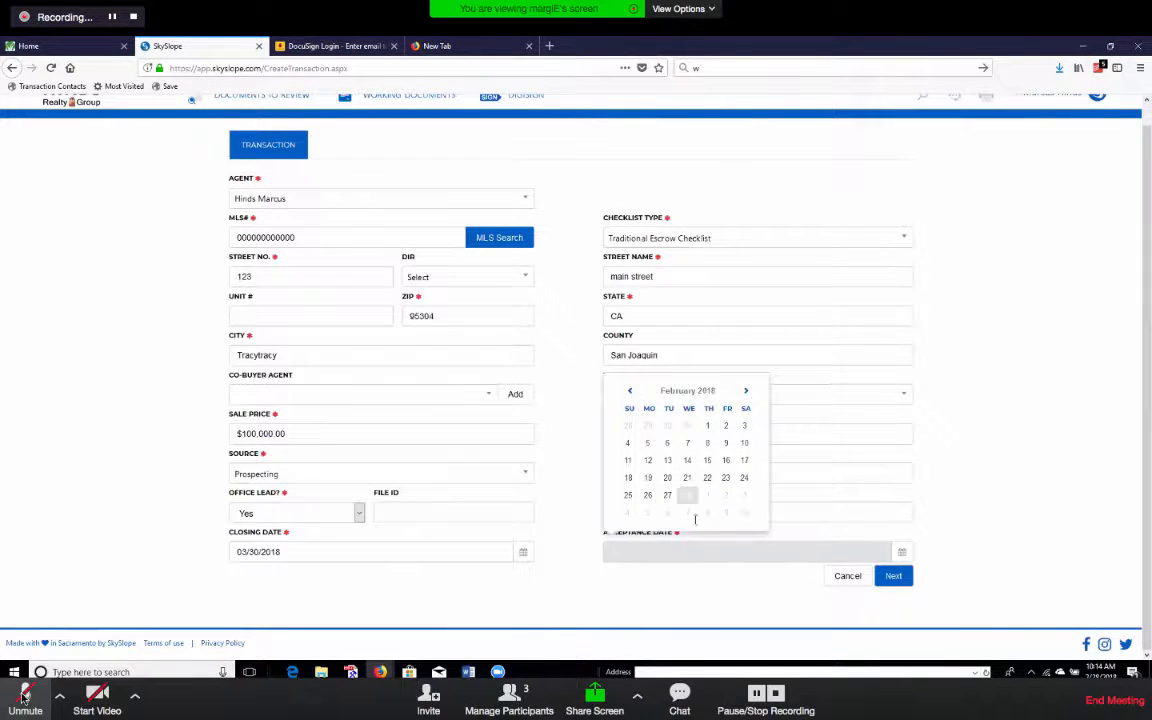
Set Type to Sale, Year Built 1959, acceptance date 02/28/2018, and submit with Next.
click(22, 697)
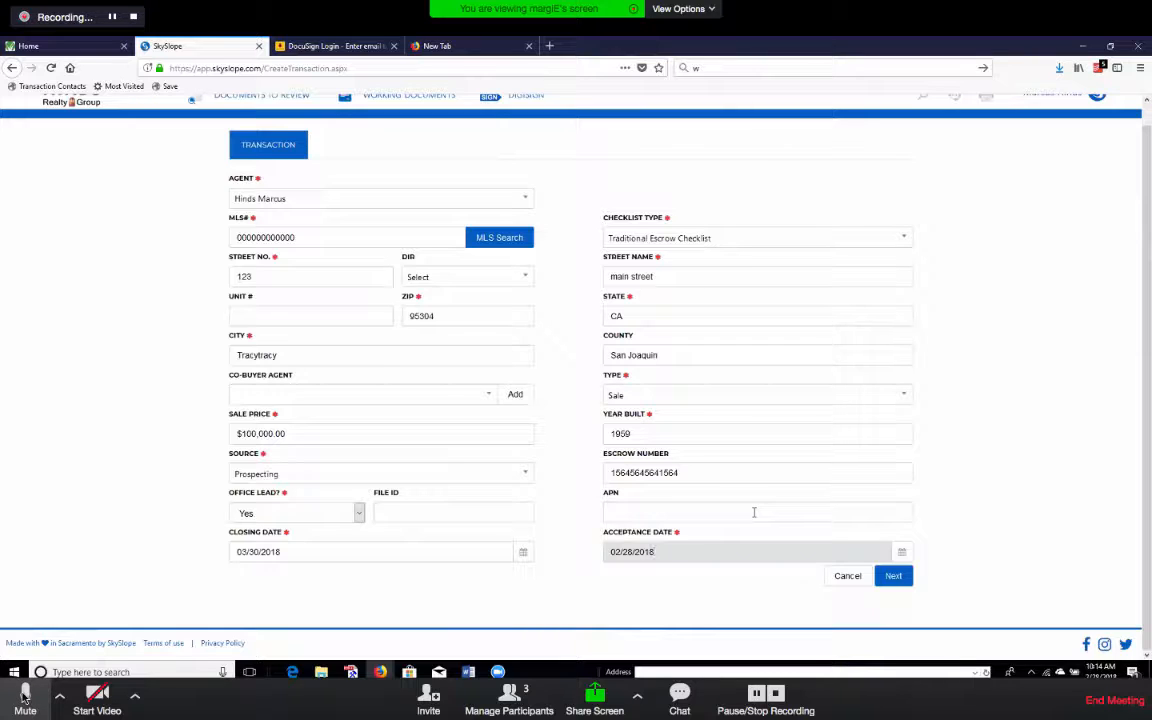
click(24, 694)
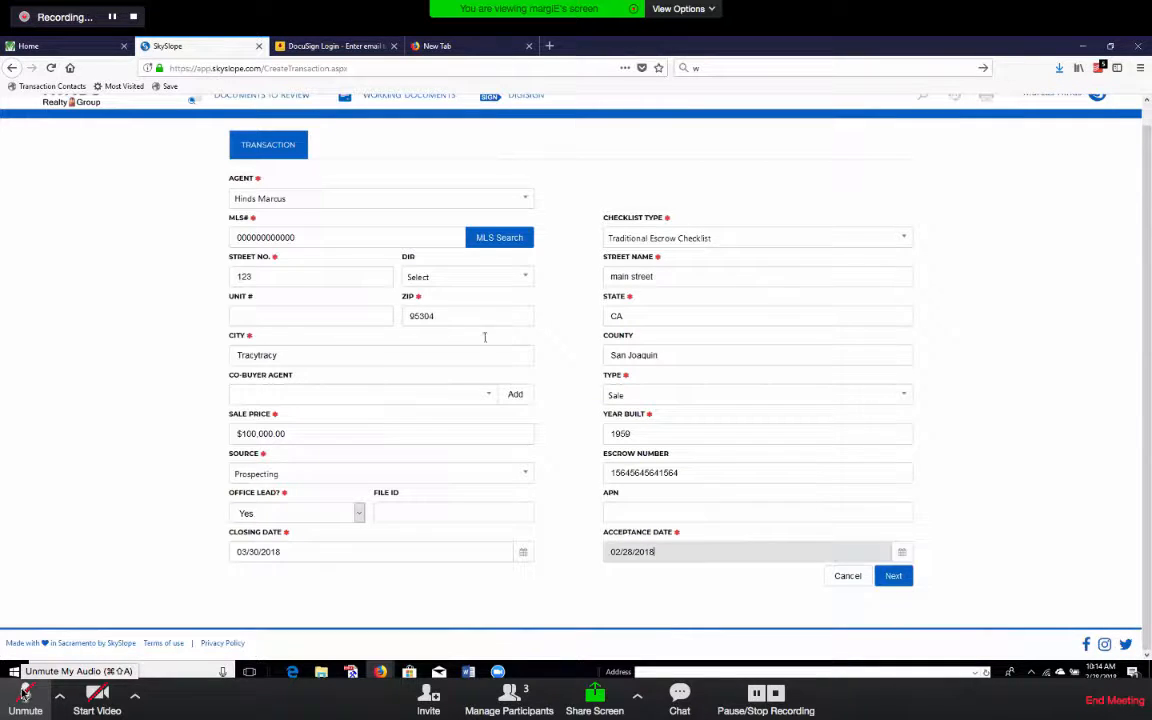
drag(226, 235, 539, 256)
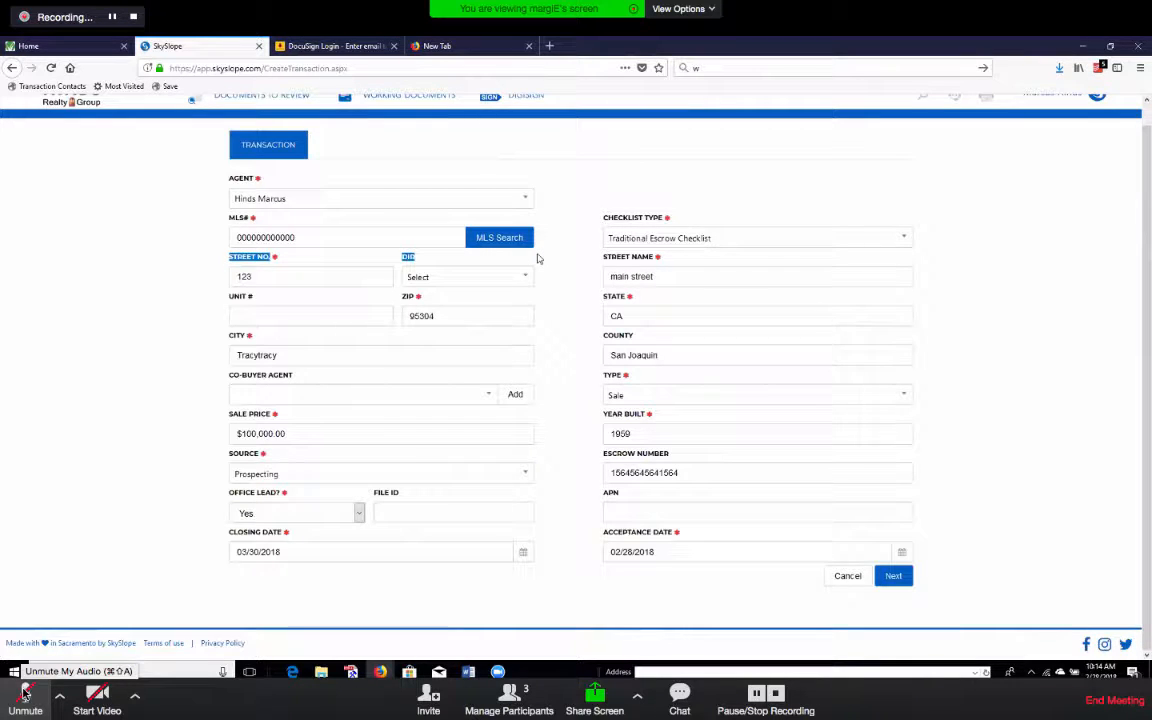
click(971, 465)
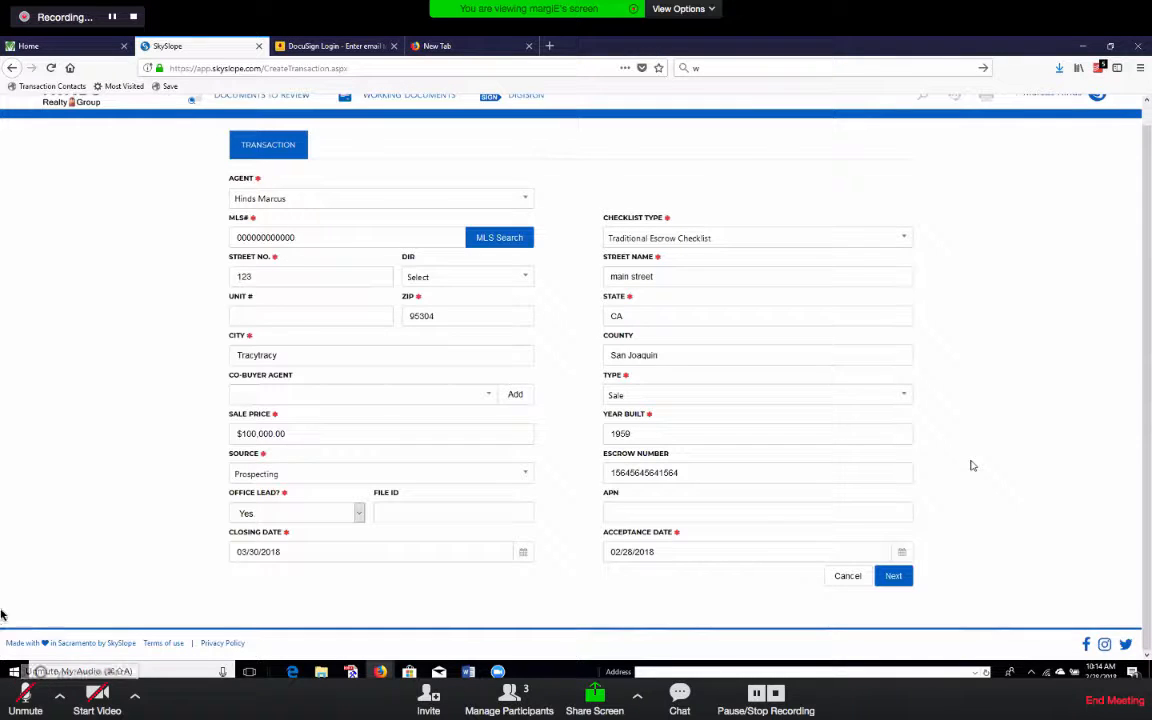
click(27, 695)
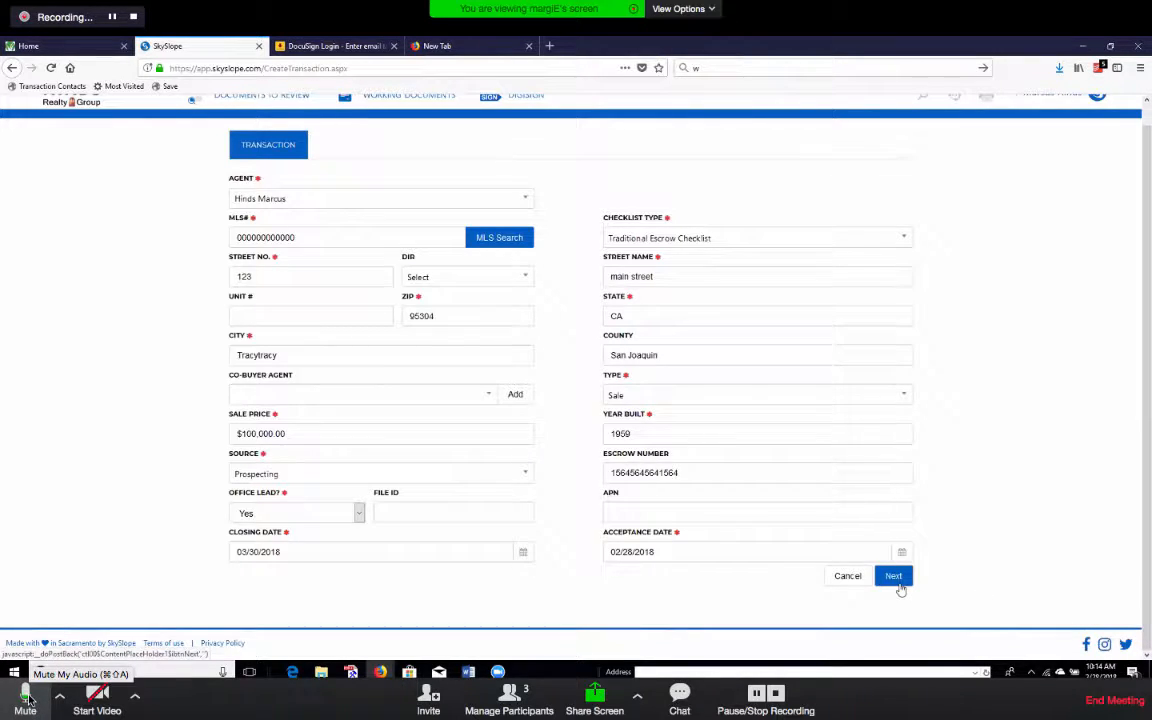
click(895, 578)
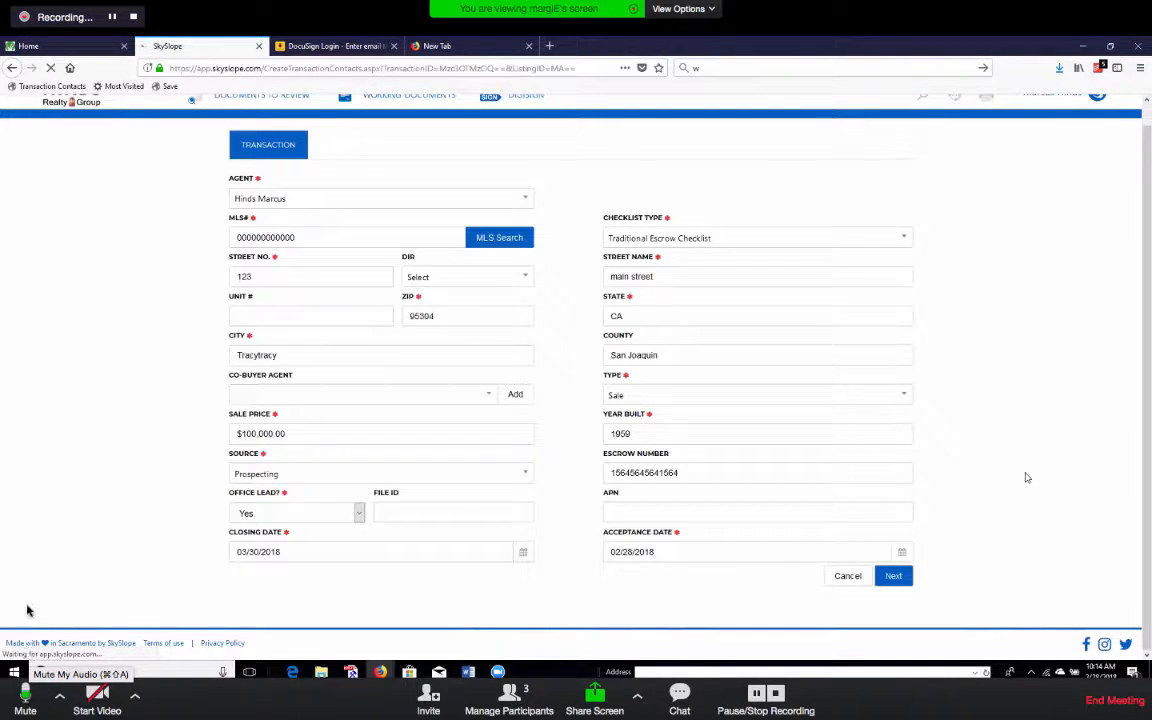
Scroll to the Purchaser / Tenant section to show the blank buyer contact form.
click(25, 692)
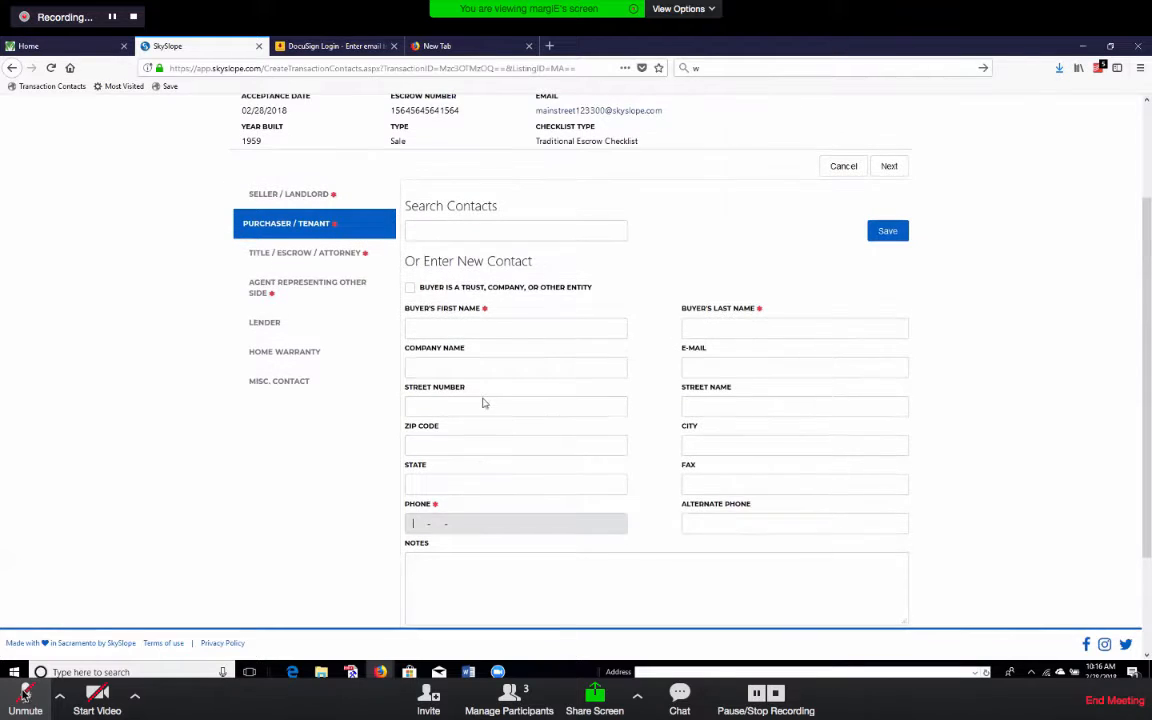
Enter the buyer's first and last name, clear the phone field, and save the purchaser contact.
click(25, 695)
click(540, 328)
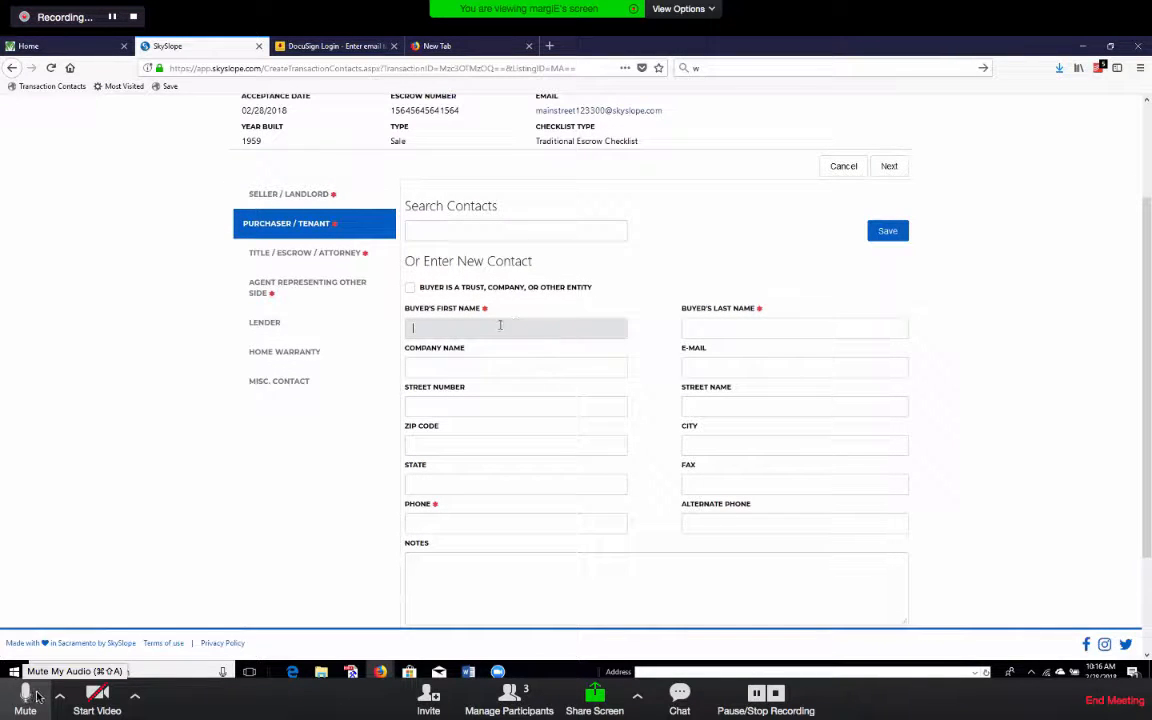
click(26, 695)
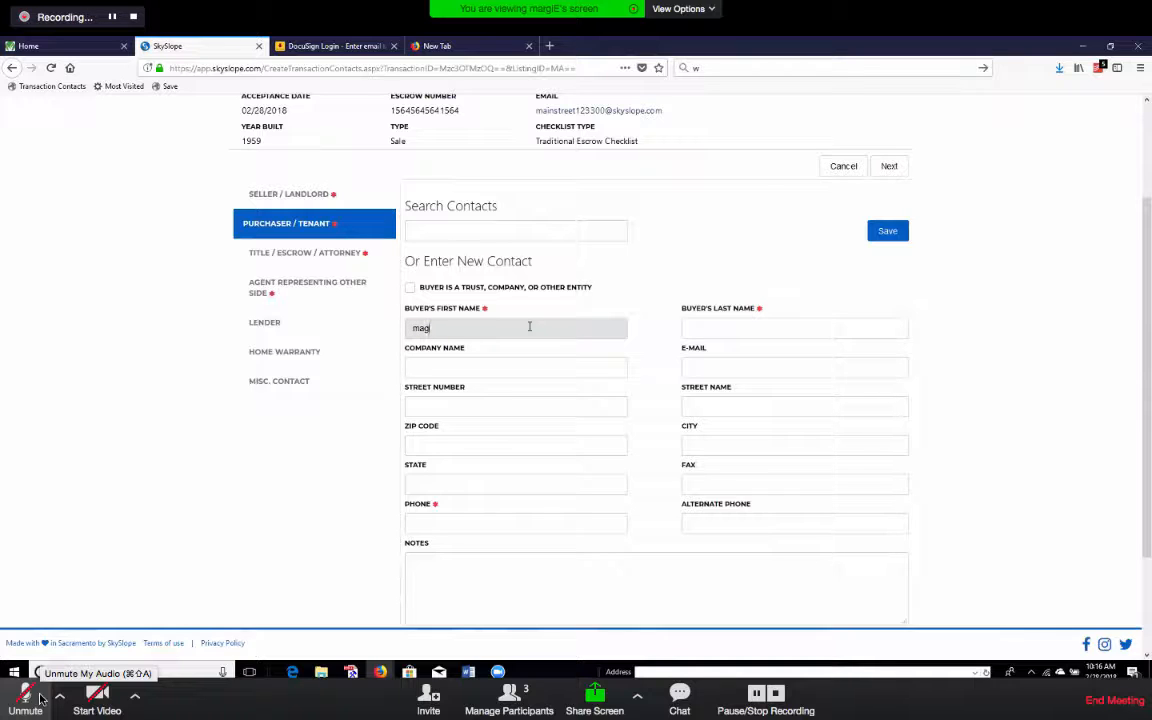
text(gie)
click(755, 327)
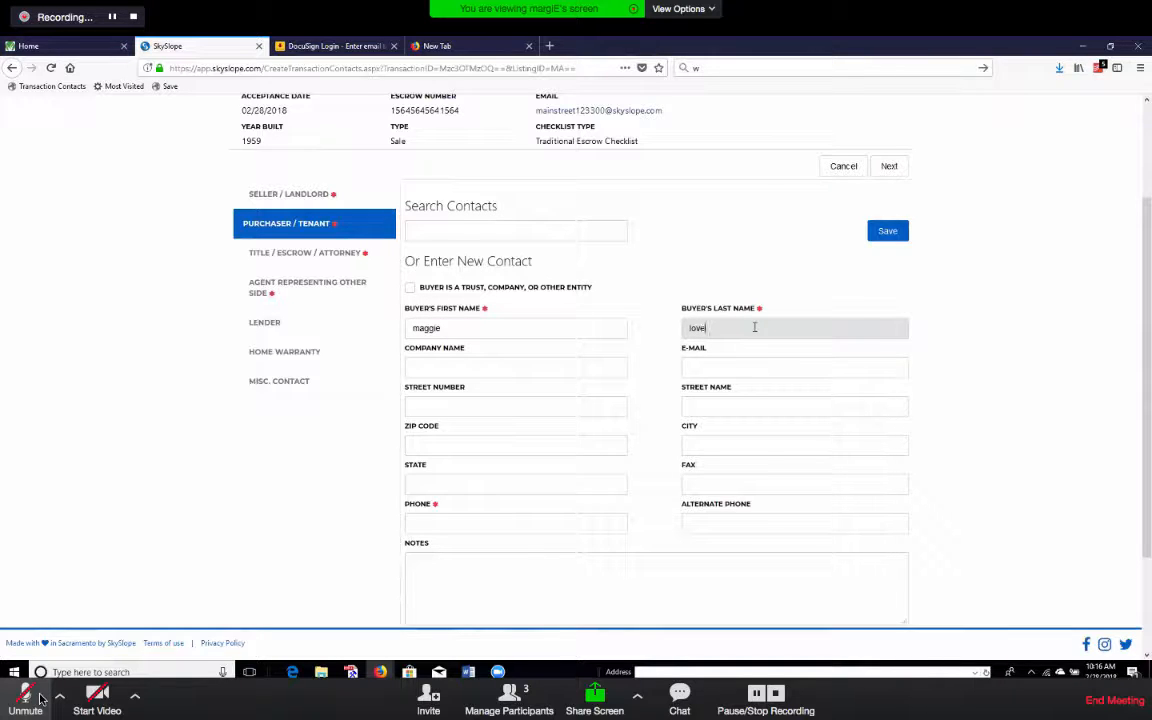
click(487, 516)
text(5)
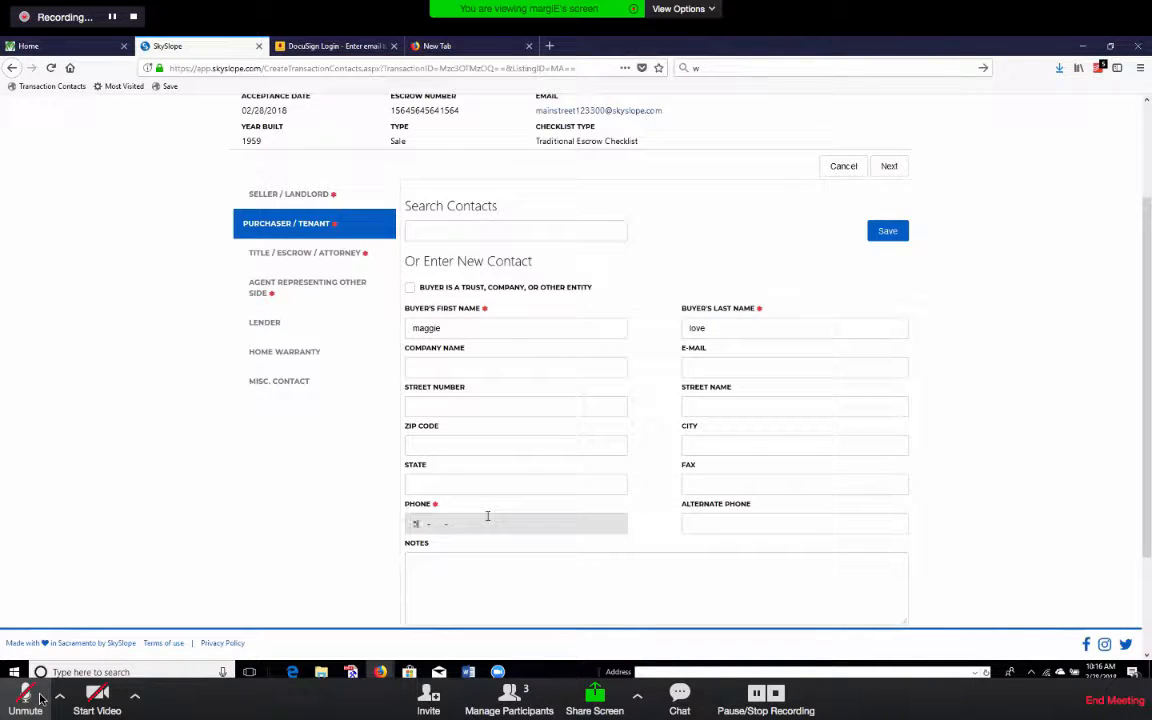
text(10-0)
key(BackSpace)
key(BackSpace)
key(BackSpace)
key(BackSpace)
click(887, 231)
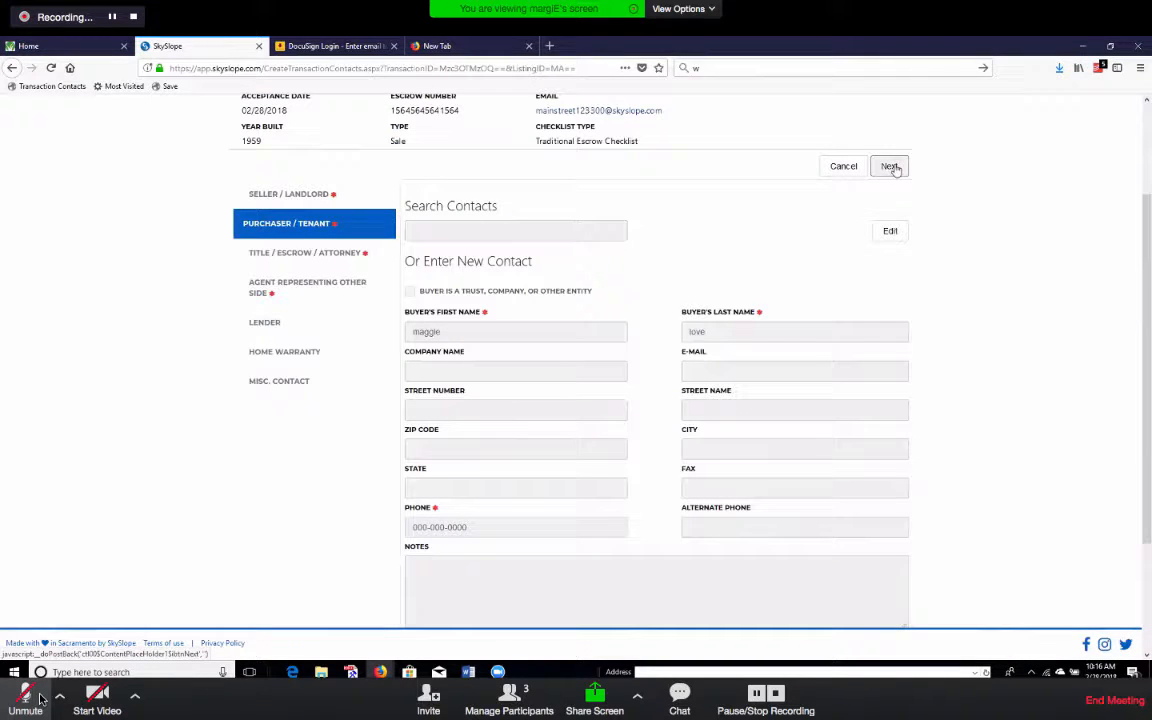
Reopen the purchaser contact, add state 'ca', and save it.
scroll(669, 391, down, 2)
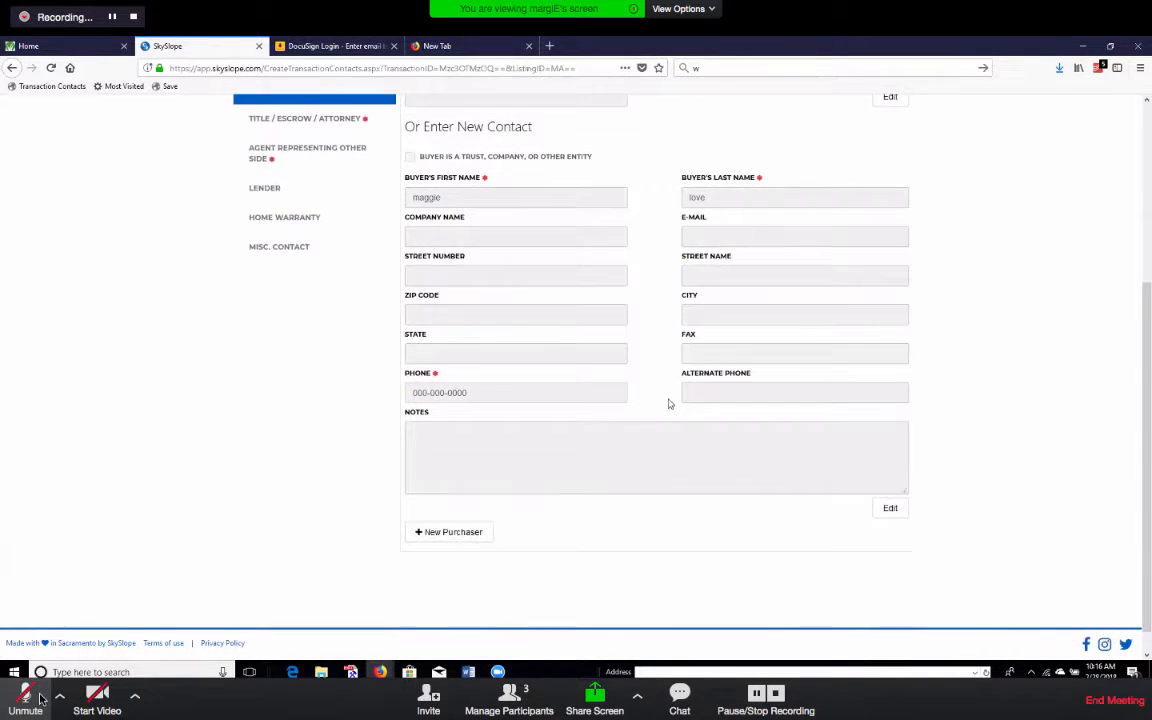
scroll(690, 340, up, 1)
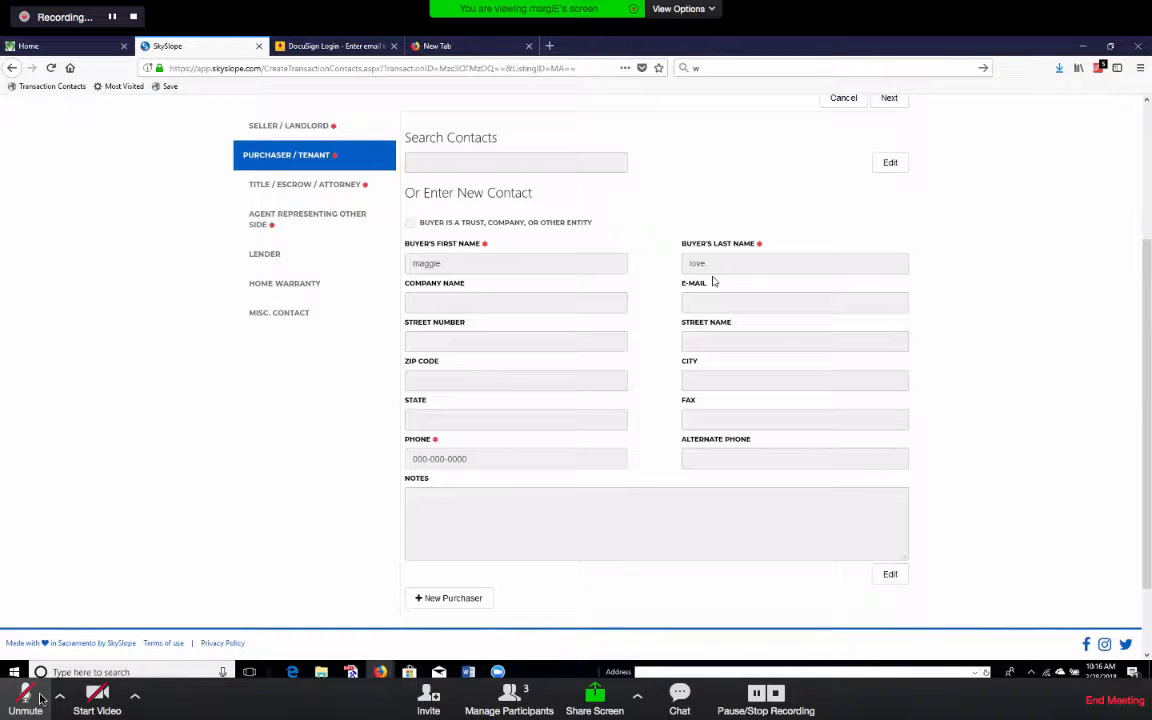
scroll(714, 283, down, 2)
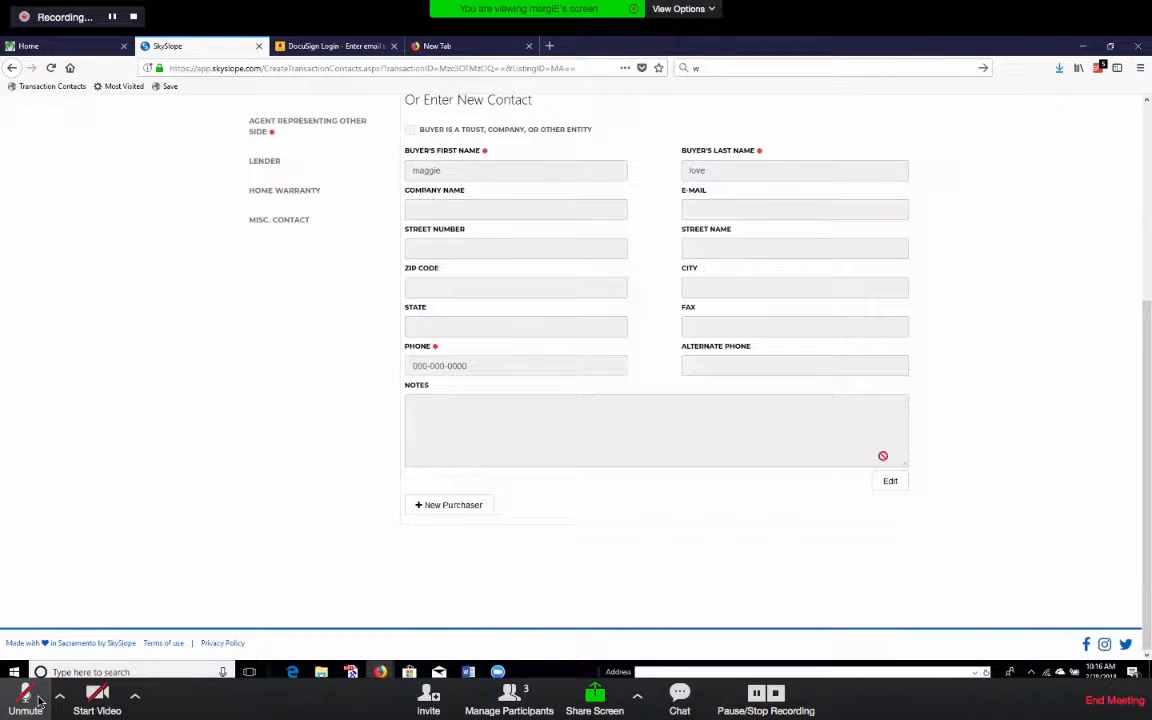
scroll(954, 504, up, 2)
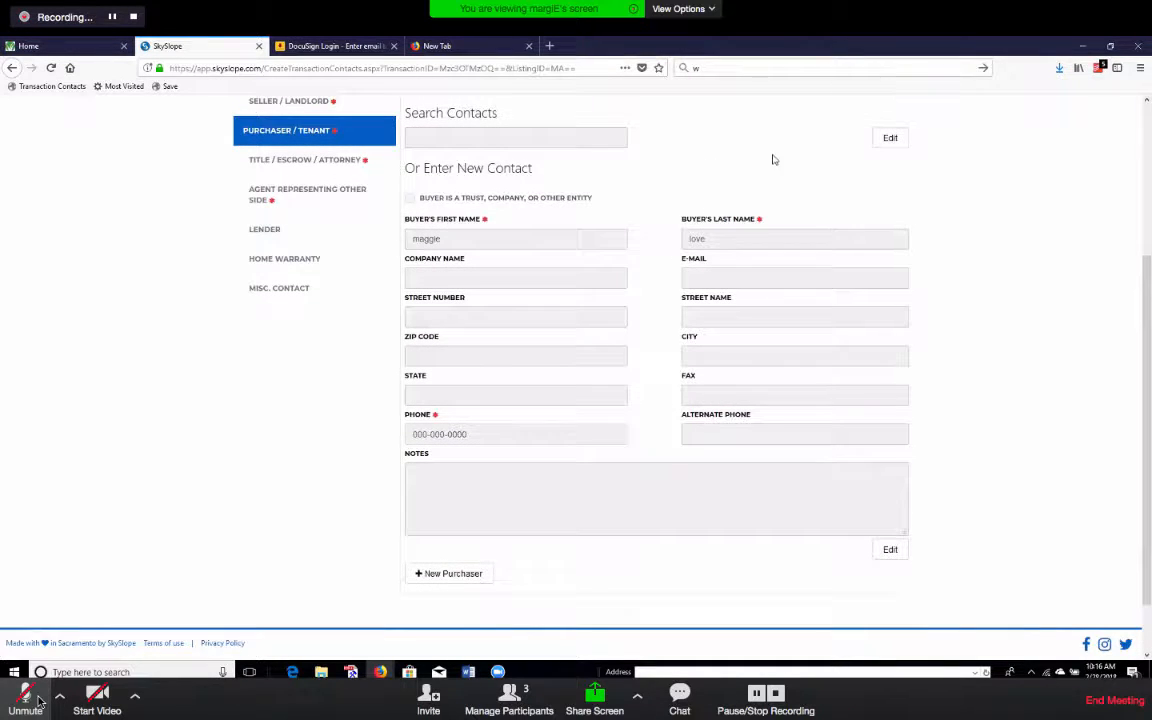
click(40, 703)
click(38, 702)
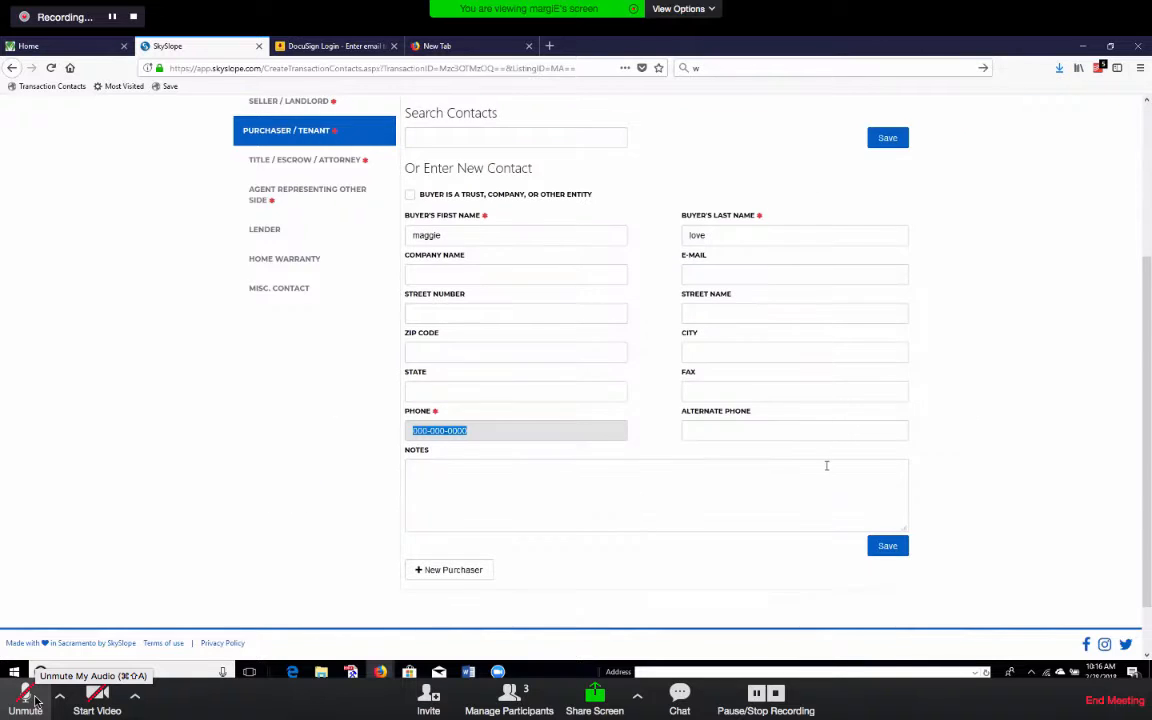
click(725, 268)
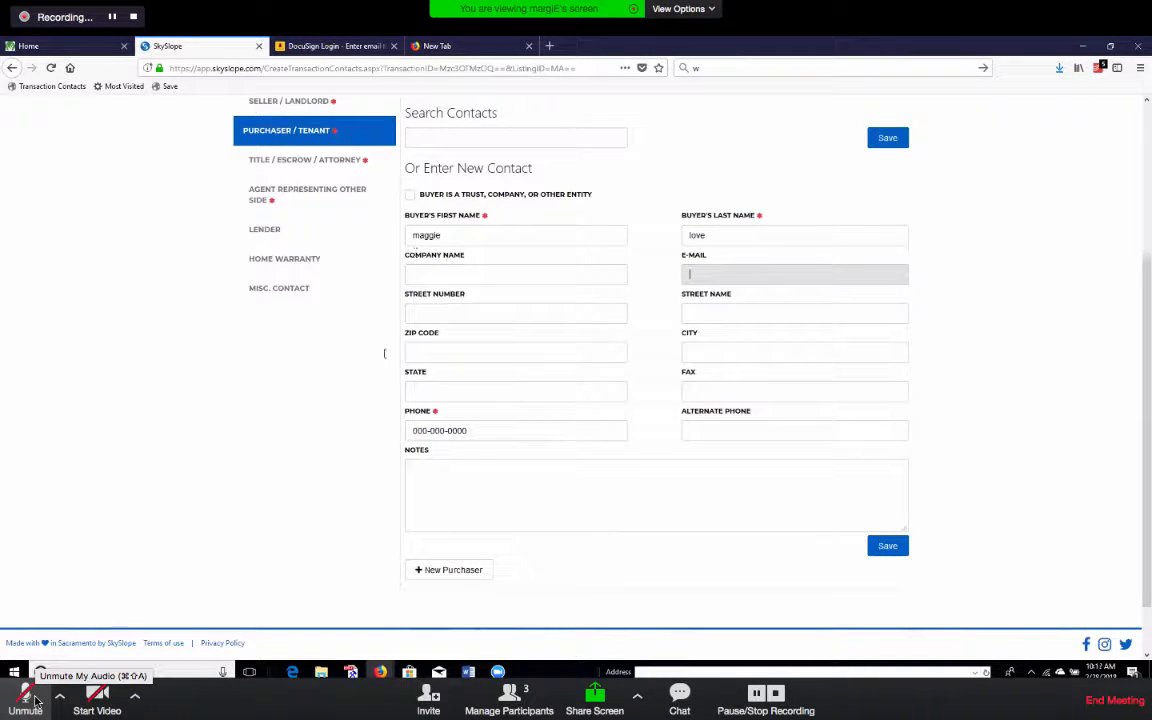
click(528, 392)
text(ca)
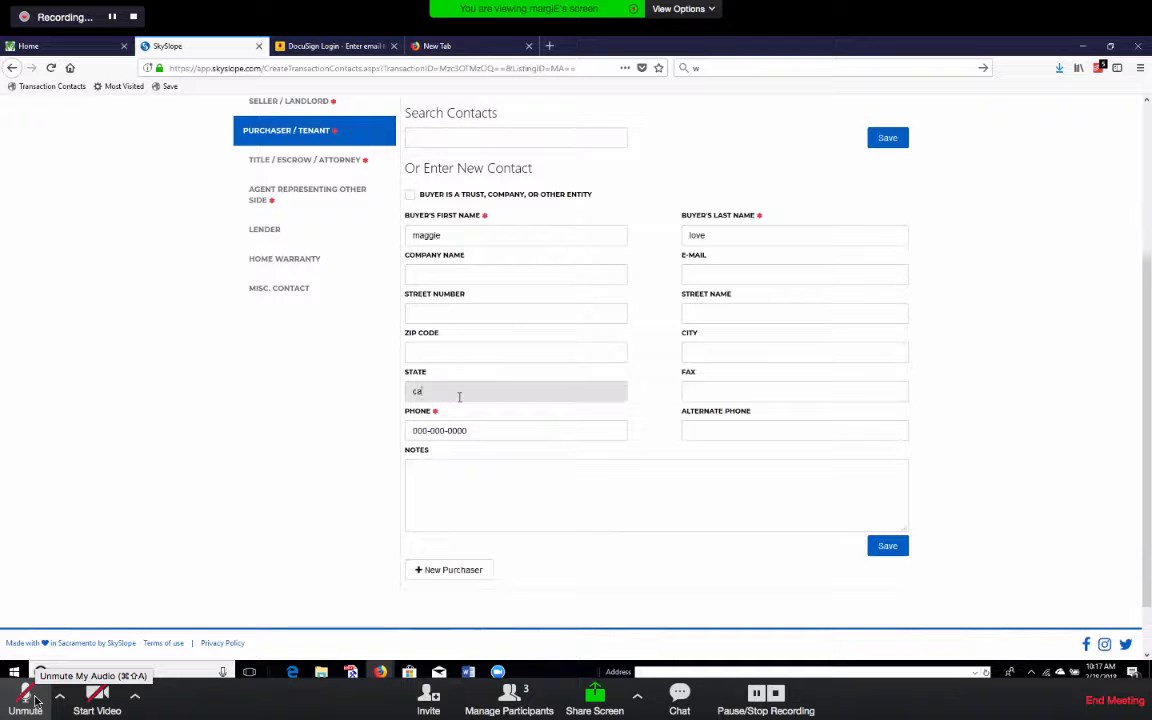
click(885, 547)
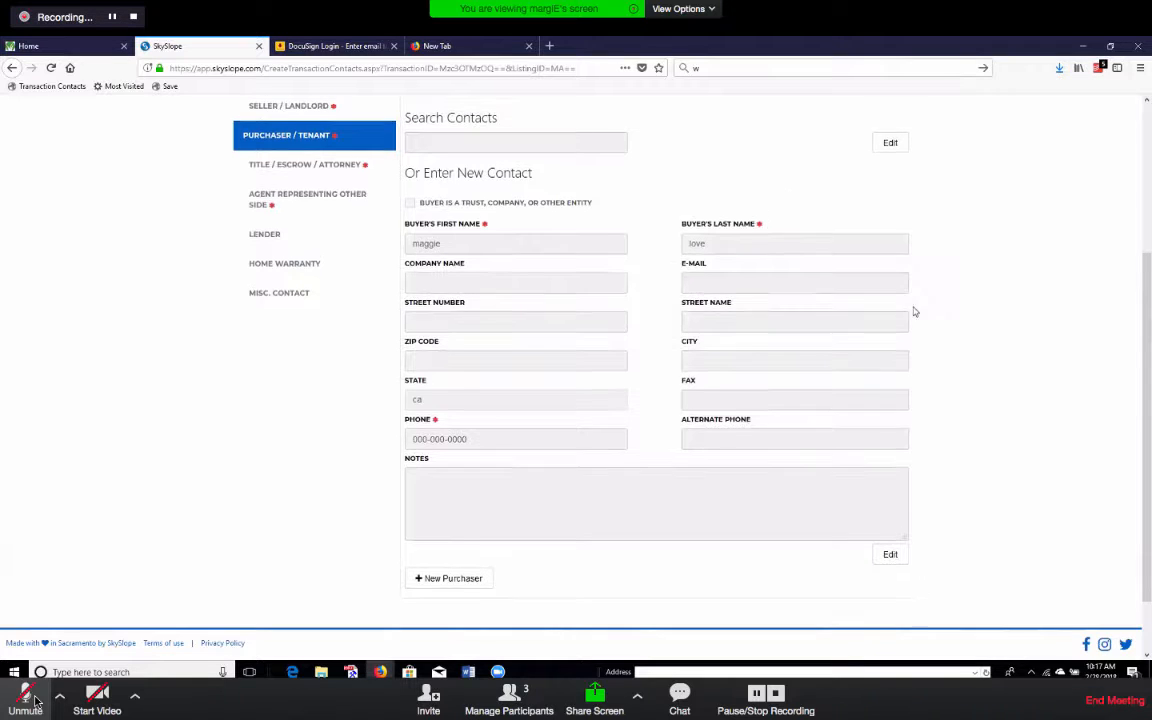
scroll(905, 309, up, 3)
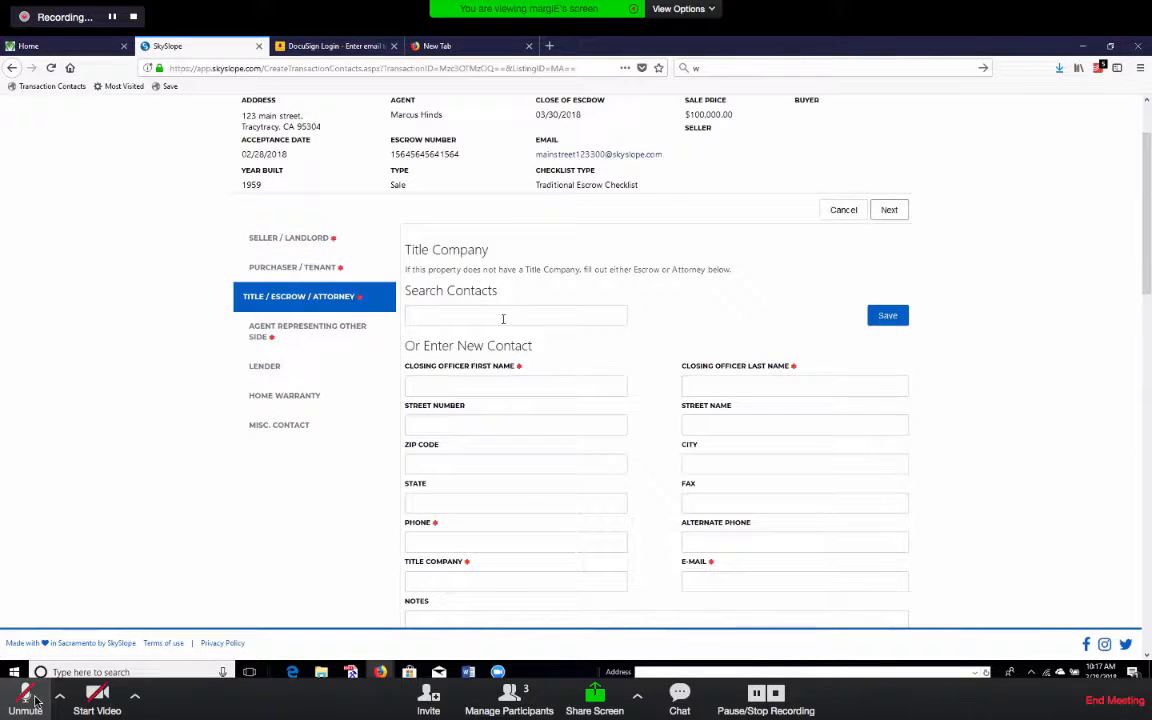
Search contacts for 'we', pick the Old Republic closing officer, and save the title contact.
click(507, 315)
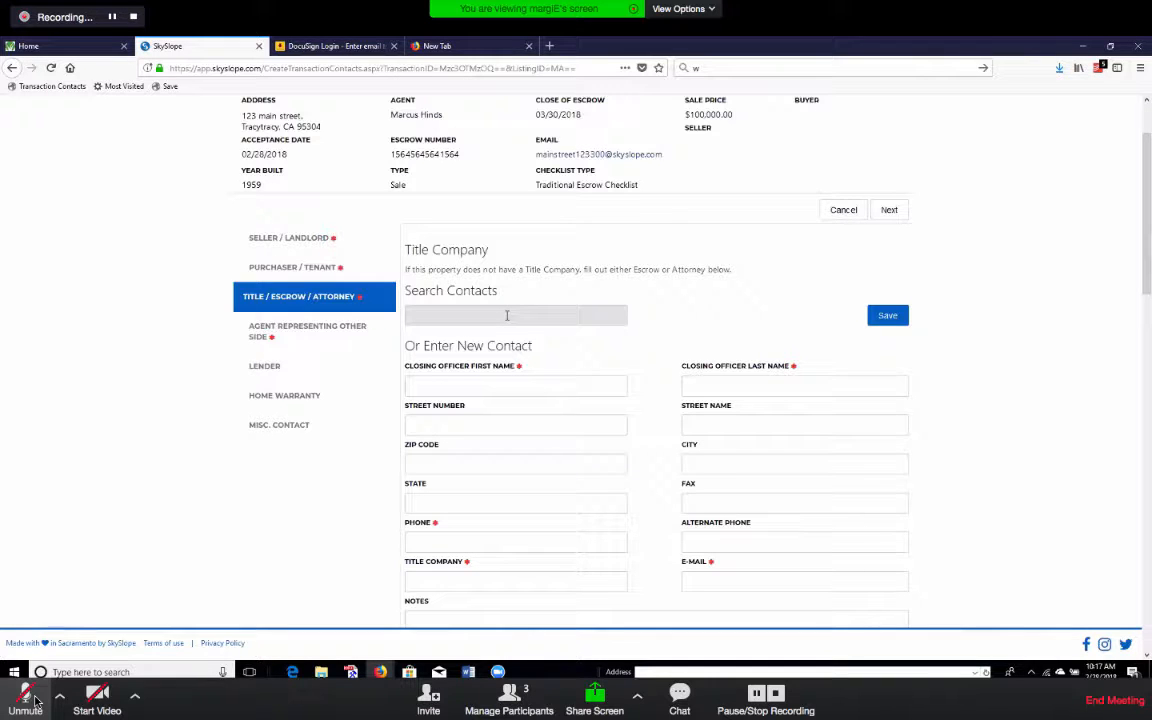
text(wendy)
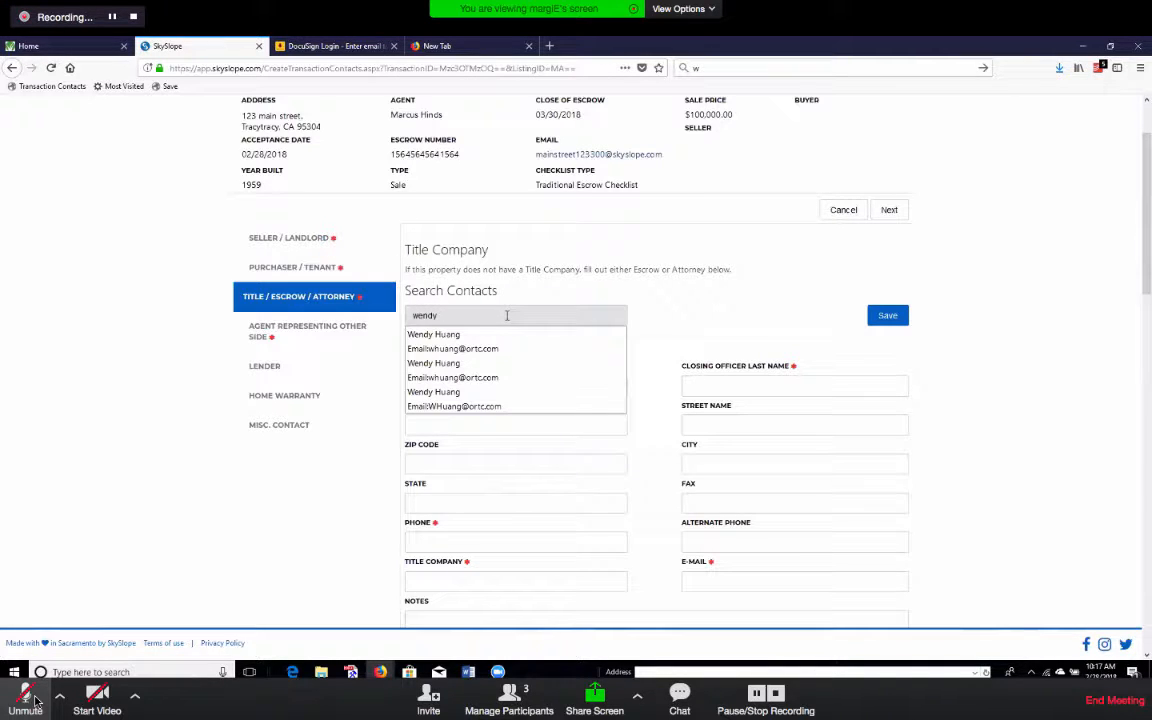
click(453, 346)
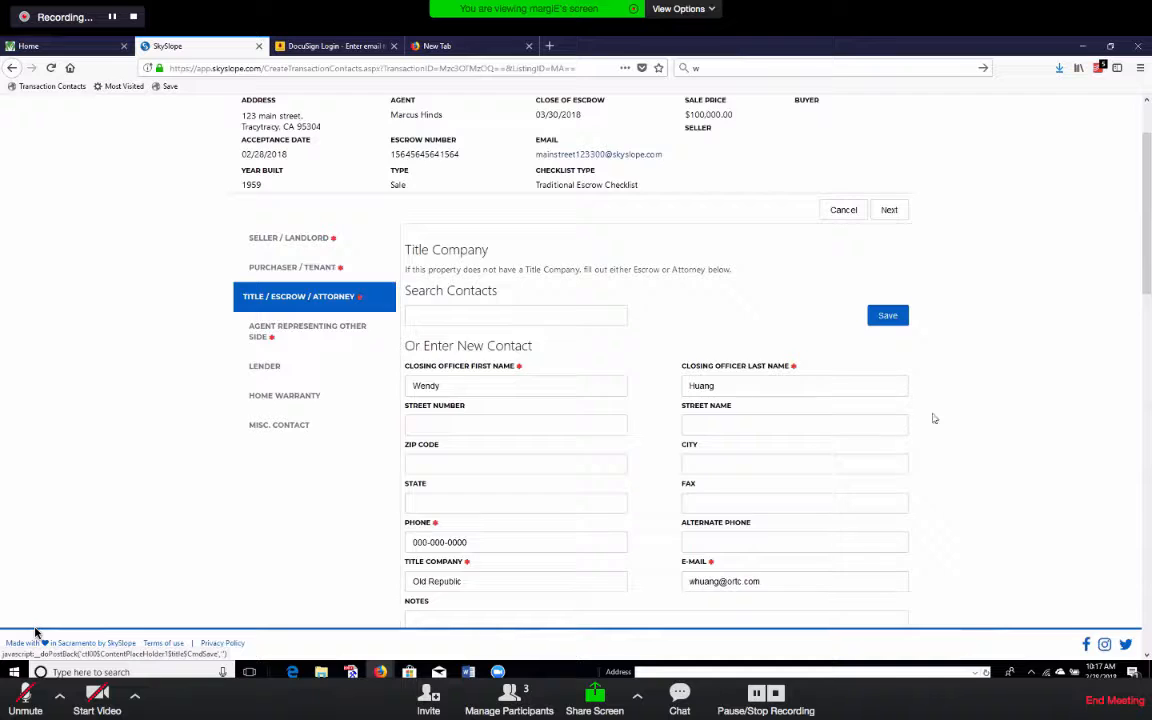
scroll(840, 376, down, 2)
click(888, 180)
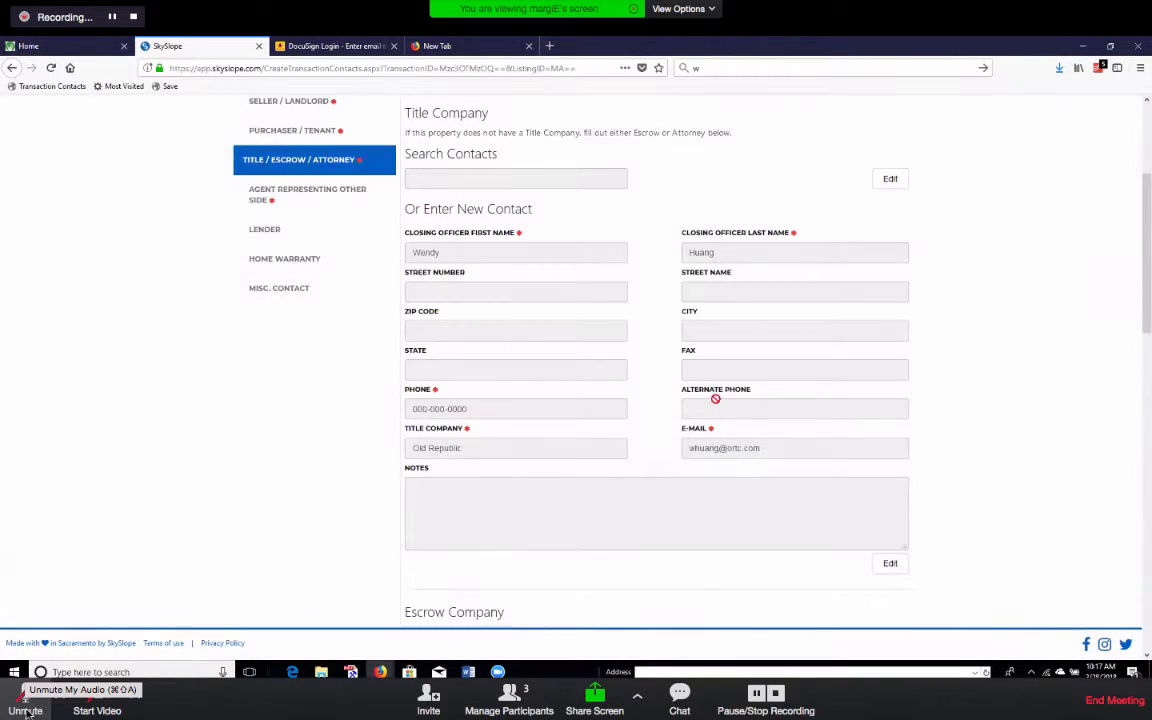
Check the other side's agent section, then return to the Title / Escrow / Attorney contact.
scroll(877, 321, up, 1)
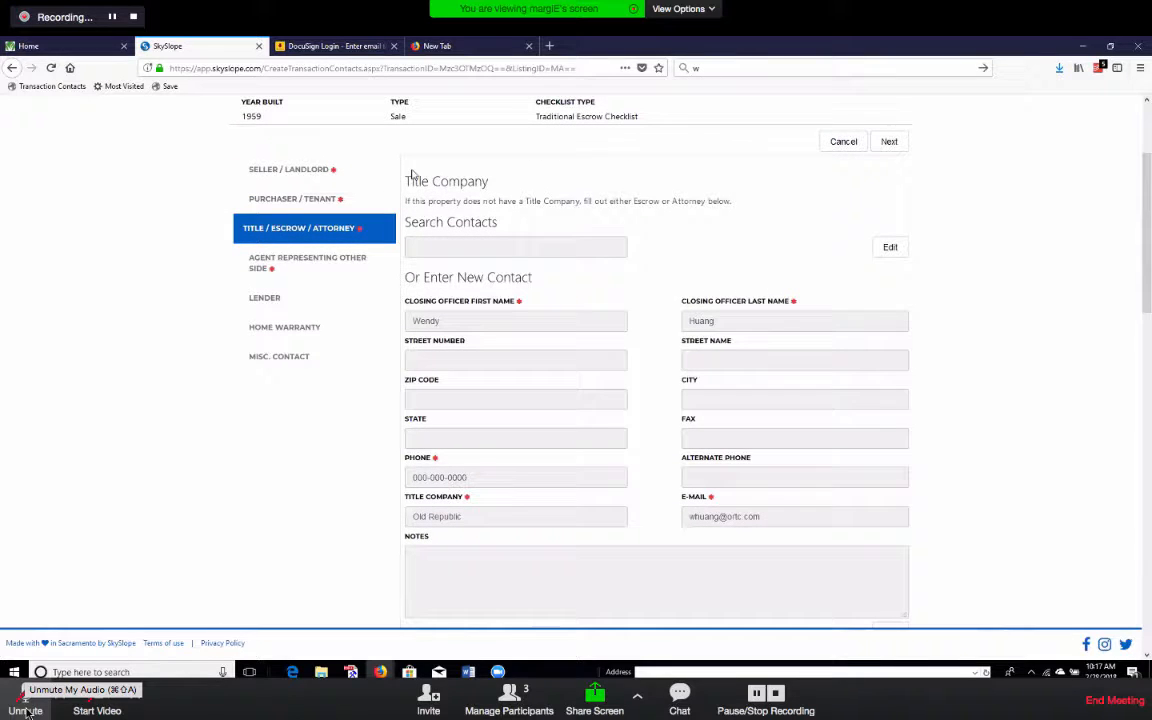
drag(412, 180, 489, 182)
scroll(568, 466, down, 5)
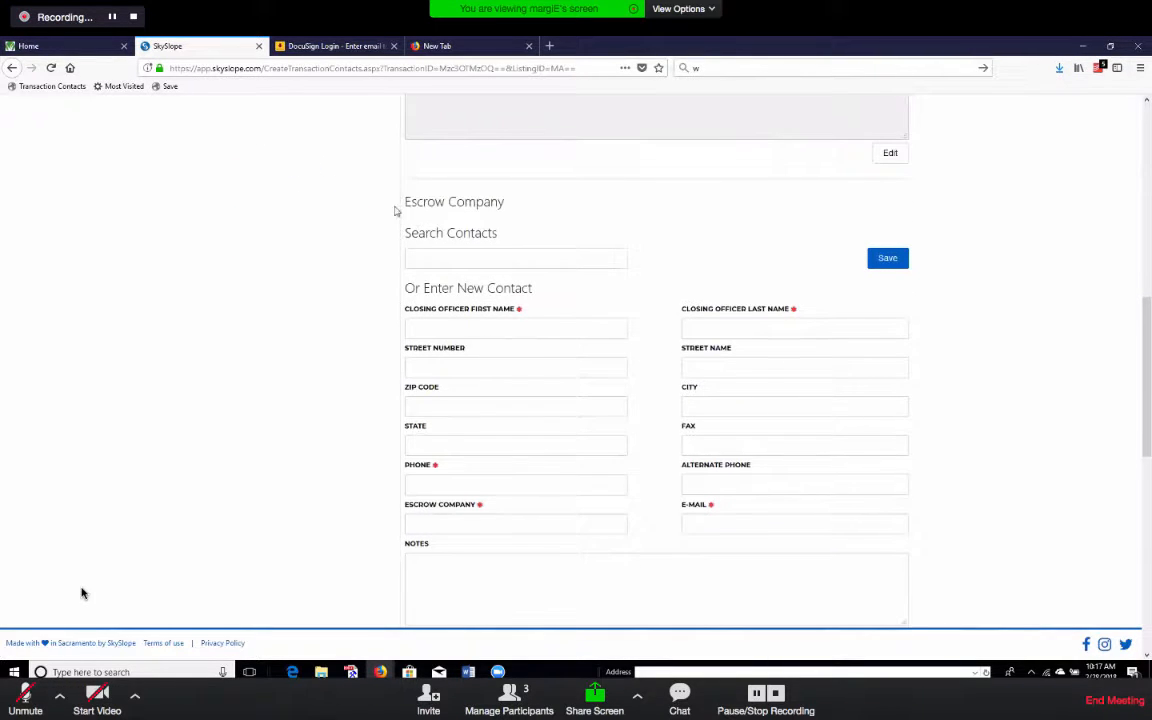
drag(406, 195, 551, 229)
scroll(655, 330, up, 5)
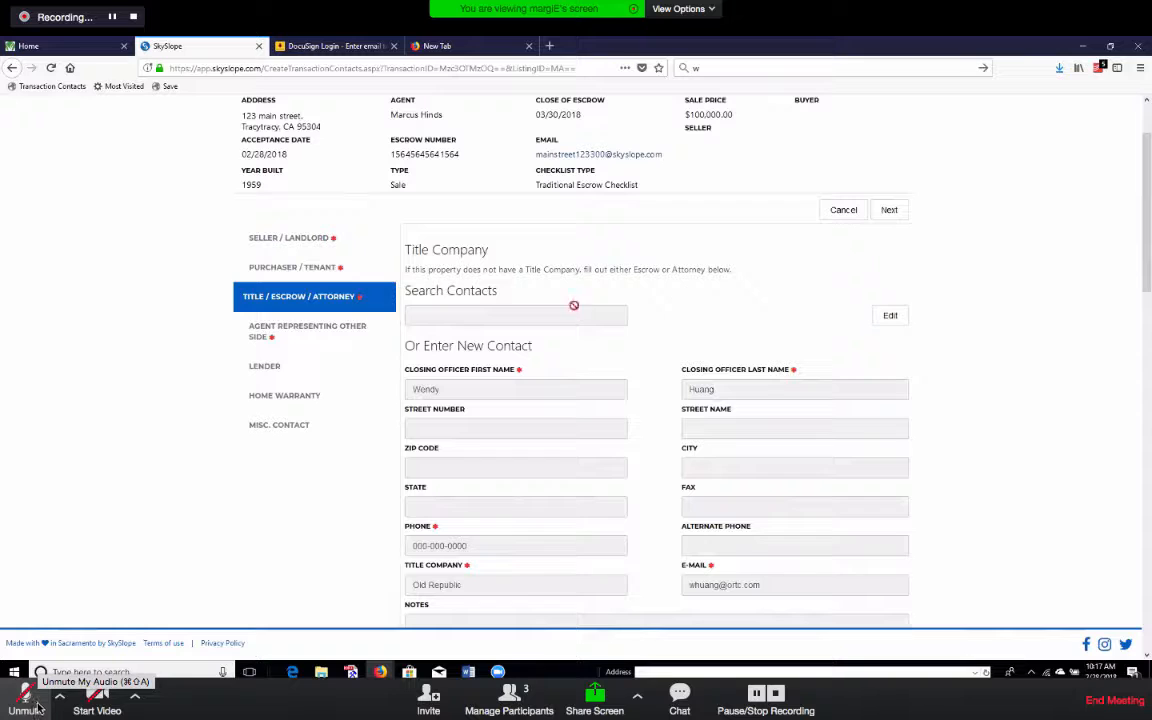
click(322, 330)
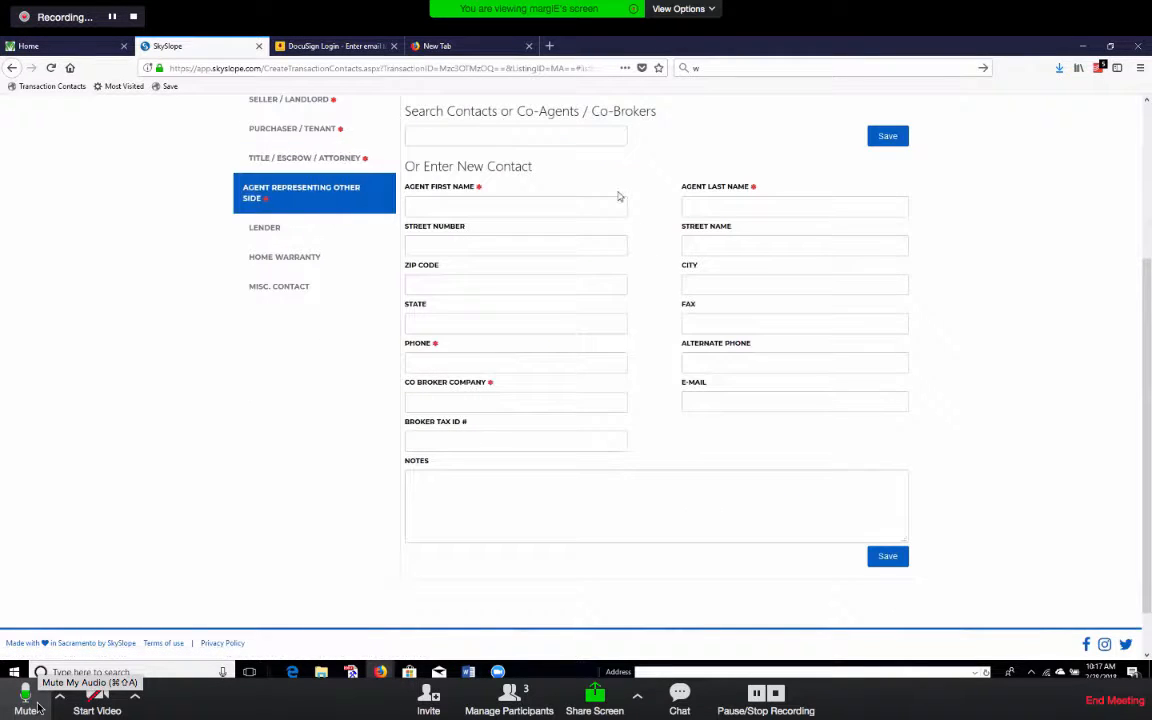
scroll(411, 387, up, 2)
click(341, 361)
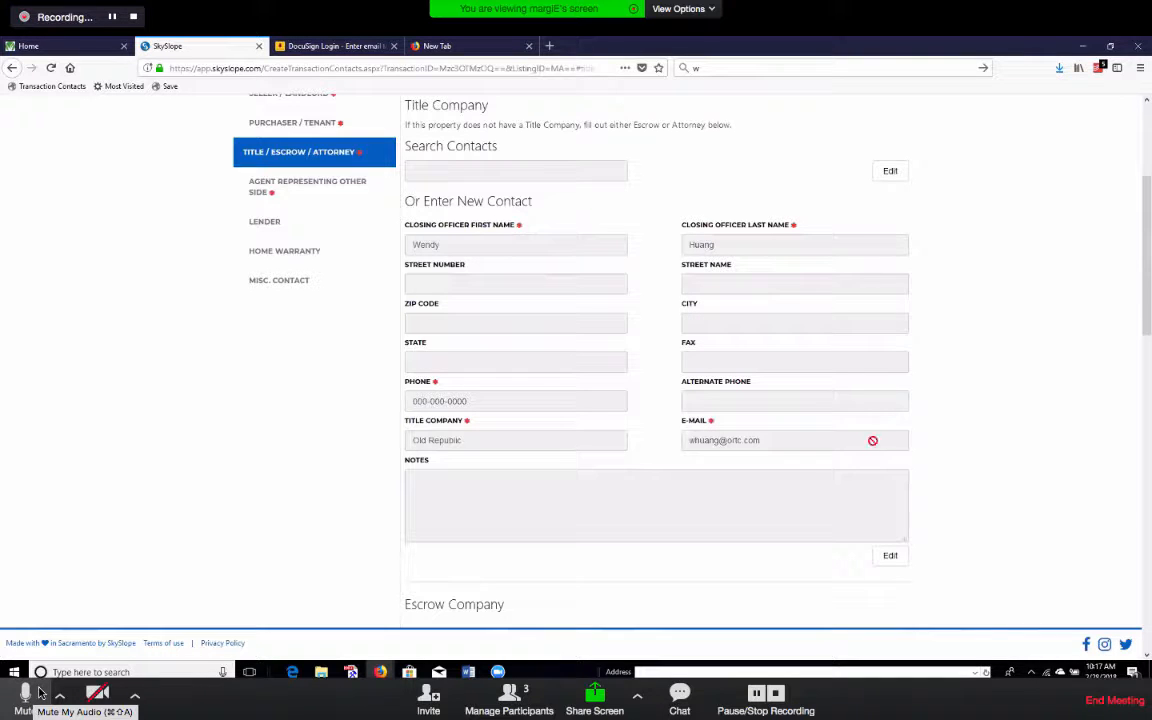
scroll(903, 425, up, 2)
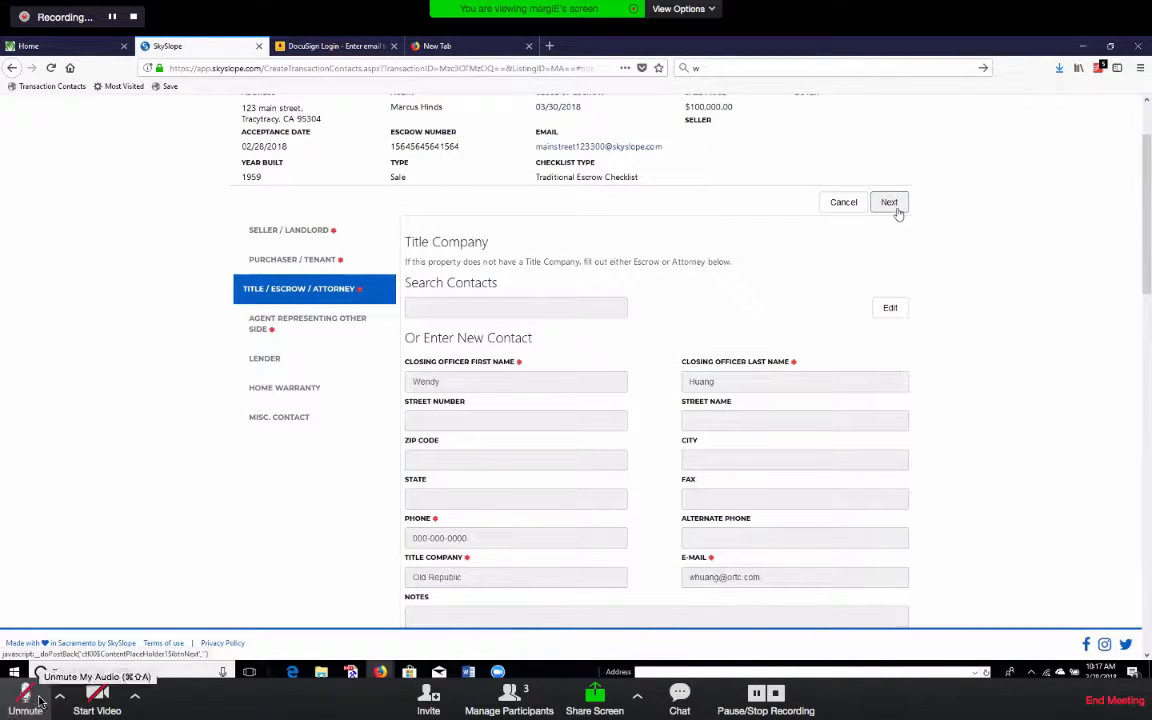
Move to the other side's agent contact and select the e-mail address in its notes.
click(893, 204)
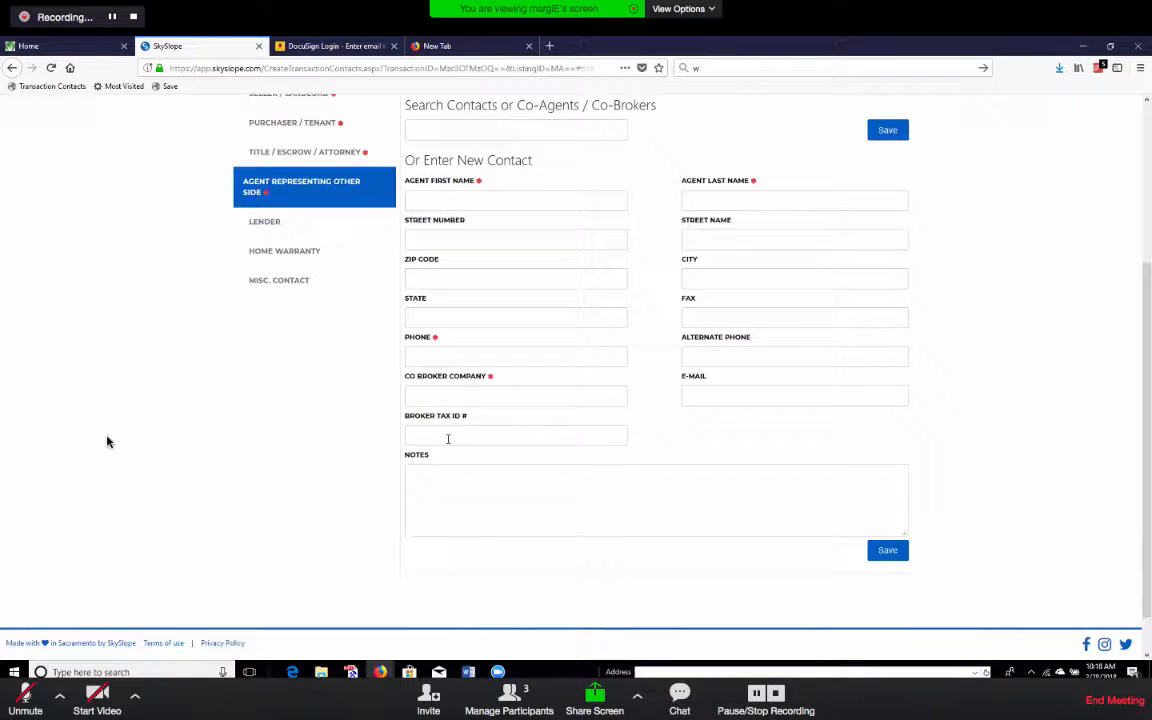
click(513, 438)
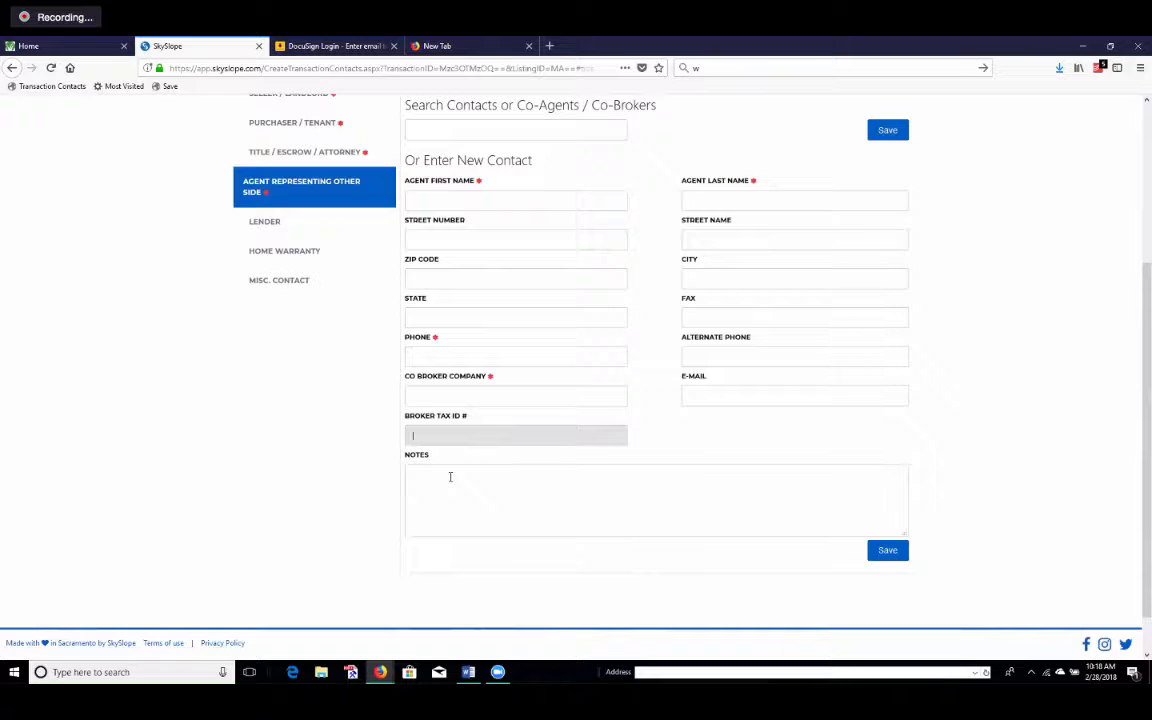
click(487, 472)
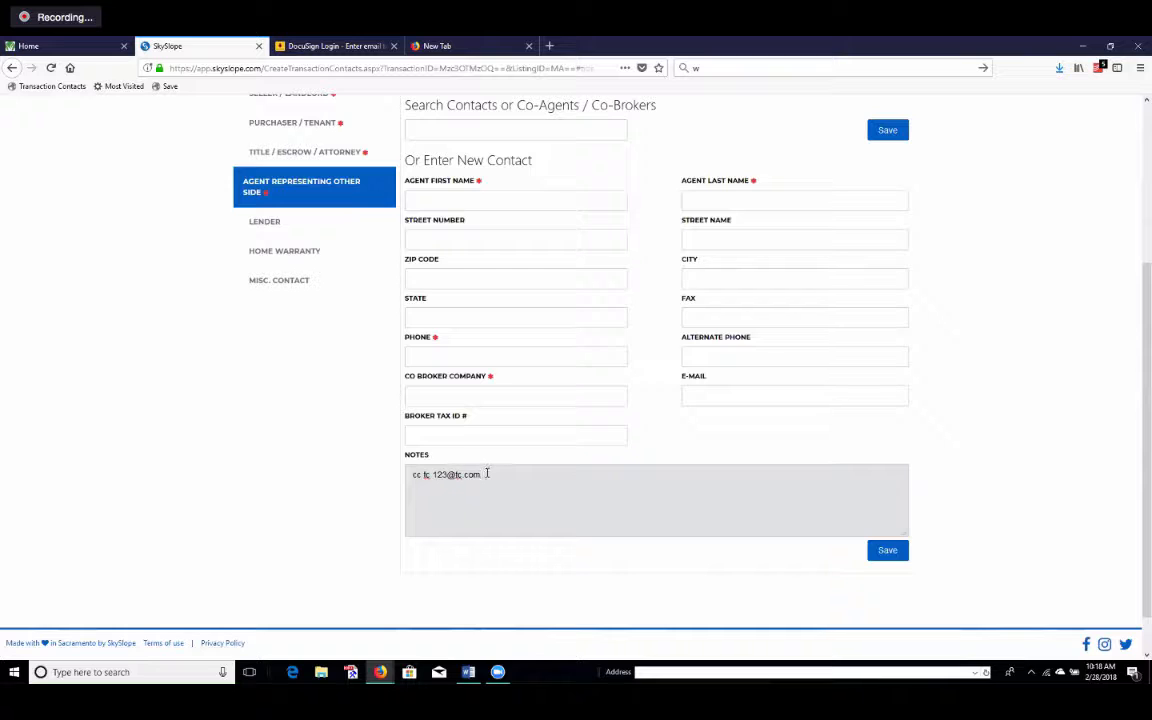
drag(487, 474, 432, 475)
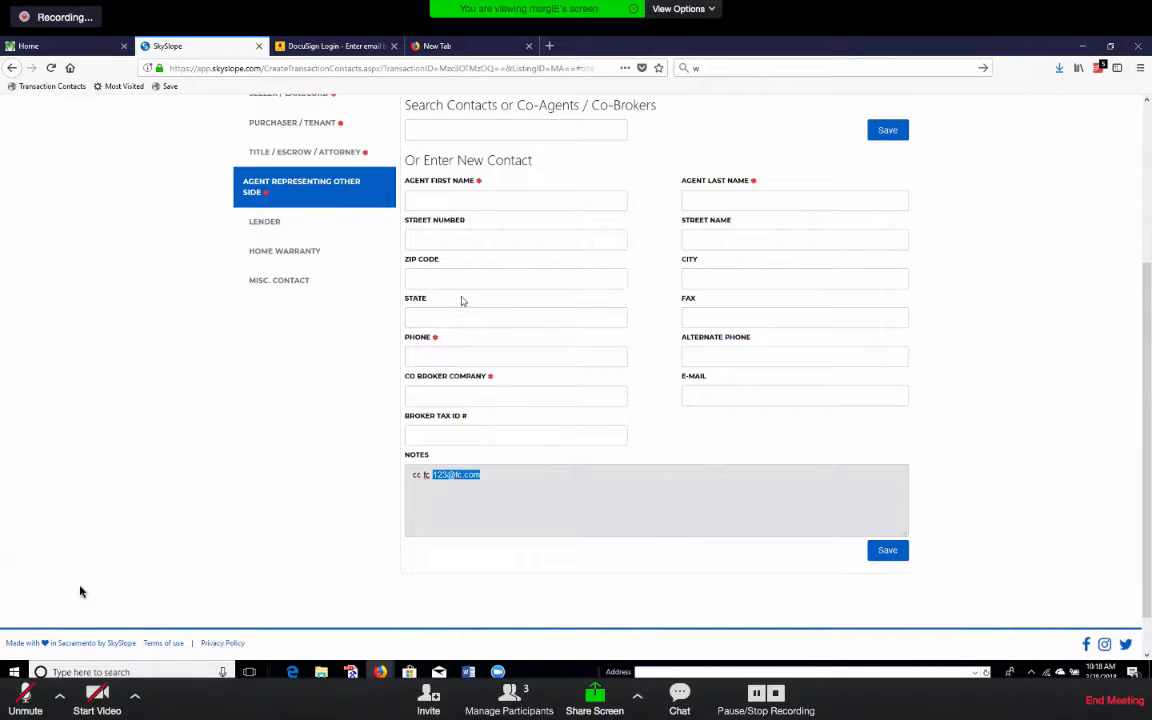
scroll(878, 325, up, 1)
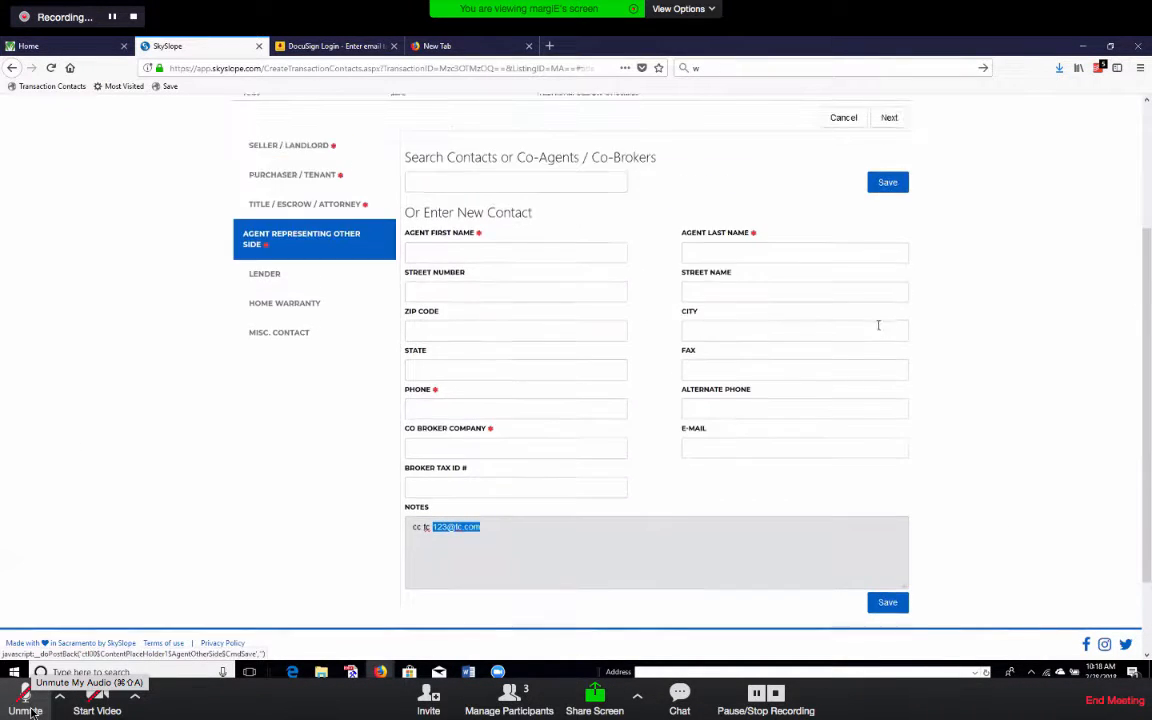
scroll(878, 325, up, 2)
Enter the other agent's first name, then move to the last name field.
click(26, 710)
click(468, 334)
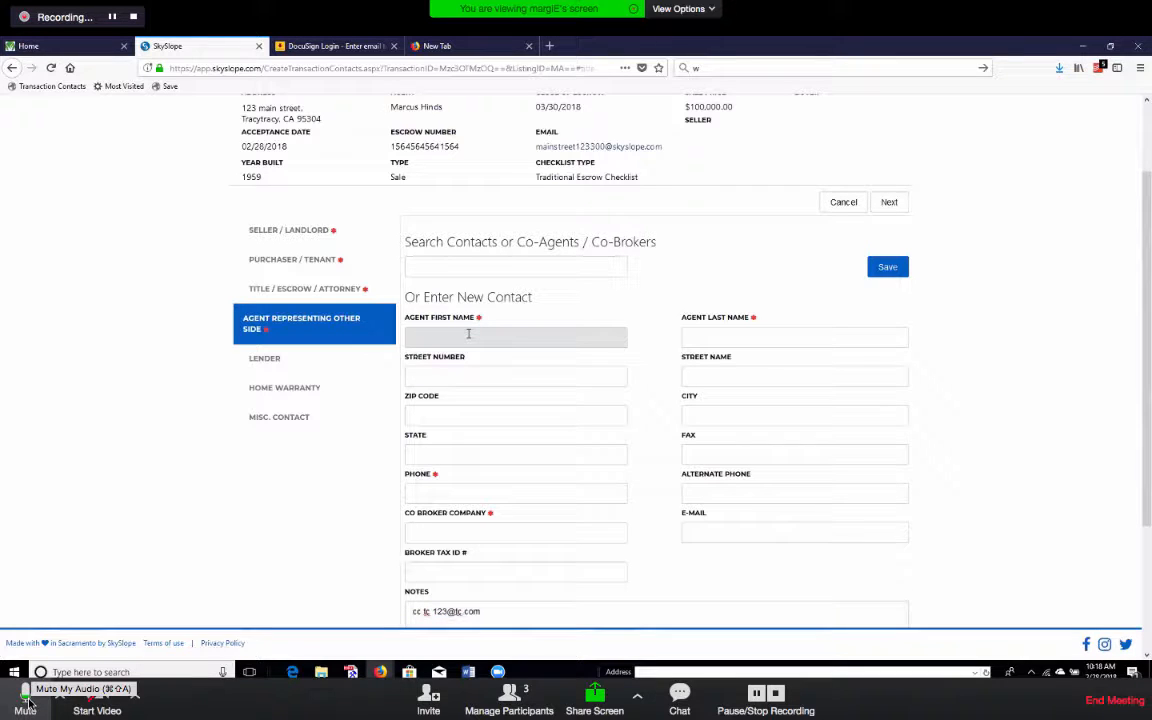
click(27, 705)
text(frank)
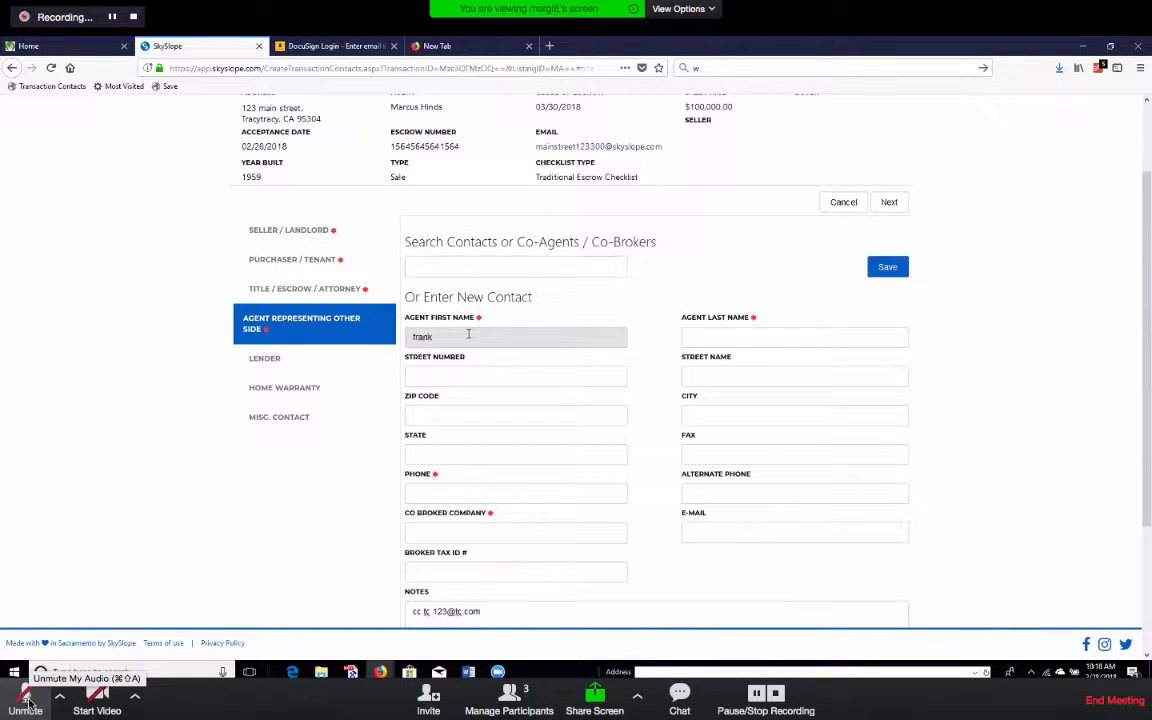
click(744, 336)
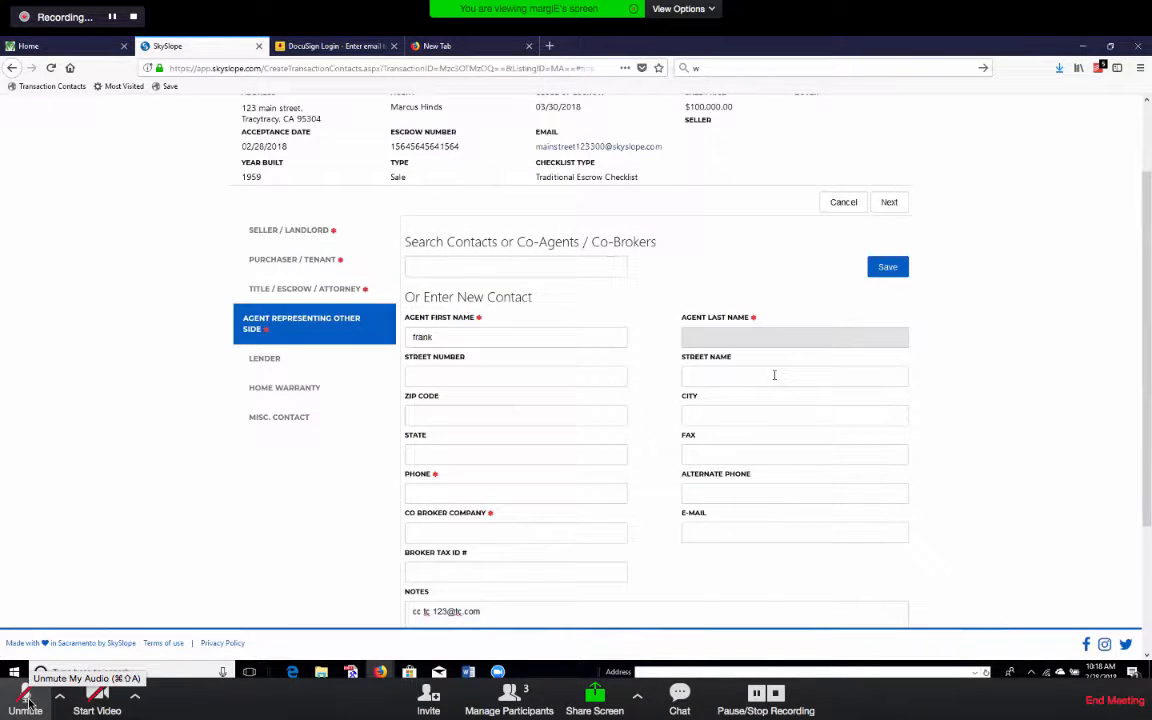
Add a placeholder phone number and co-broker company bhg, then save the contact.
click(448, 493)
text(000-000-0000)
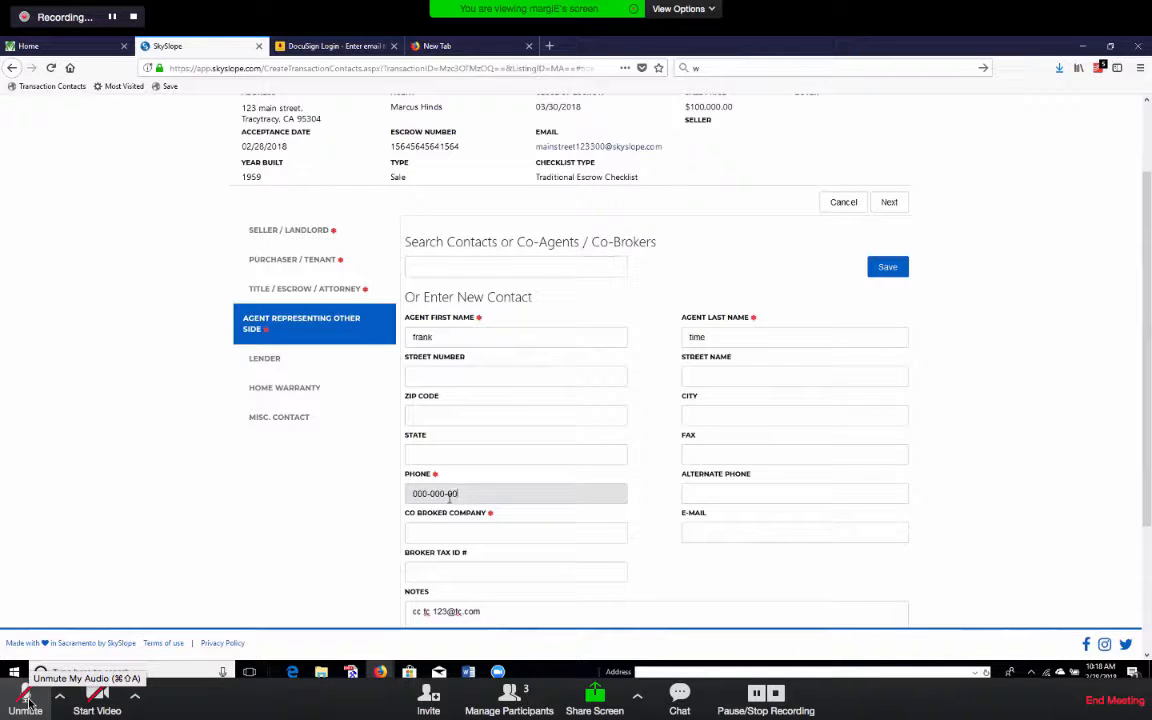
click(440, 533)
click(28, 705)
text(bh)
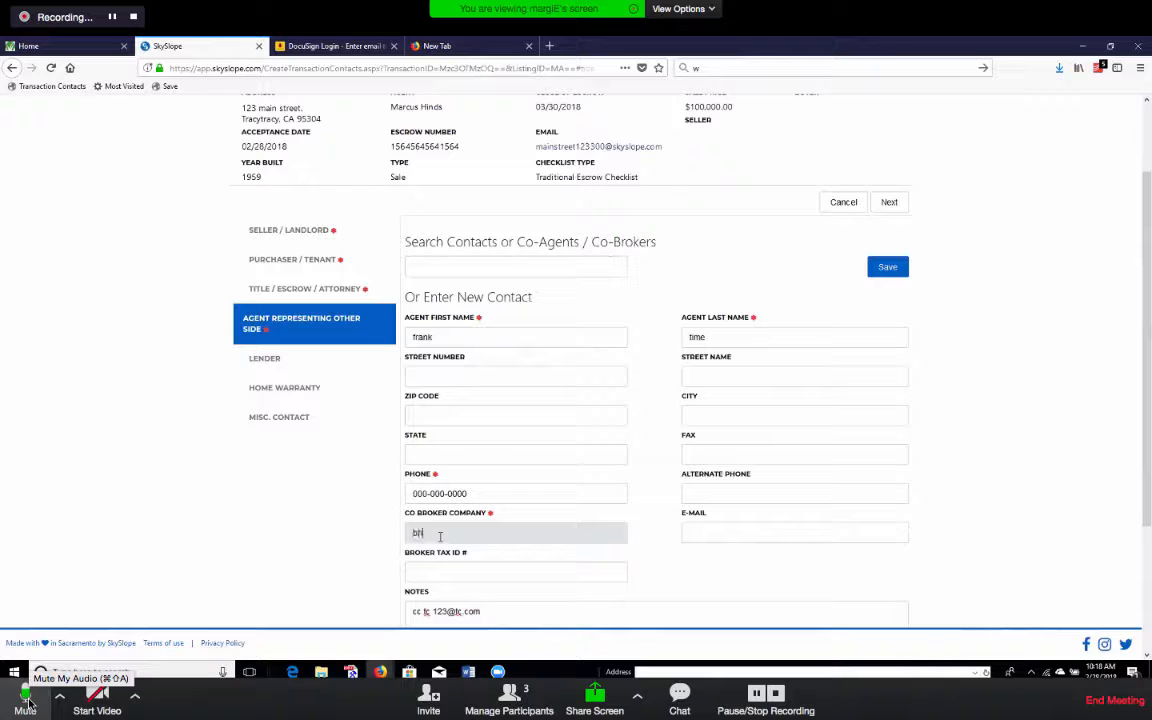
text(g)
click(887, 267)
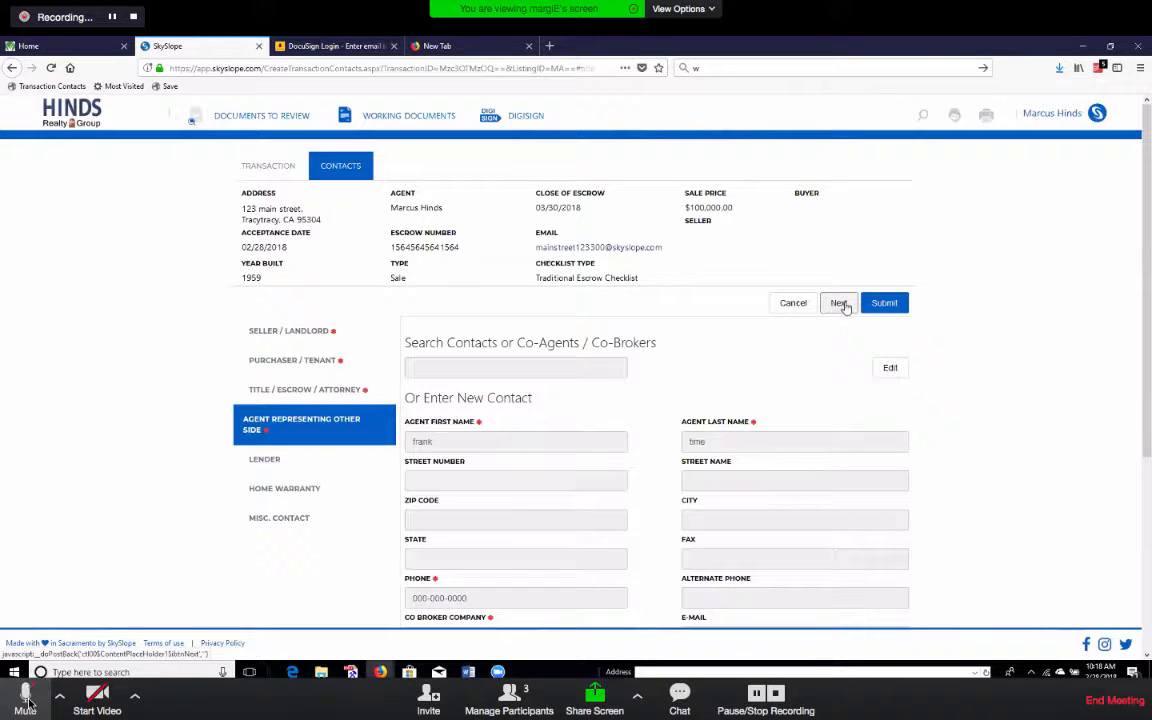
click(27, 700)
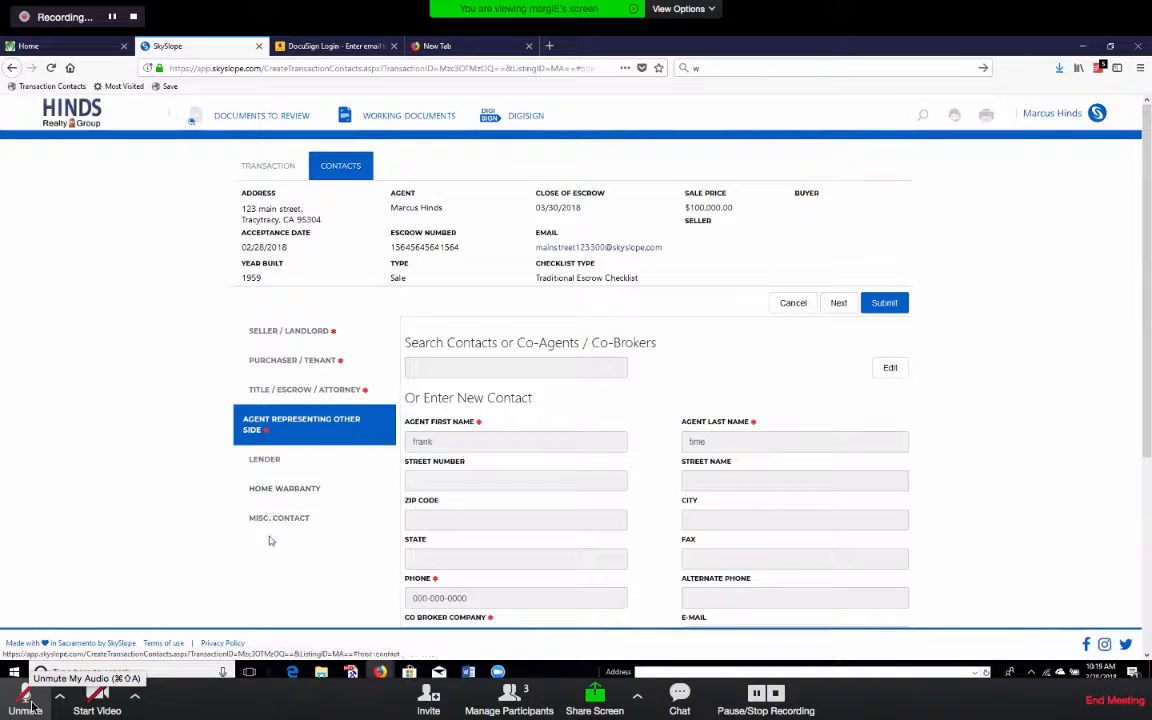
Search existing contacts, pick the suggested loan officer, and save the lender.
click(836, 304)
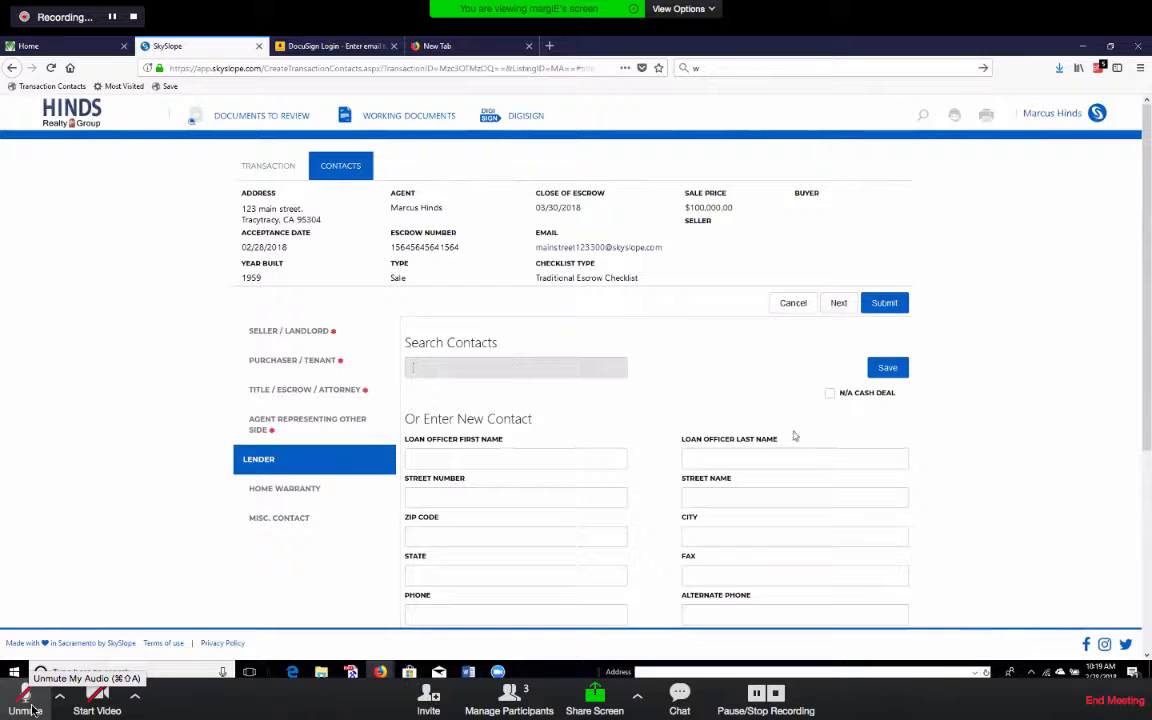
text(grace)
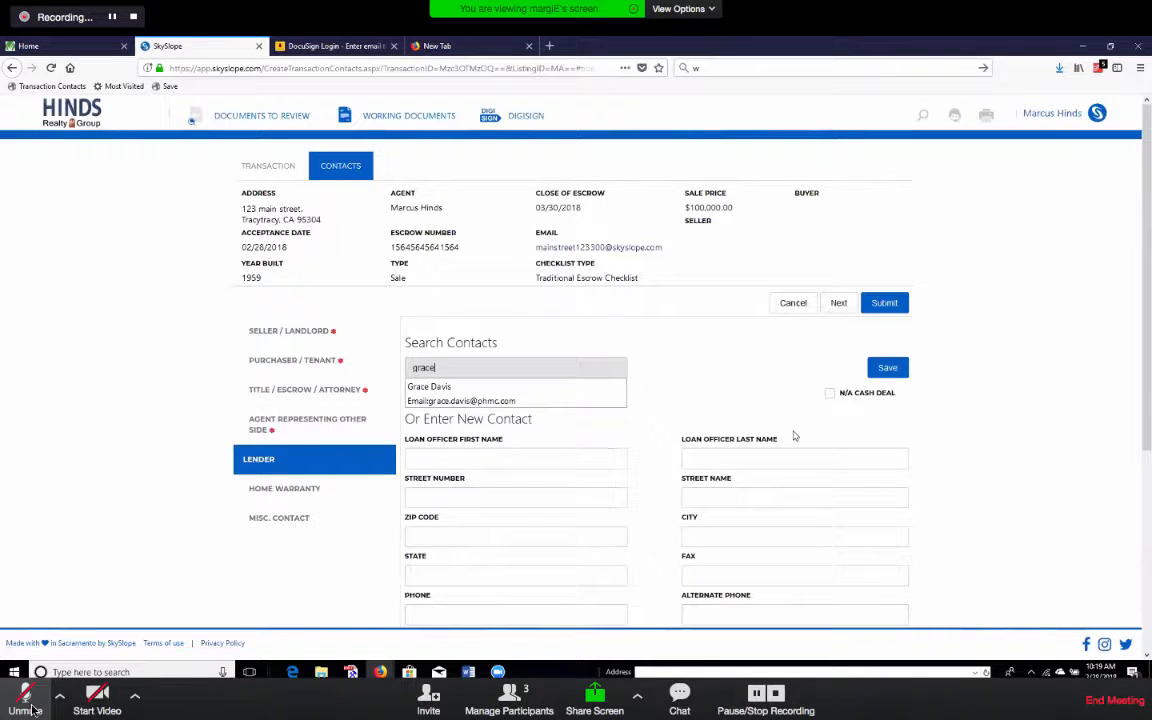
click(440, 399)
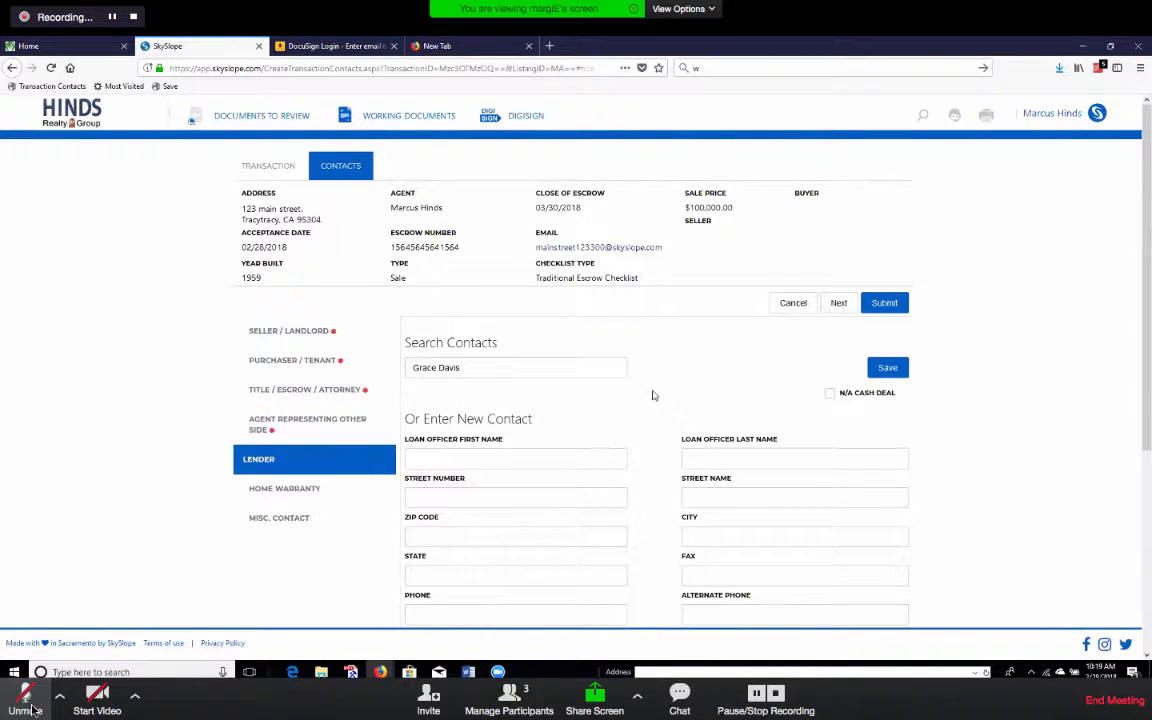
scroll(694, 340, down, 2)
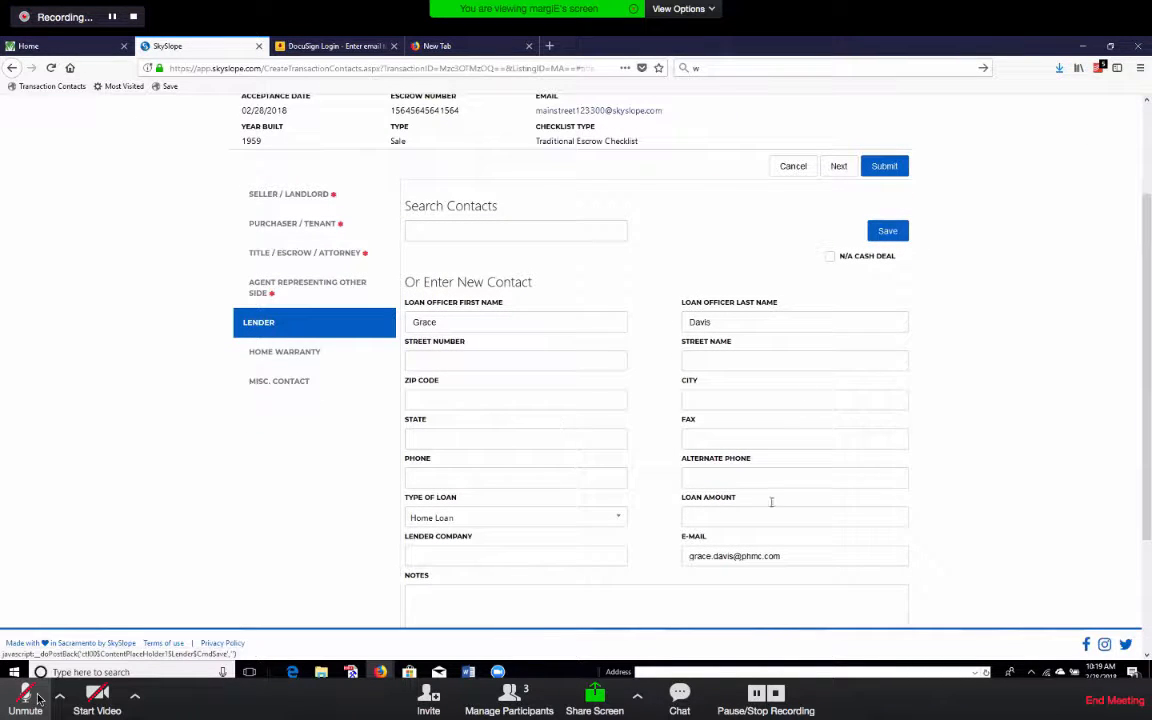
click(900, 231)
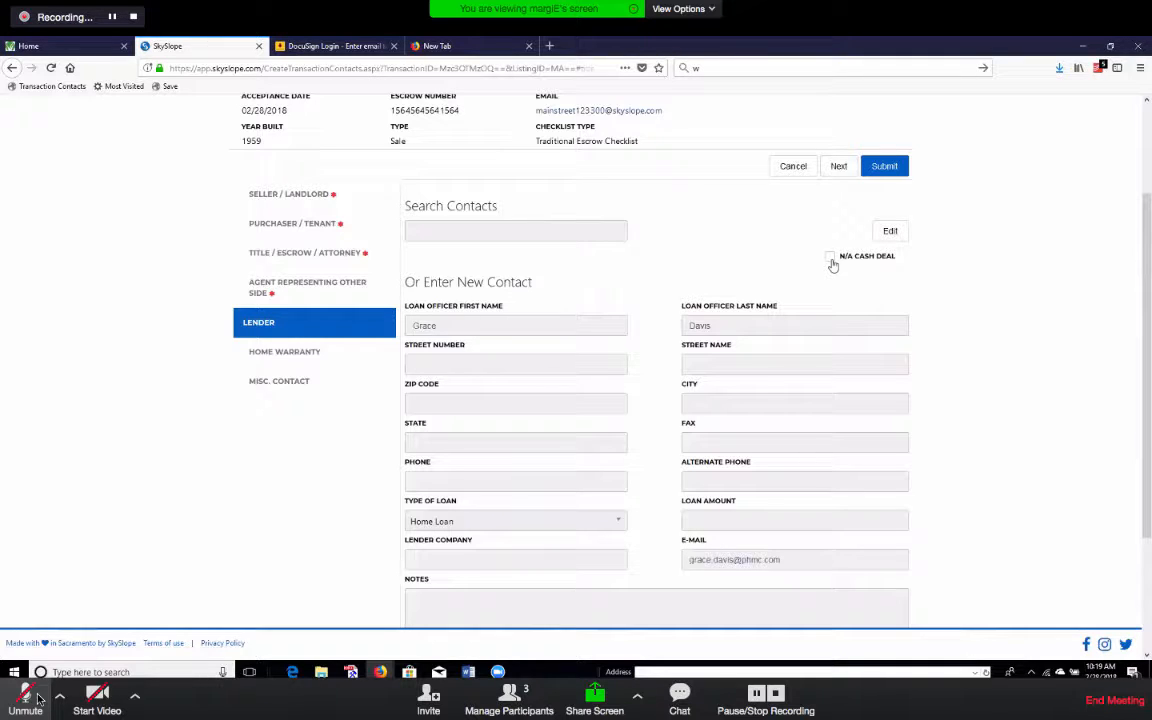
click(27, 697)
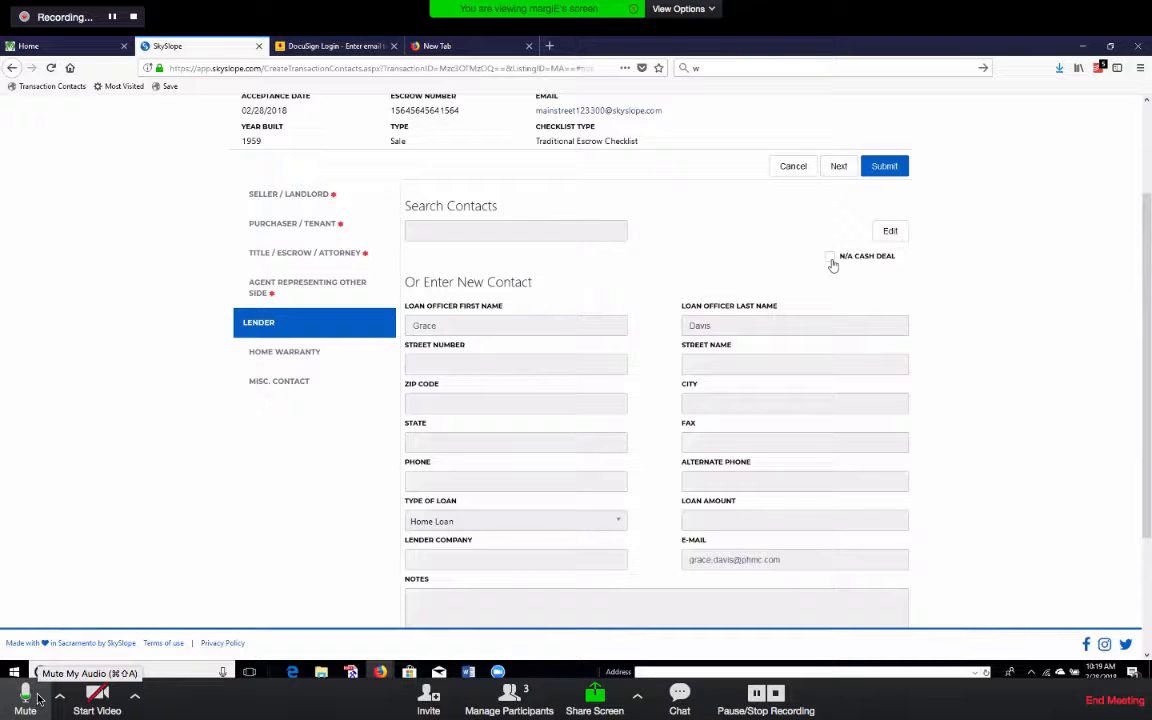
click(27, 697)
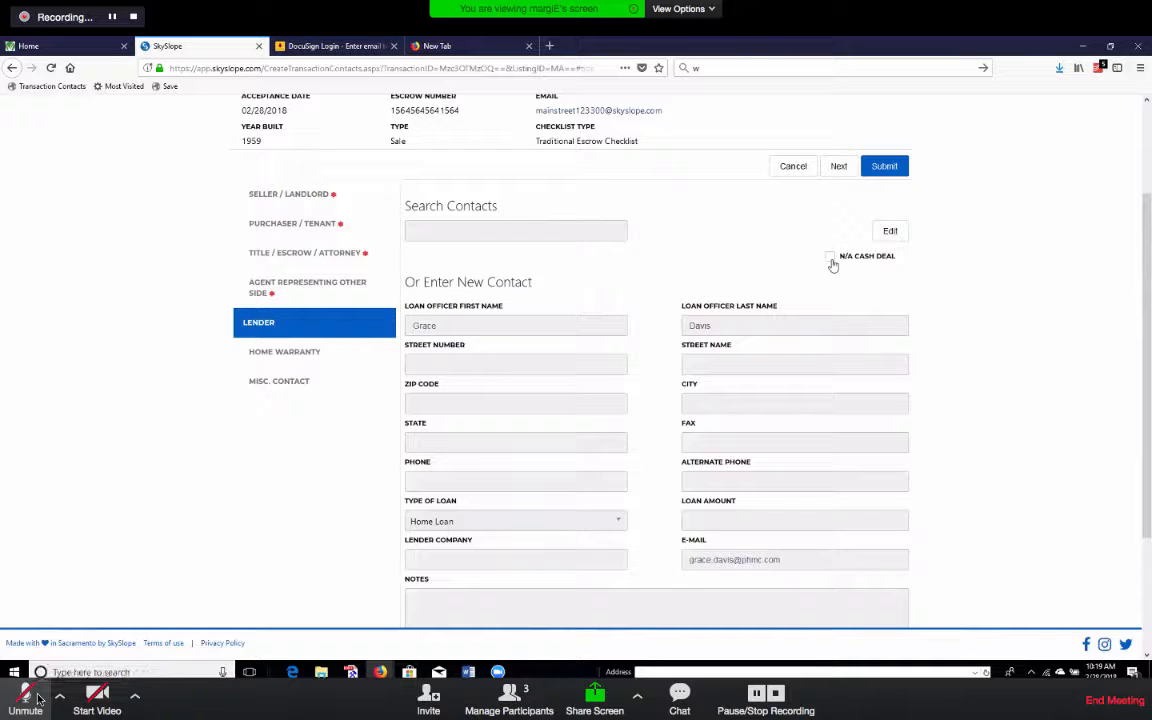
Toggle N/A Cash Deal on and off, leaving it unmarked, and continue to Home Warranty.
click(830, 257)
click(30, 697)
click(830, 257)
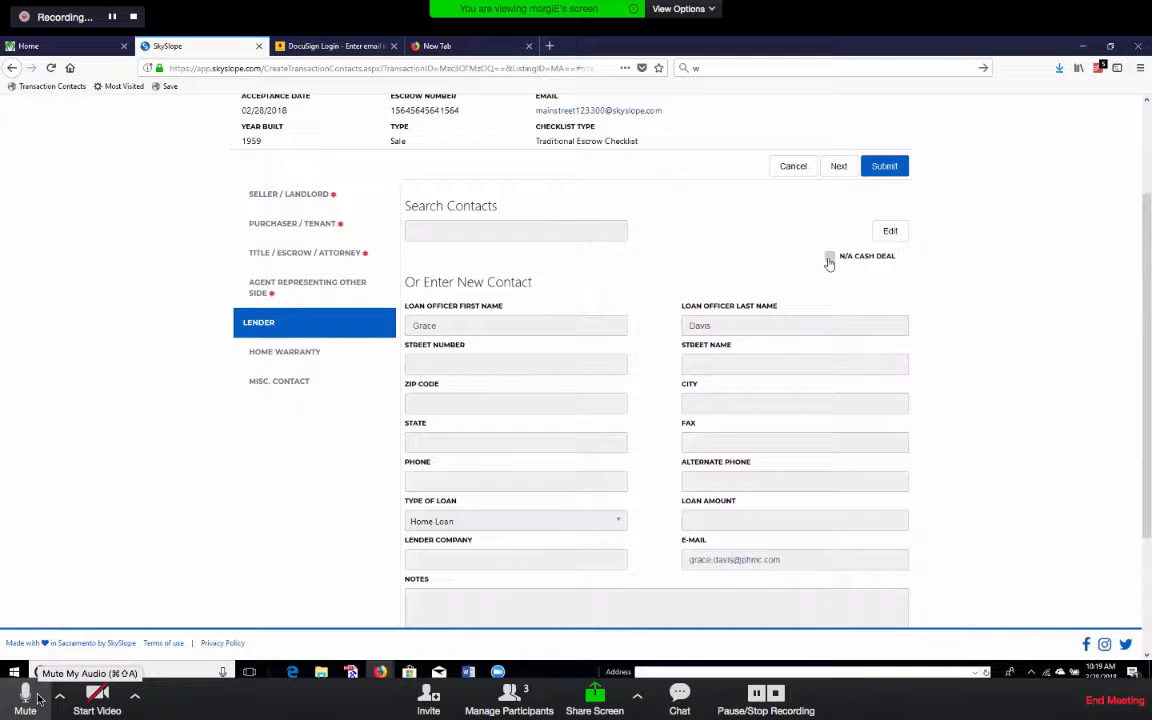
click(30, 697)
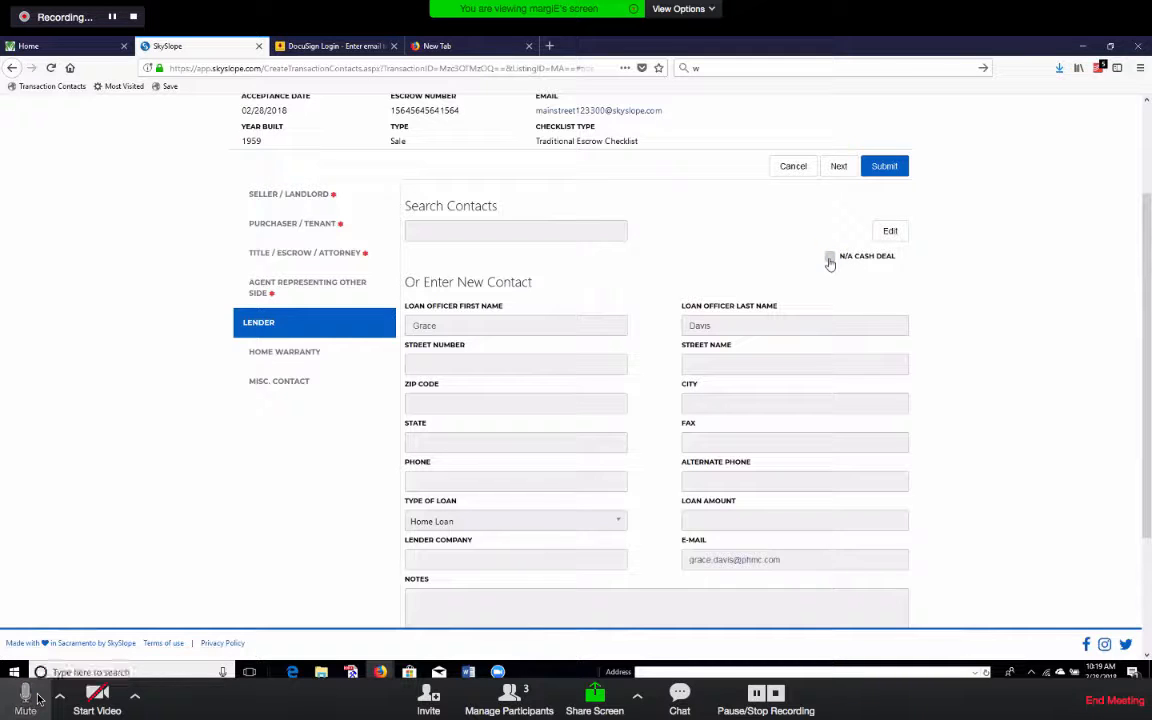
click(830, 257)
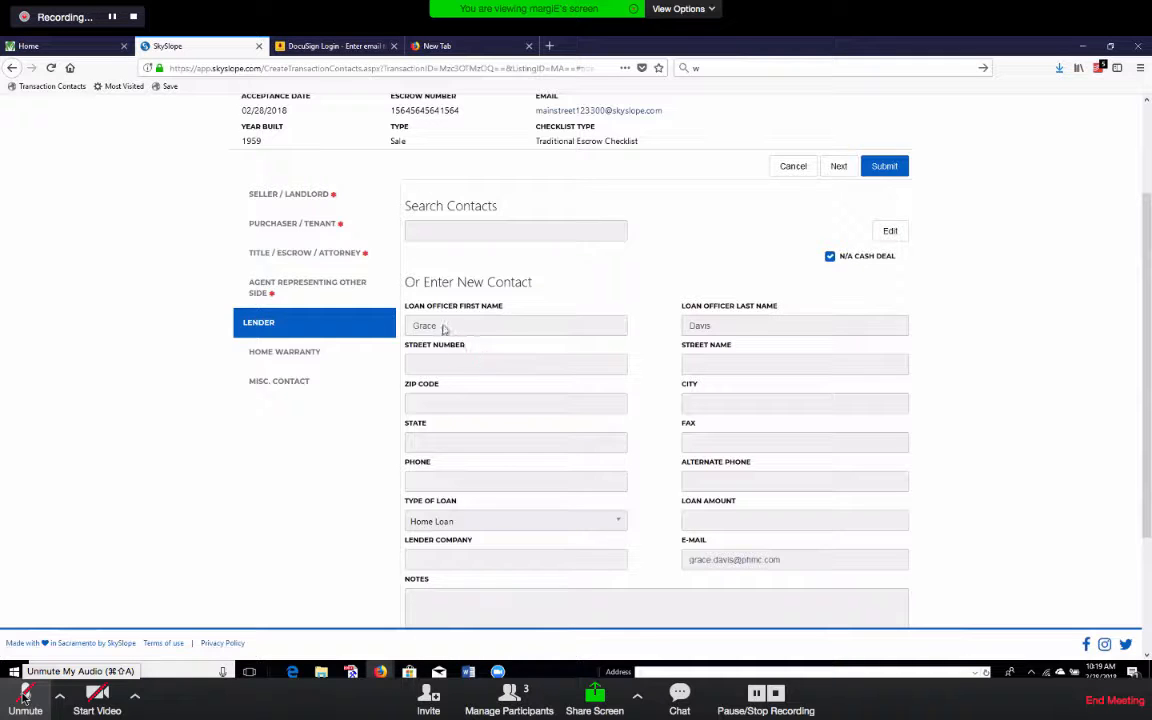
click(25, 697)
click(830, 257)
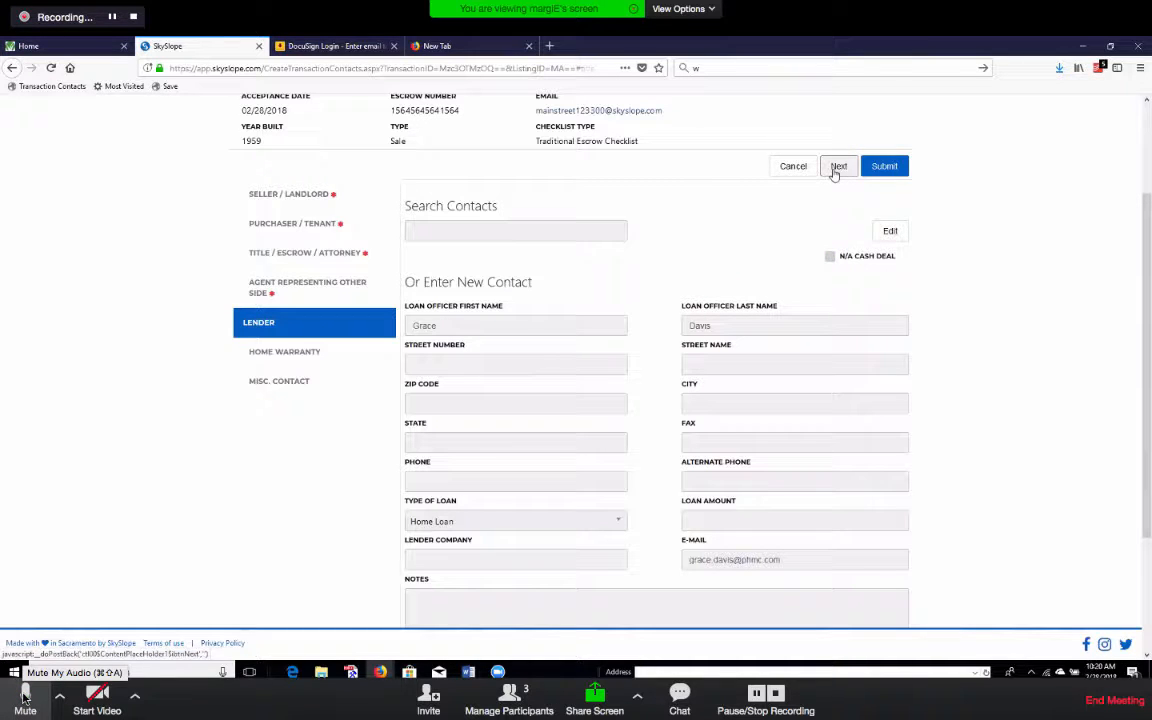
click(838, 167)
click(25, 697)
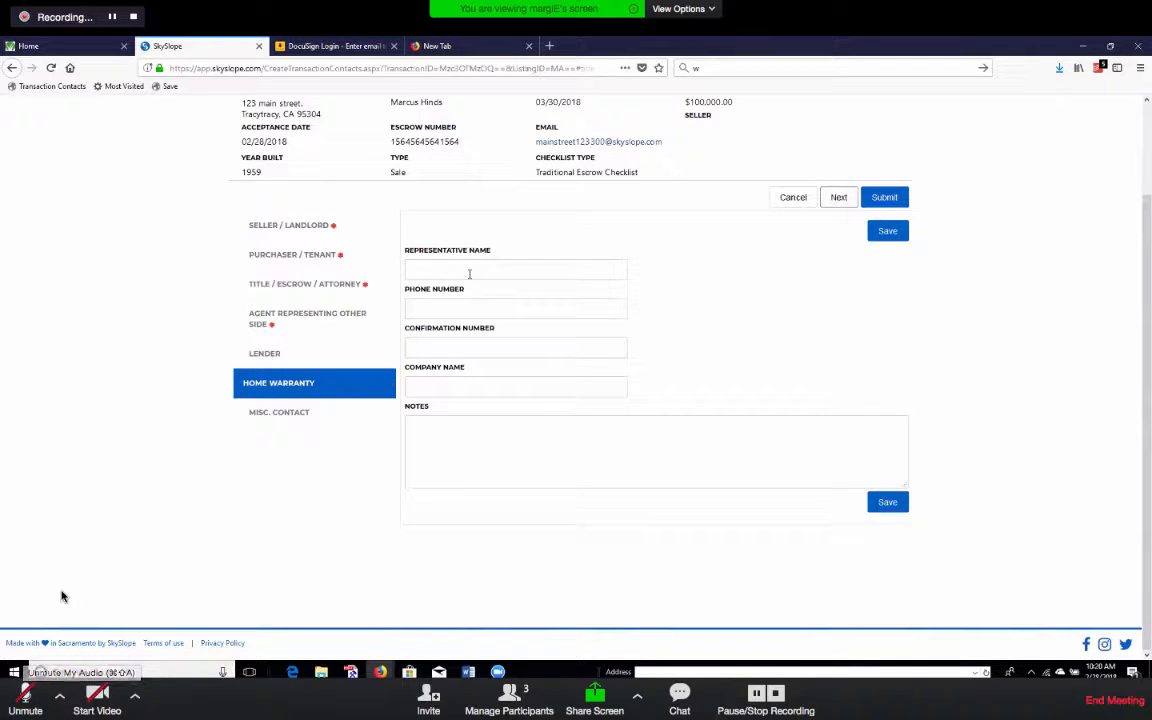
Add the Home Warranty note 'seller to pay 400', save it, and continue to Misc. Contact.
click(485, 476)
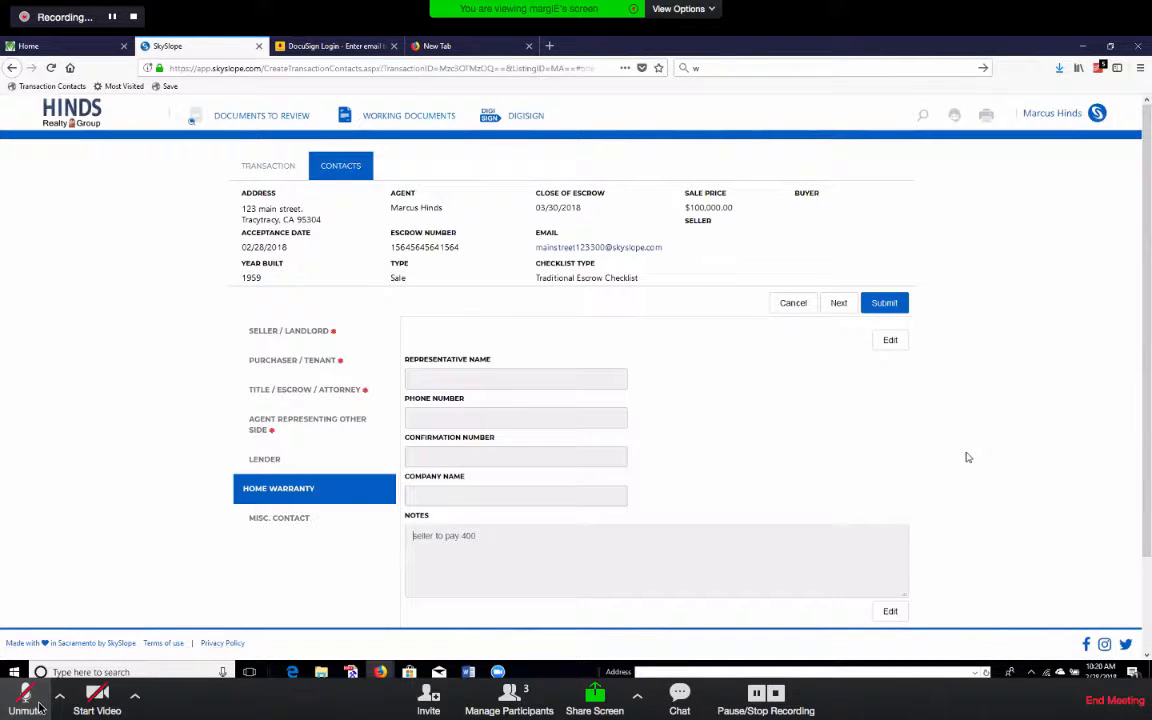
click(30, 700)
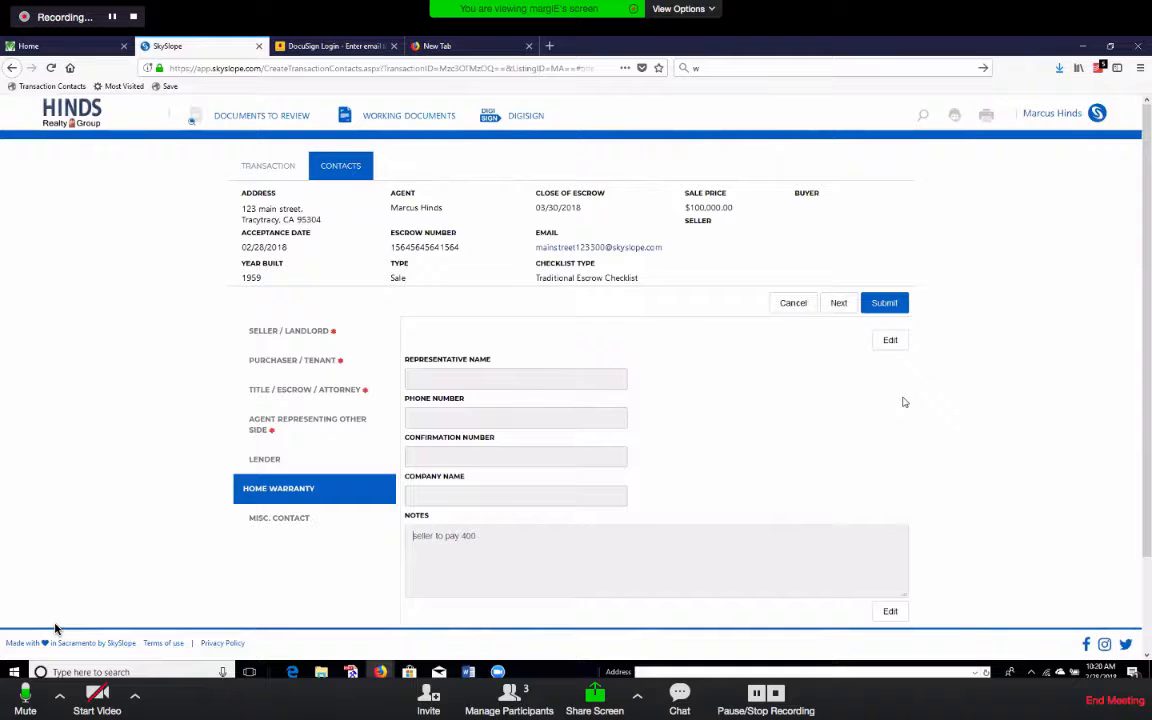
click(33, 698)
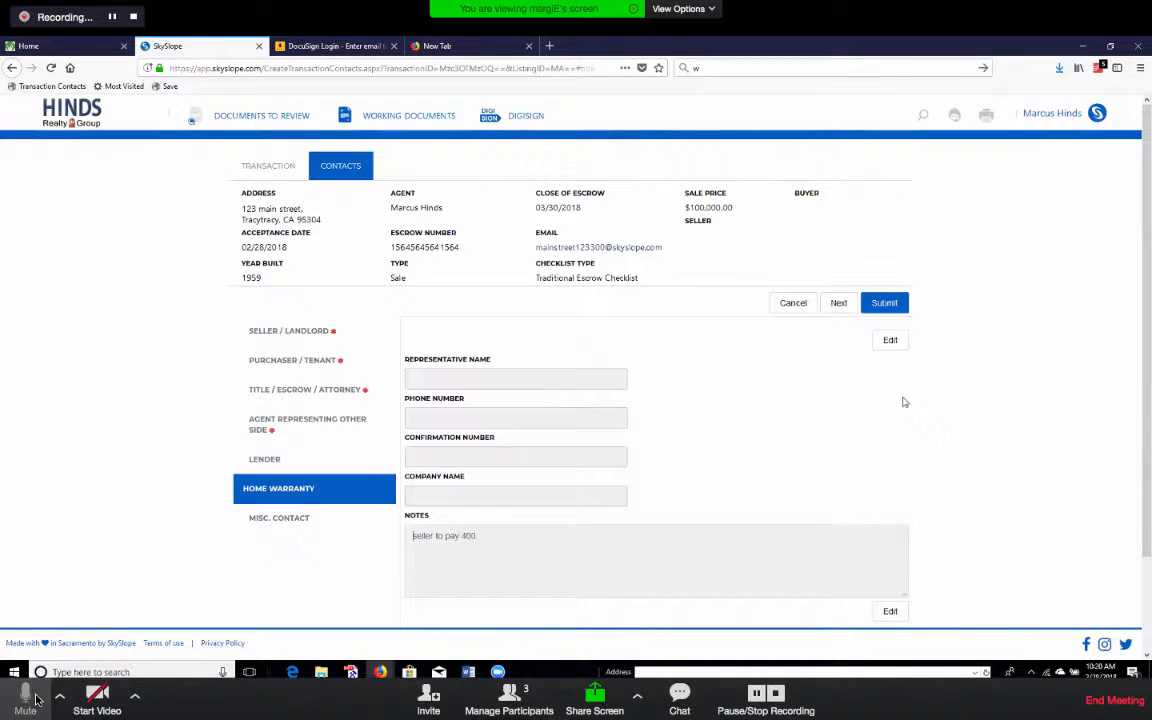
click(33, 698)
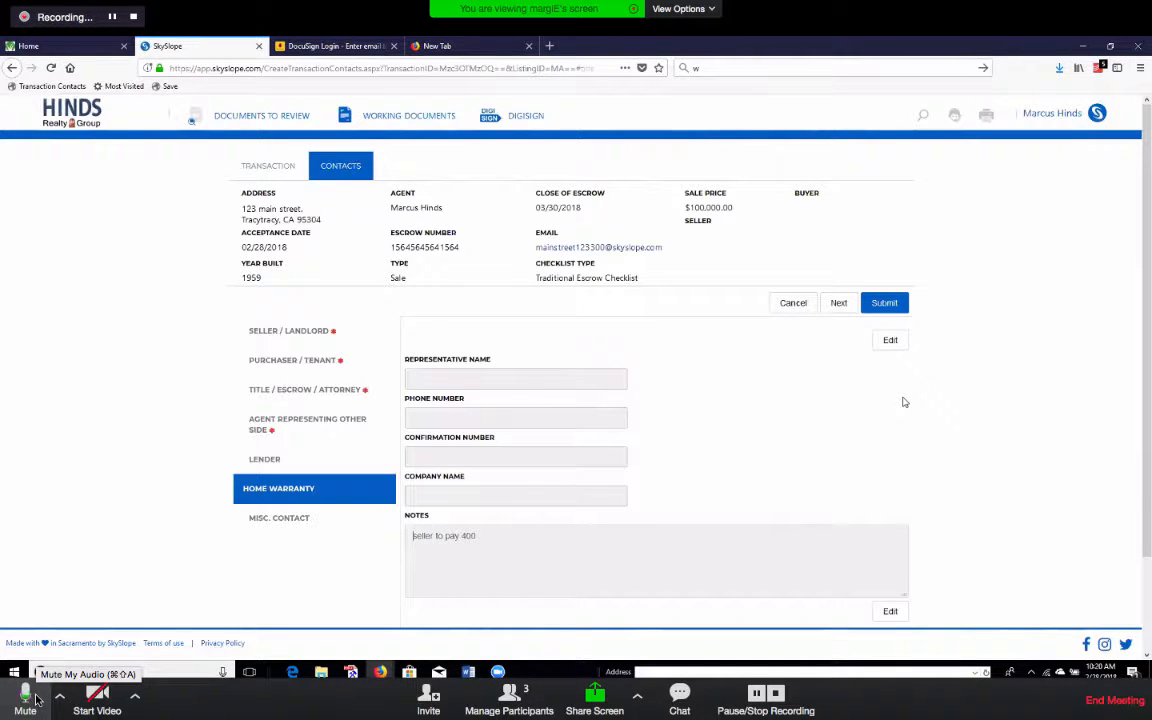
click(33, 698)
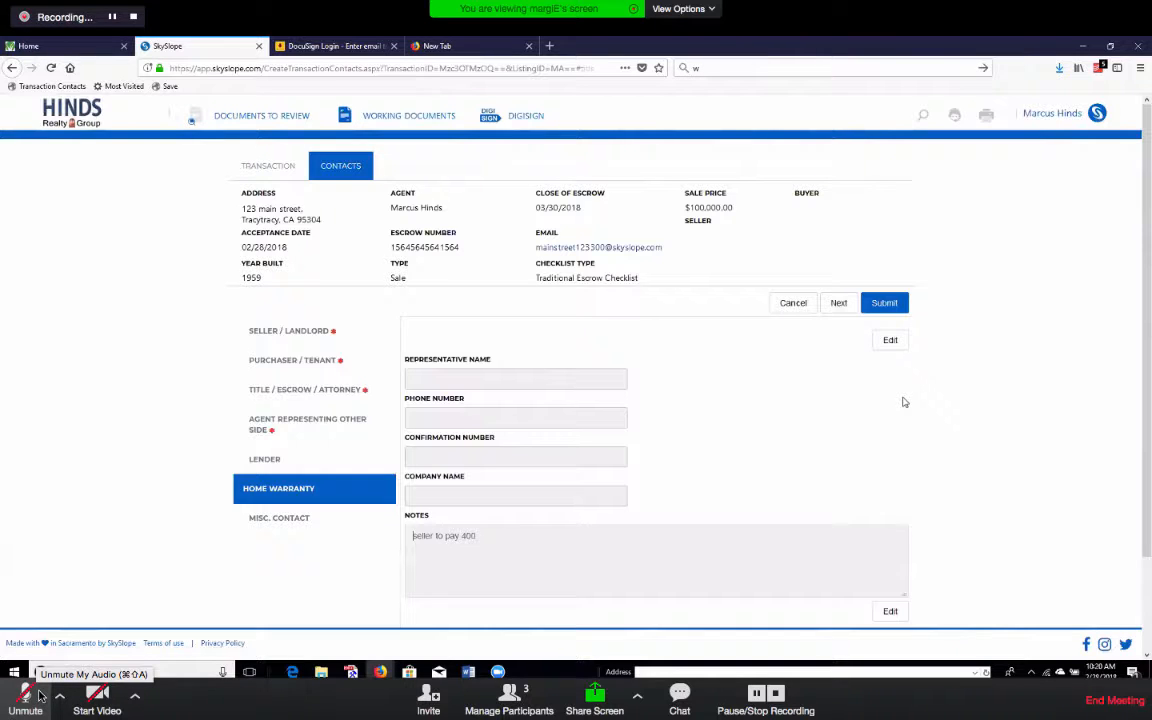
click(40, 695)
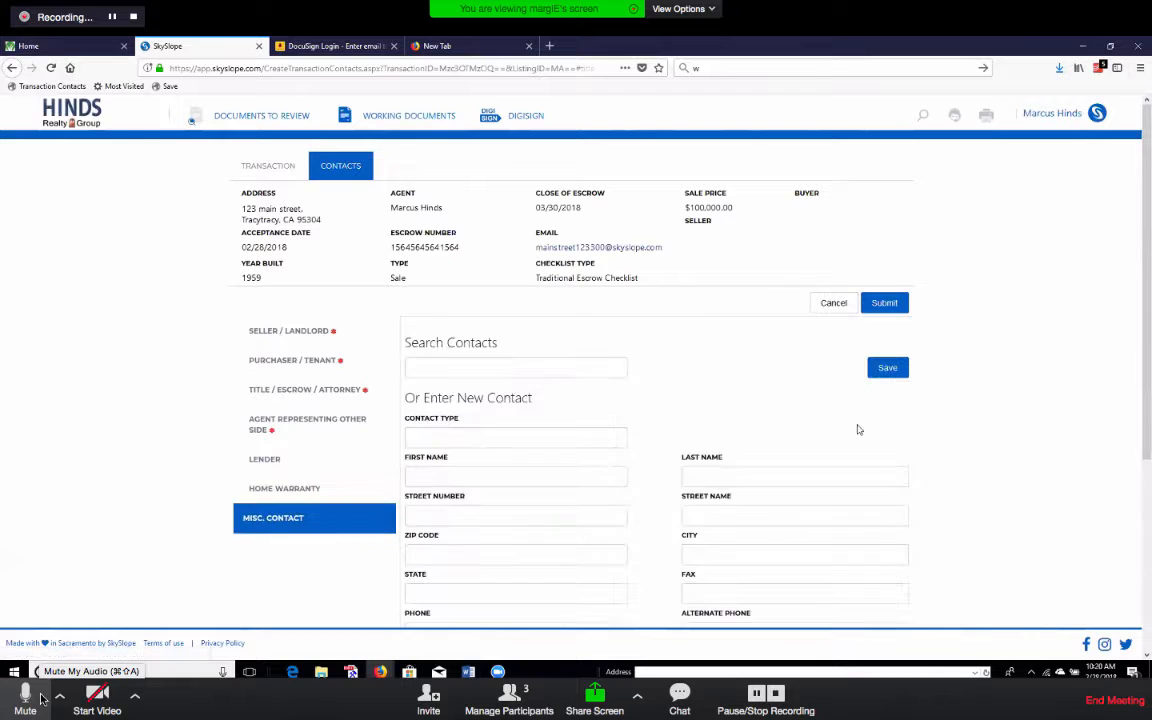
Search contacts for the escrow contact, fill the Misc. Contact from the suggestion, and save.
click(42, 697)
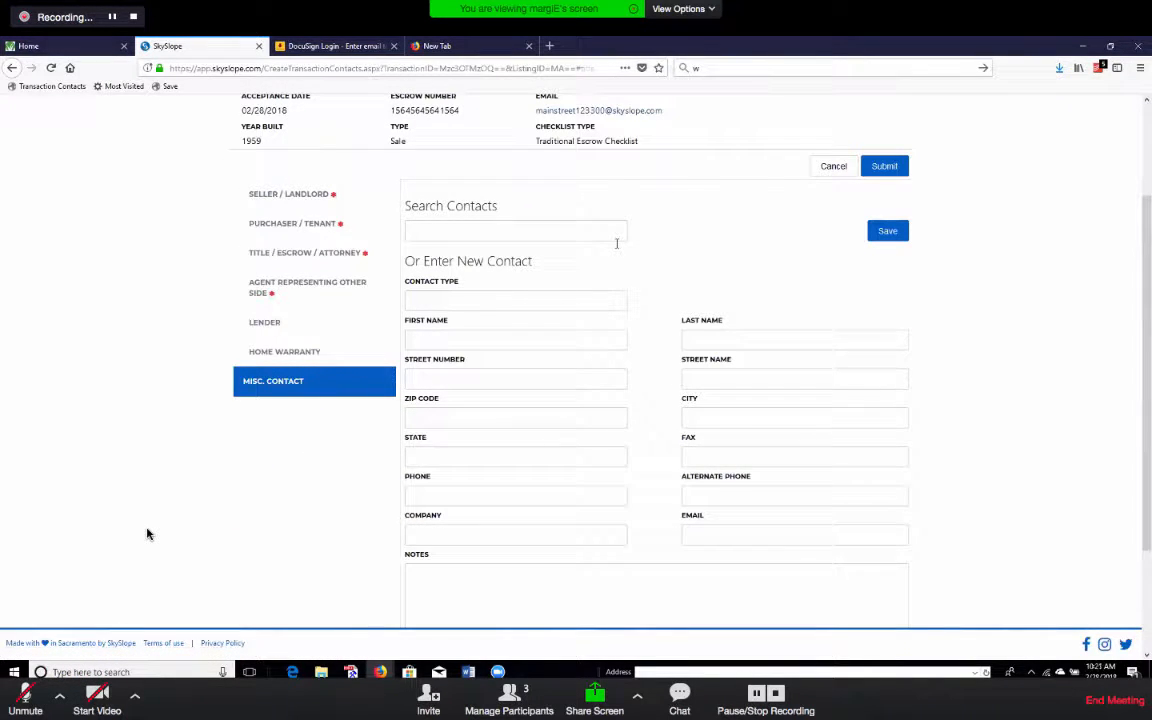
click(578, 234)
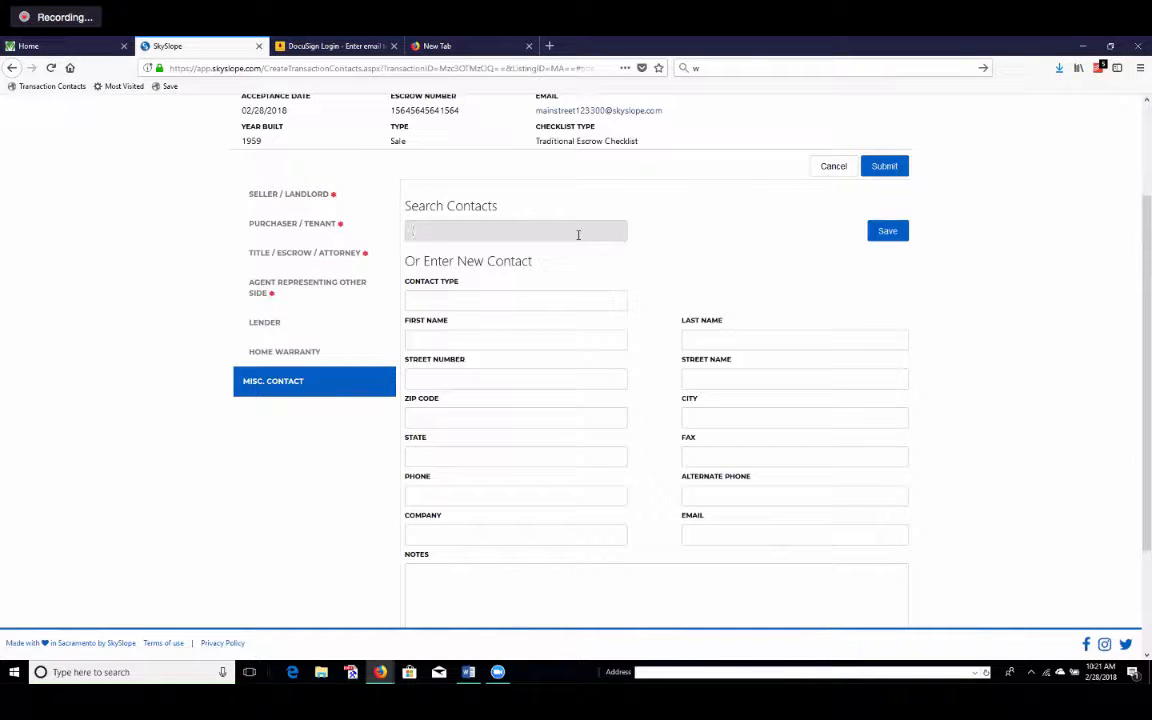
text(margie)
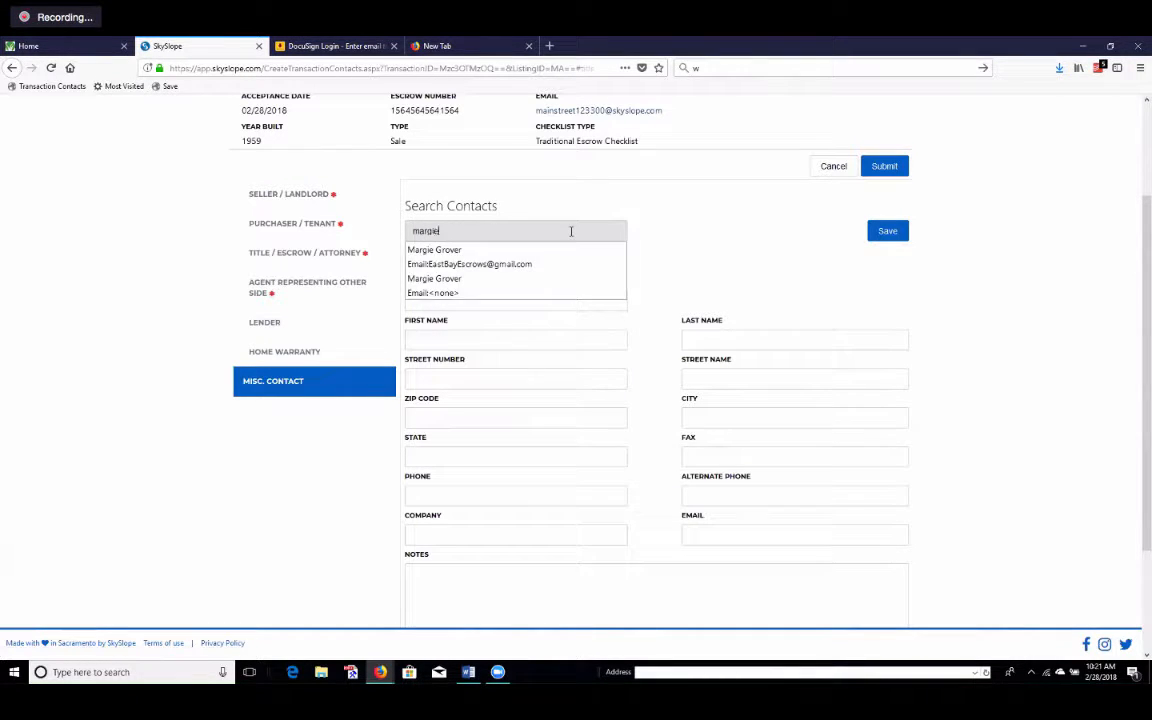
click(464, 262)
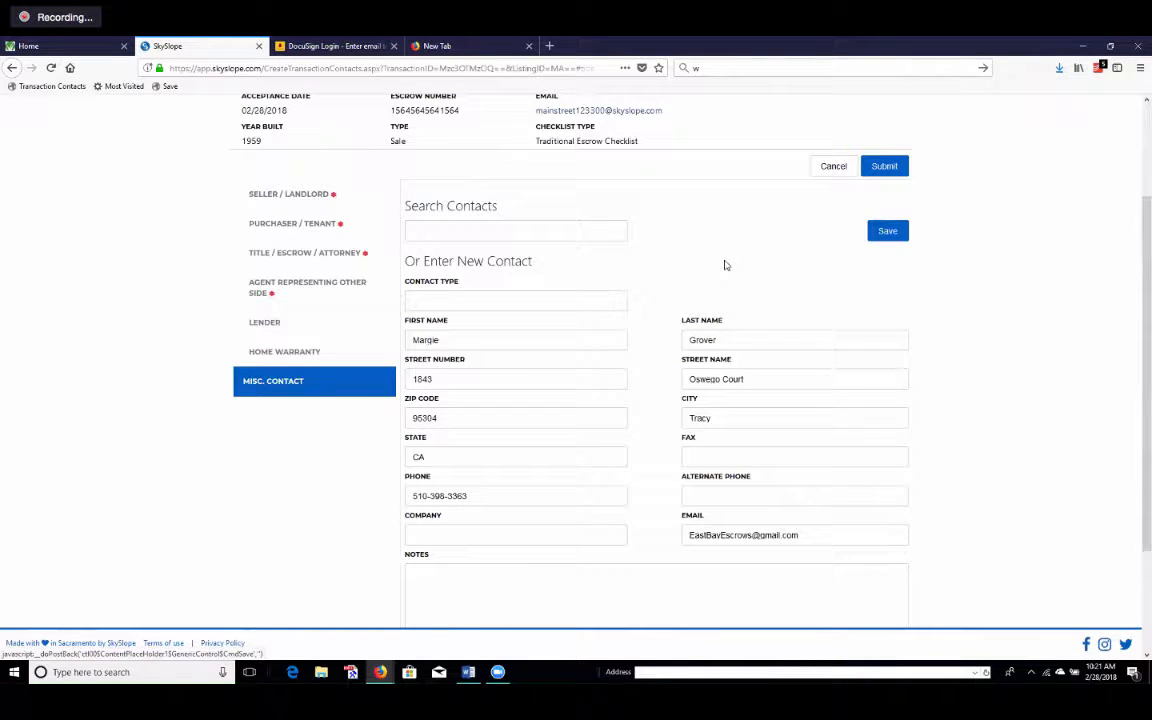
mouse_move(129, 529)
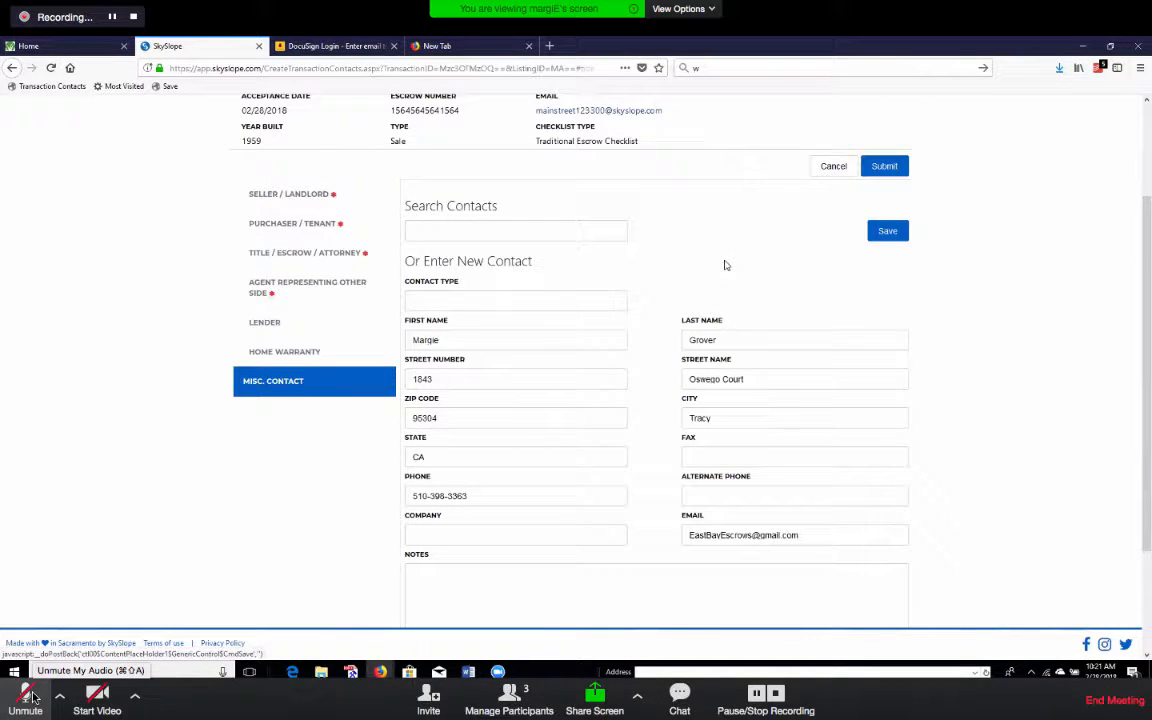
click(887, 231)
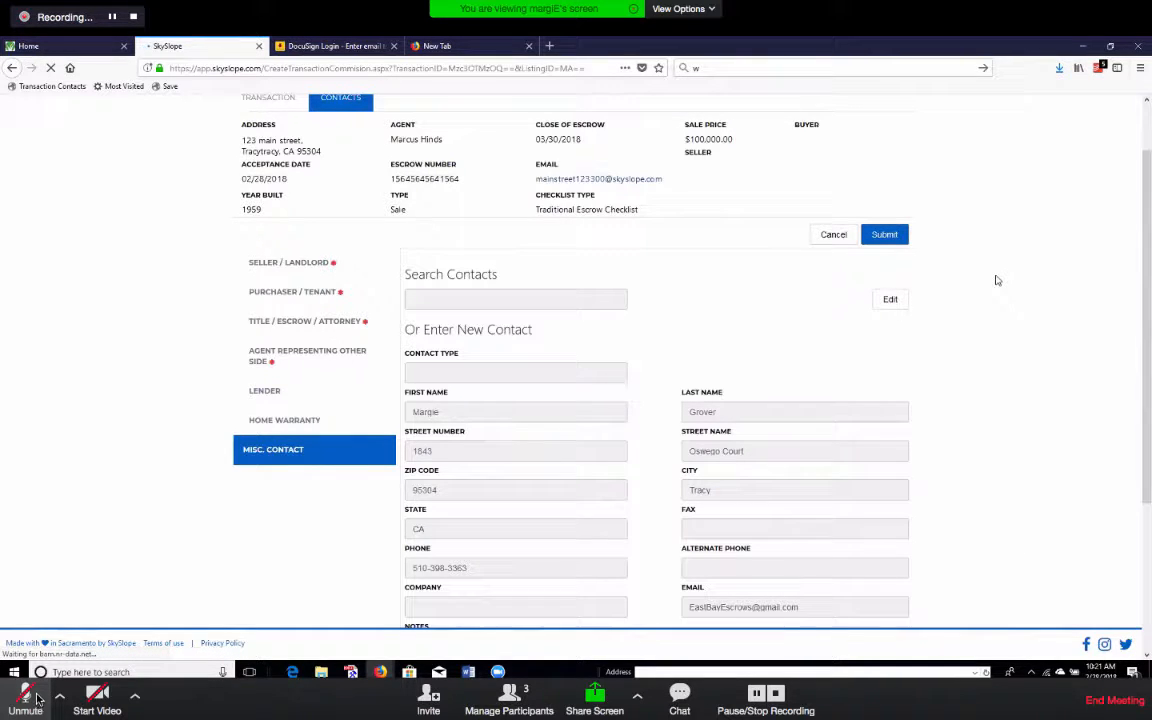
Unmute and then re-mute the meeting microphone while the checklist comes up.
click(36, 694)
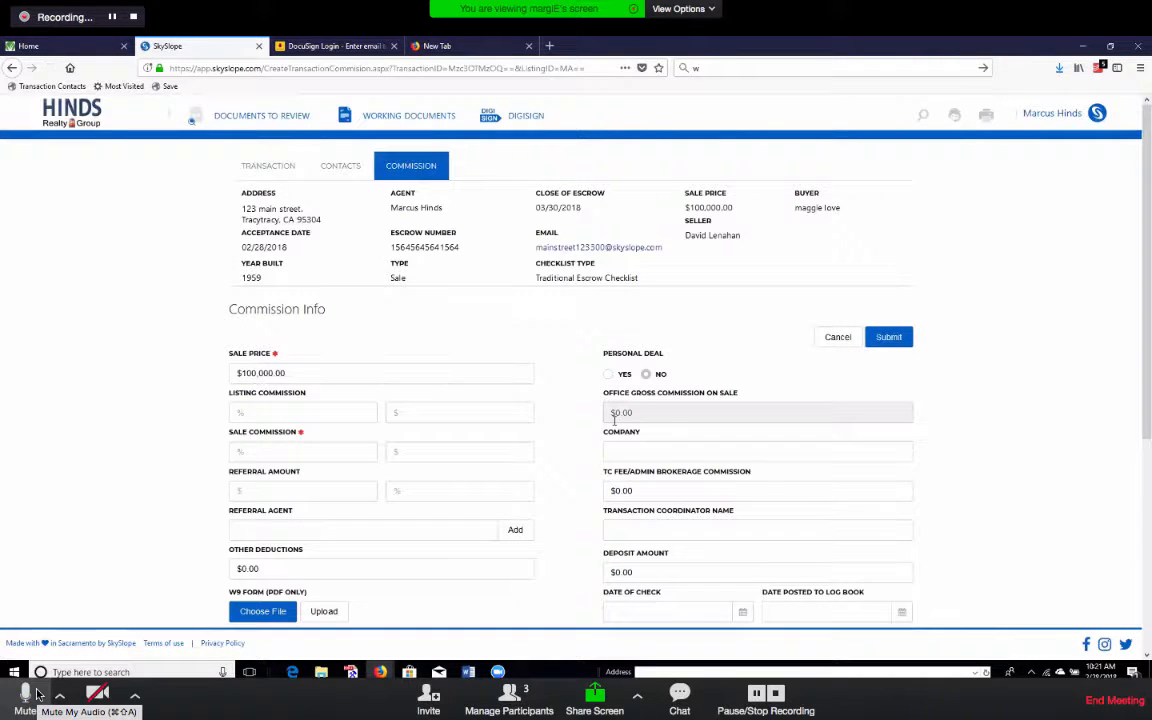
click(36, 694)
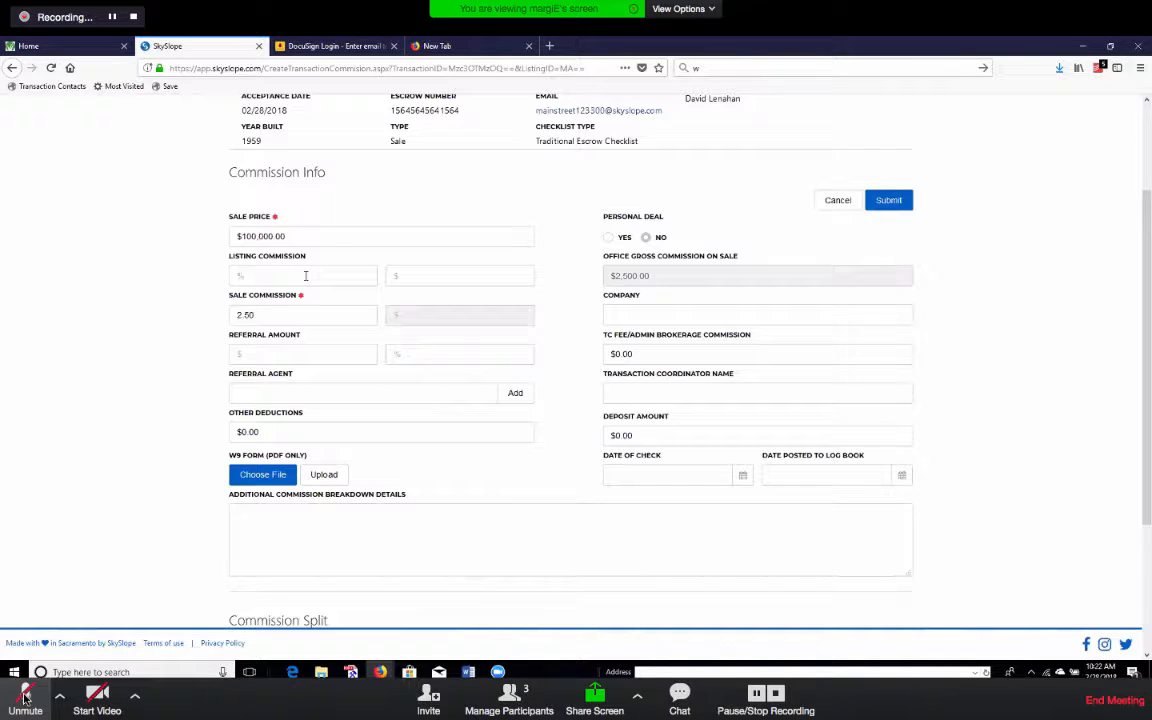
click(25, 696)
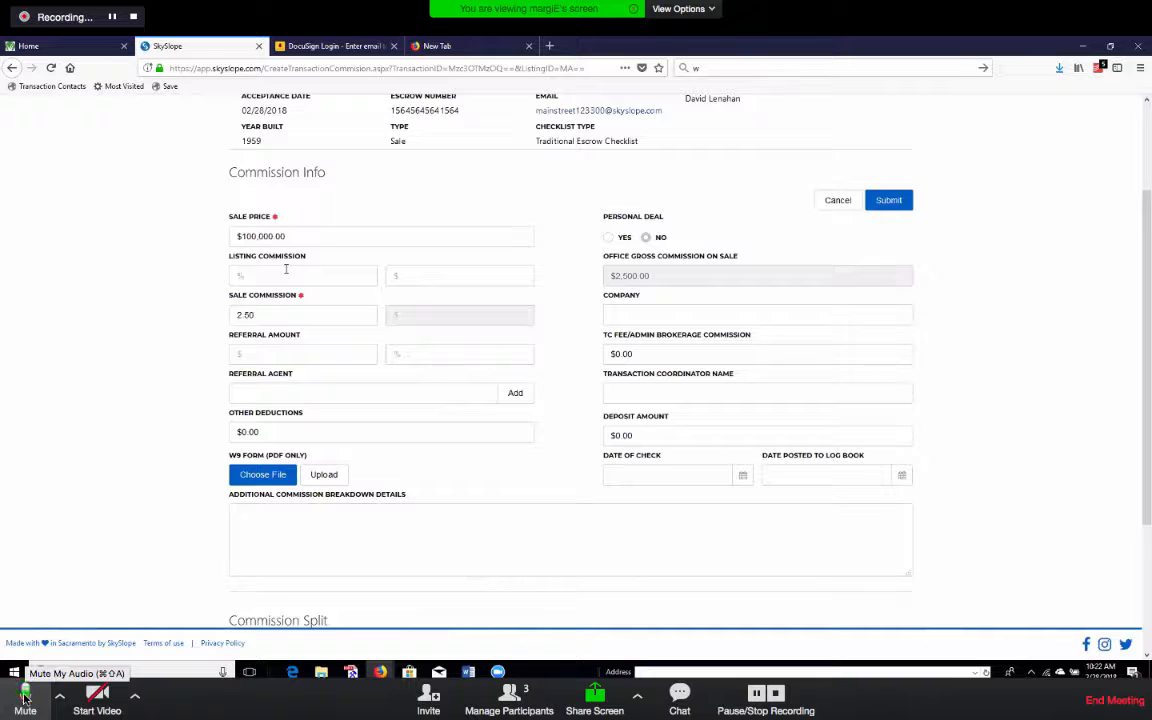
click(25, 696)
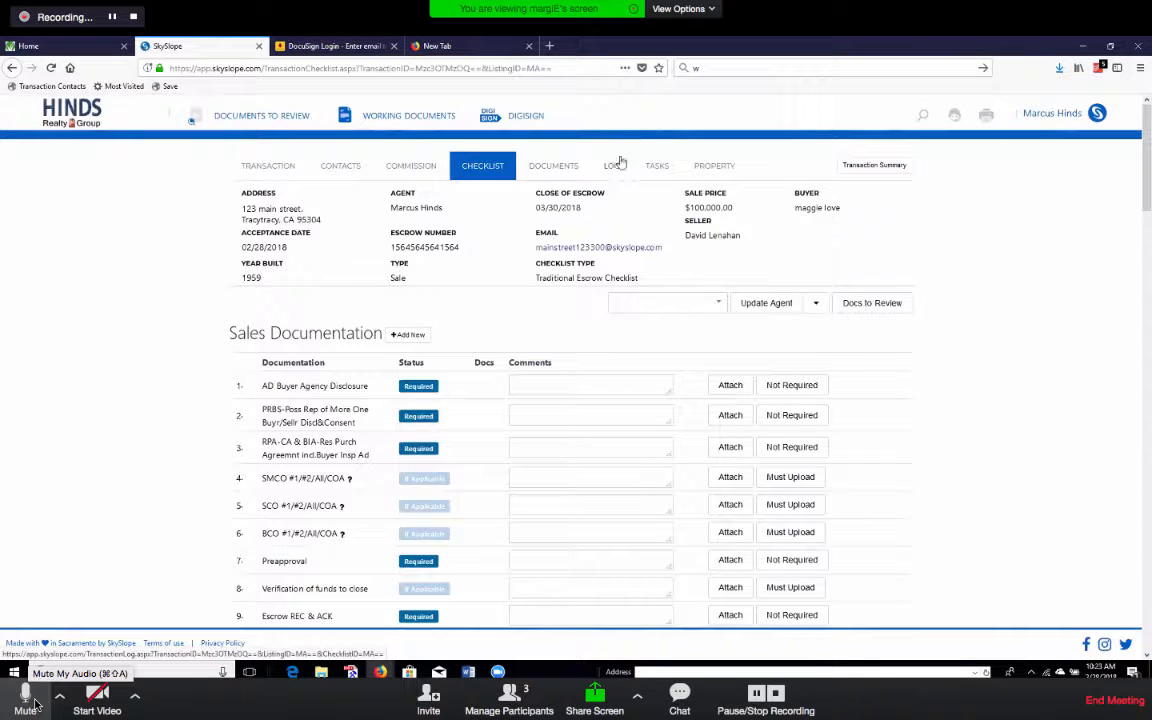
Mute, unmute, and mute the meeting microphone again.
click(34, 704)
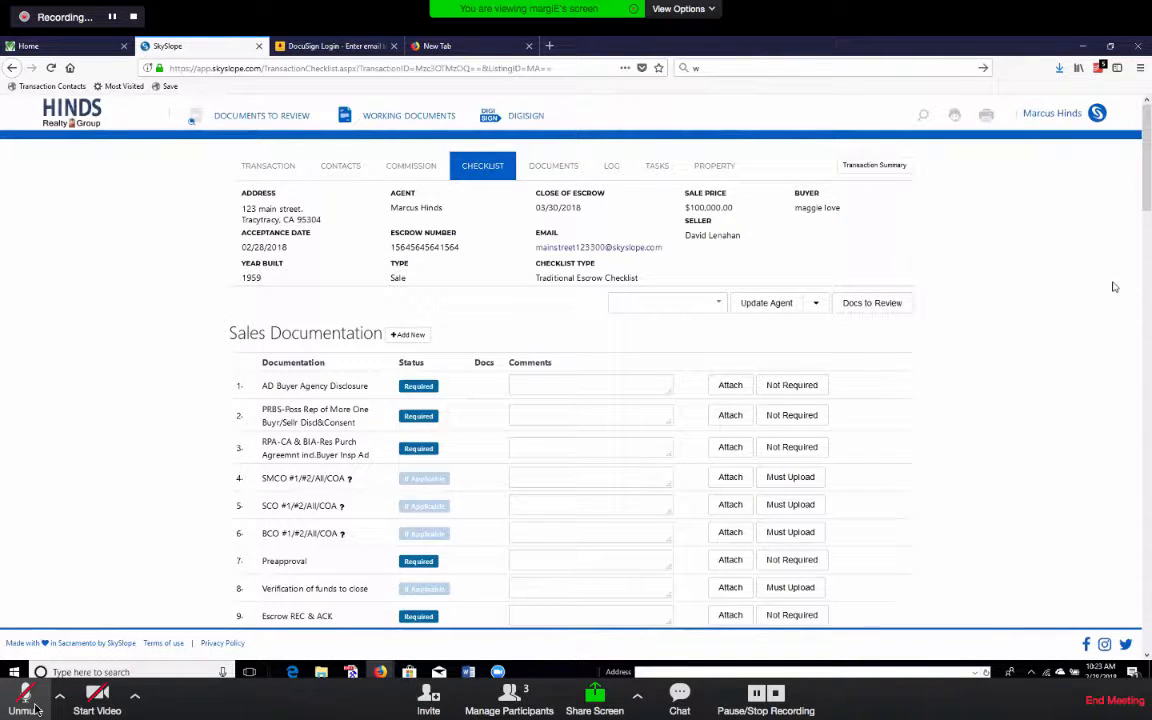
click(26, 700)
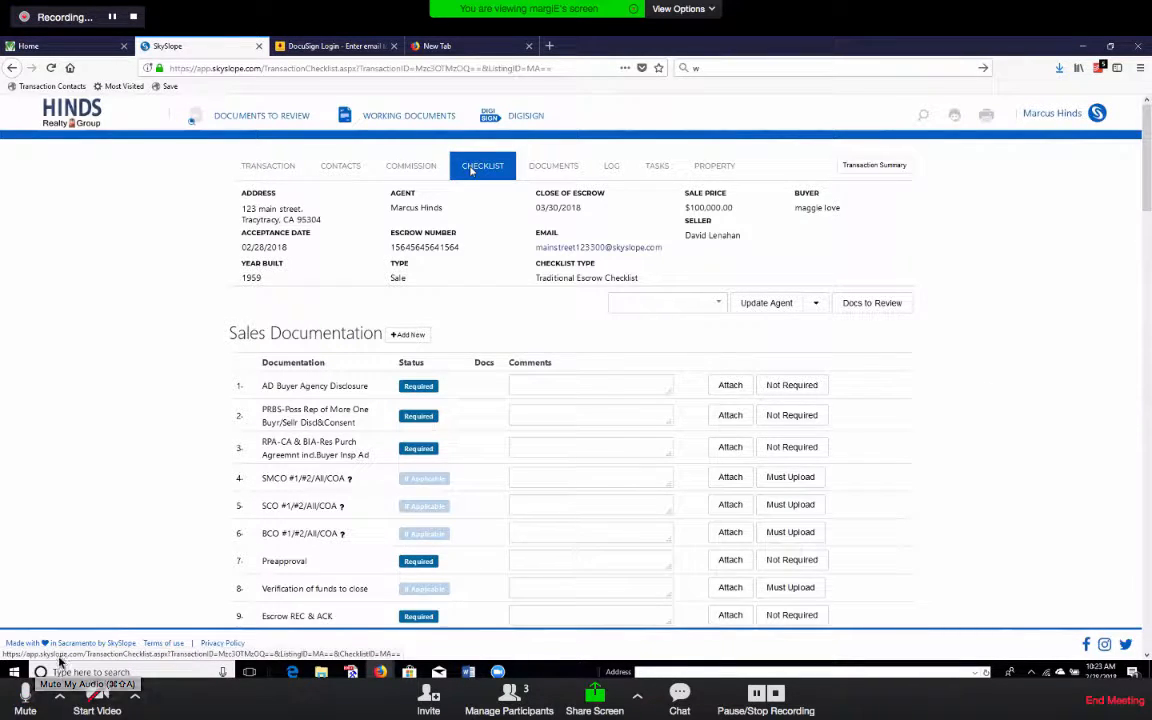
click(28, 705)
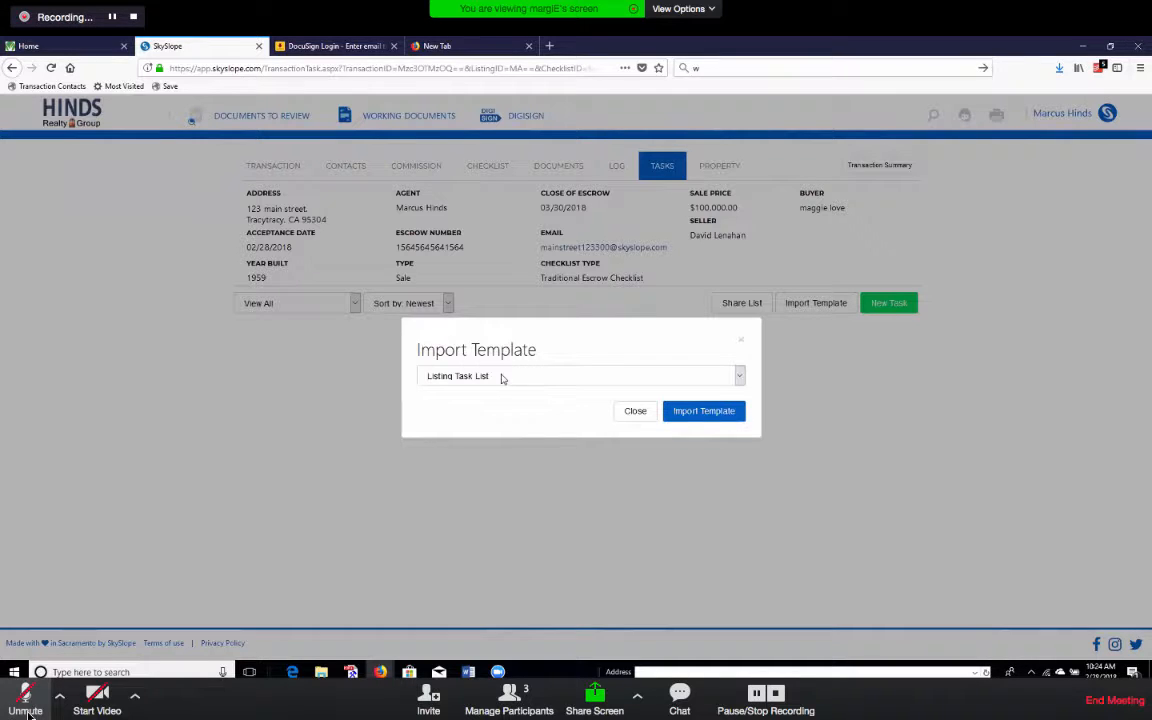
Briefly unmute the meeting microphone and mute it again.
click(18, 708)
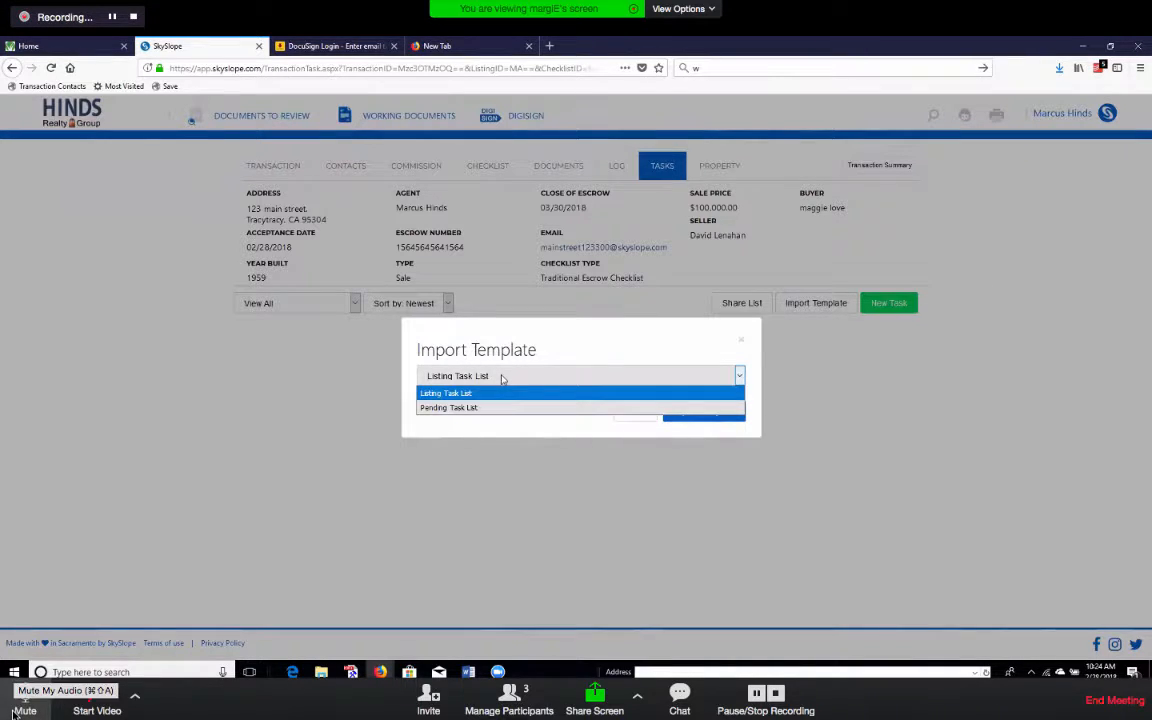
click(16, 710)
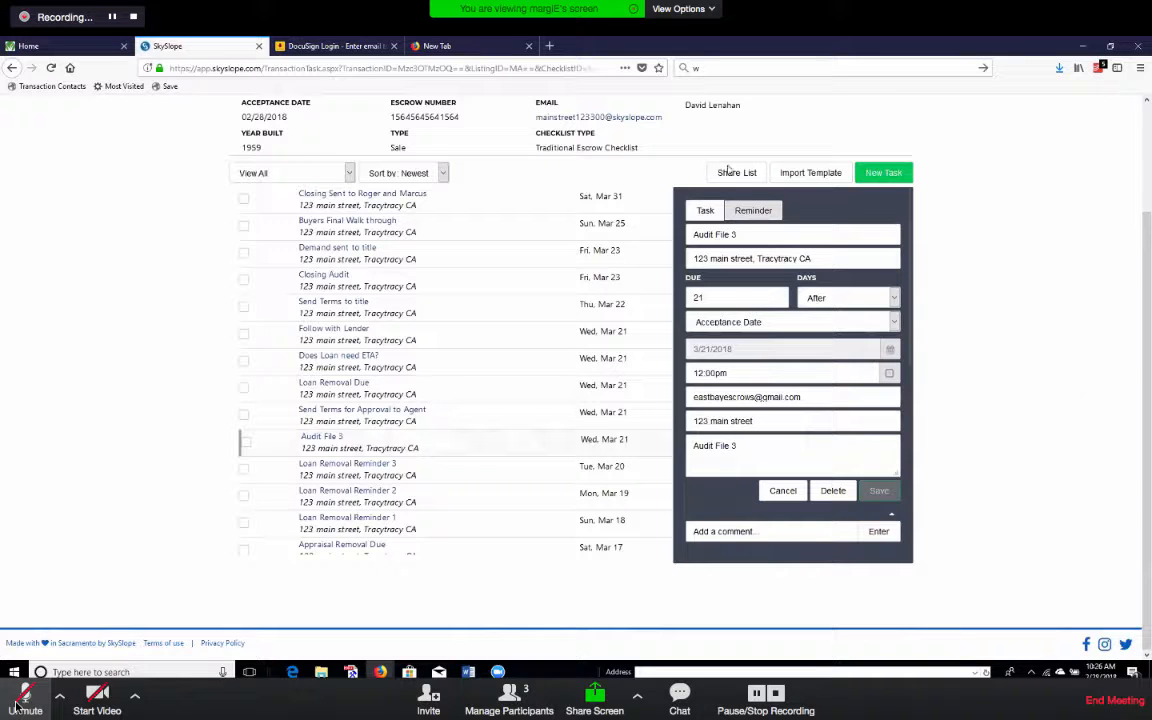
Turn the meeting microphone on, then back off.
click(24, 702)
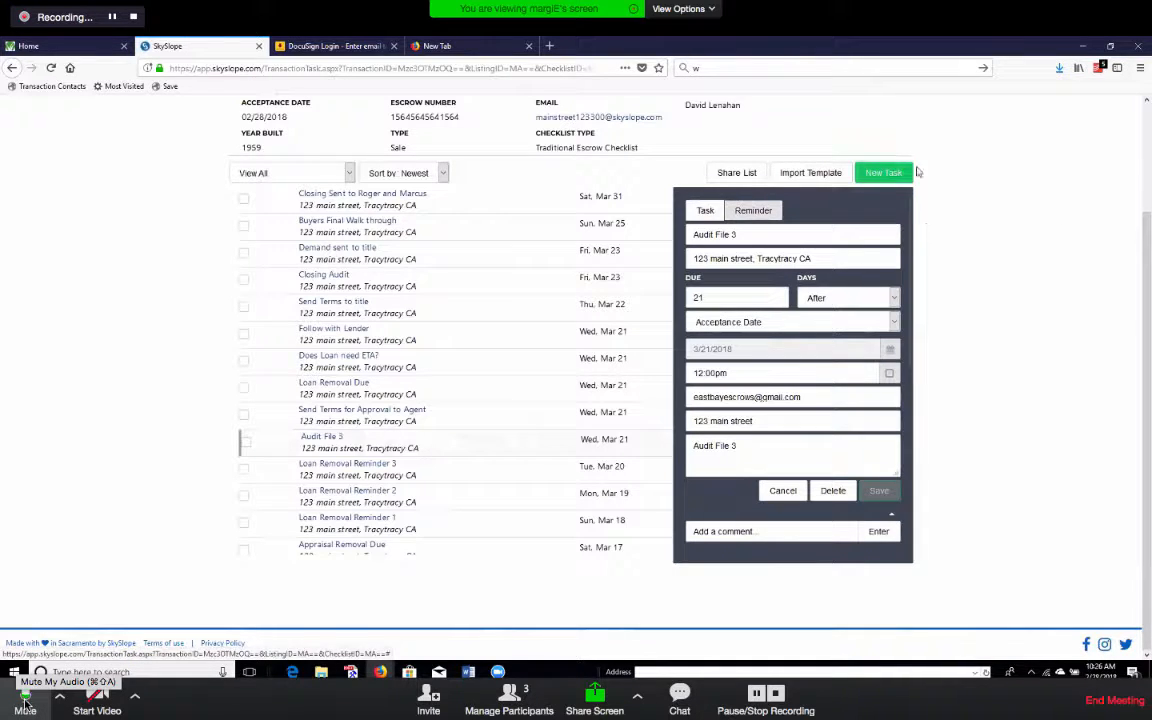
click(24, 702)
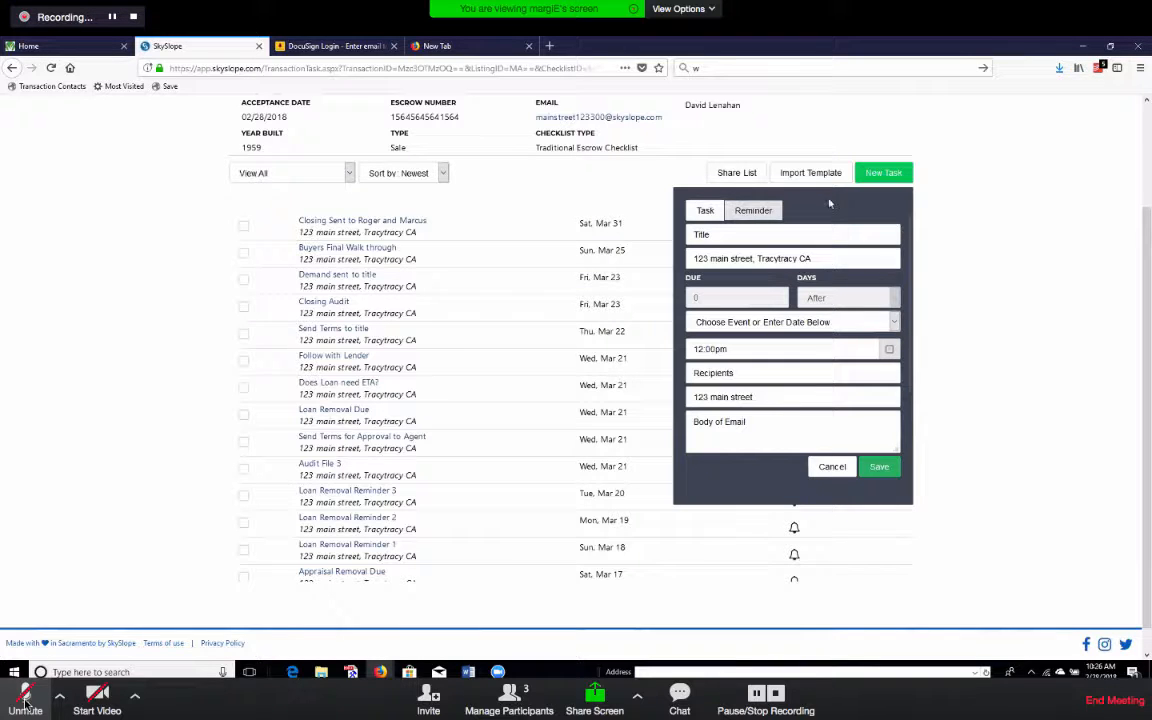
Title the new task 'home in', due 7 days after the Acceptance Date.
click(22, 699)
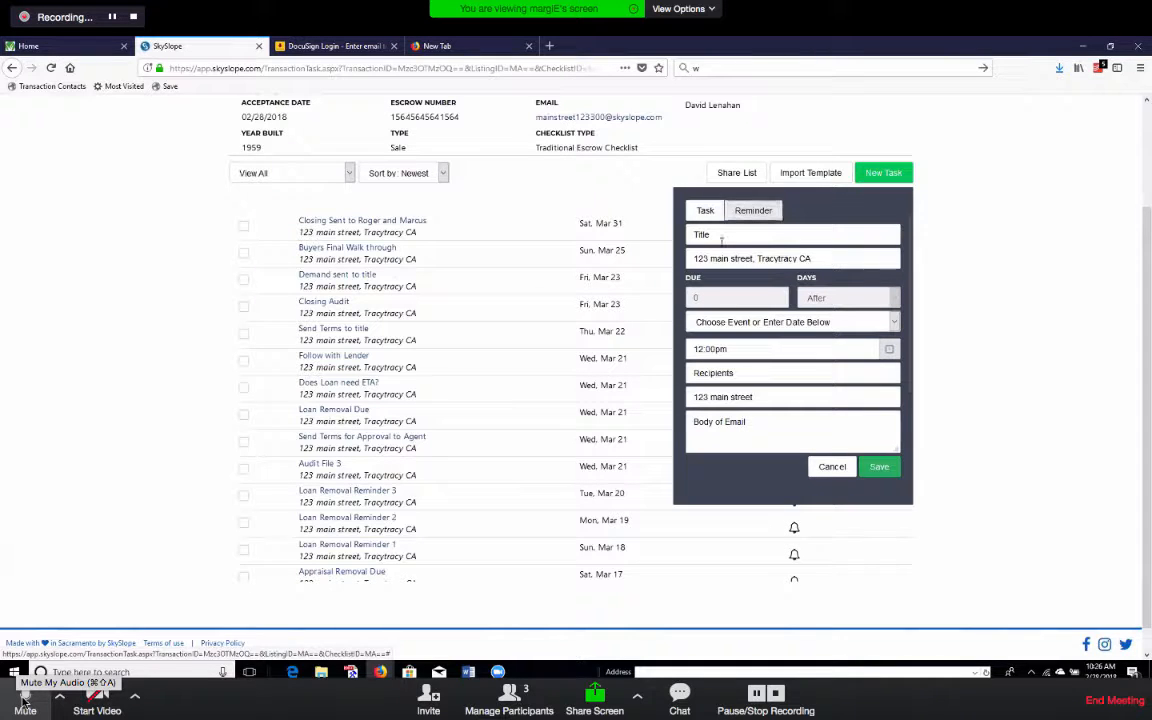
click(734, 237)
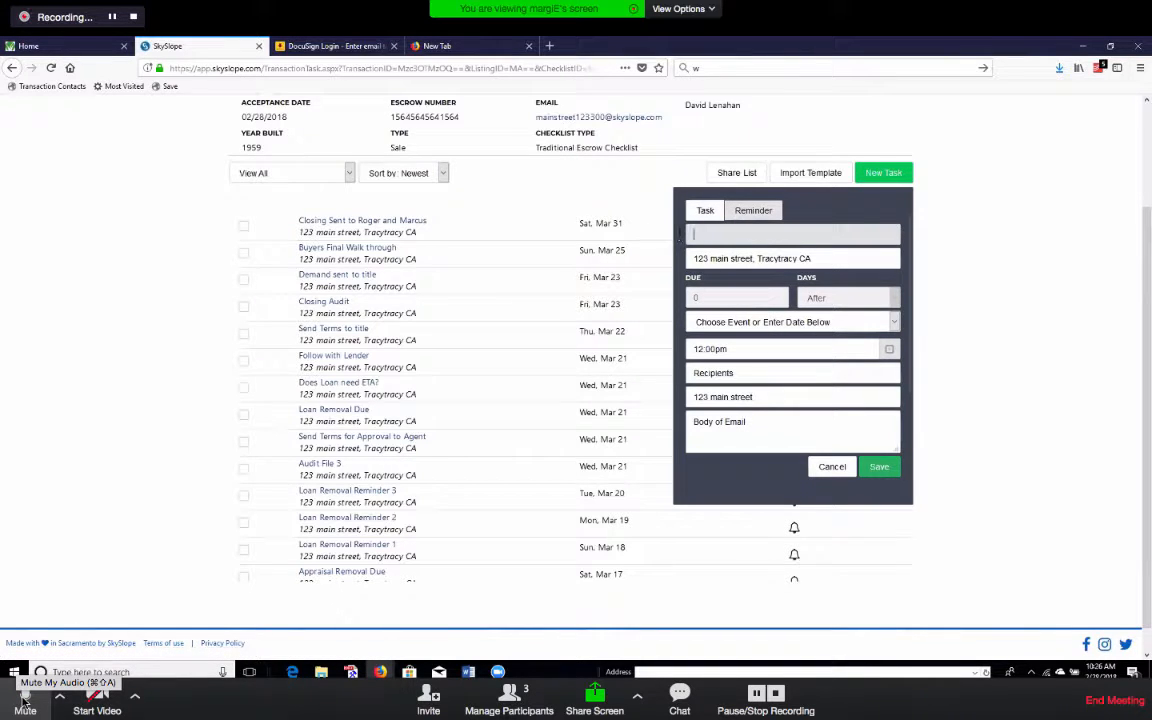
click(24, 700)
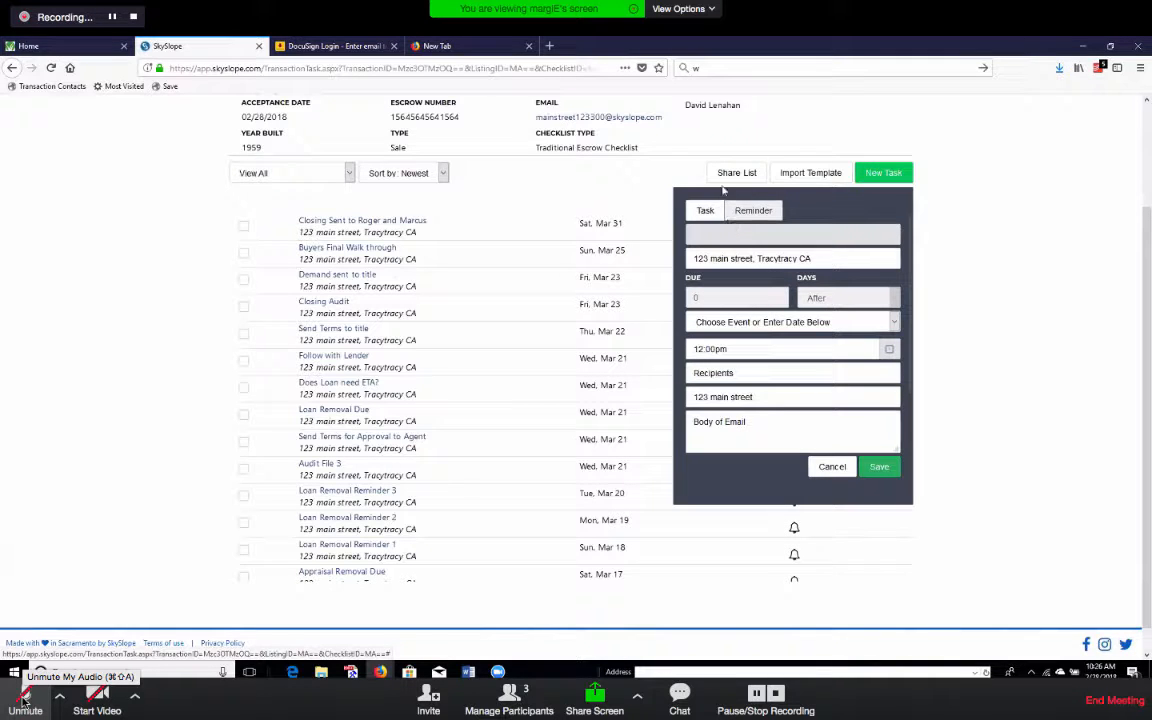
text(hom)
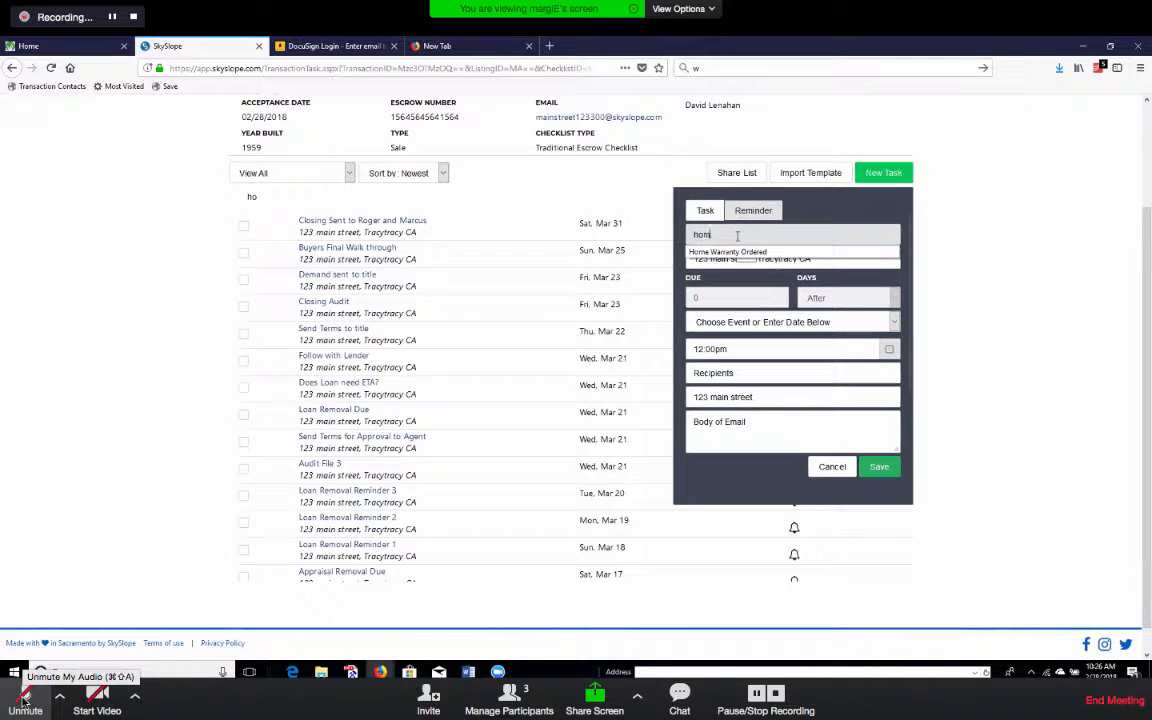
text(e inspection)
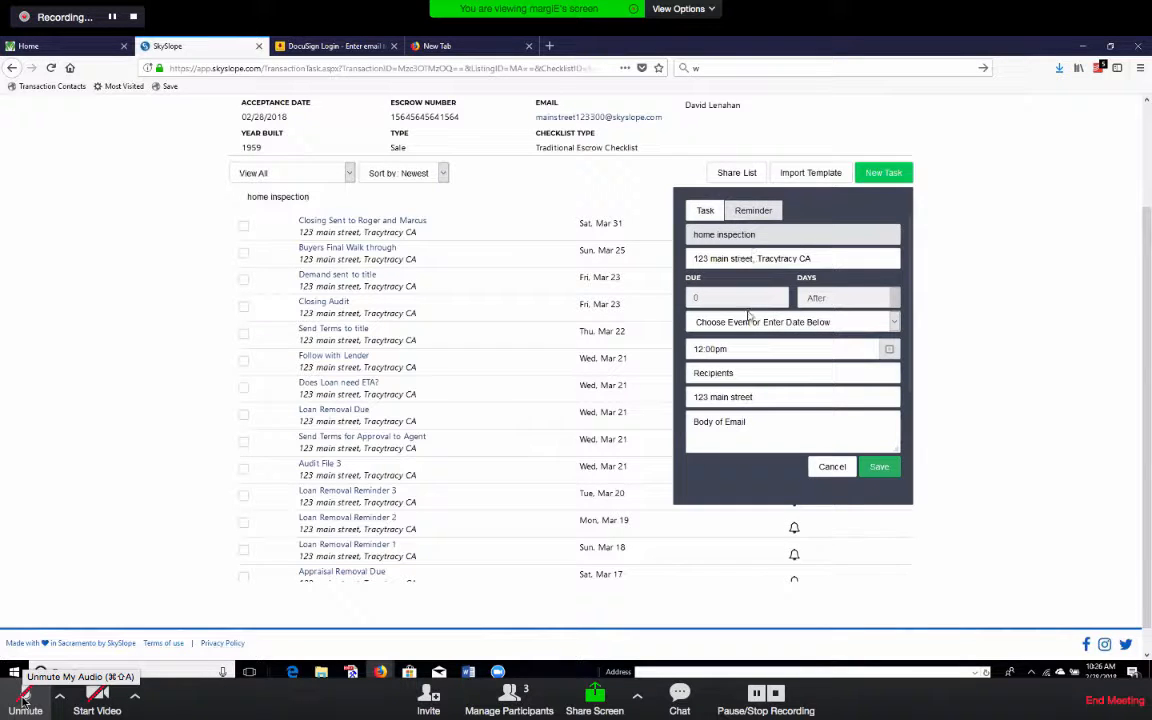
click(800, 322)
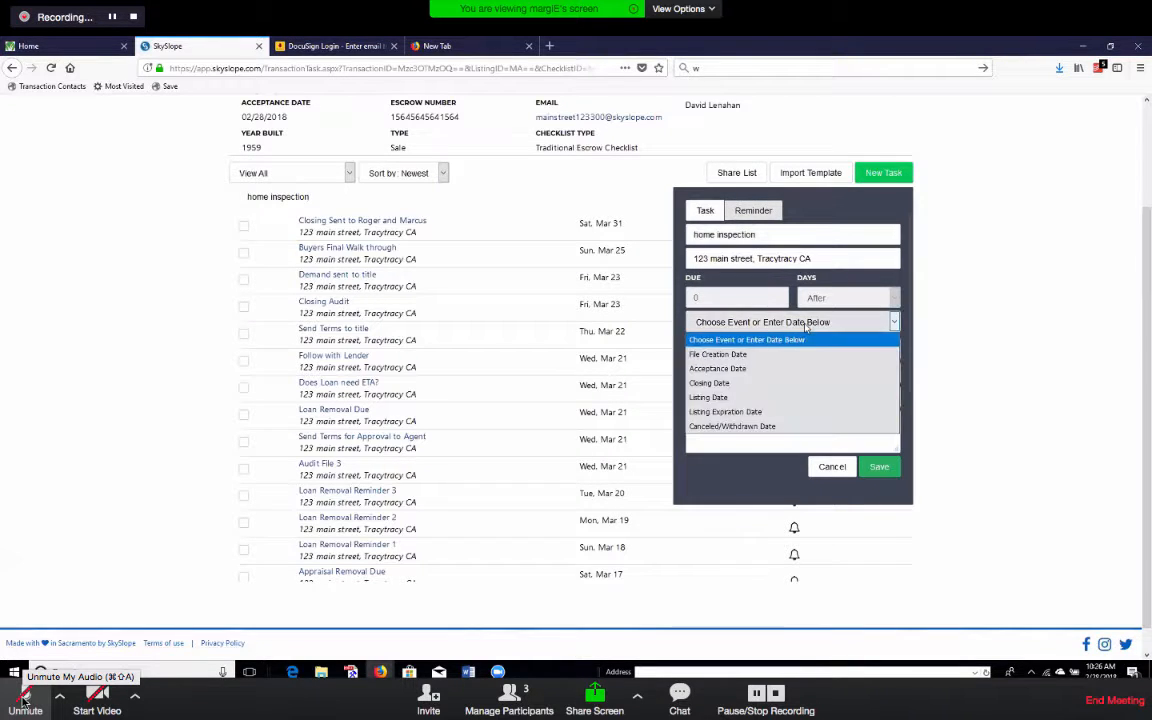
click(717, 354)
text(7)
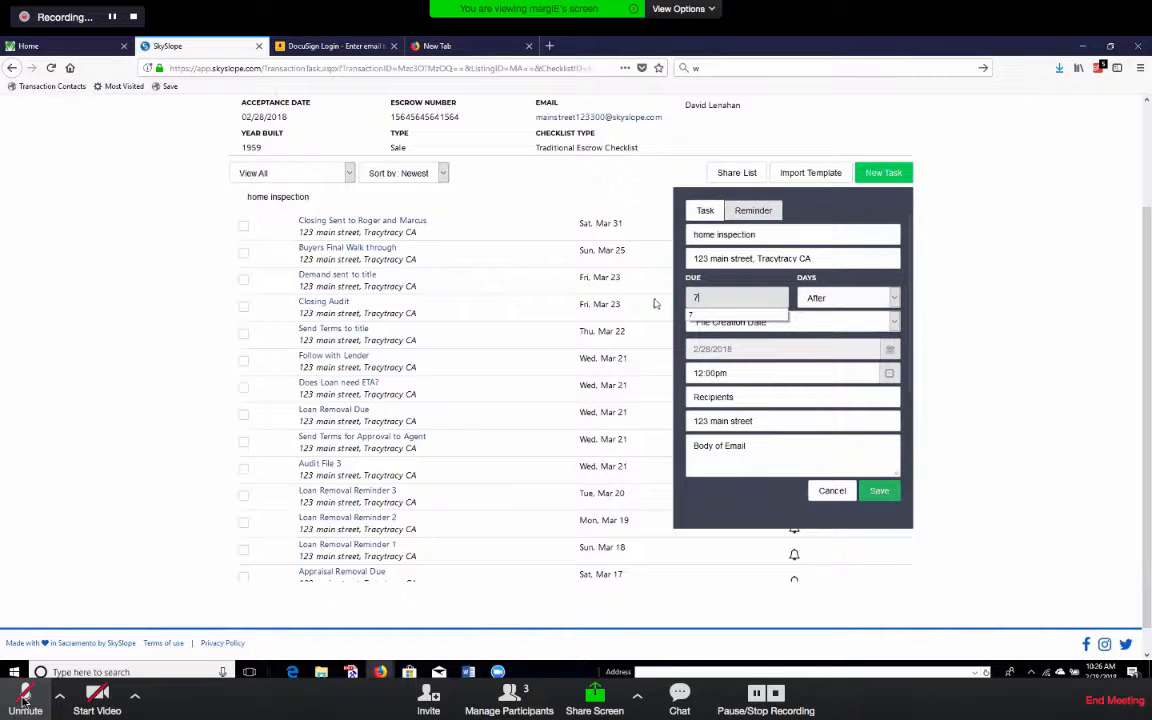
click(858, 281)
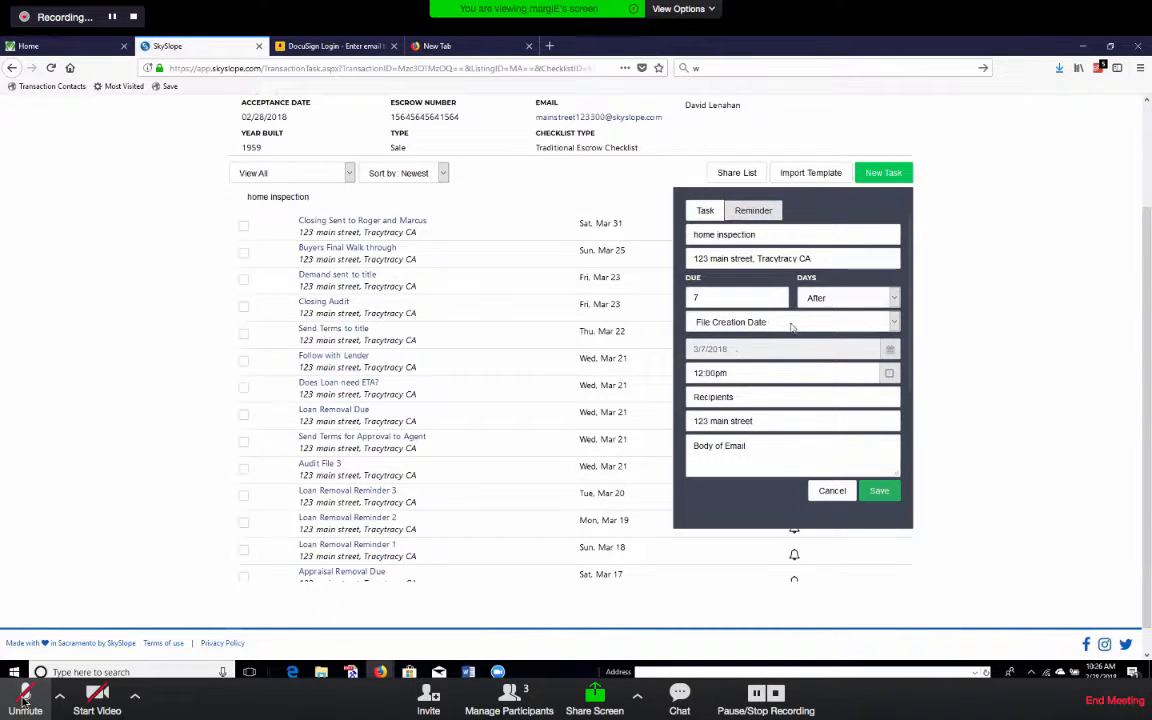
click(730, 322)
click(760, 366)
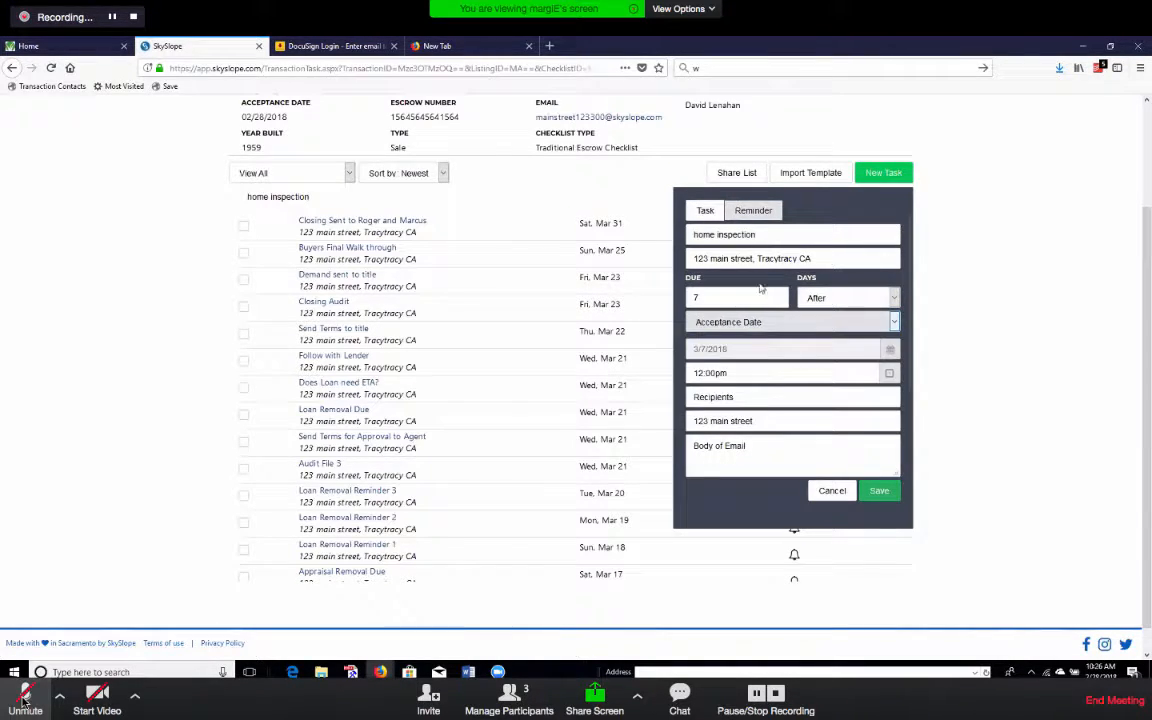
Set 7:00 AM, add the eastbay escrow recipient, and write the home inspection follow-up email.
click(860, 375)
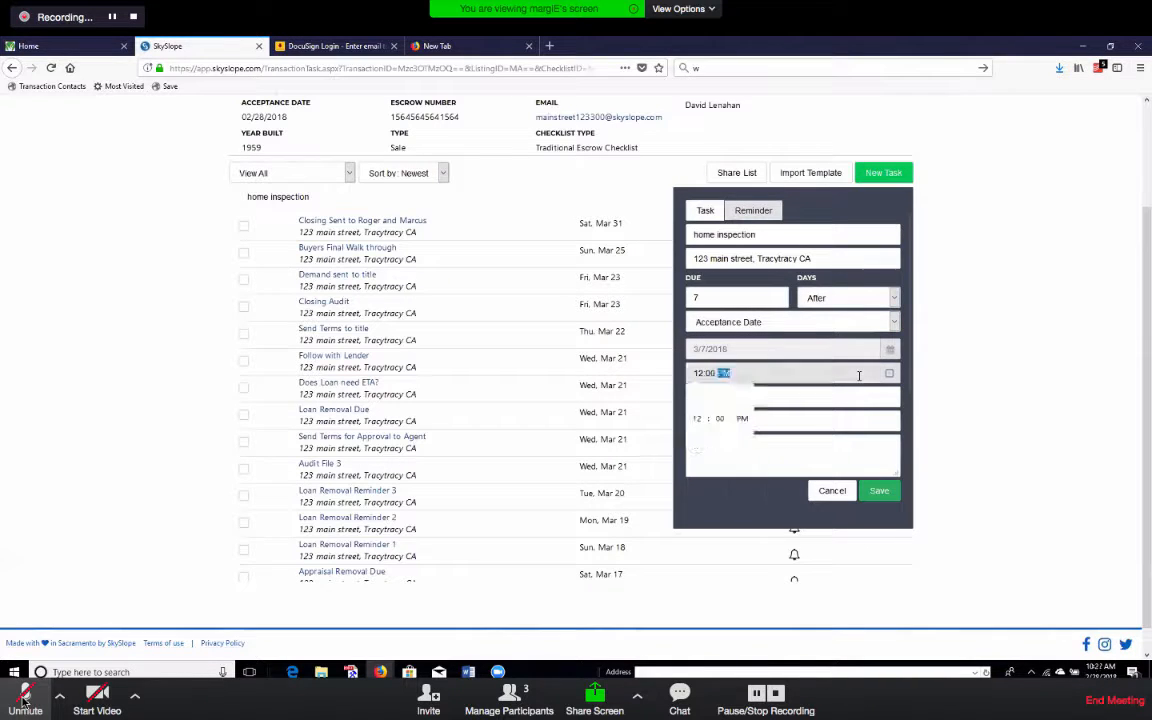
click(697, 438)
click(697, 438)
click(697, 438)
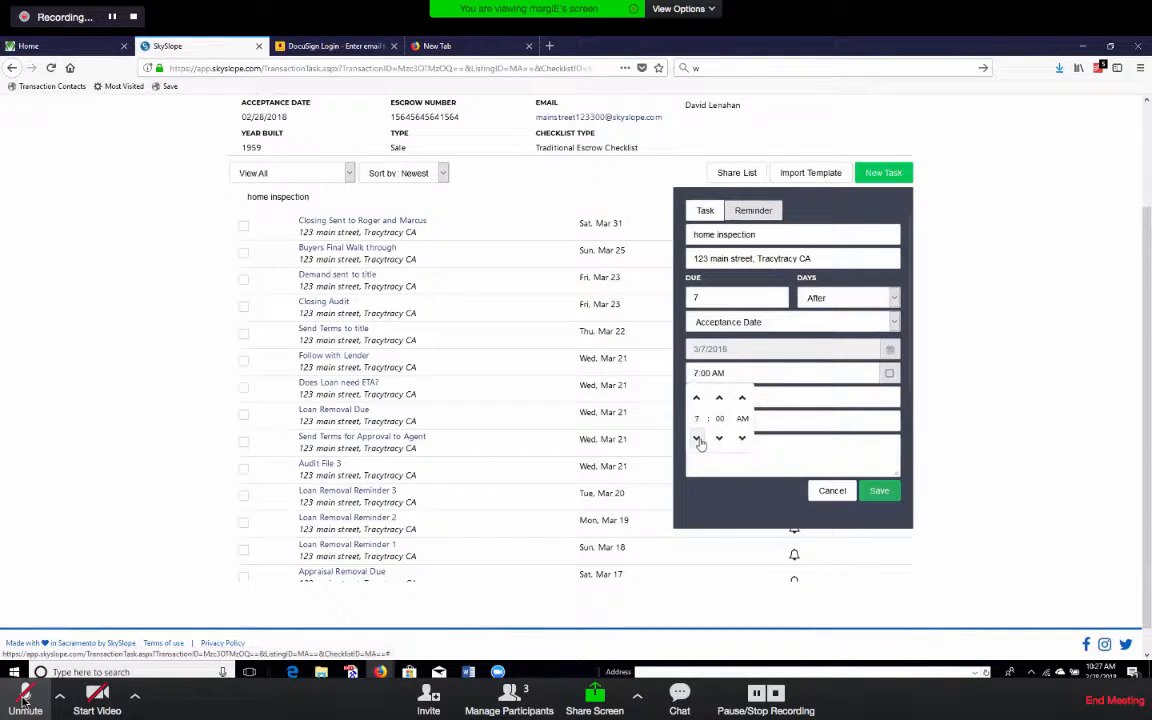
click(753, 398)
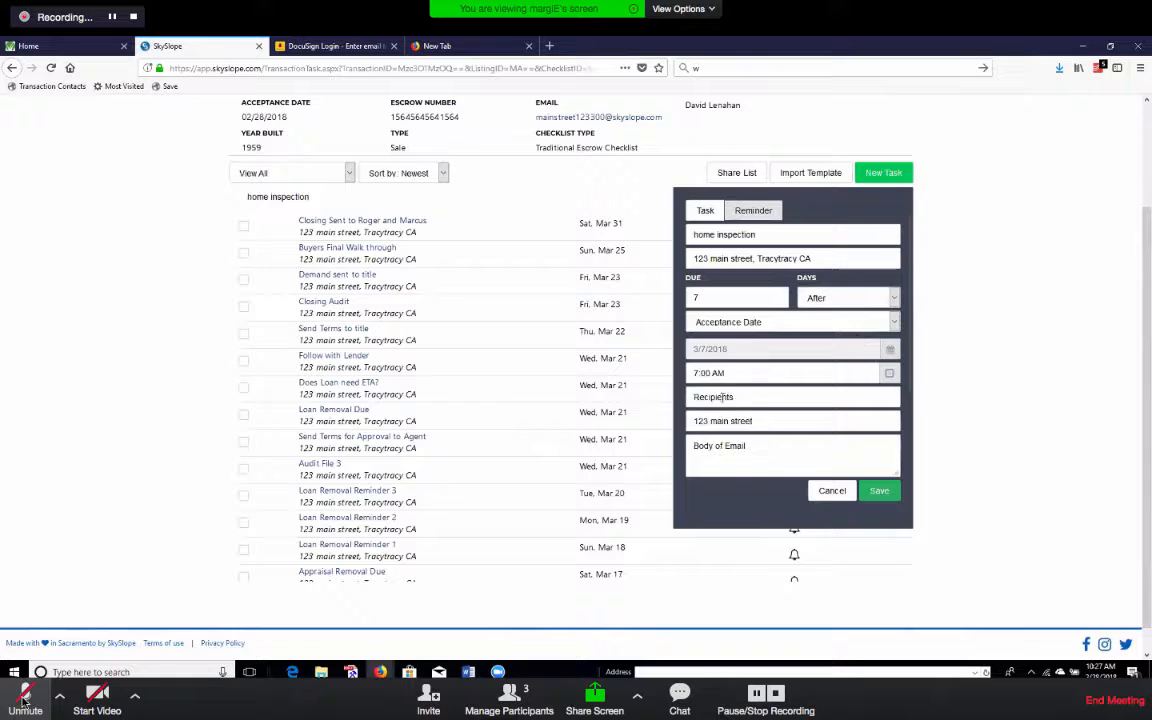
click(753, 398)
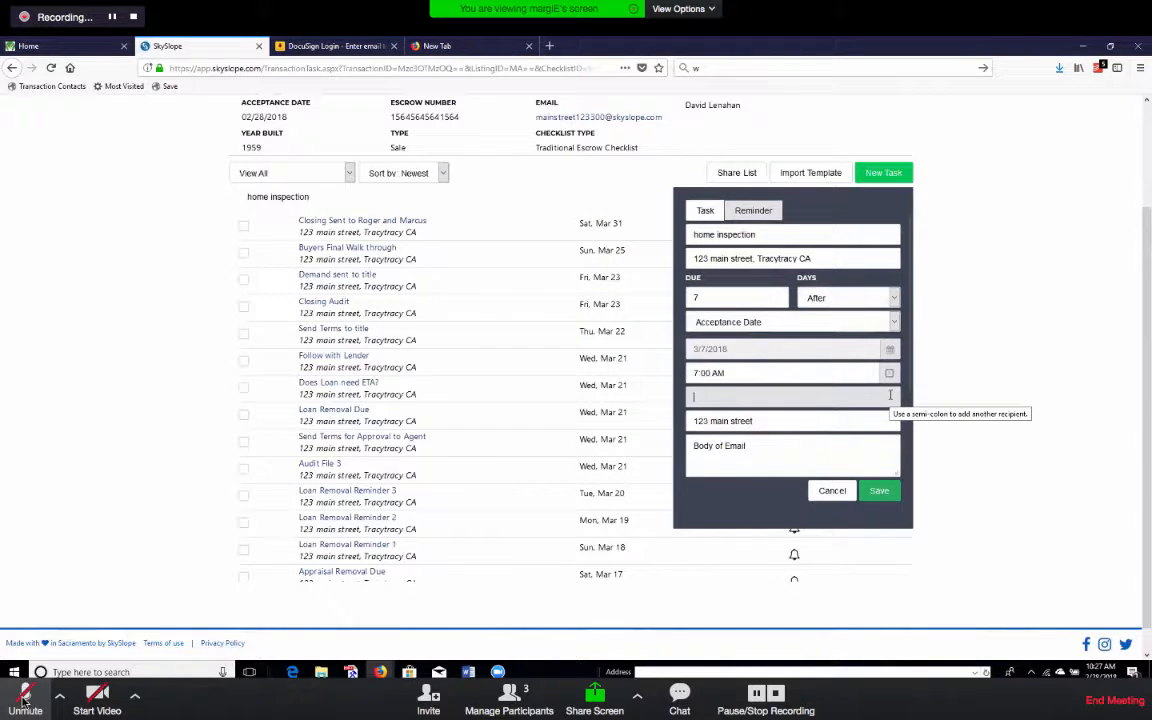
text(eastba)
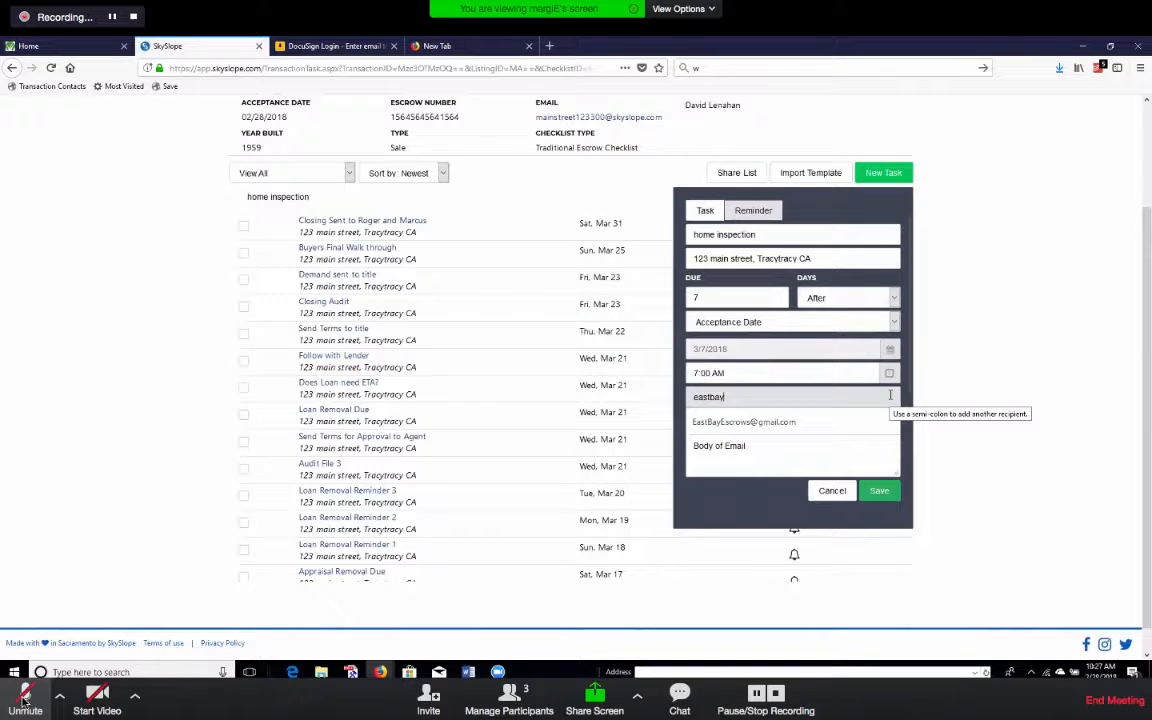
text(y)
click(800, 421)
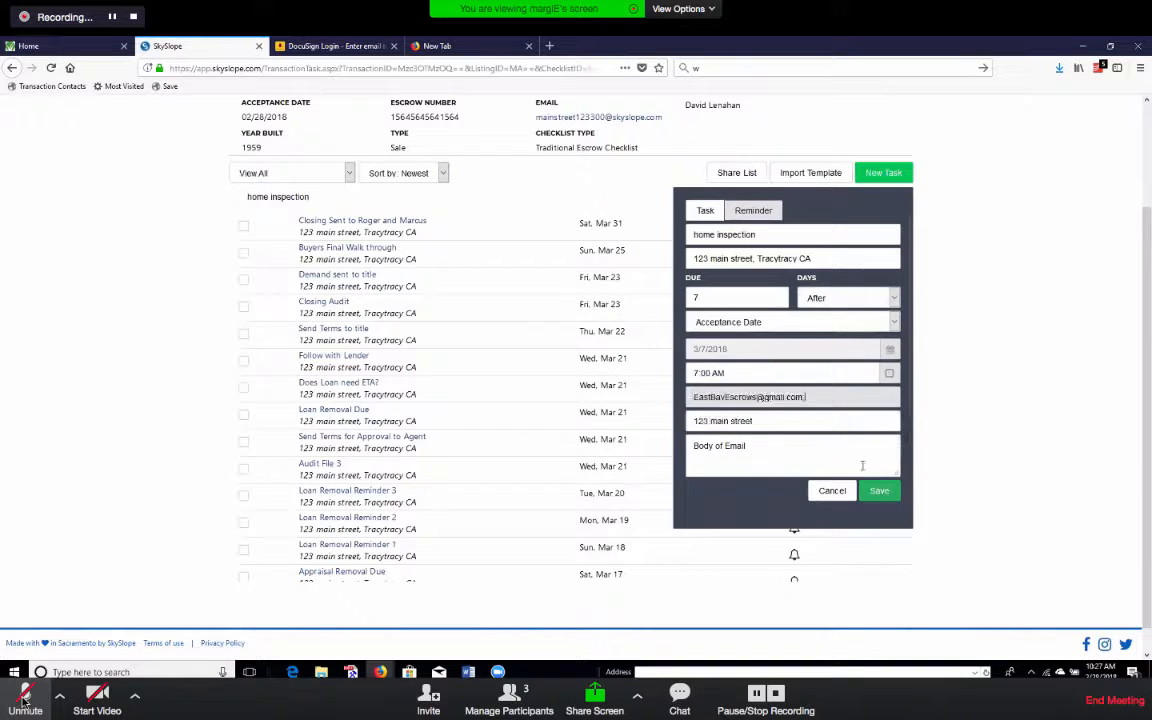
click(793, 443)
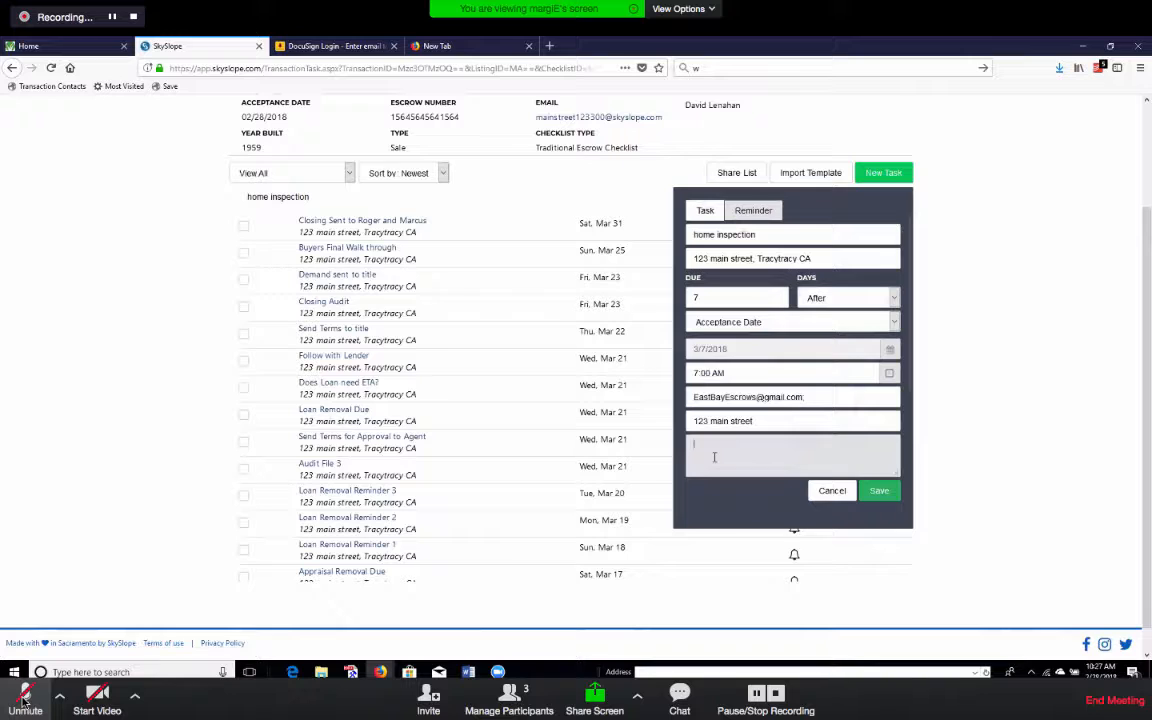
text(Follow up on home n)
text(nspection, when will it be)
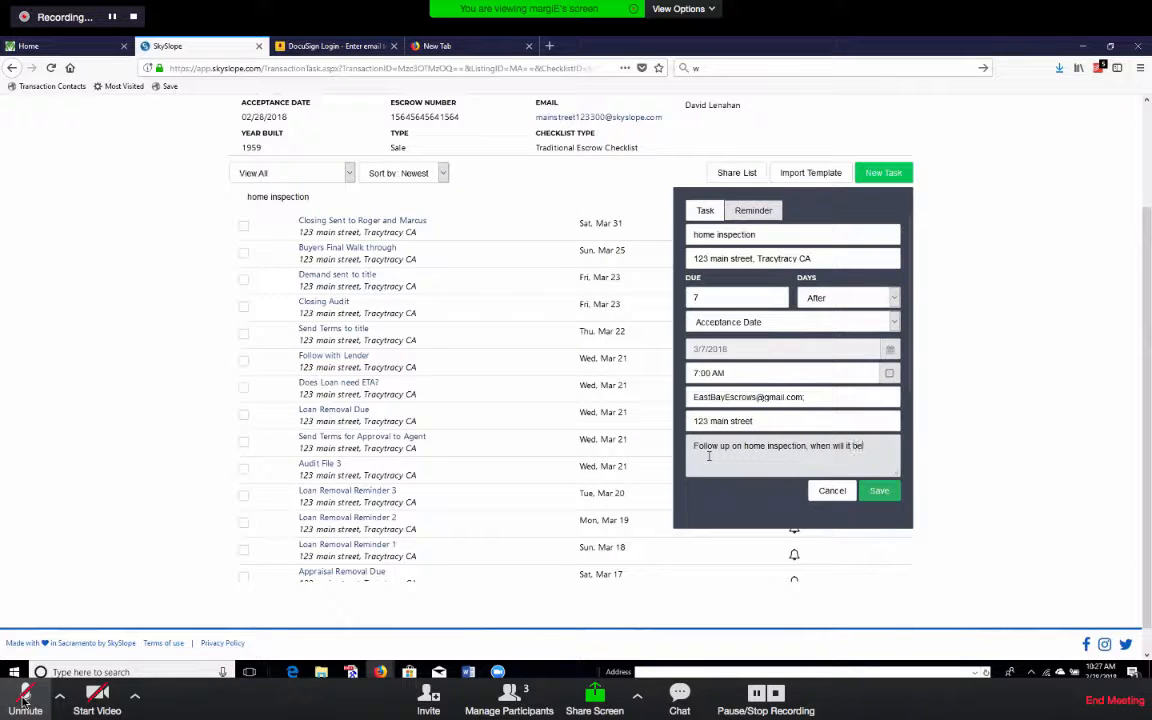
text( received)
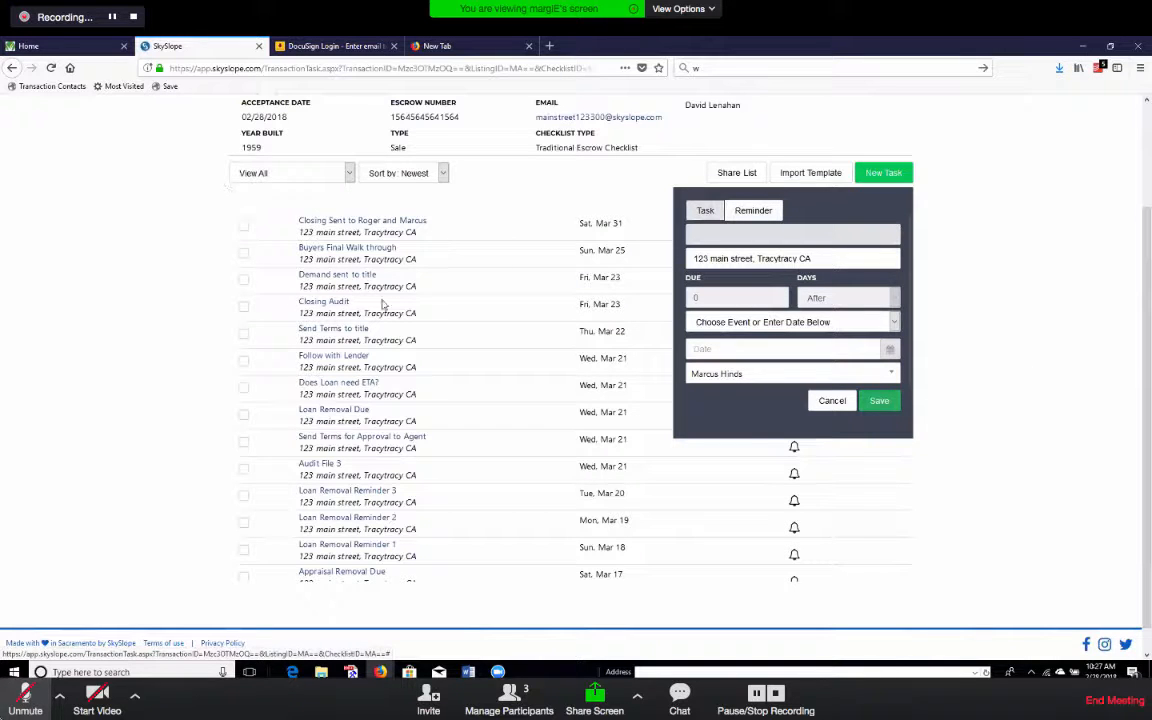
Toggle the microphone, then cancel the new task without saving.
click(25, 697)
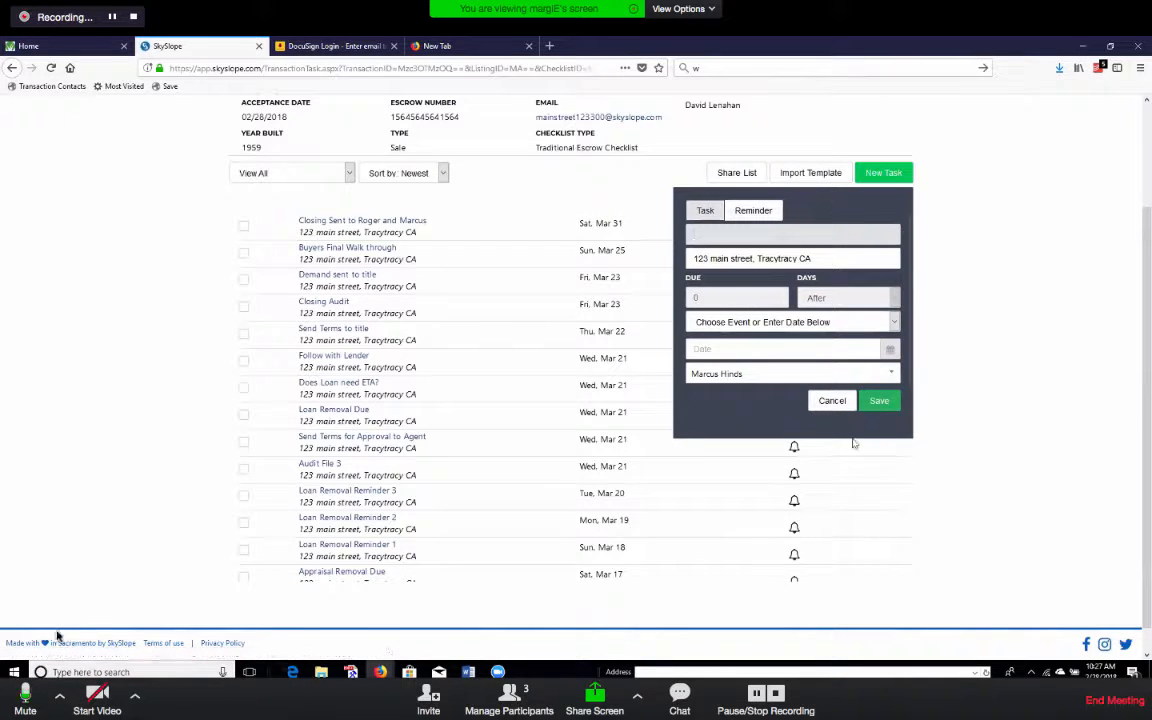
click(40, 705)
click(833, 401)
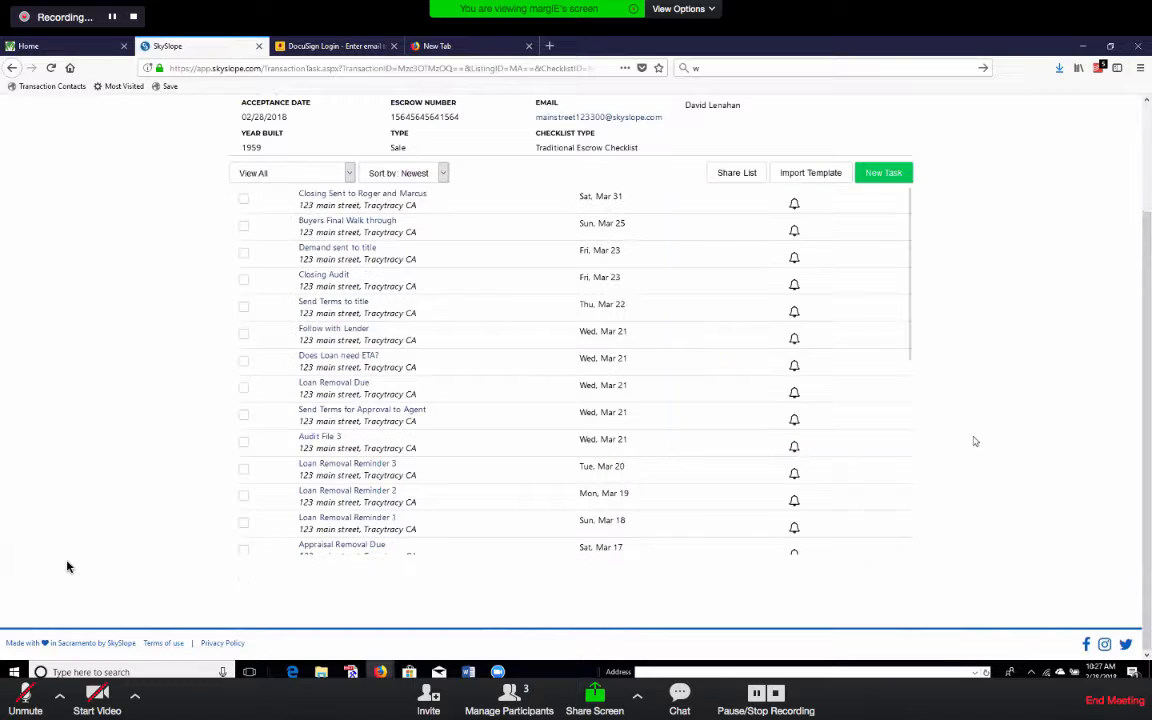
Scroll to the top and open the DOCUMENTS tab showing only Admin and Trash folders.
scroll(216, 416, up, 3)
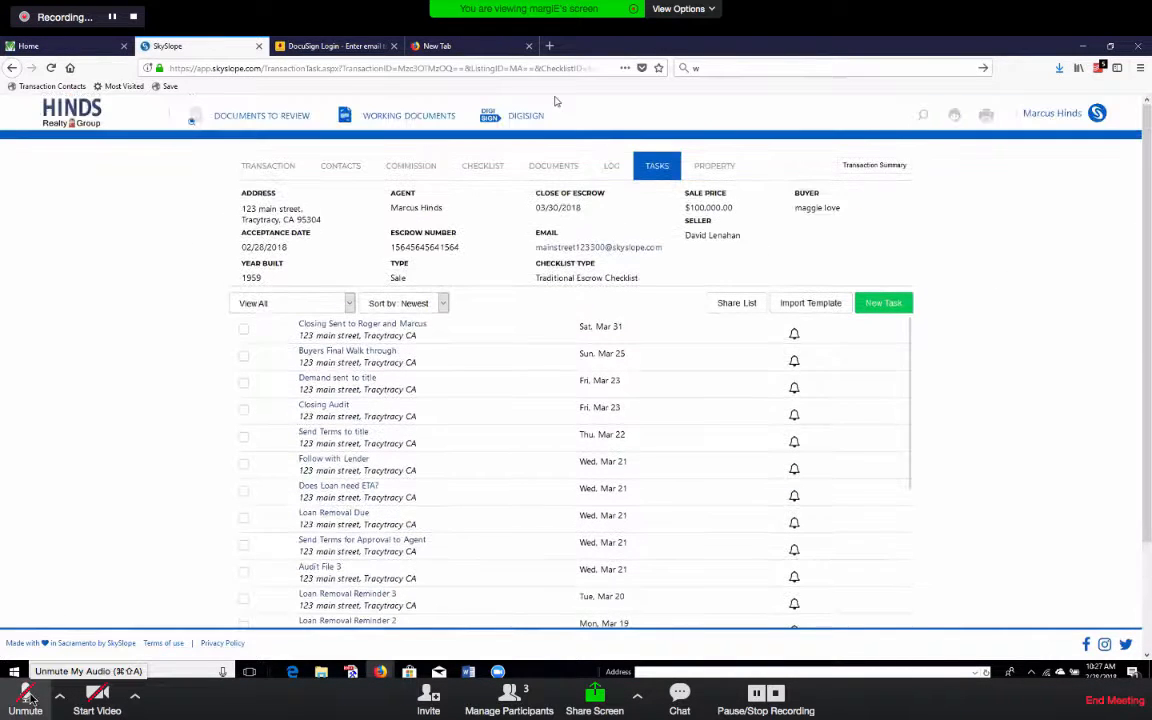
click(27, 697)
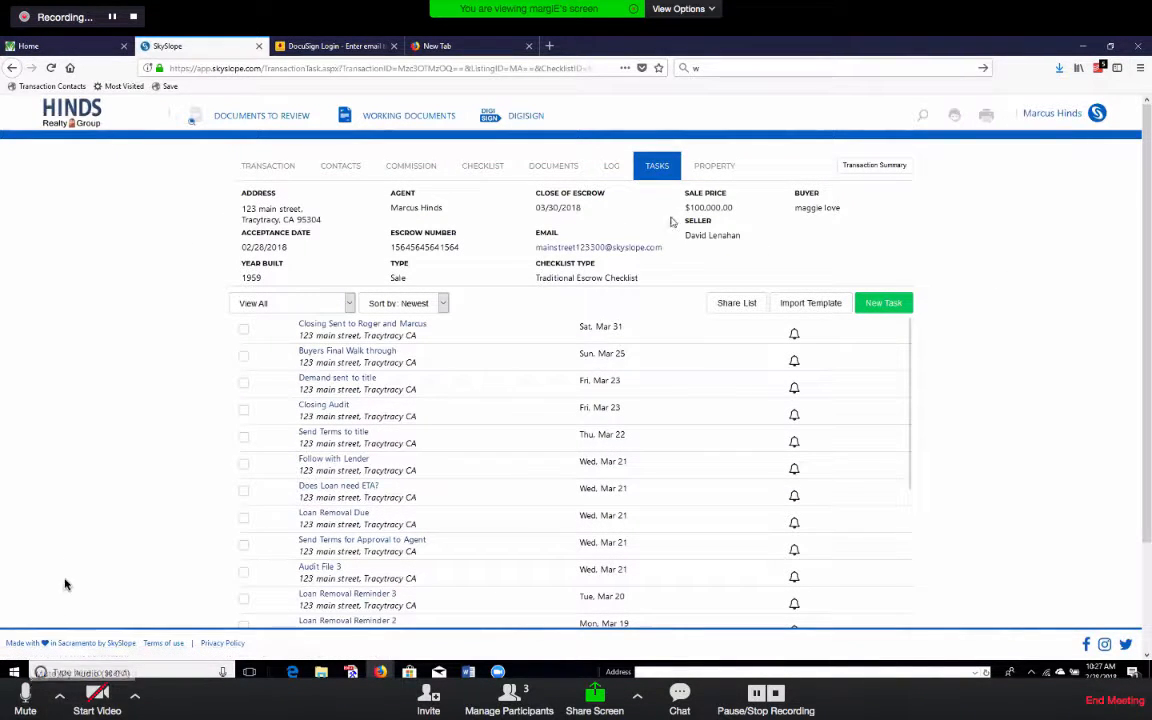
click(27, 695)
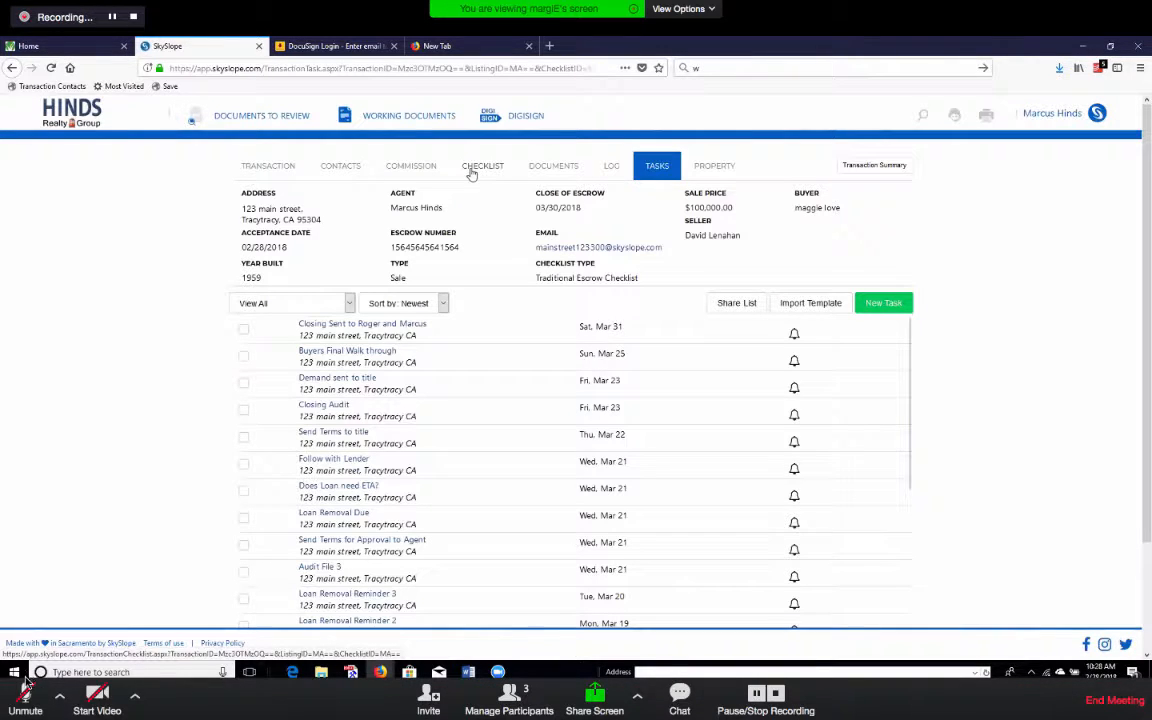
click(26, 700)
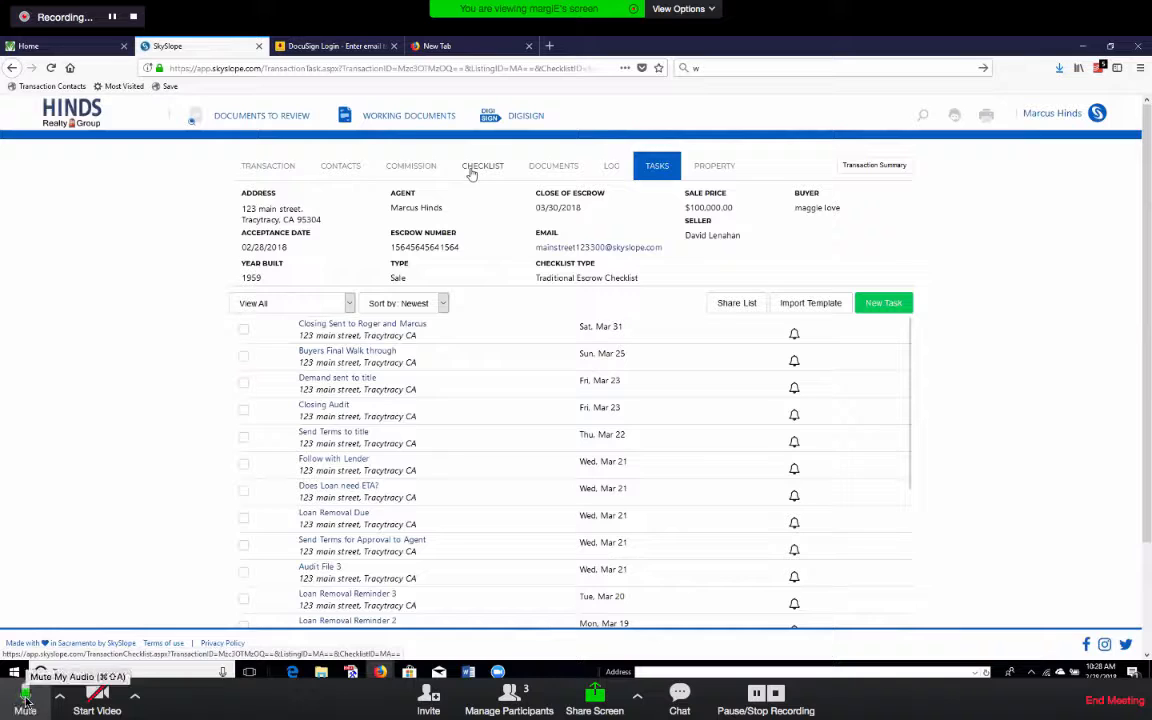
click(26, 700)
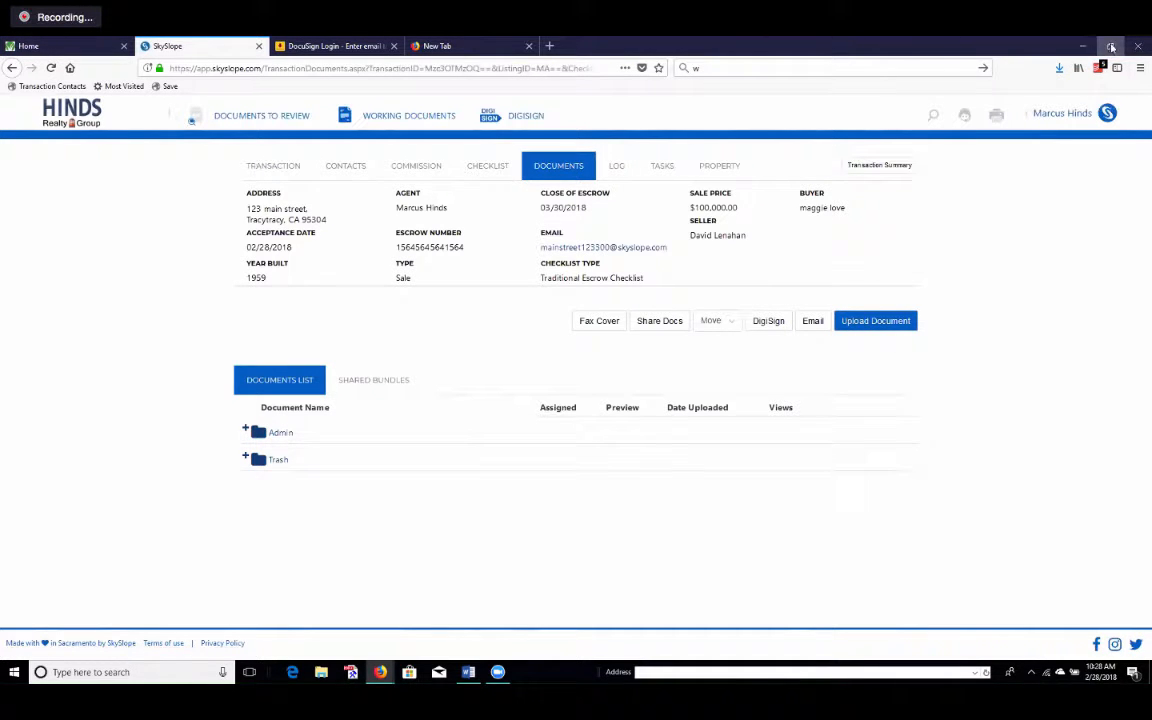
Switch from SkySlope to the Gmail inbox.
click(1111, 46)
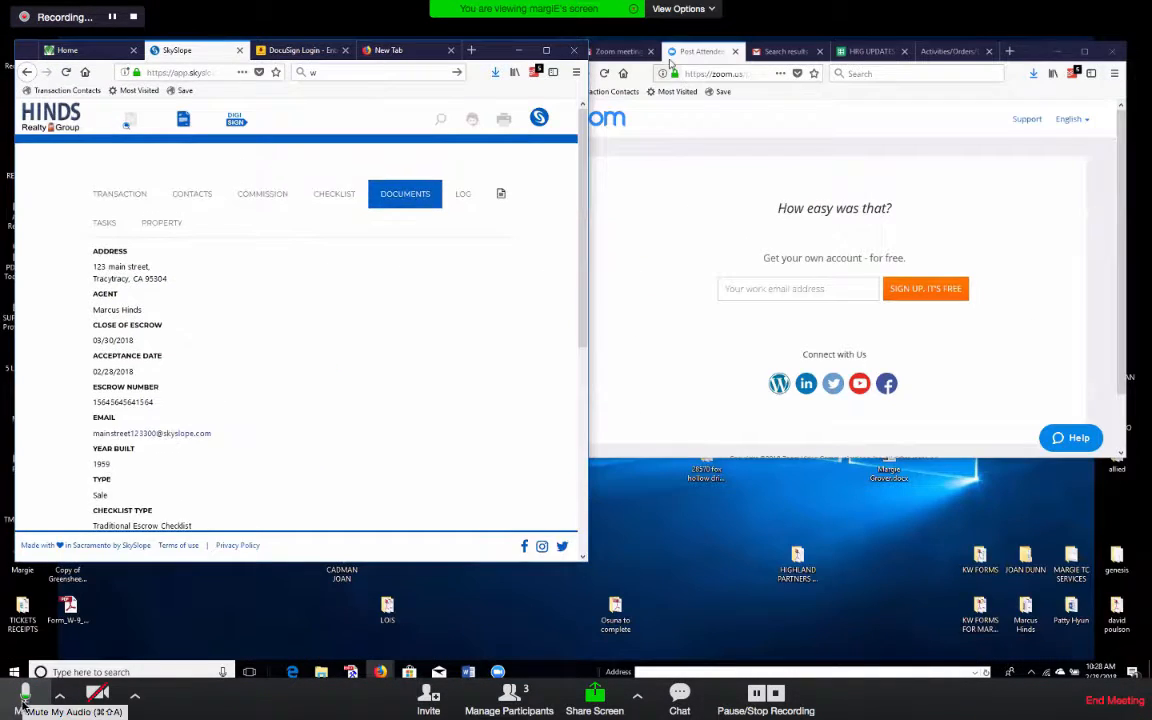
click(622, 56)
click(25, 704)
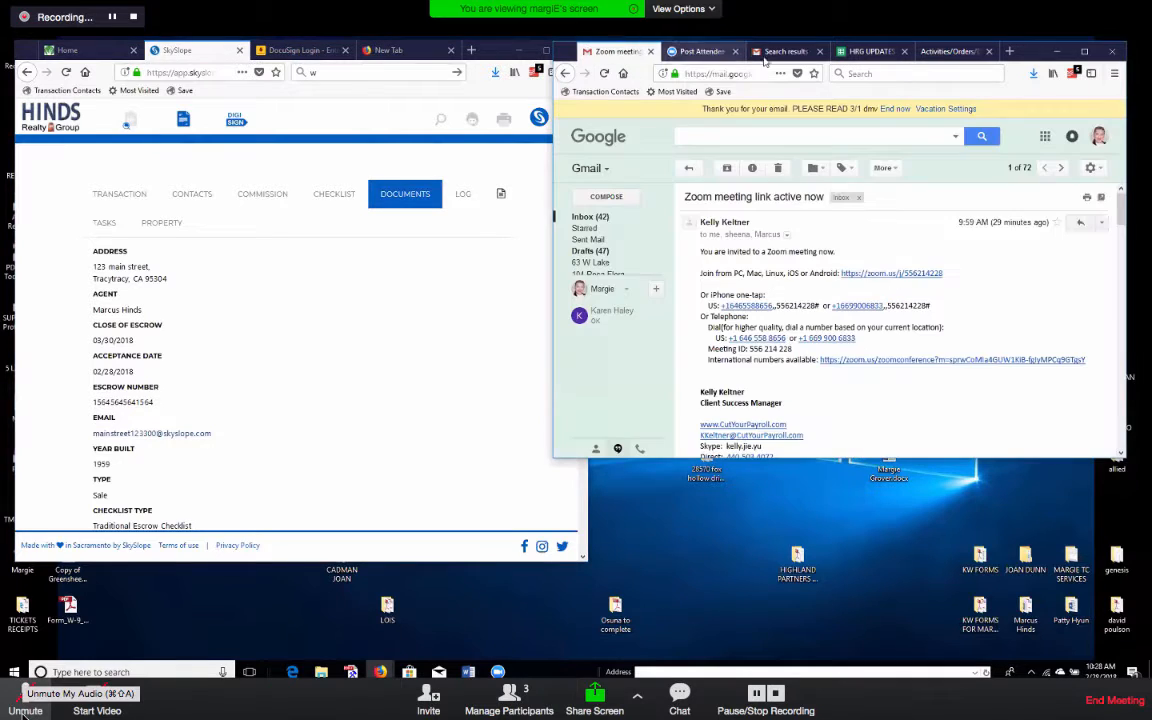
click(585, 217)
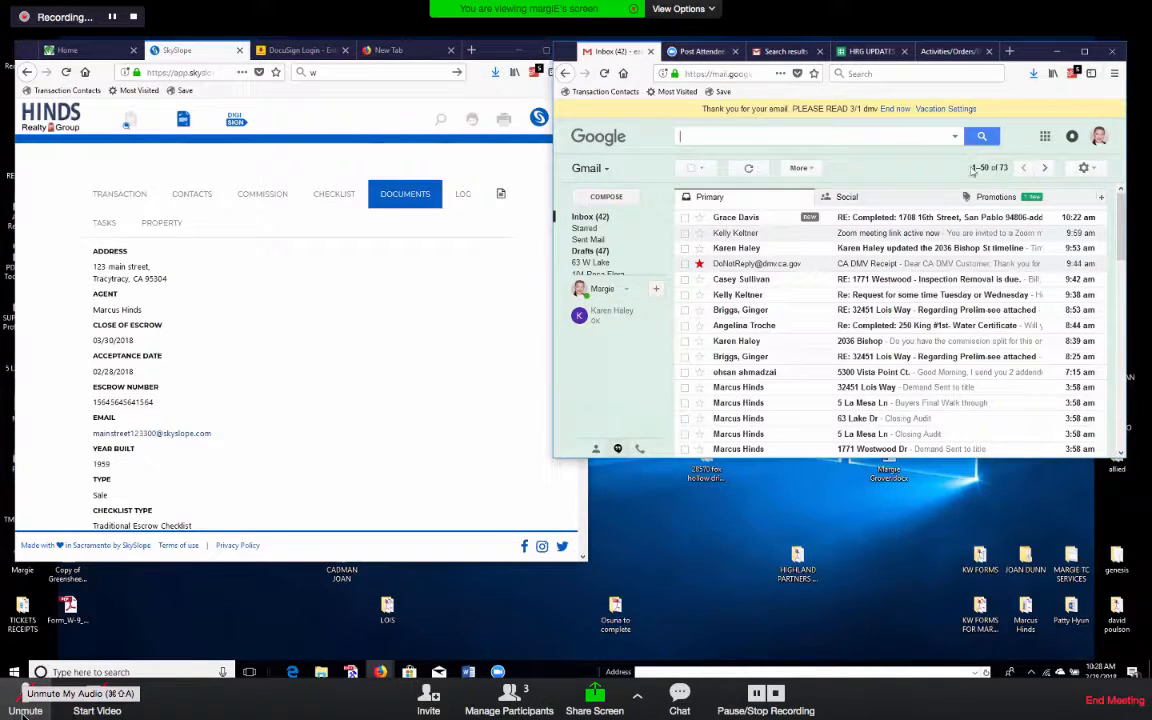
click(872, 137)
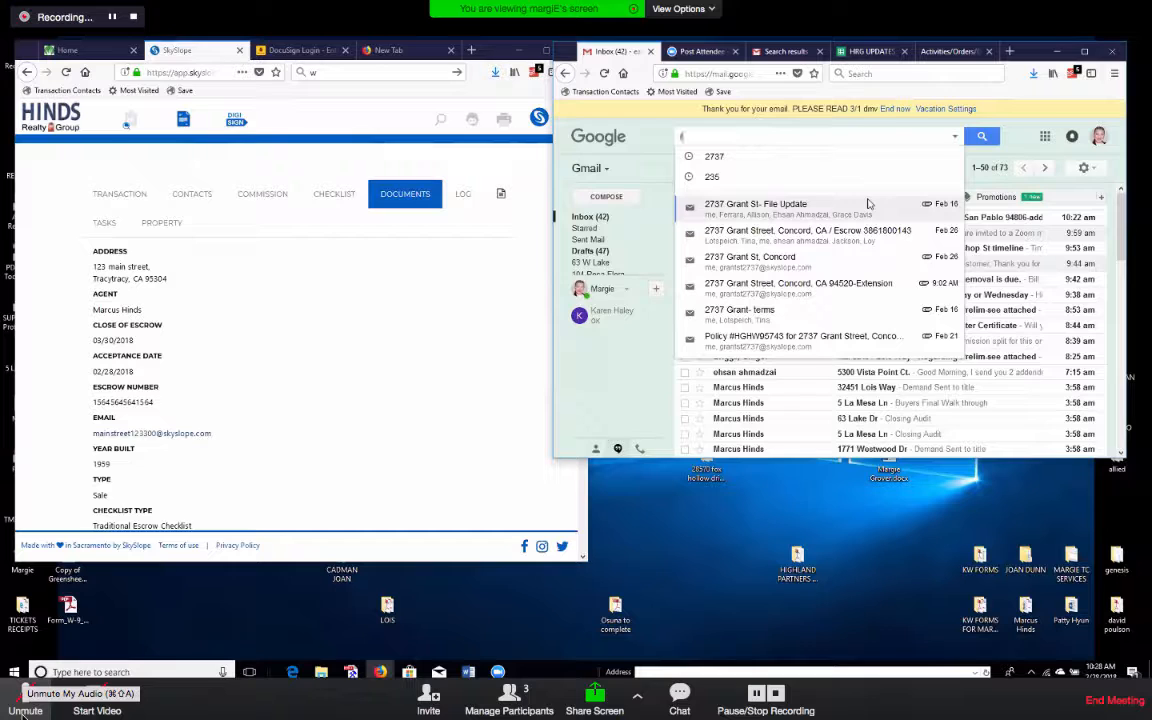
text(rpa)
key(Return)
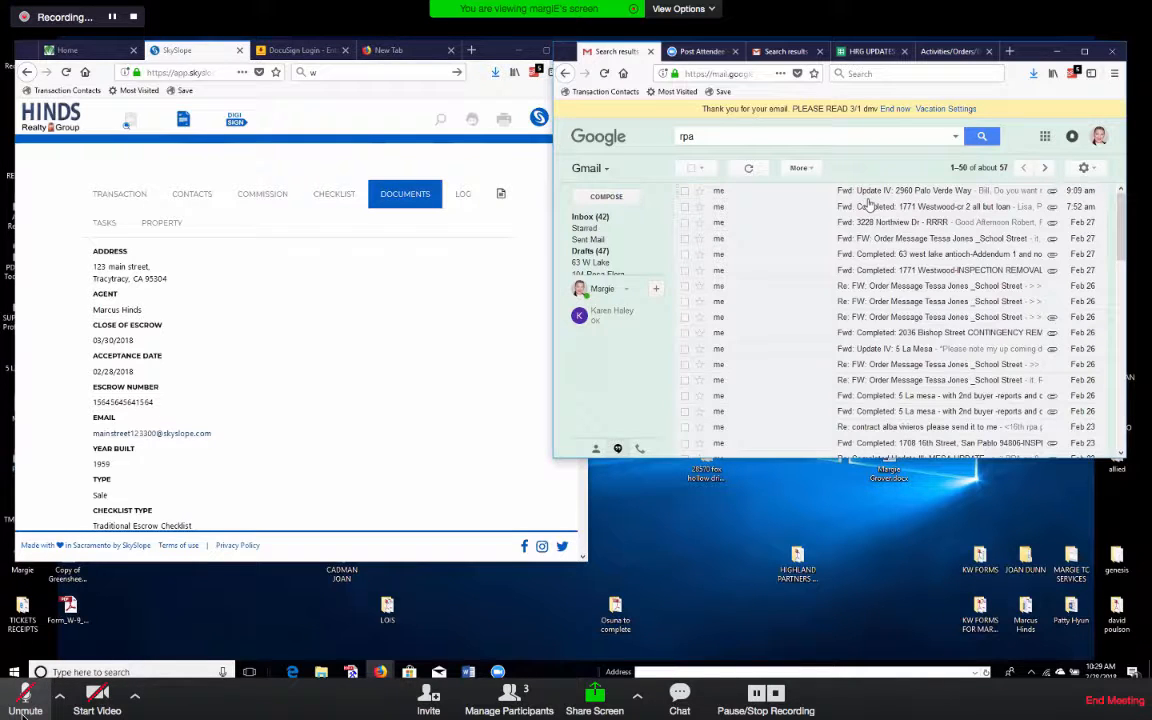
click(25, 693)
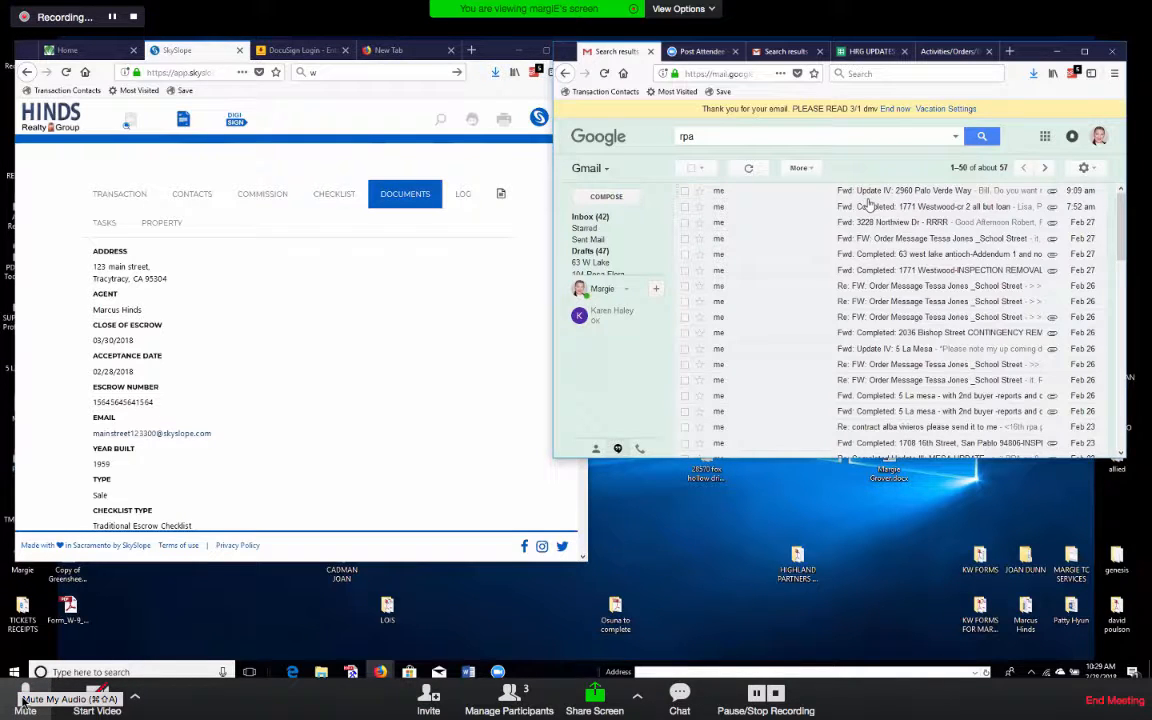
click(25, 697)
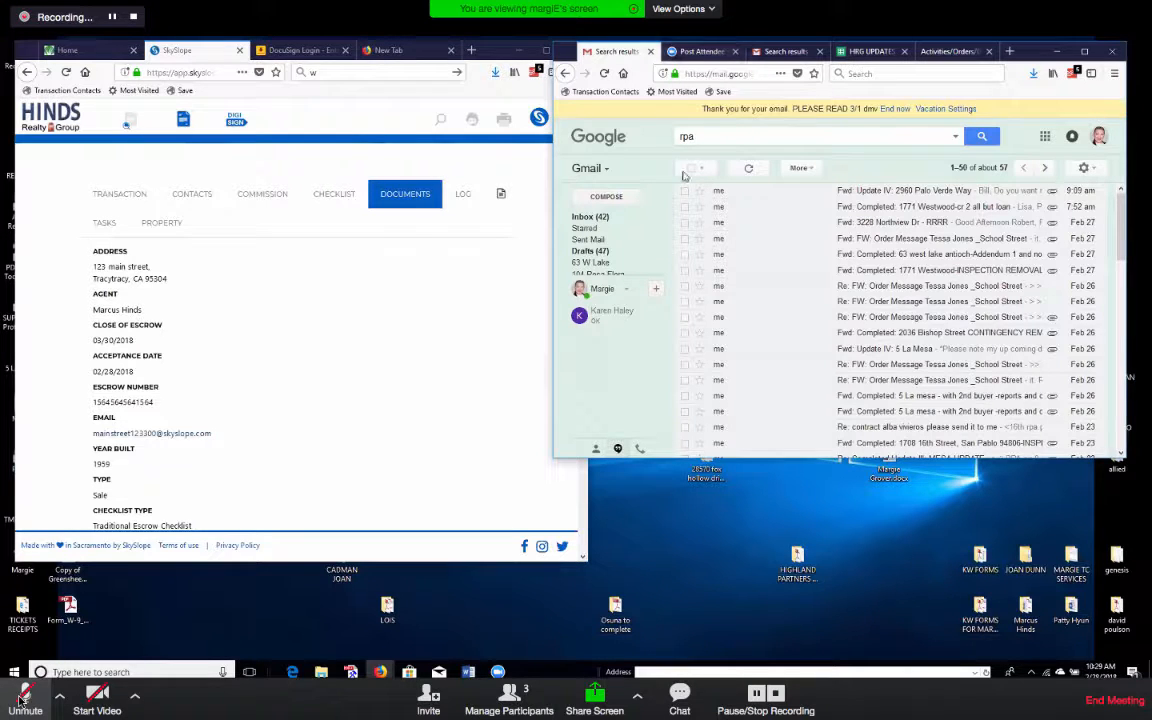
click(698, 138)
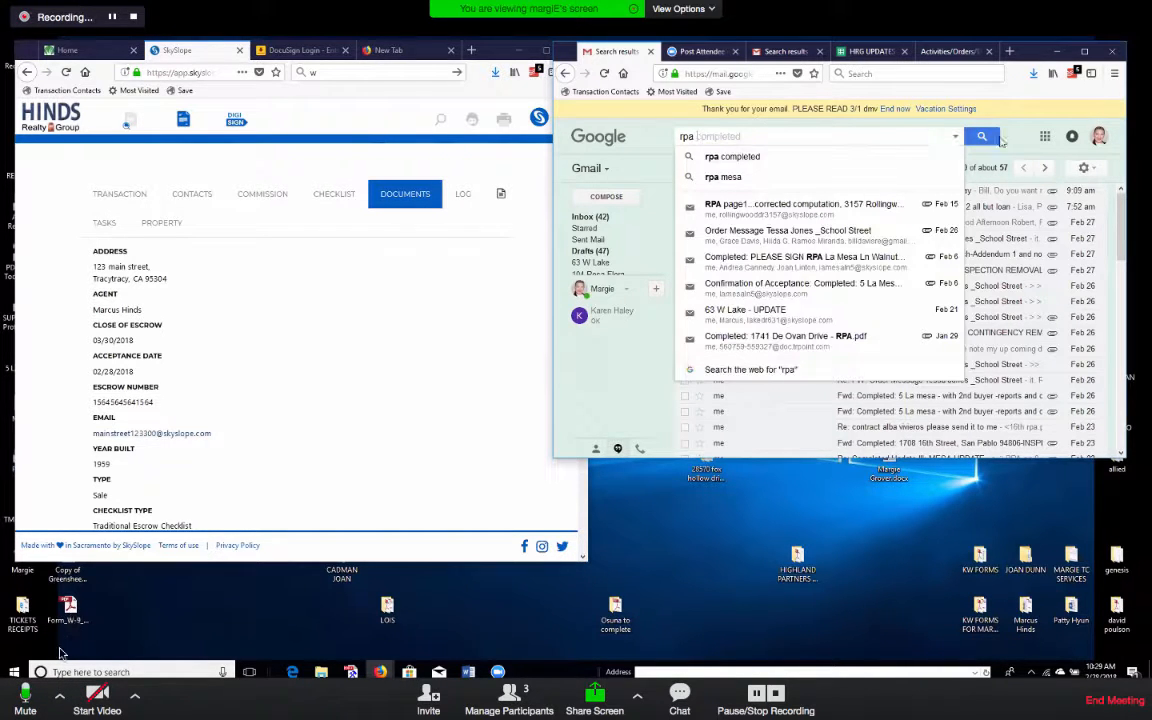
click(26, 700)
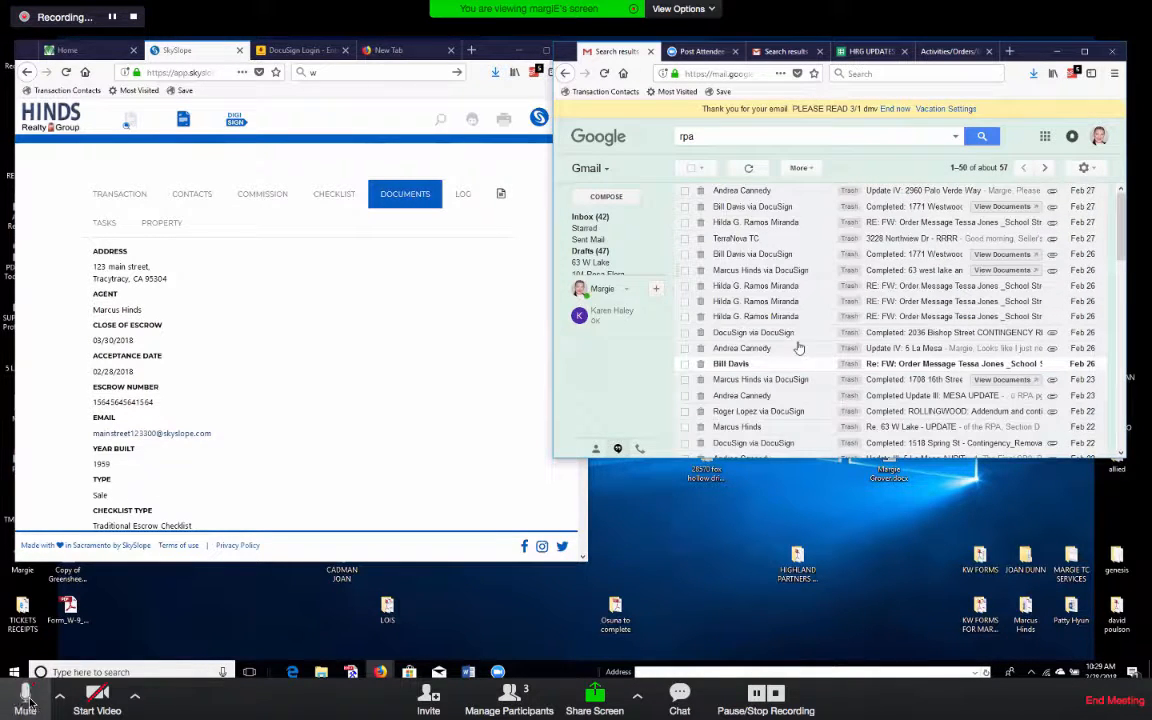
click(30, 698)
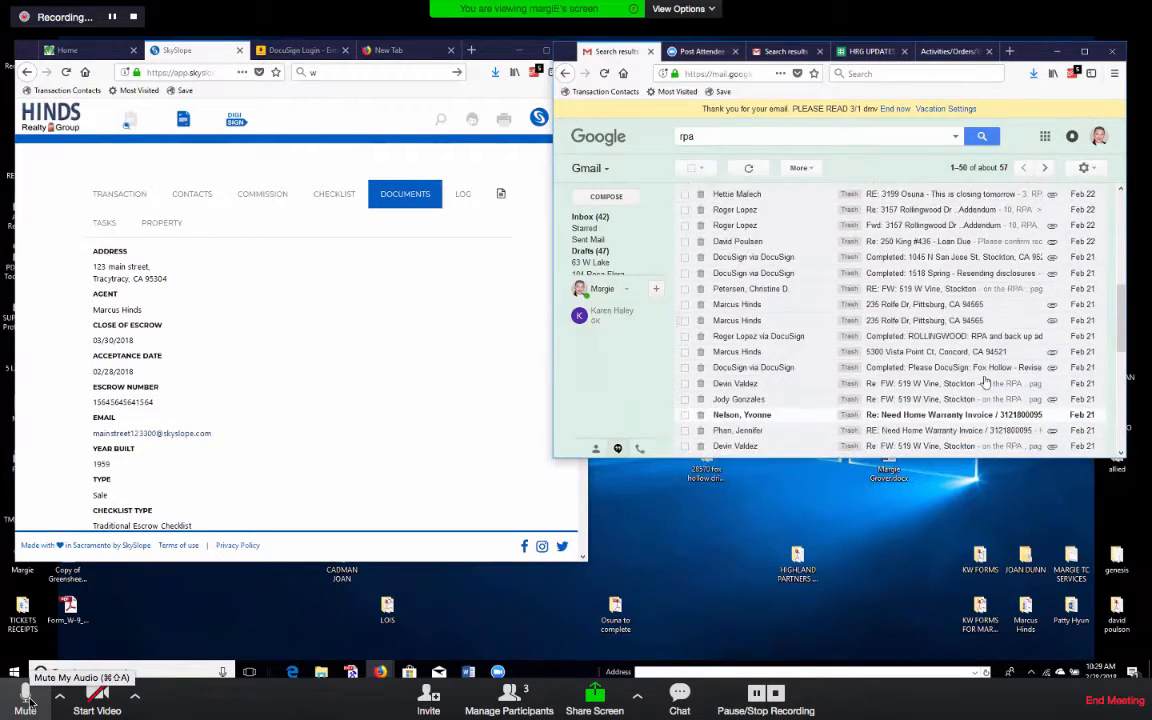
click(28, 701)
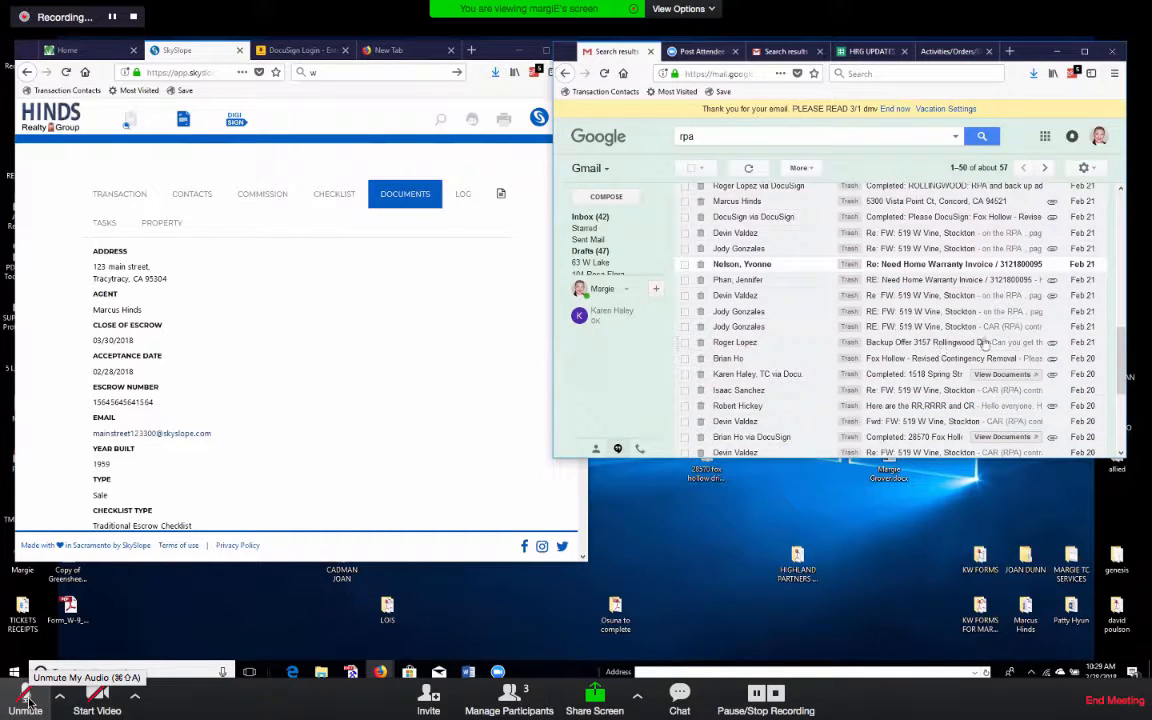
click(942, 345)
scroll(1089, 342, down, 15)
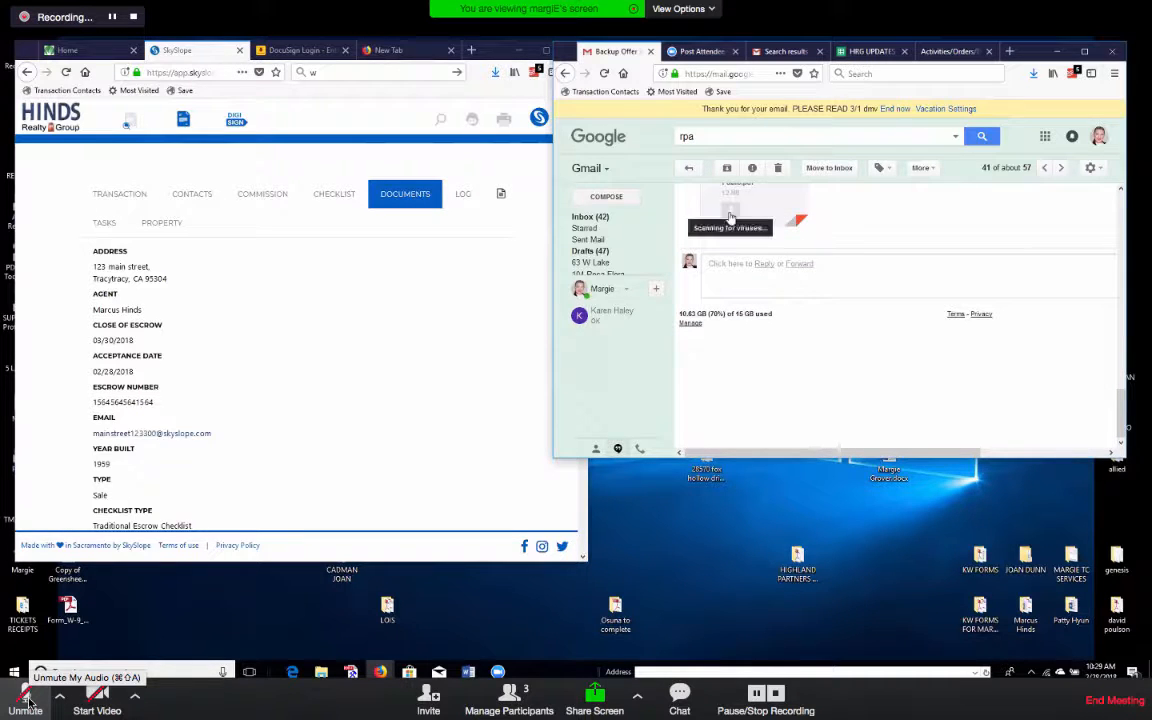
scroll(938, 231, up, 2)
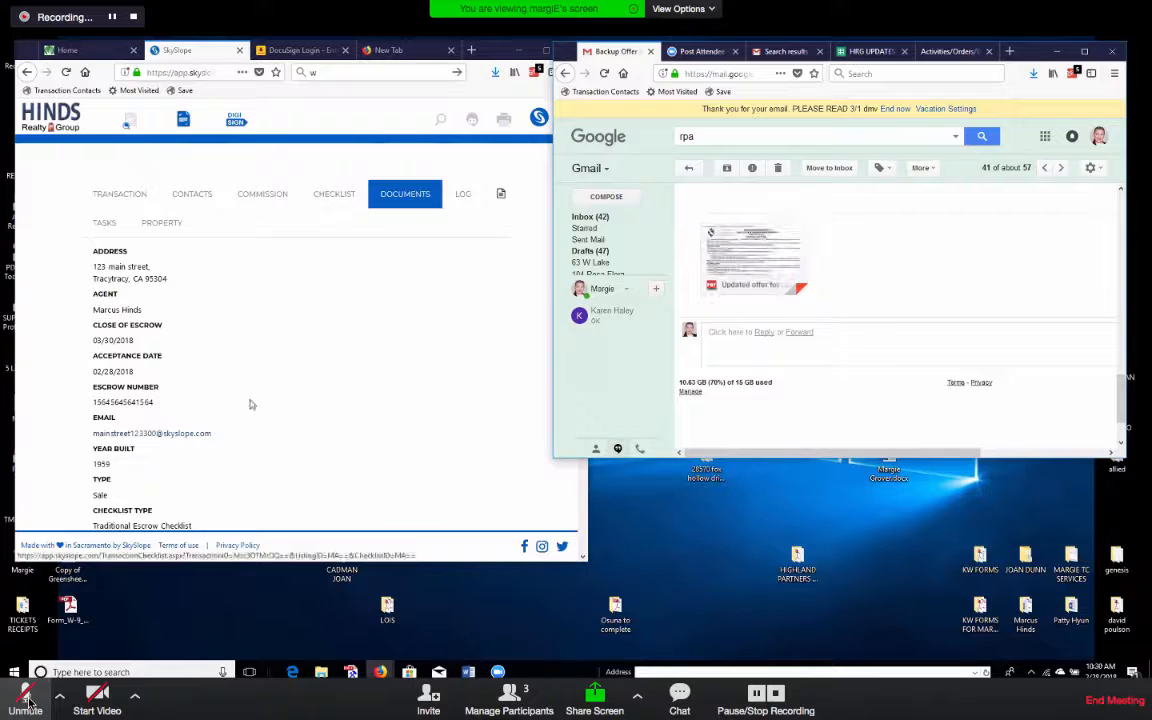
Start forwarding the offer email, pasting the transaction's SkySlope address as recipient.
drag(92, 433, 215, 438)
key(ctrl+c)
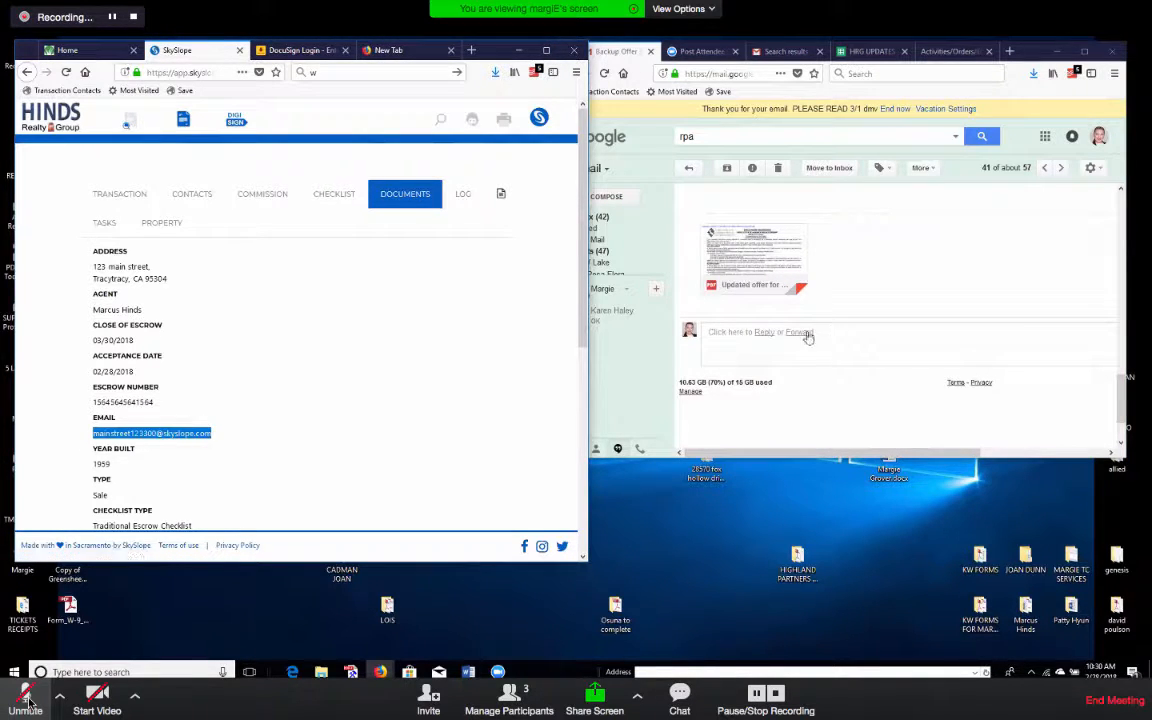
click(866, 299)
key(f)
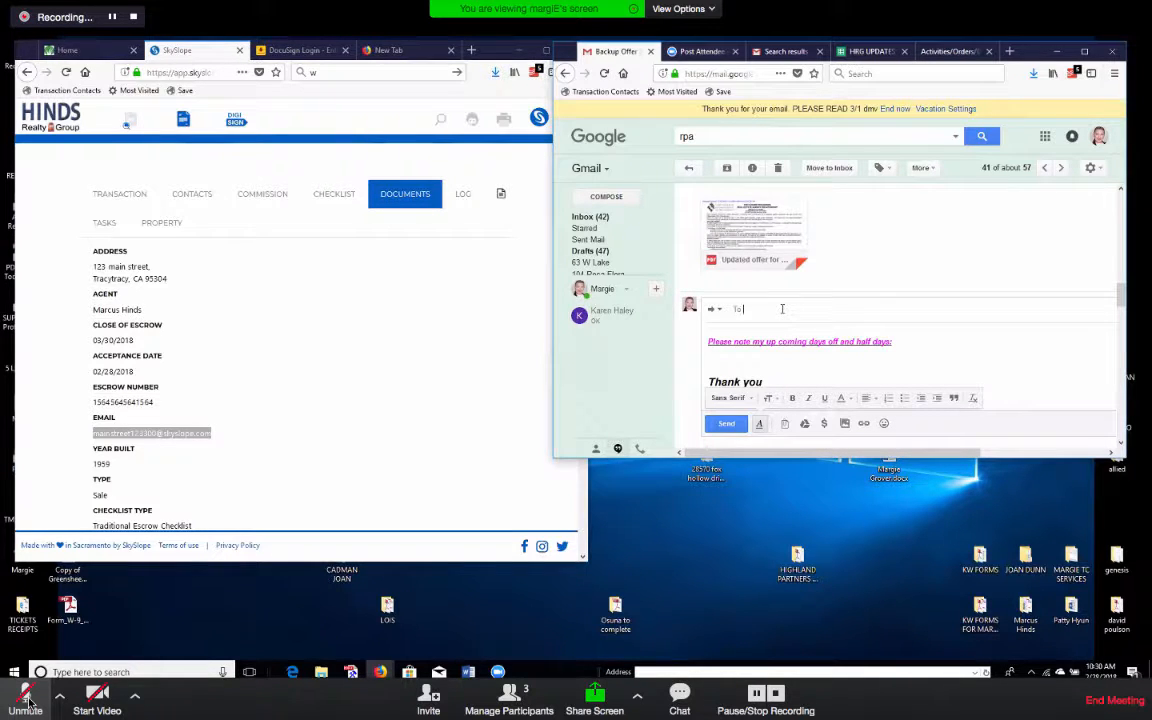
key(ctrl+b)
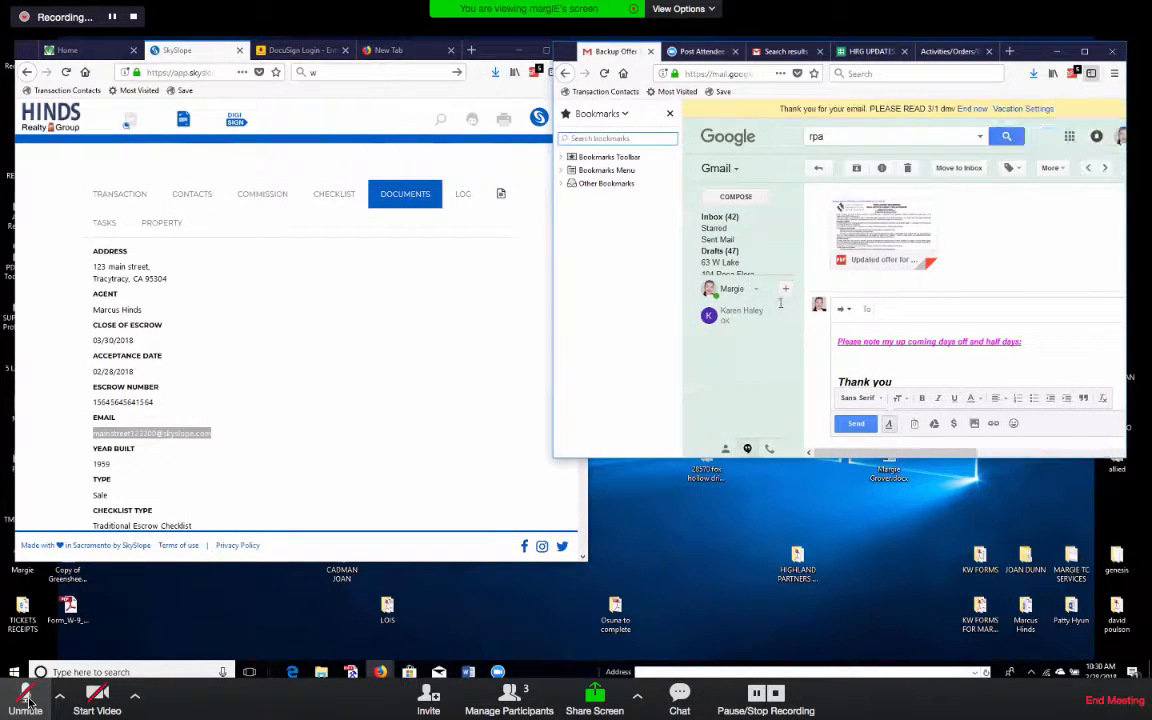
click(669, 115)
click(782, 312)
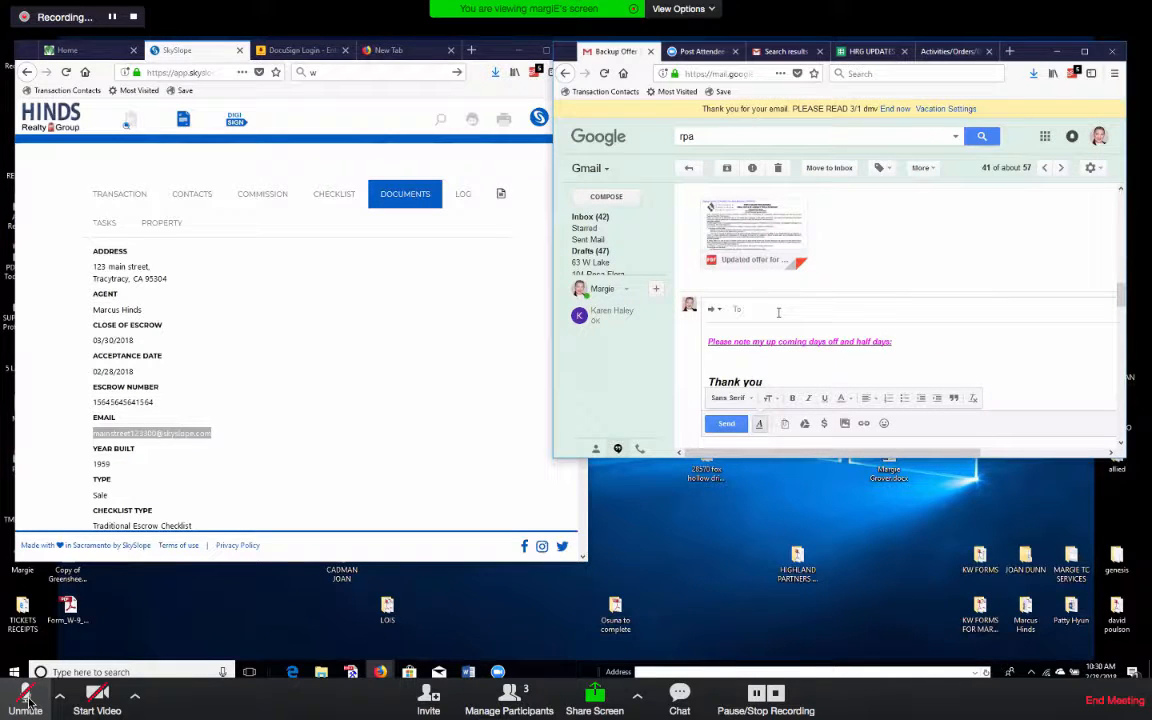
key(ctrl+v)
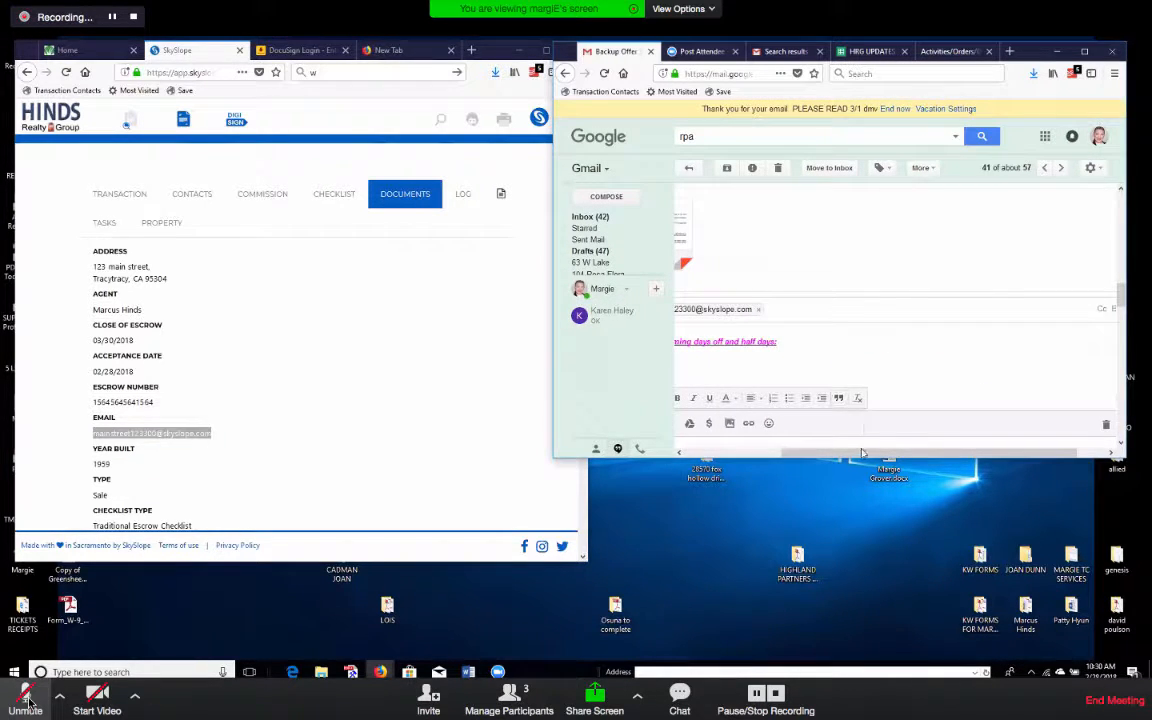
Recopy the transaction address and send the forwarded offer email with its PDF.
drag(863, 453, 714, 453)
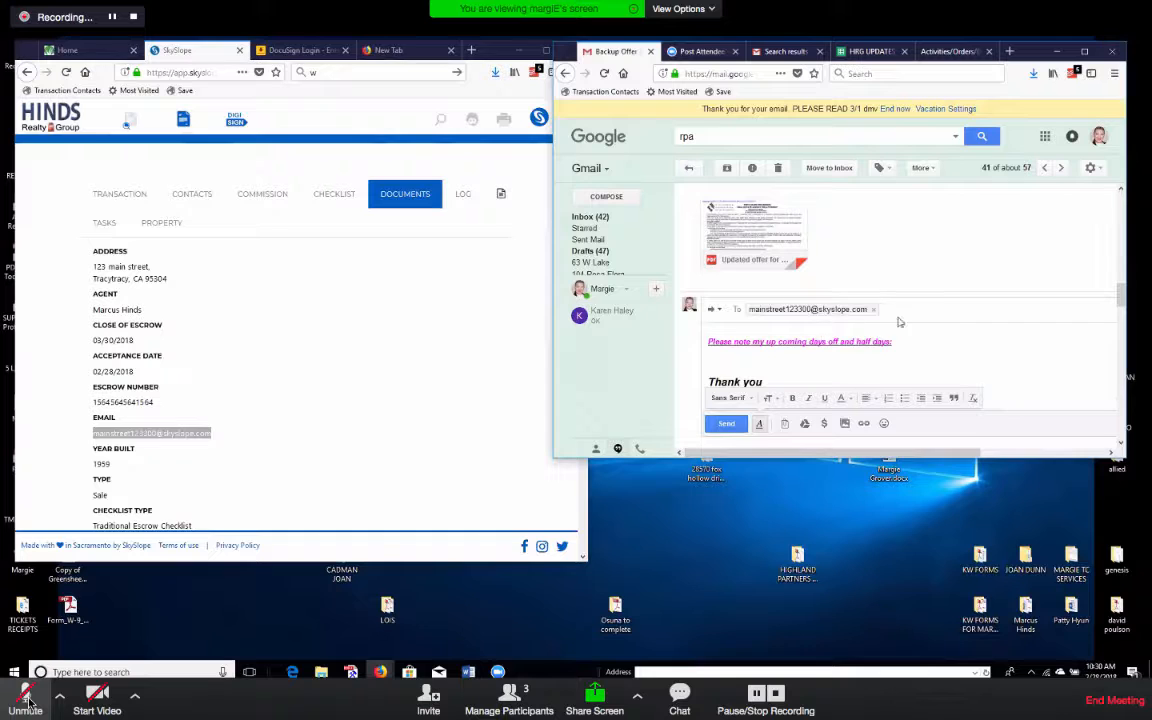
right_click(157, 436)
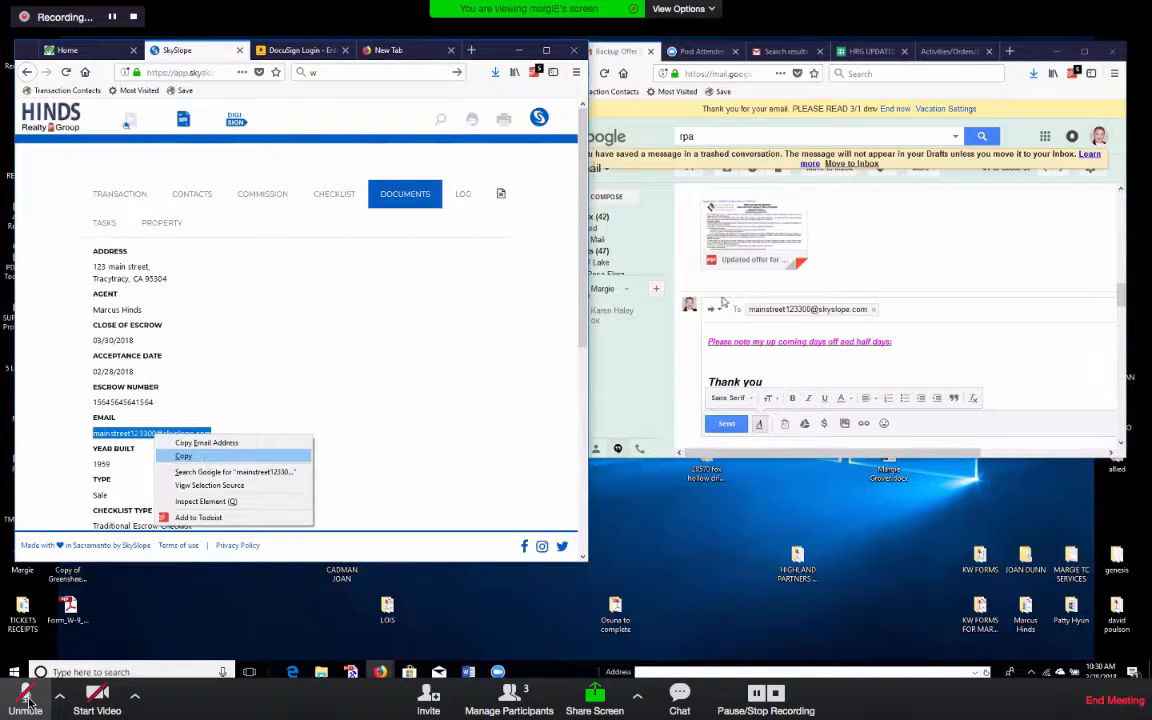
click(190, 456)
right_click(927, 315)
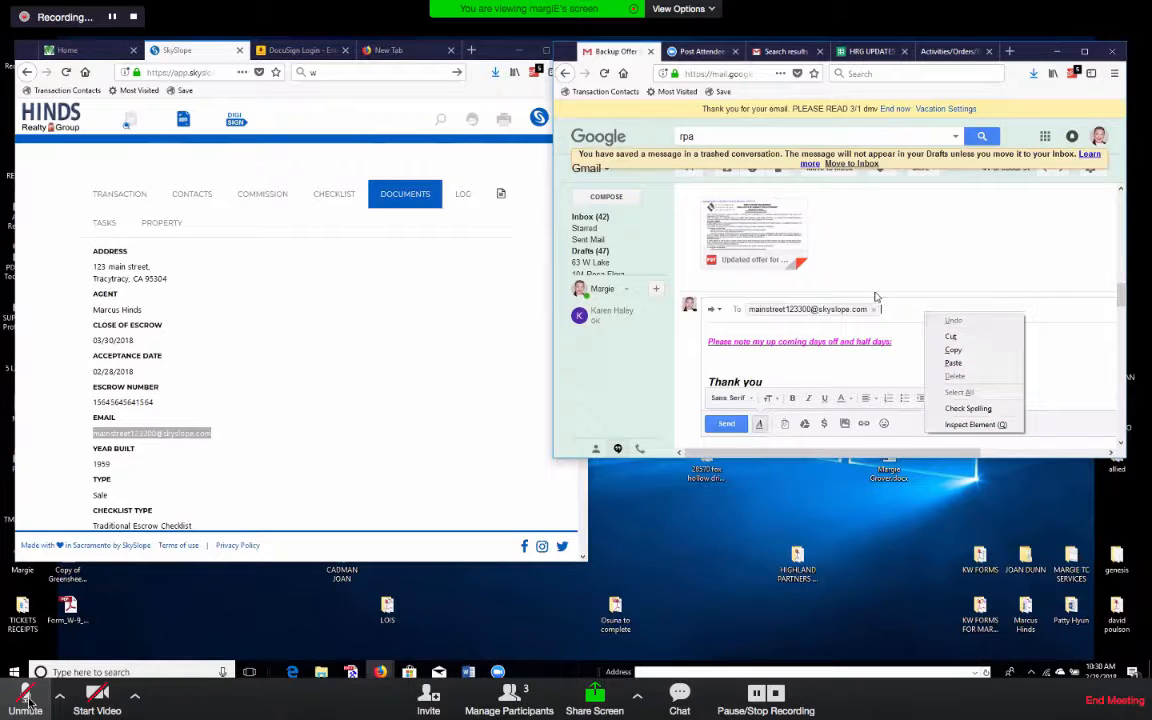
click(903, 251)
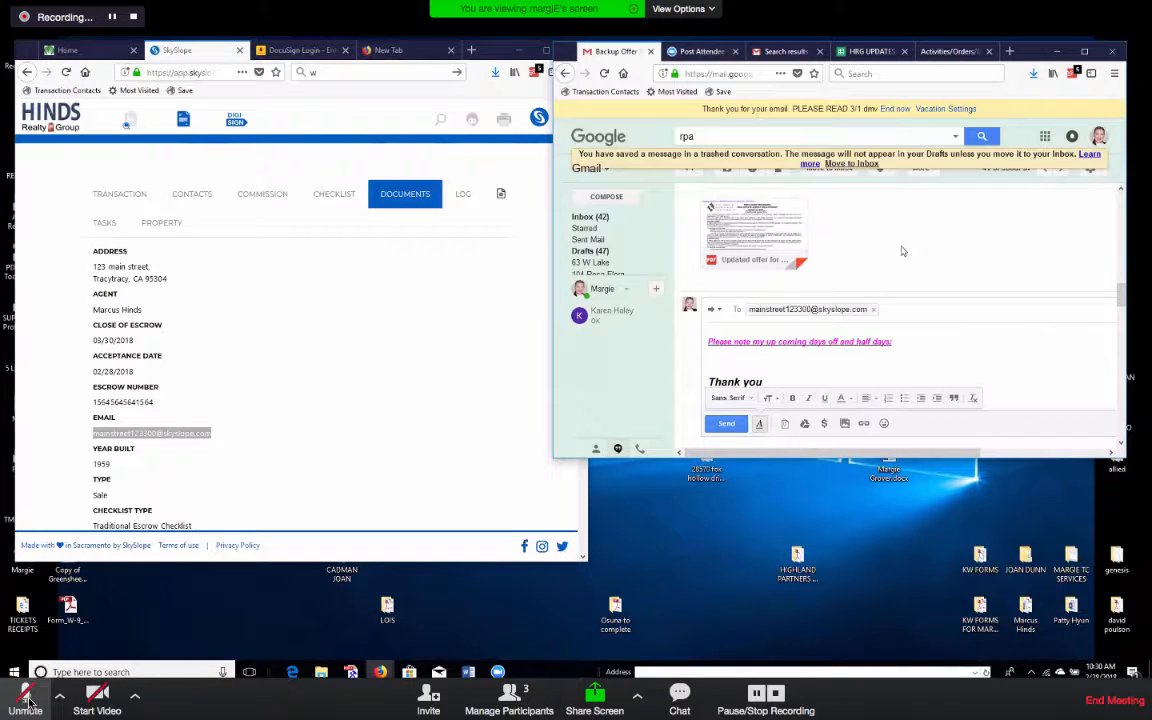
click(727, 423)
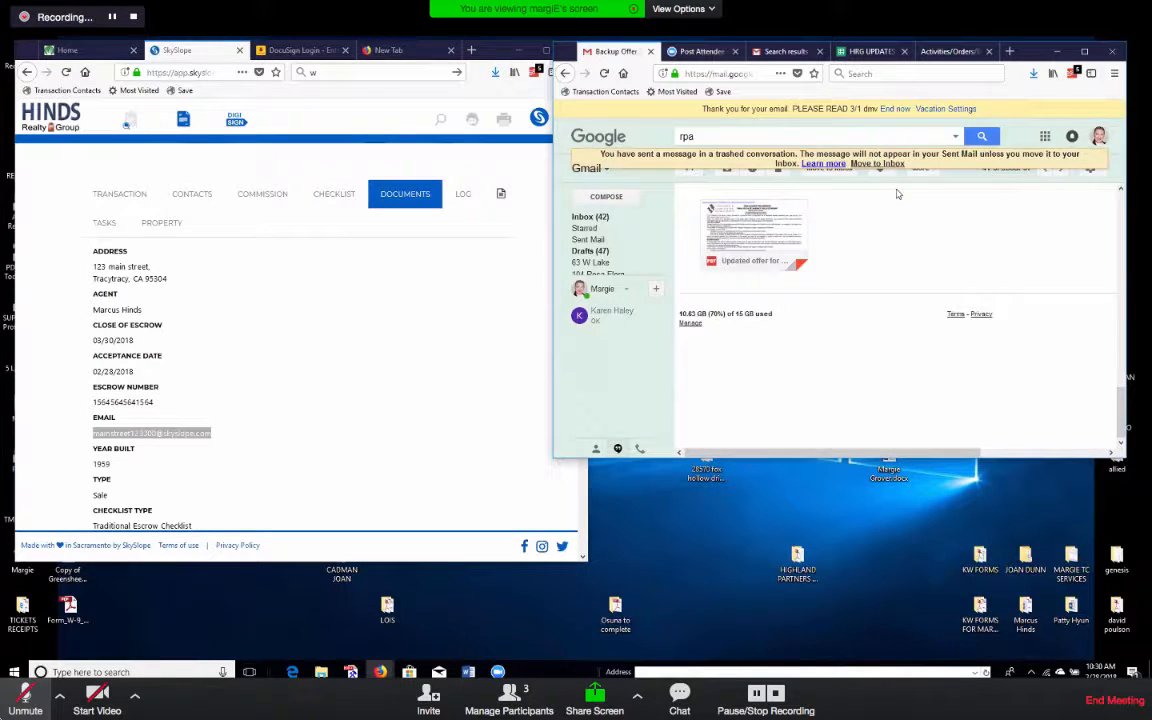
click(434, 105)
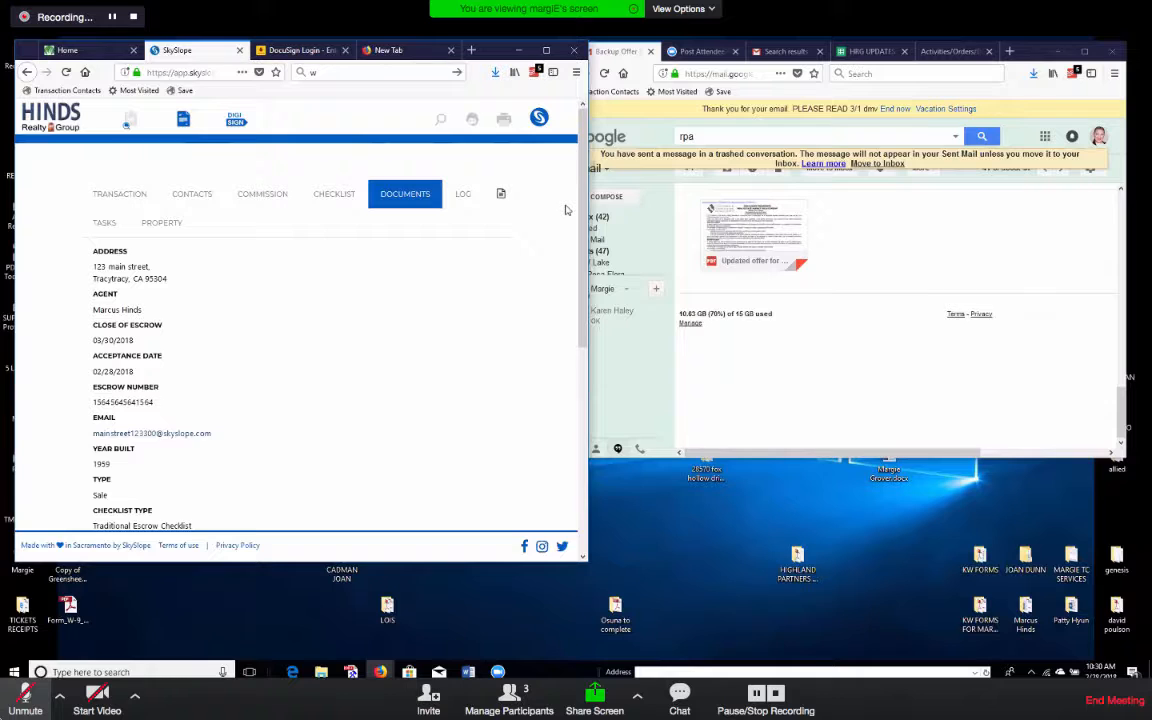
drag(498, 50, 522, 152)
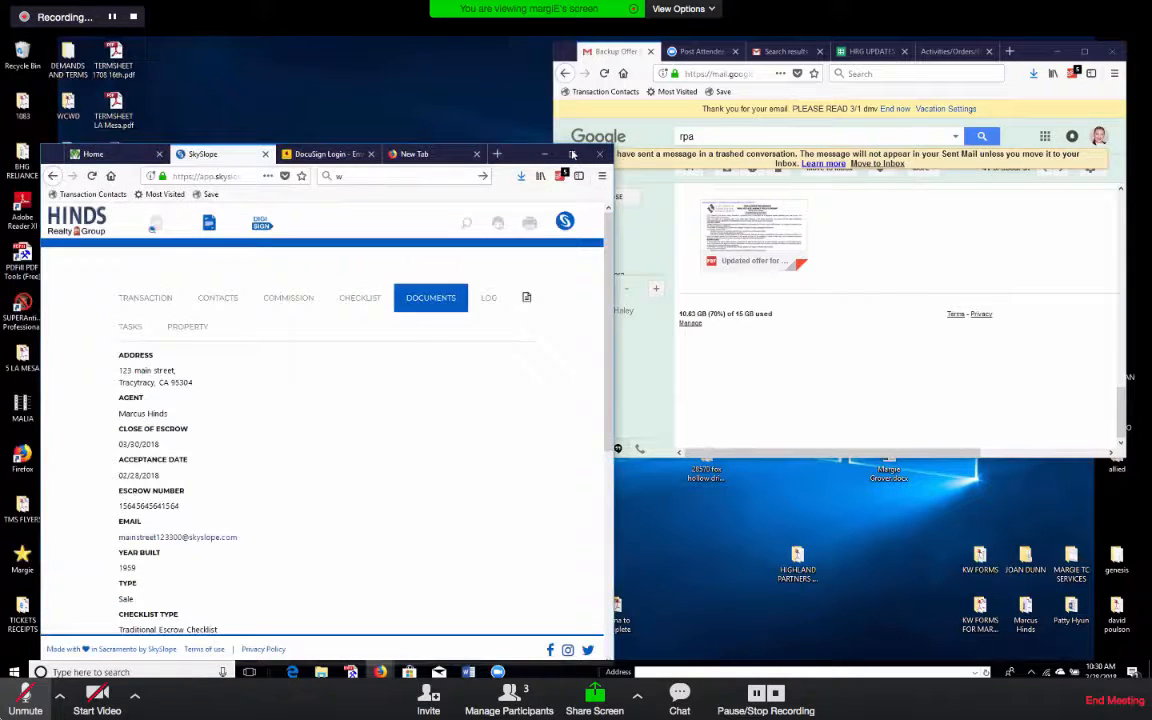
Maximize SkySlope, go to the transaction's Documents page and open the File Upload dialog.
click(572, 154)
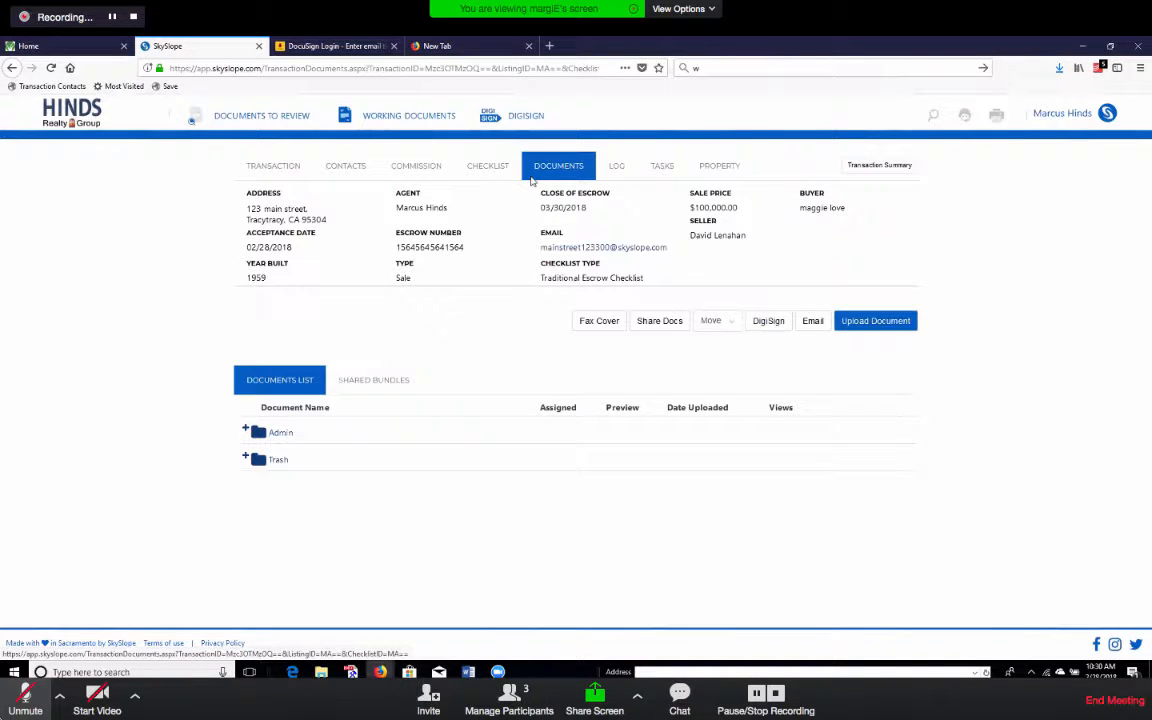
click(502, 169)
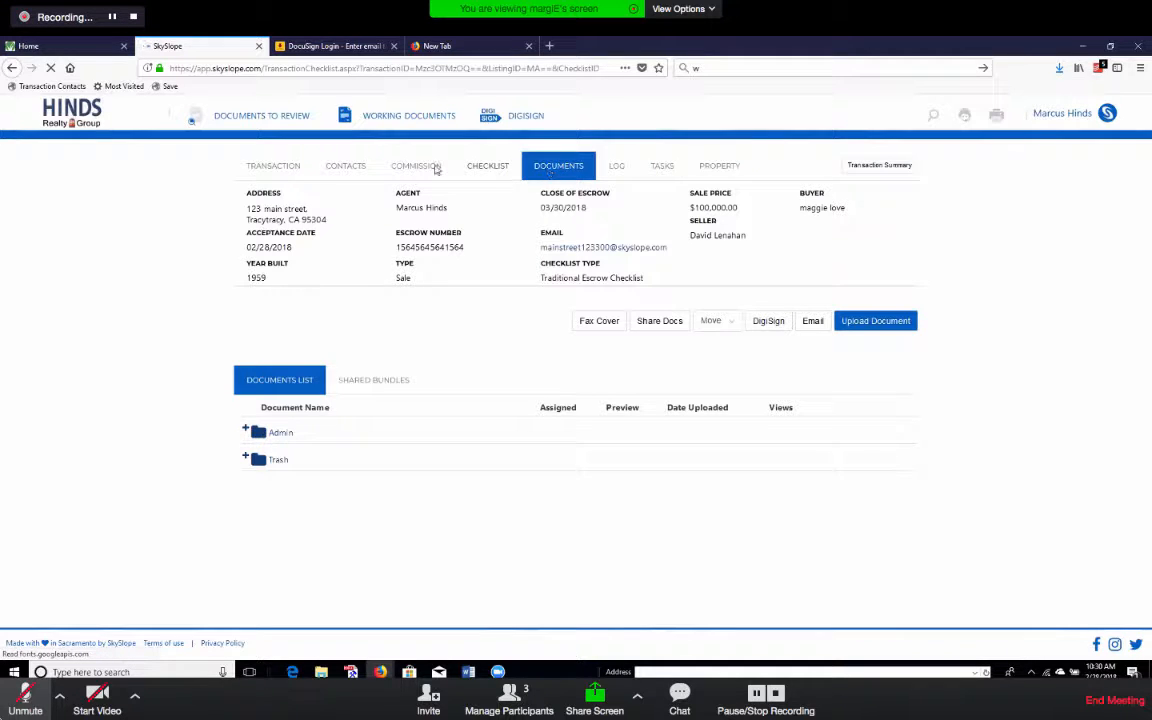
click(551, 167)
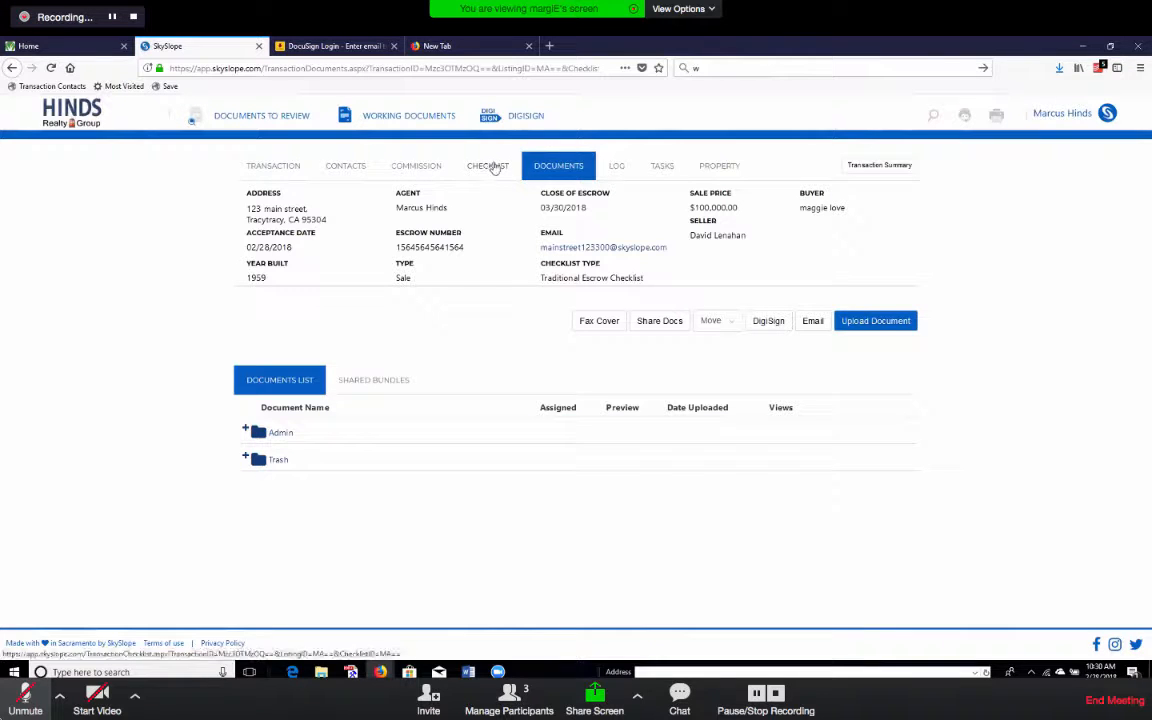
click(886, 323)
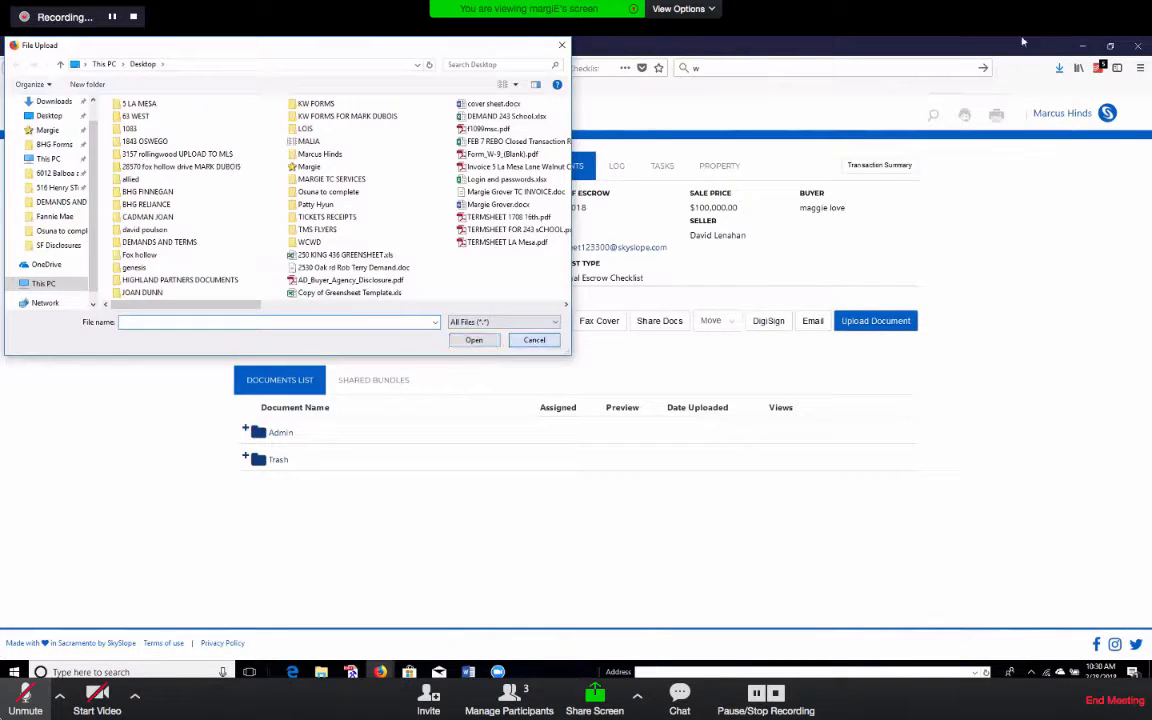
Cancel the file picker and open the Gmail offer attachment in Adobe Reader.
click(534, 341)
click(1110, 46)
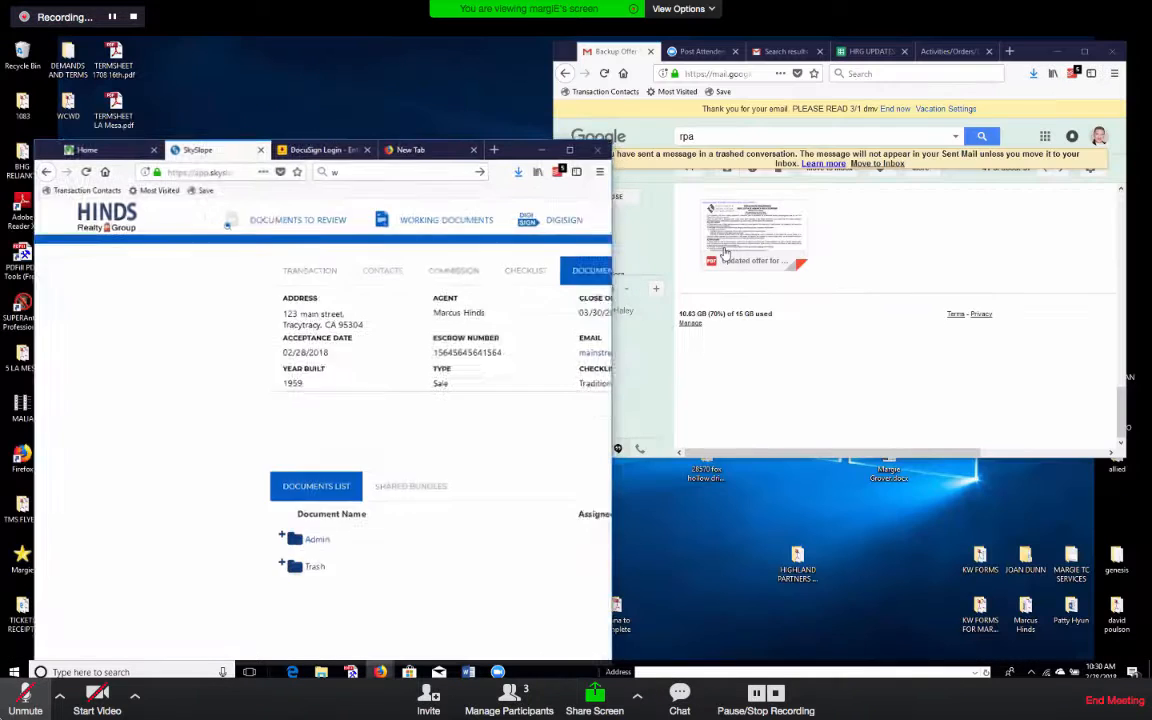
click(735, 259)
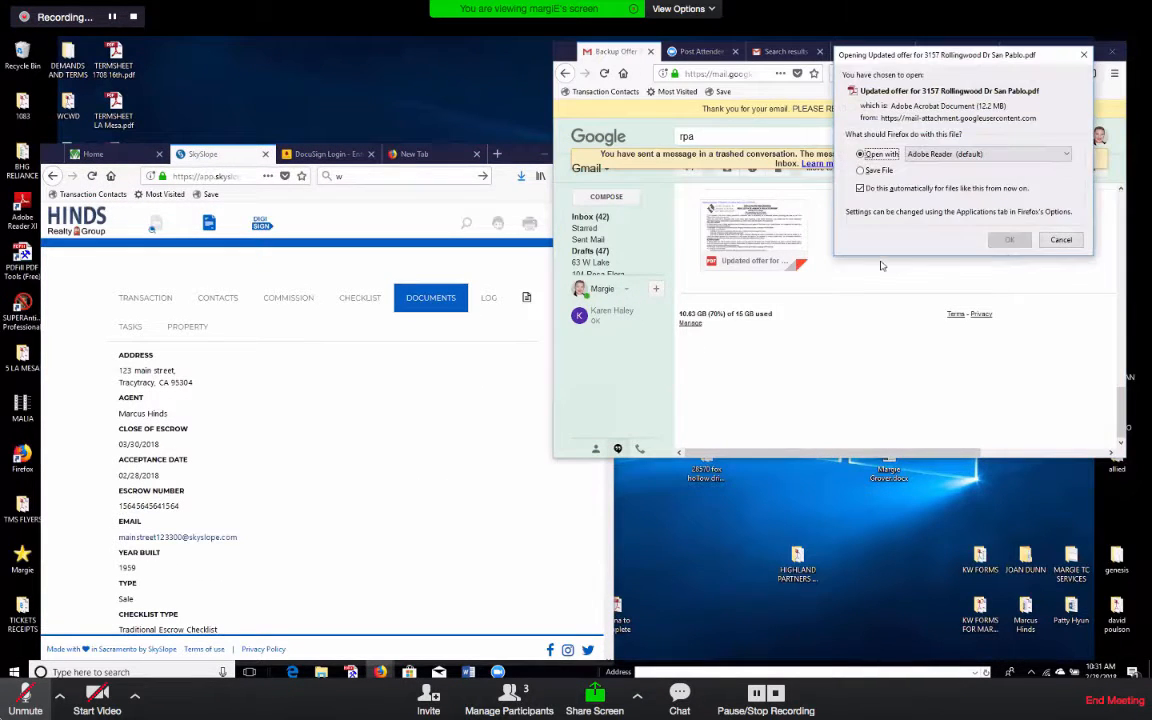
click(1006, 239)
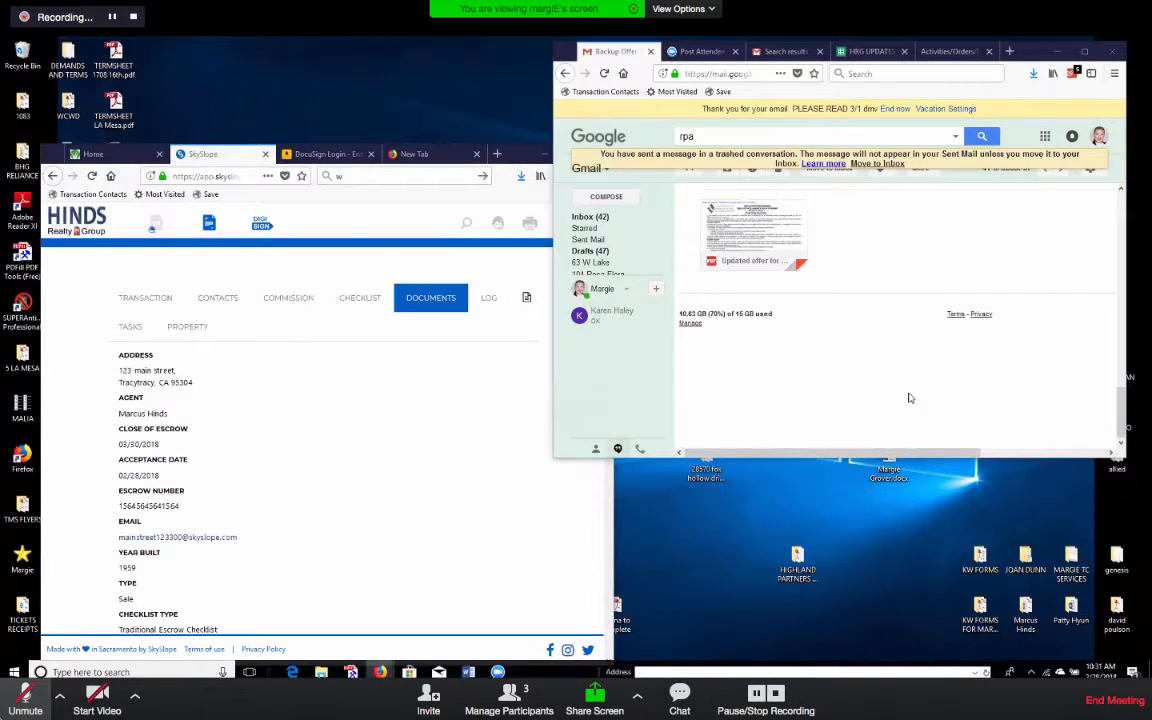
click(623, 374)
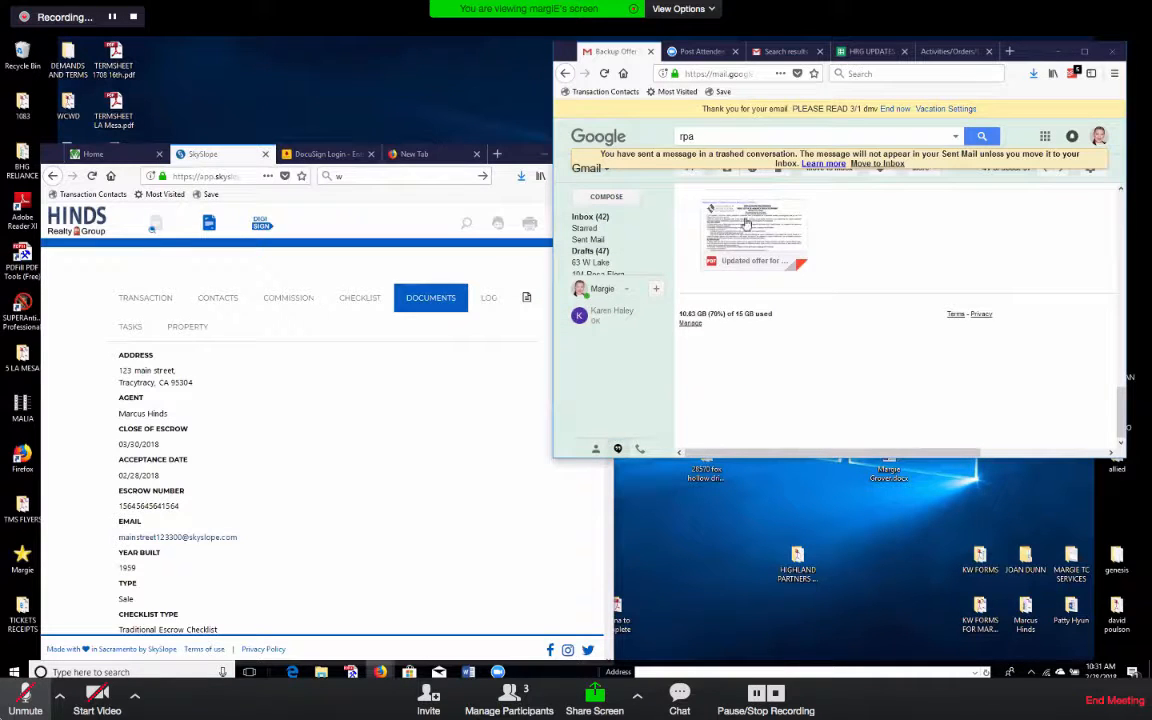
Save a copy of the 73-page offer PDF to the Desktop and close Reader.
mouse_move(812, 256)
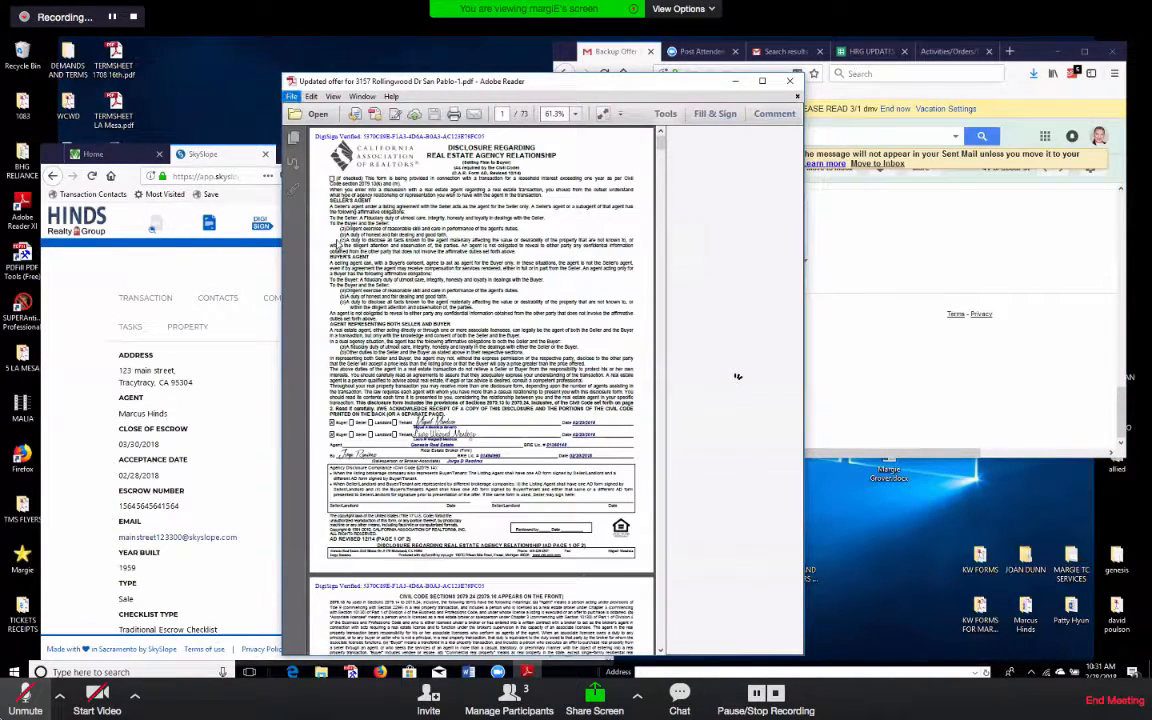
click(291, 97)
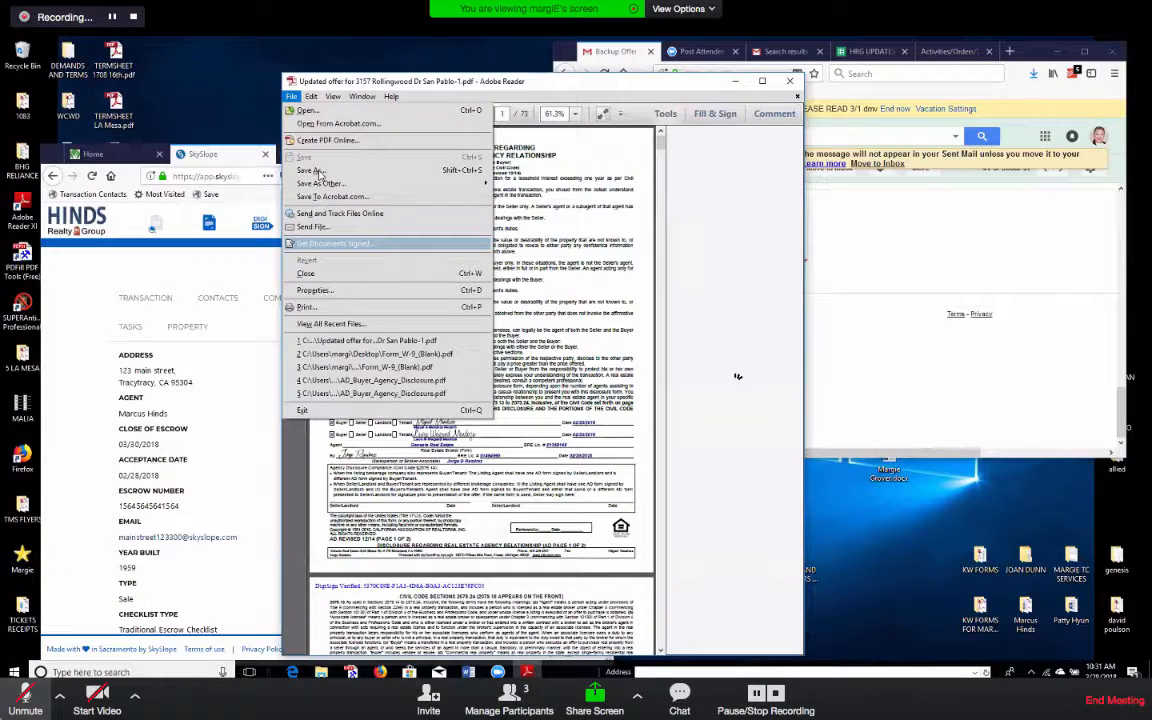
click(319, 304)
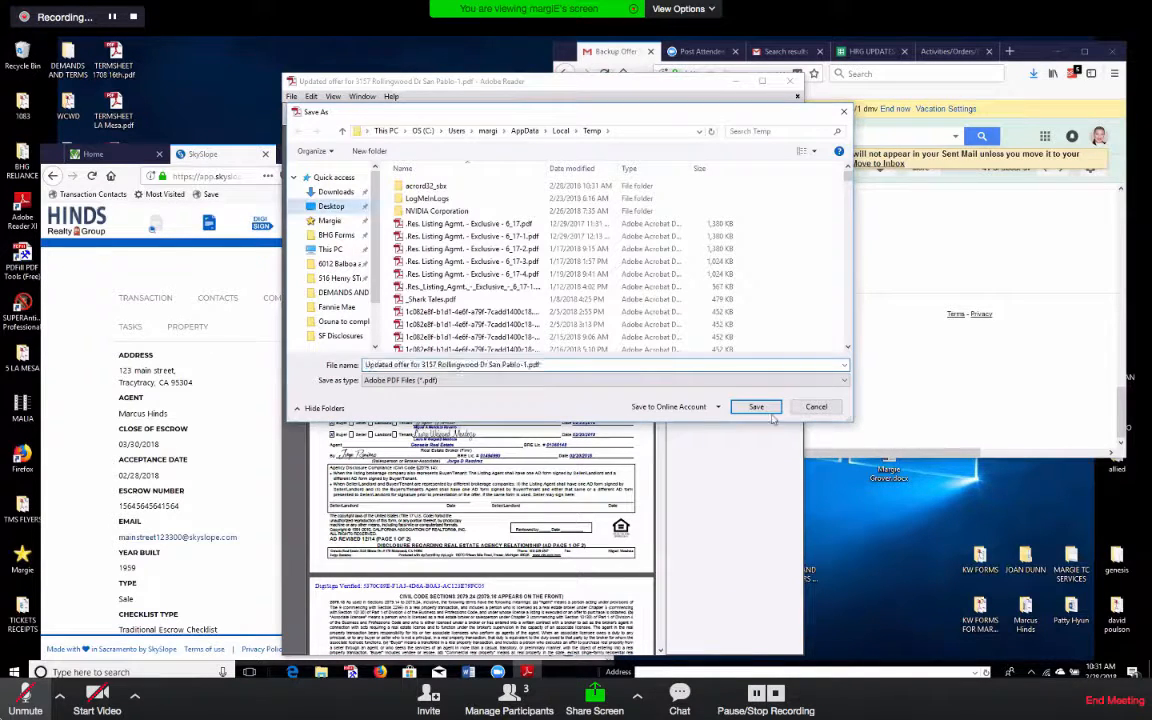
click(757, 407)
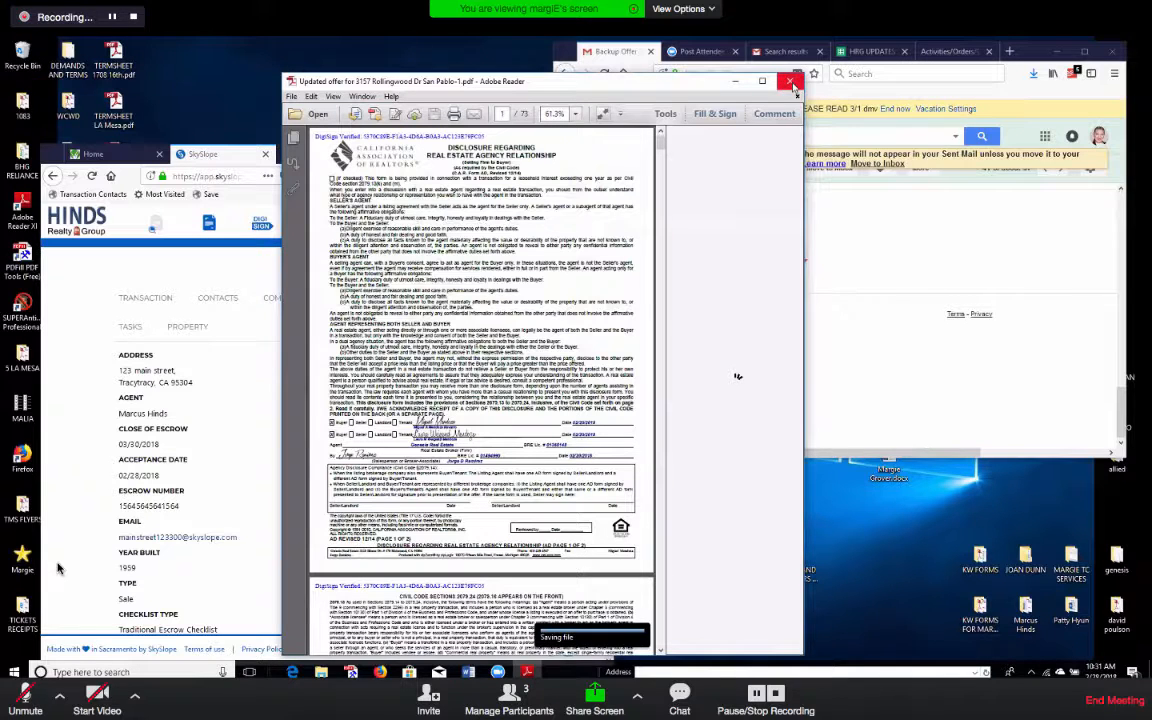
click(791, 81)
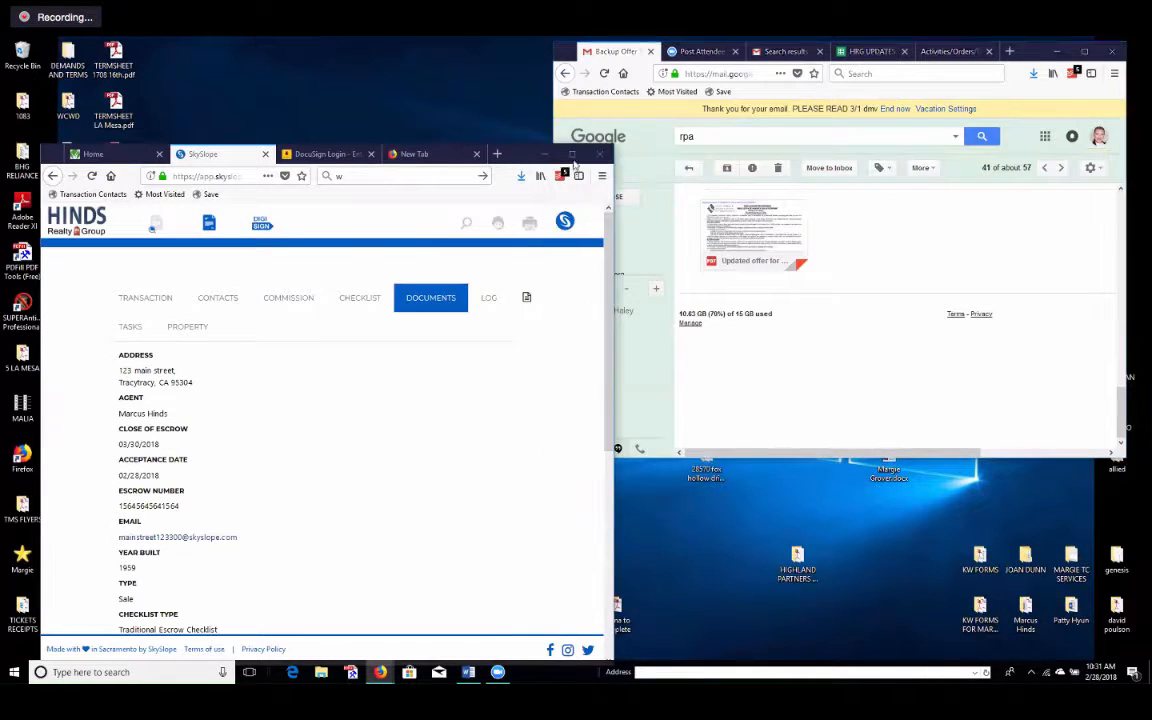
click(572, 155)
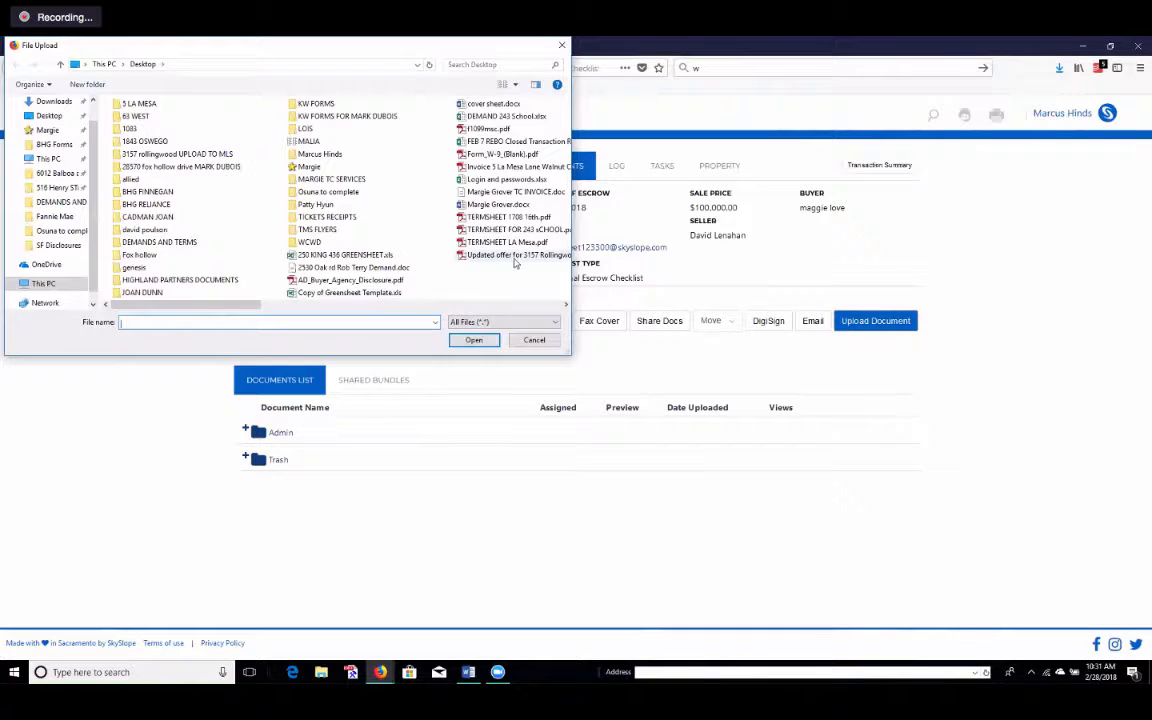
click(515, 256)
click(473, 339)
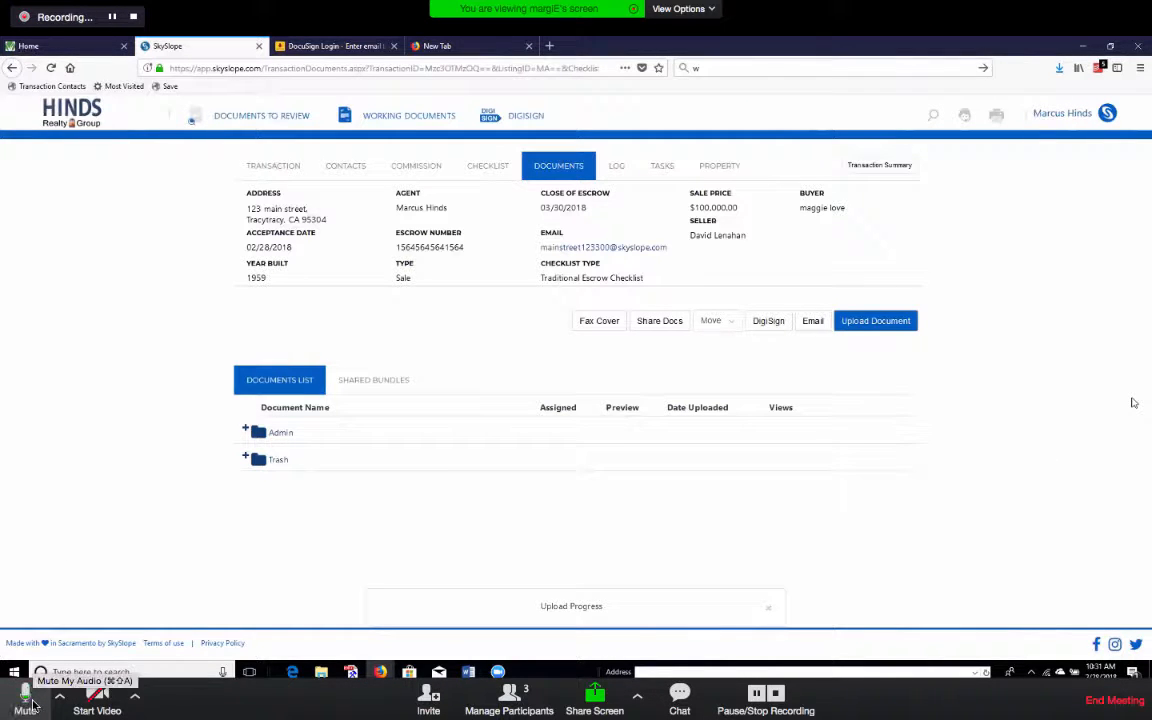
click(27, 700)
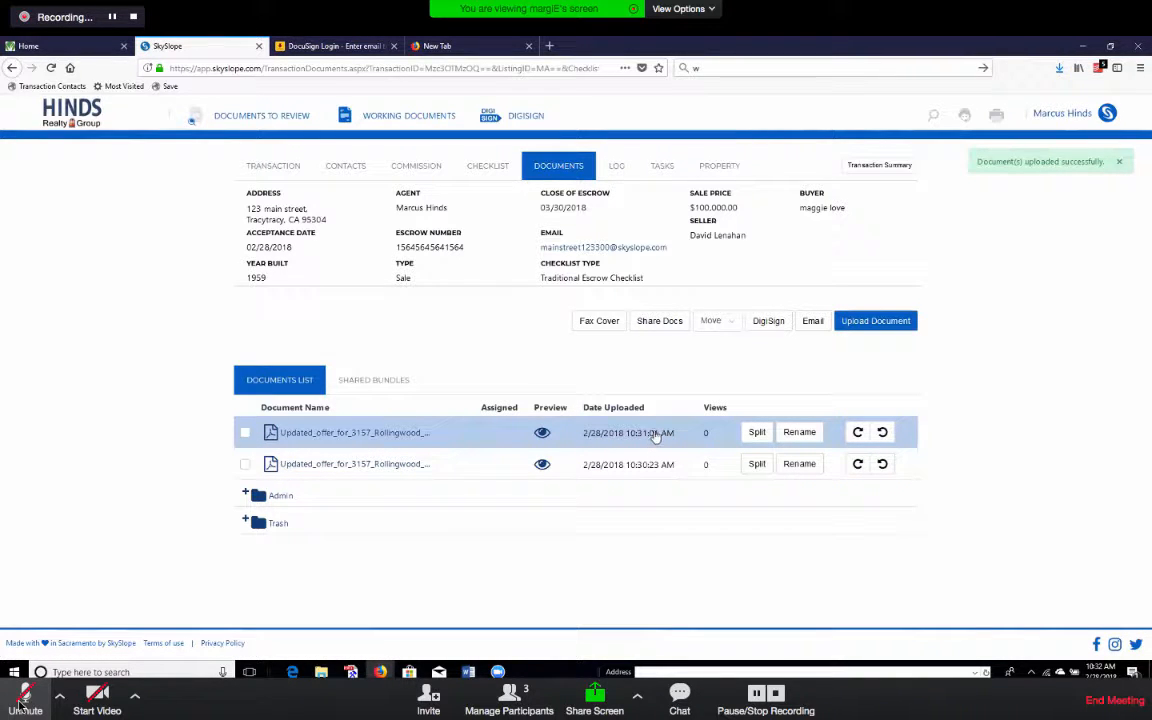
Open the Split Document dialog for the 10:31:01 AM Updated_offer file.
click(22, 698)
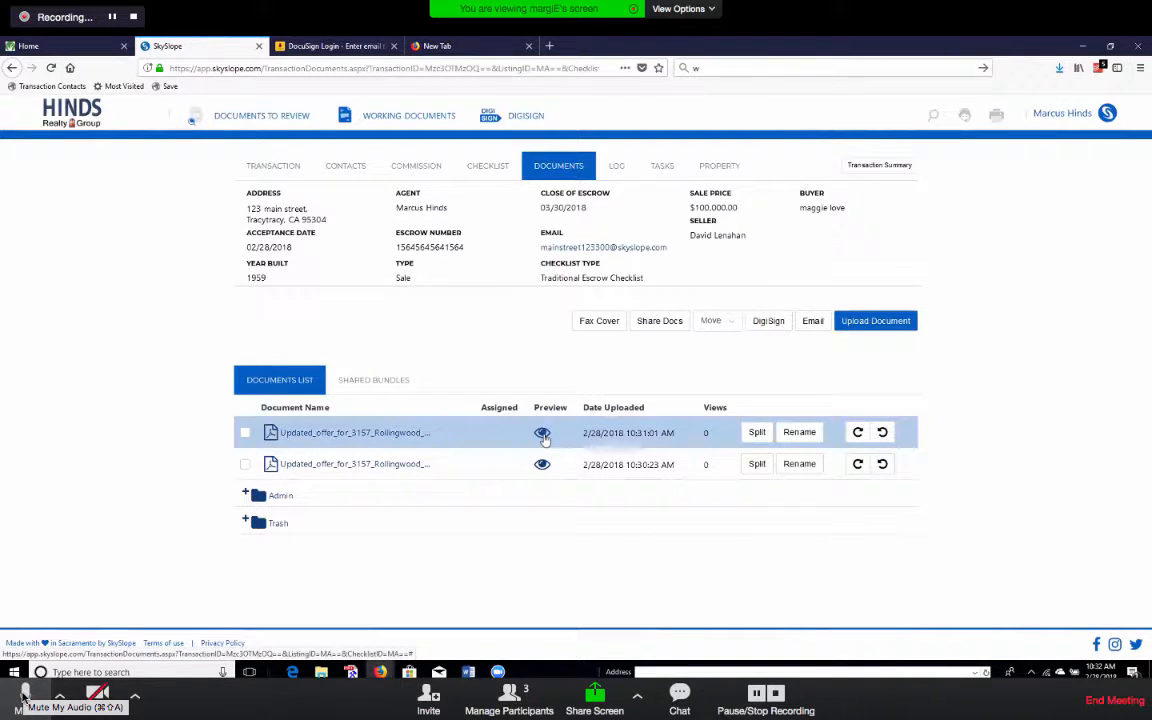
click(542, 434)
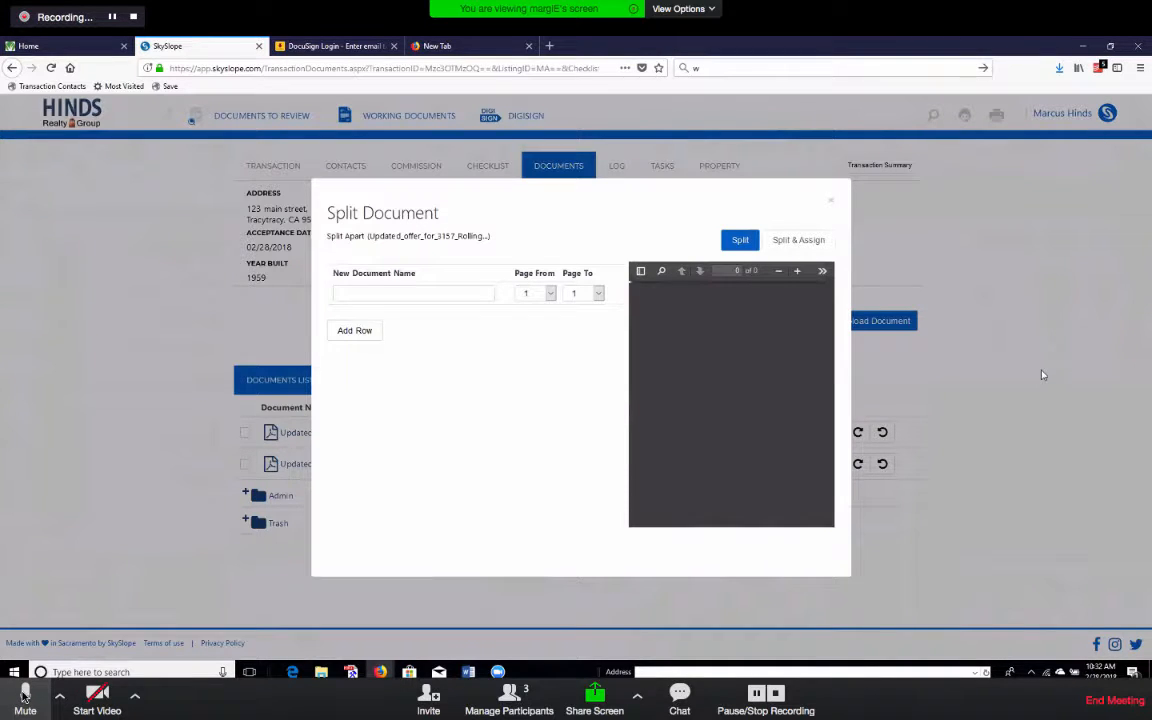
Zoom in the Split Document preview and scroll through the offer's first pages.
click(24, 694)
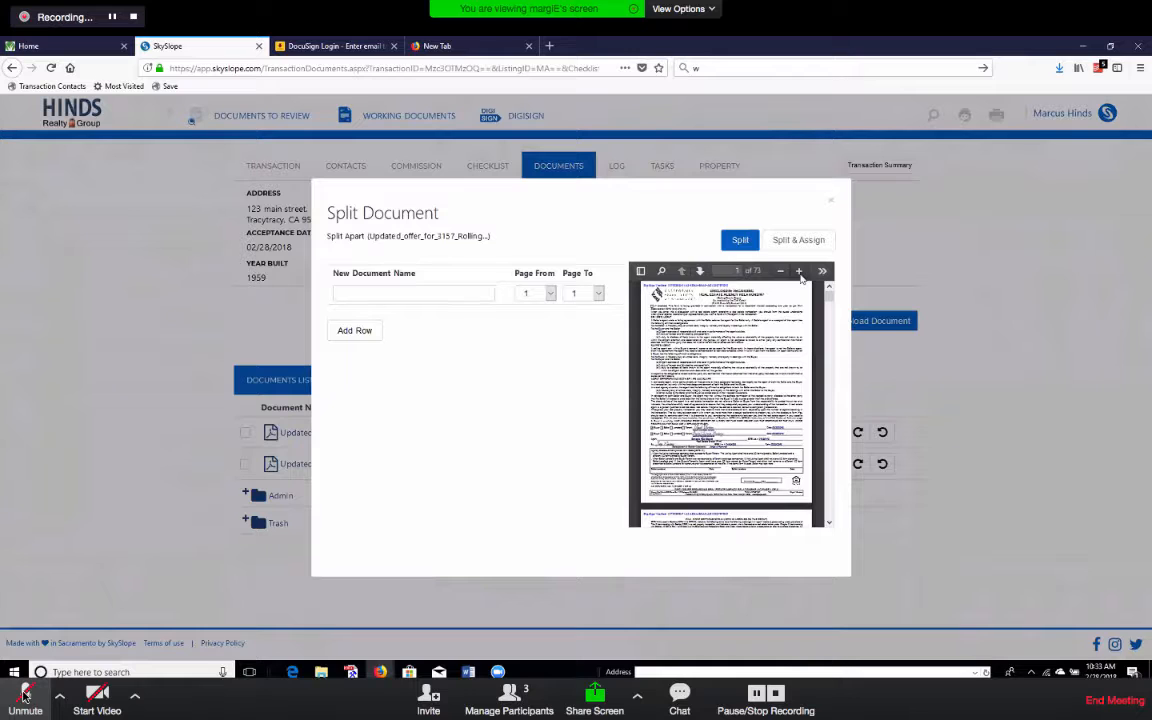
click(798, 271)
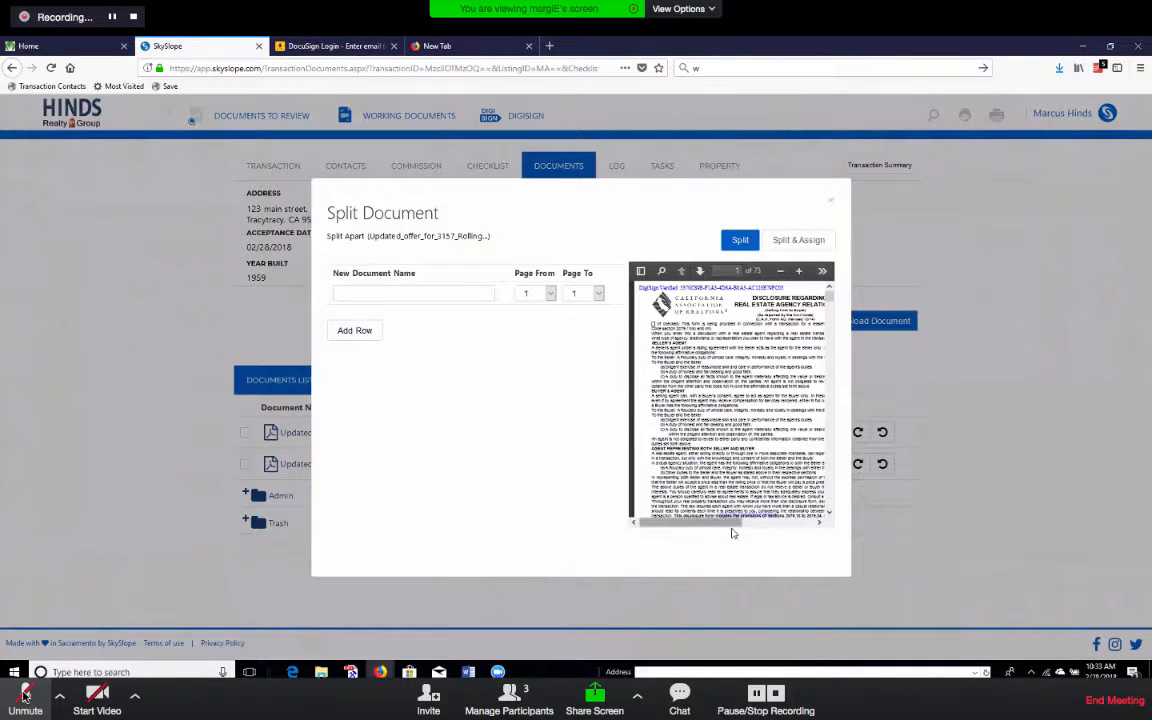
scroll(731, 480, down, 5)
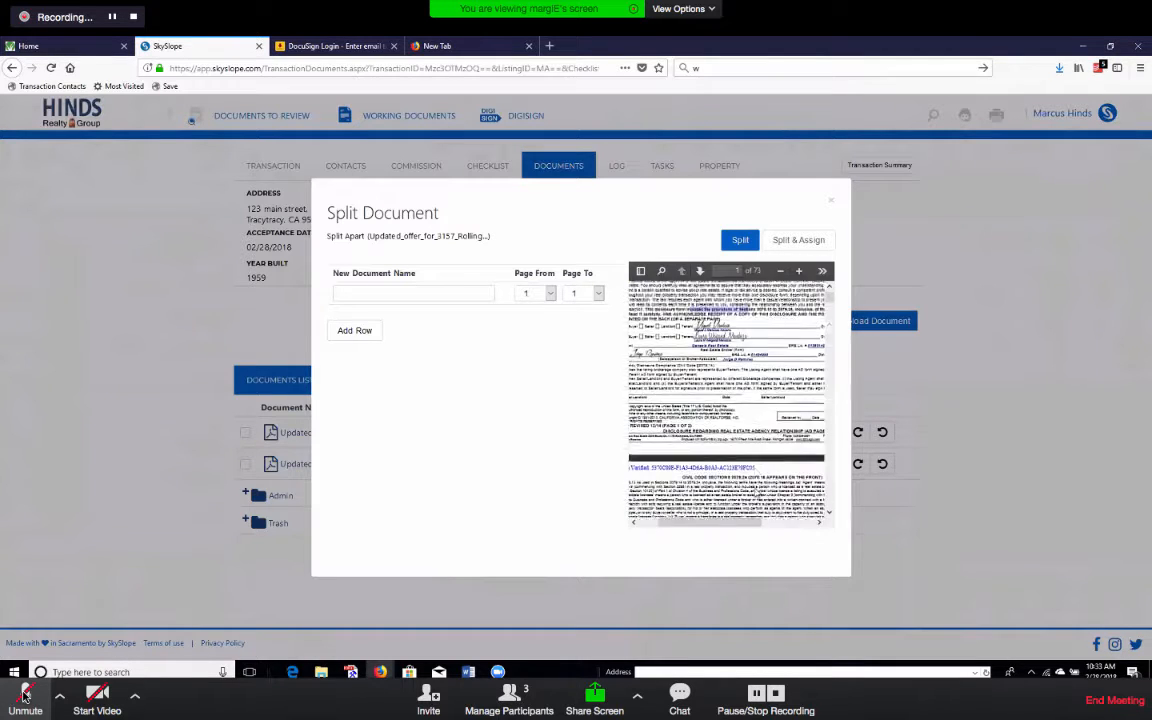
scroll(757, 491, down, 1)
drag(757, 523, 842, 523)
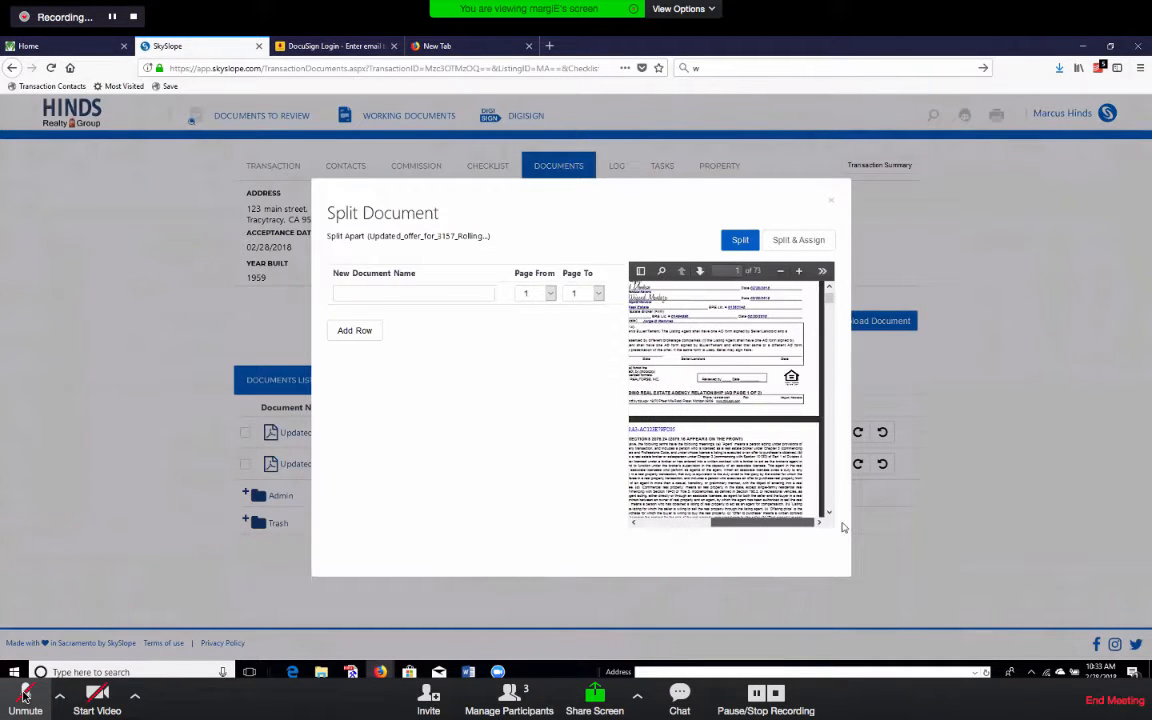
click(24, 695)
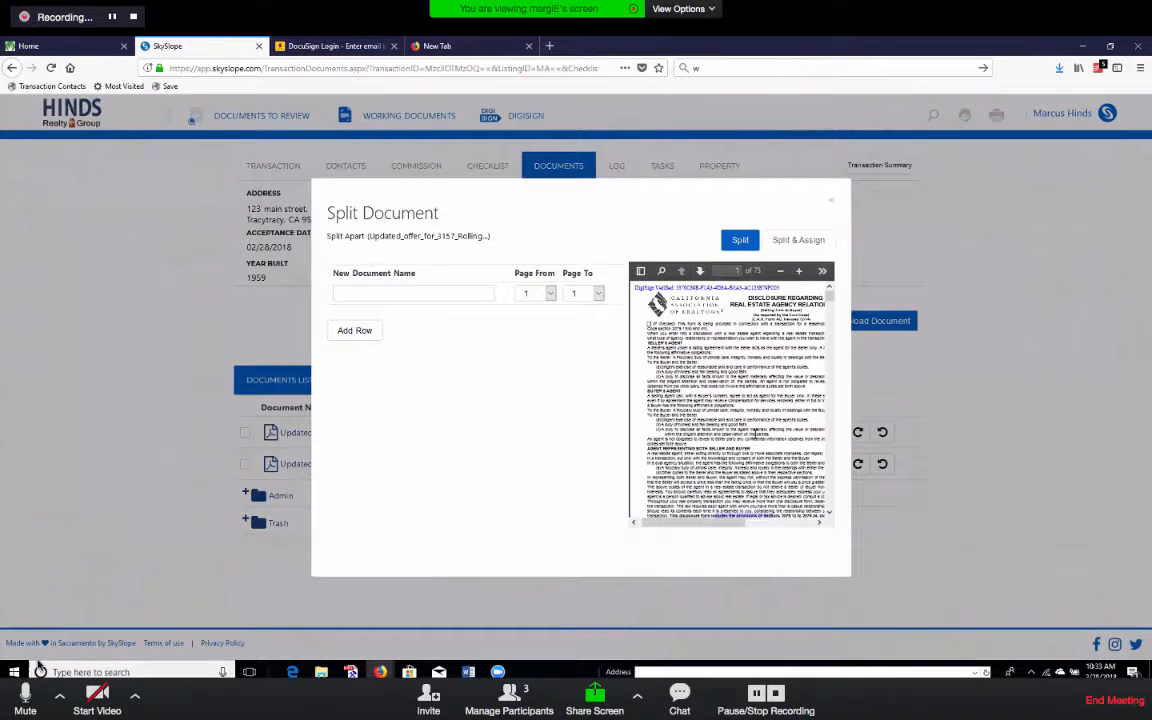
Split pages 1–2 off as 'AD Buyer Agency Disclosure' and add a row for page 3.
click(27, 696)
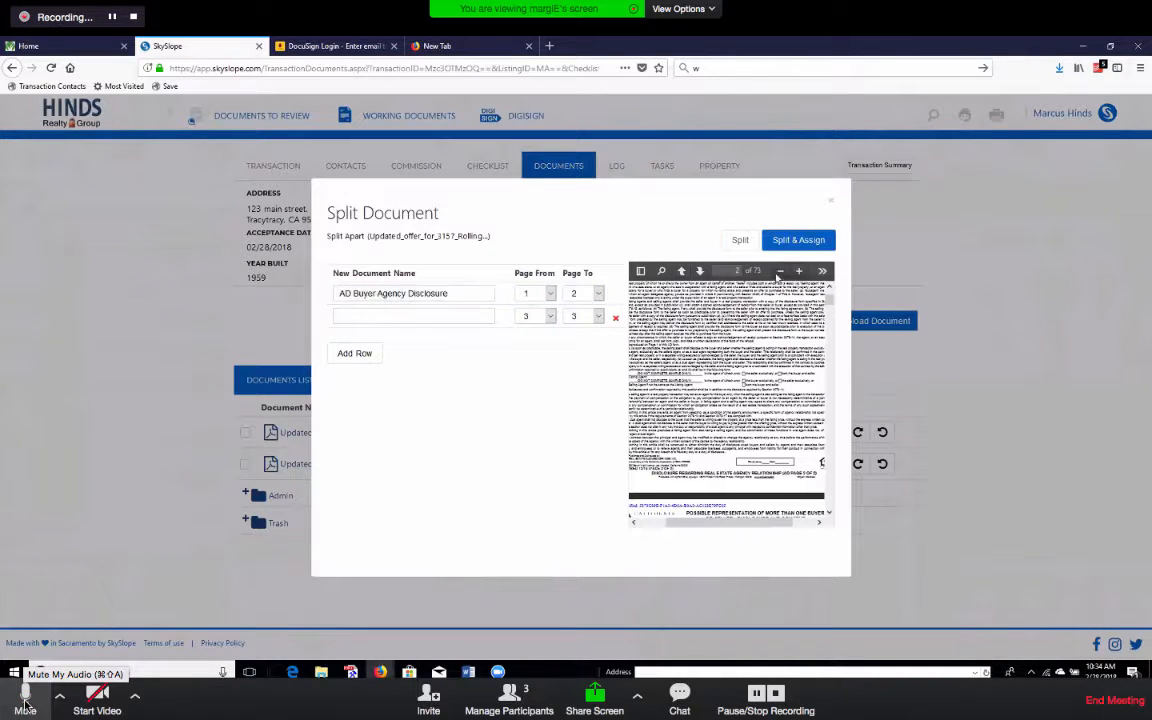
Name page 3 'PRBS-Poss Rep of More One Buyer' and start page 4 as 'WFA-Wire Fraud'.
click(25, 705)
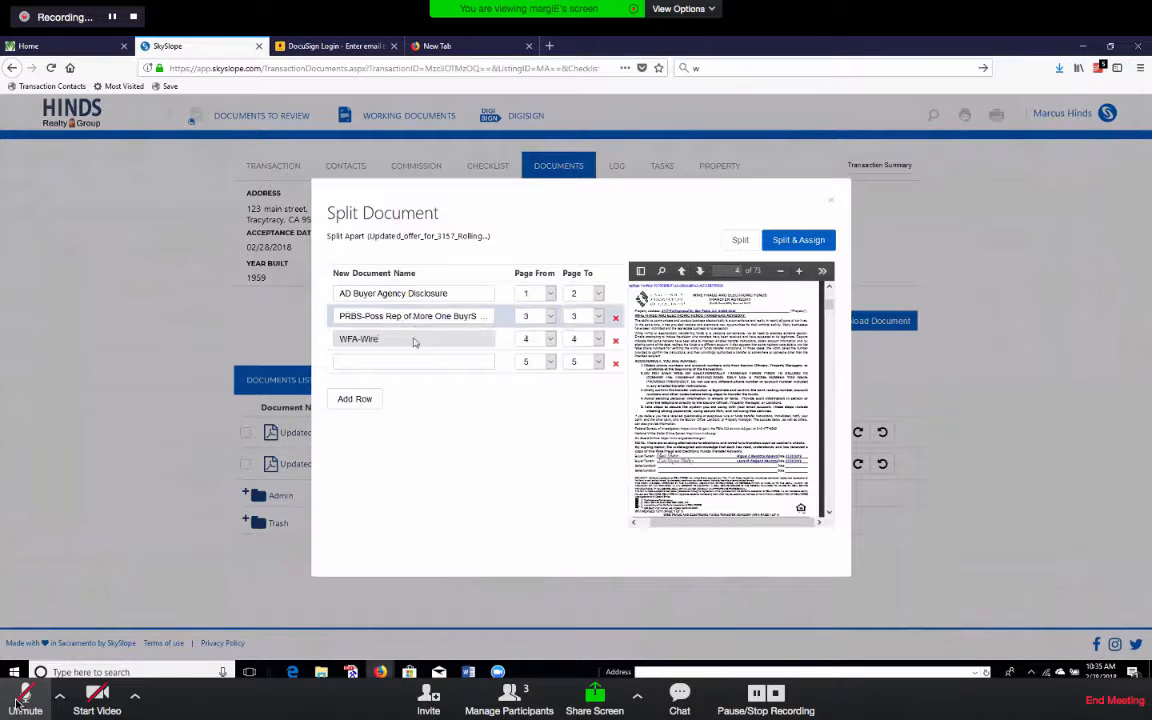
click(16, 702)
click(16, 702)
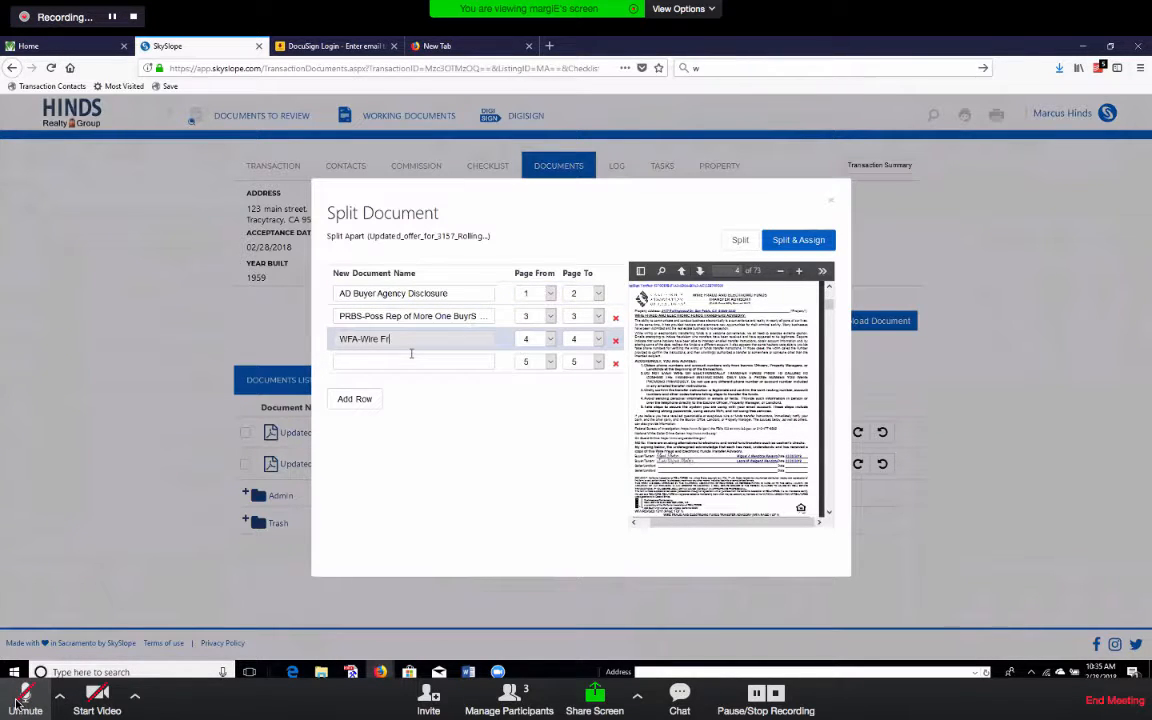
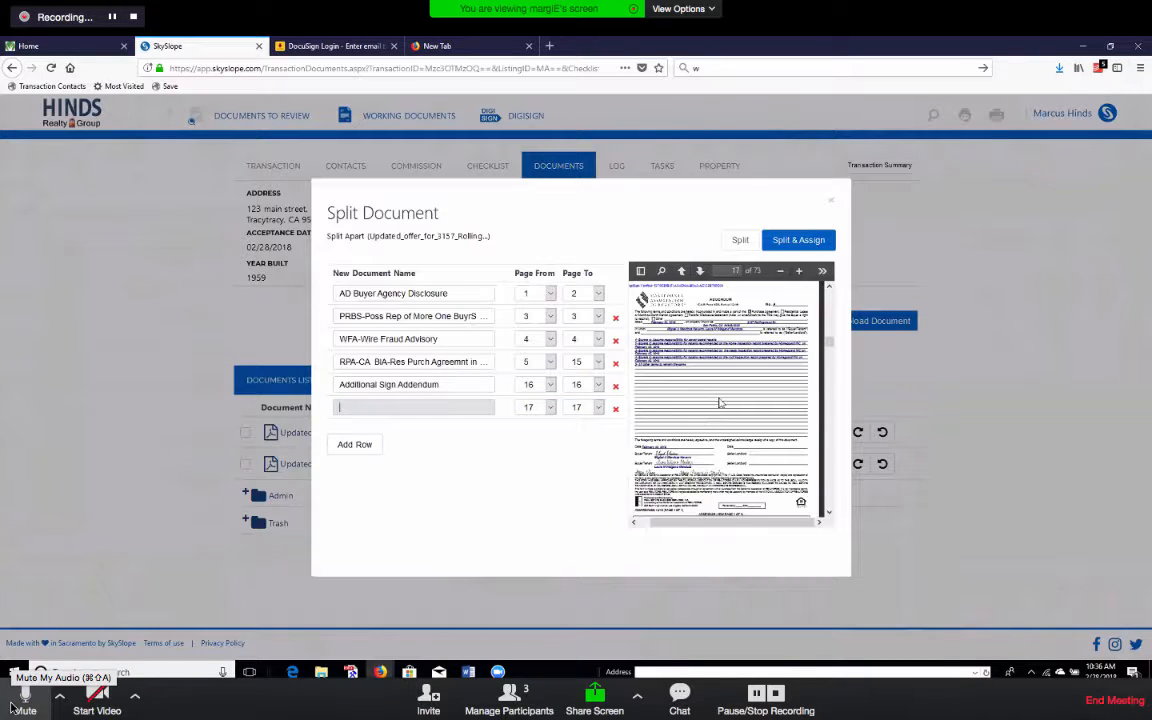
Enter 'Addendum A' as page 17's document name and flip between preview pages 17 and 18.
text(dde)
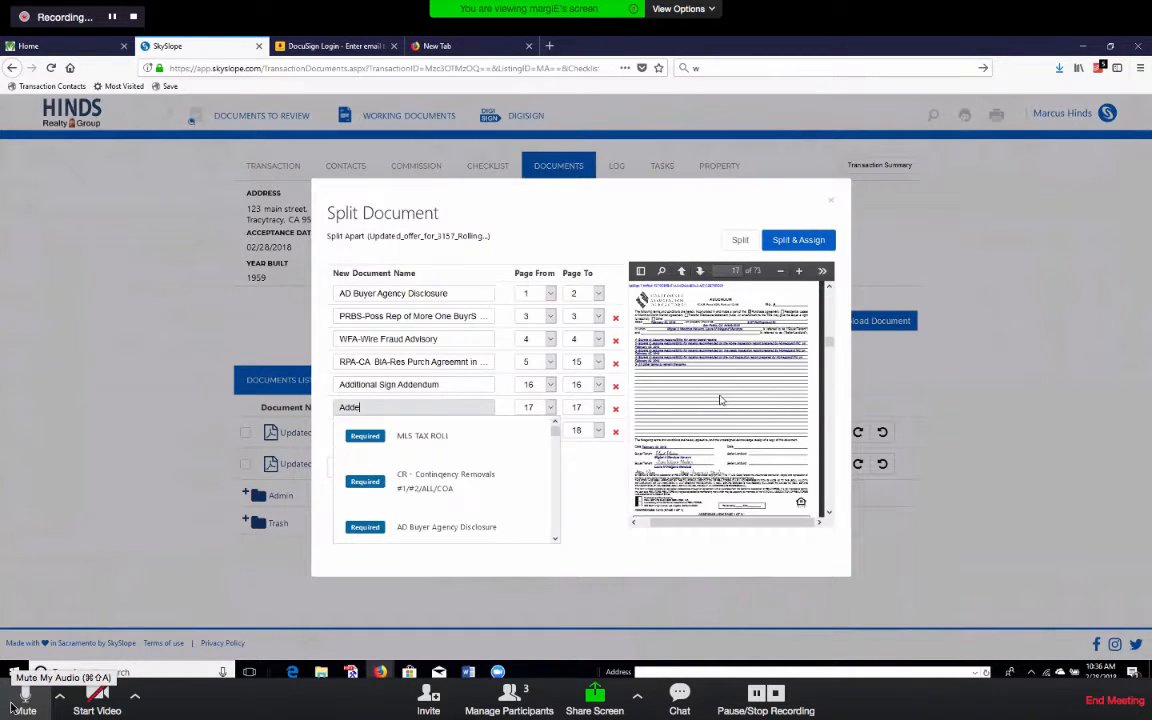
text(ndum )
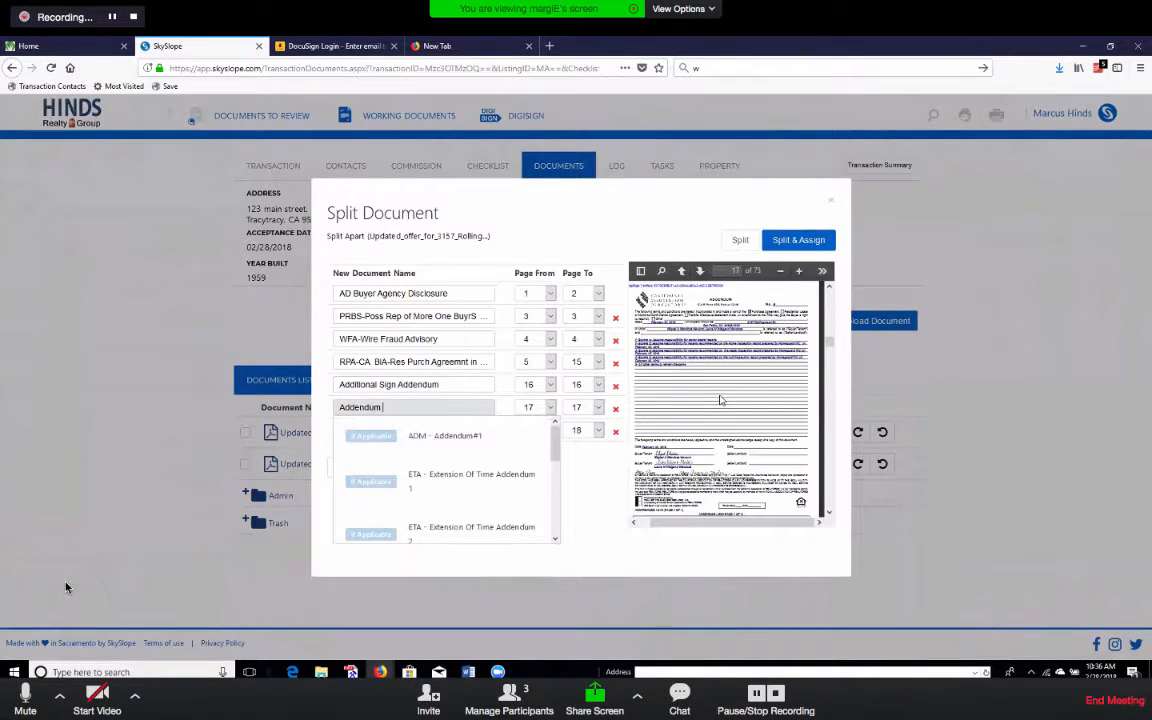
text(A)
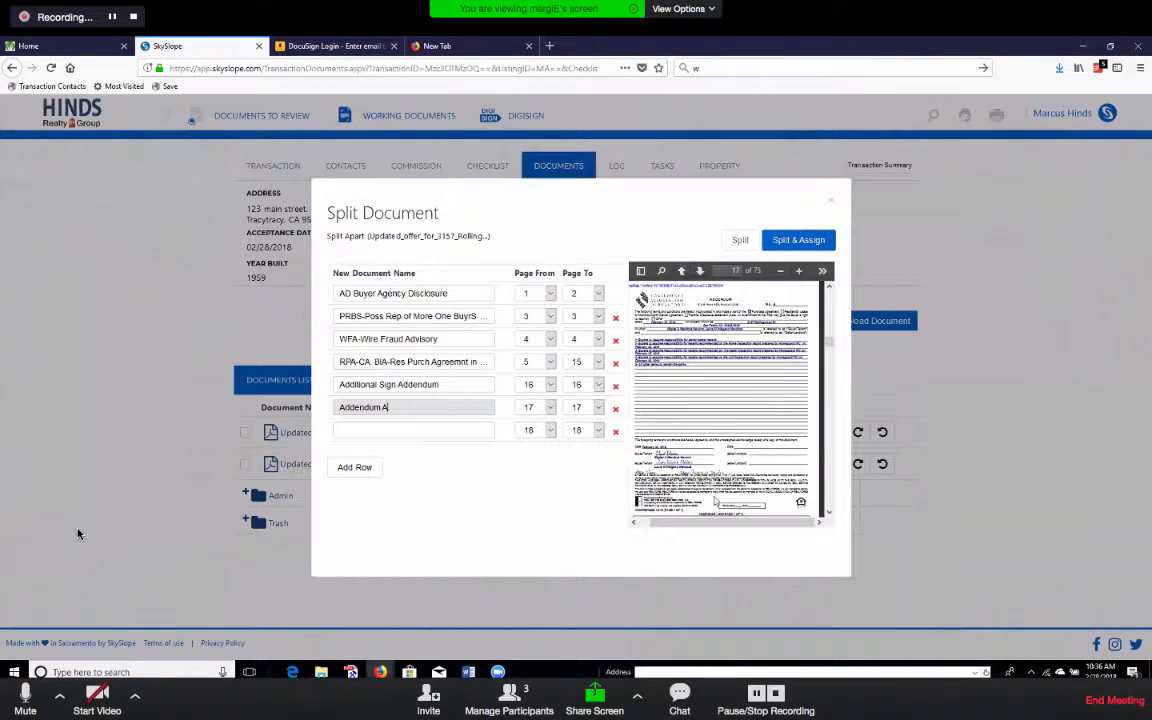
click(700, 272)
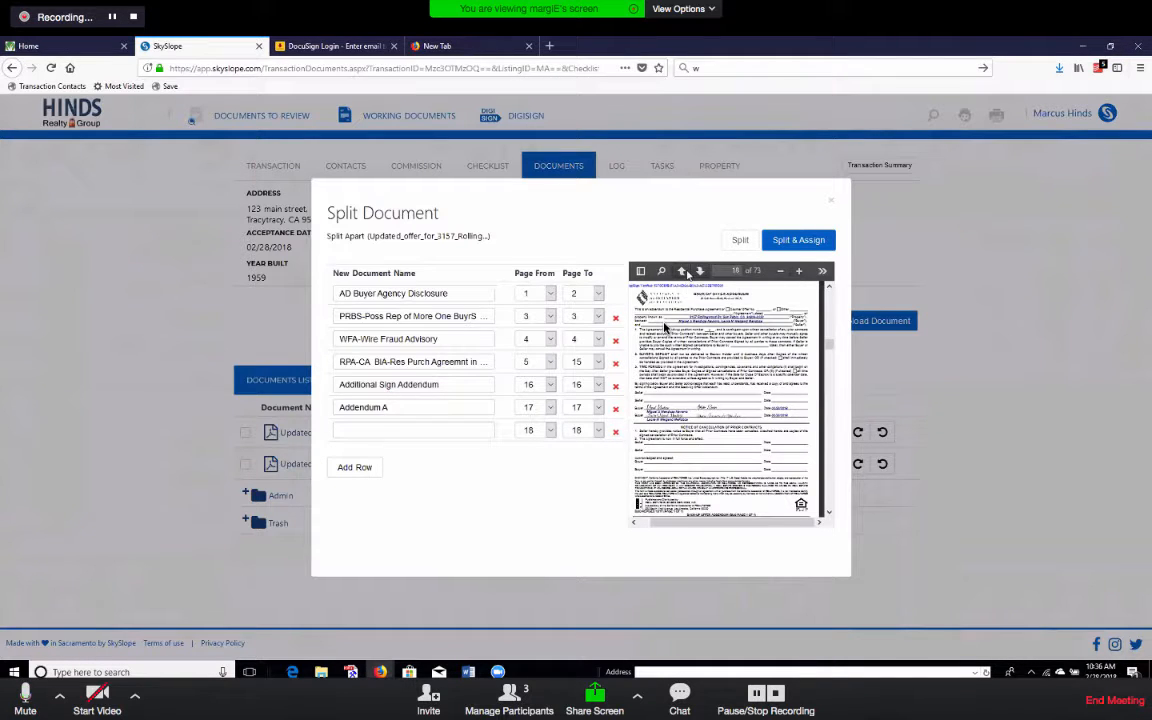
click(682, 271)
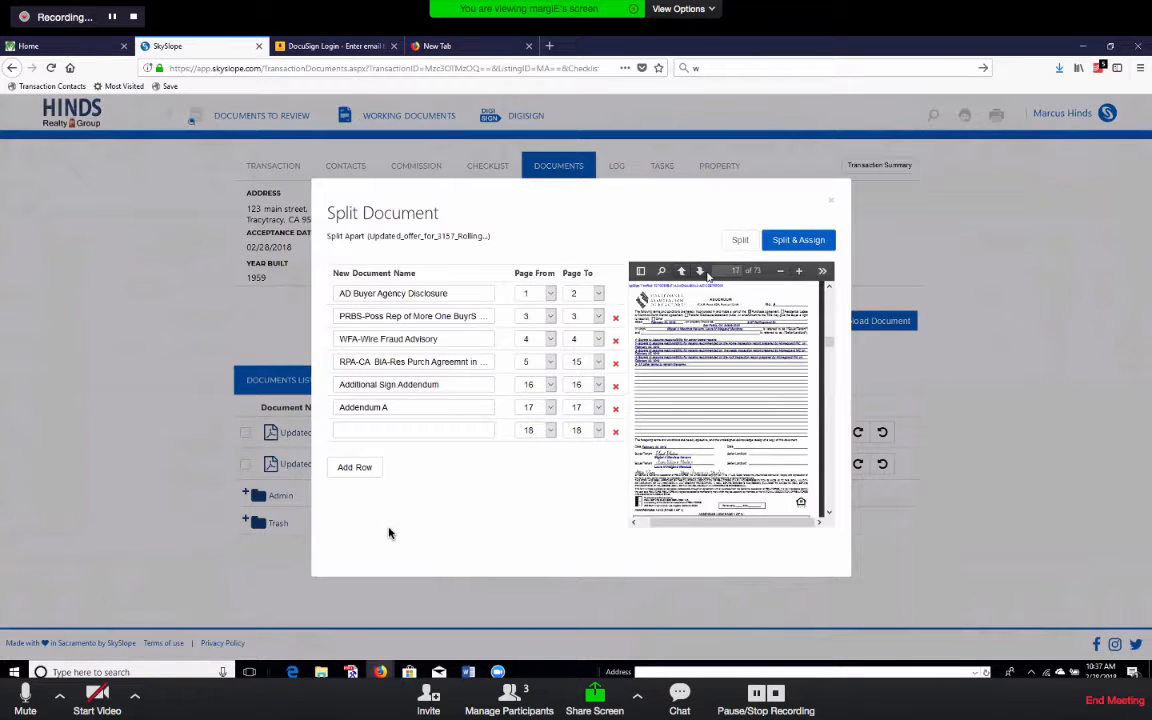
click(702, 272)
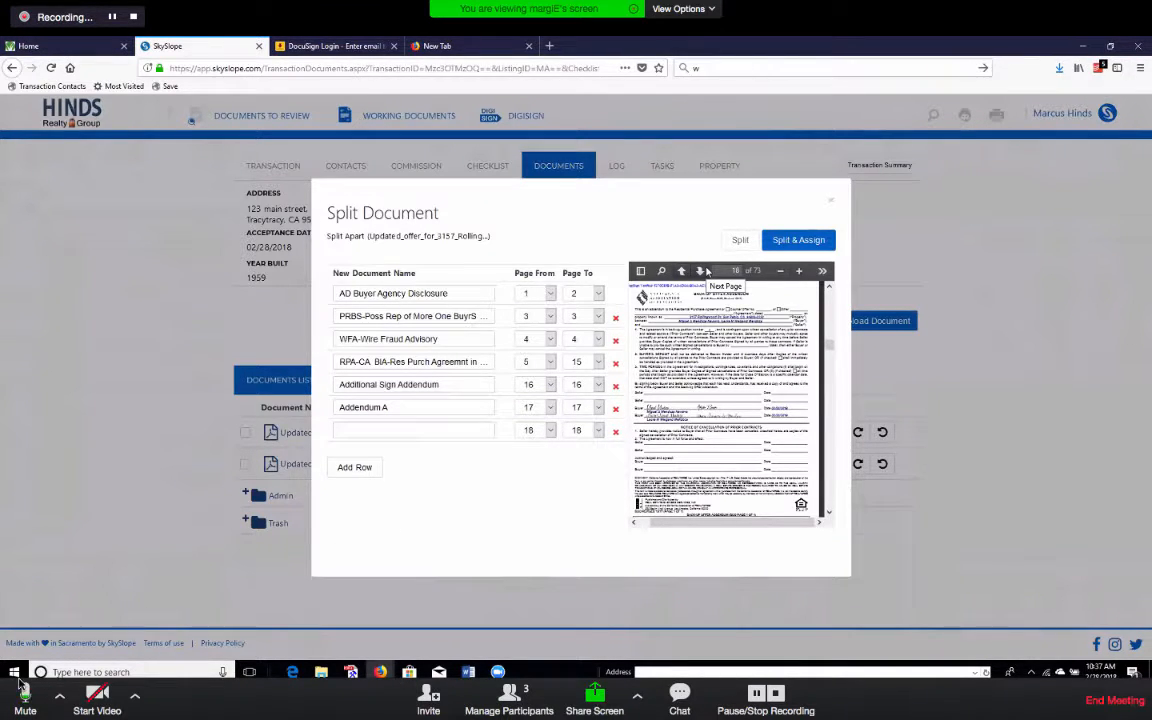
Name the page 18 document 'Back Up Offer Addendum'.
click(396, 430)
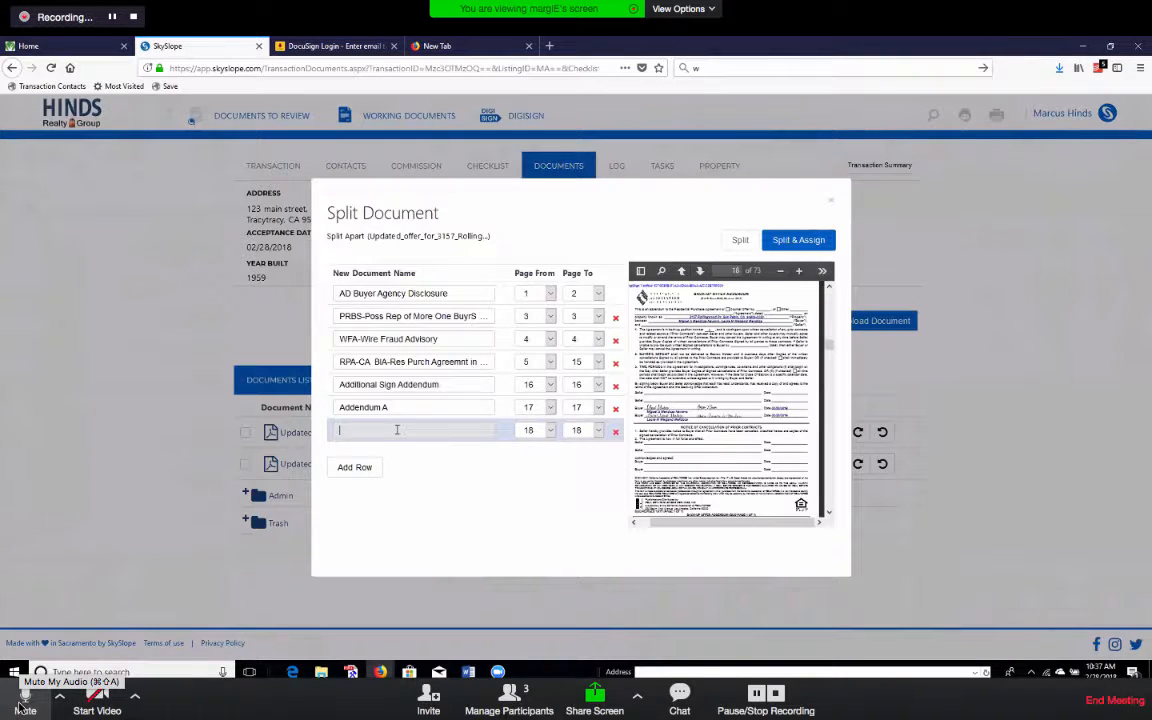
text(Back O)
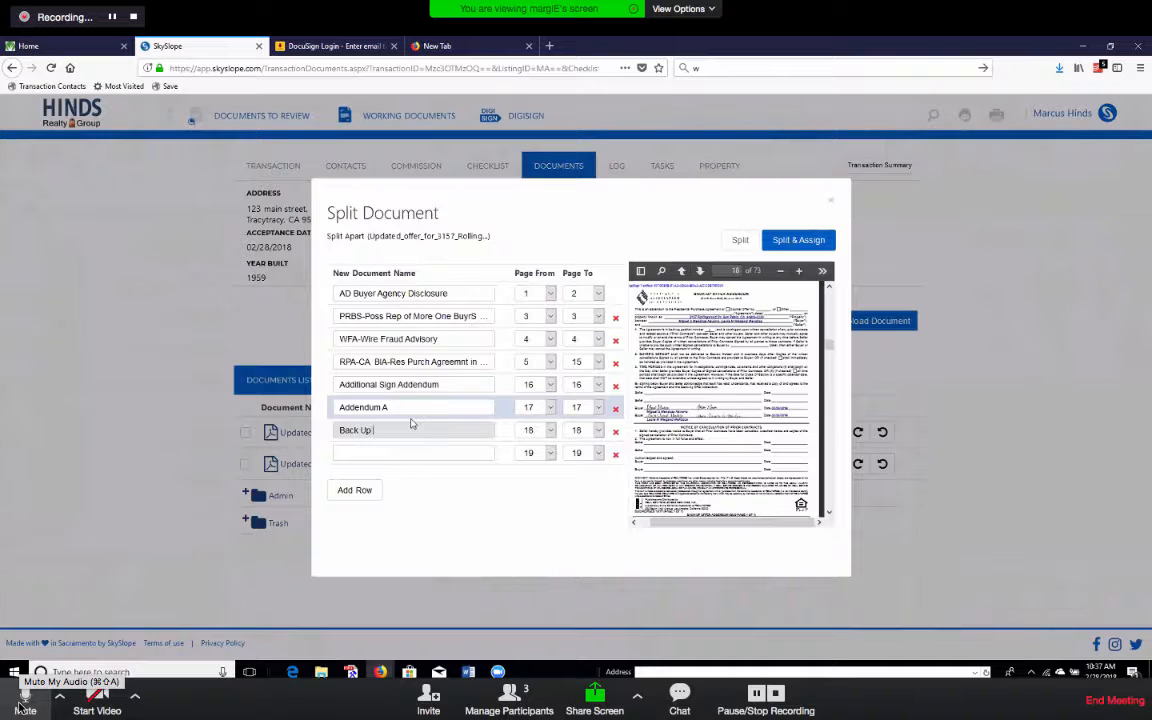
click(24, 700)
text(Offer Addendum)
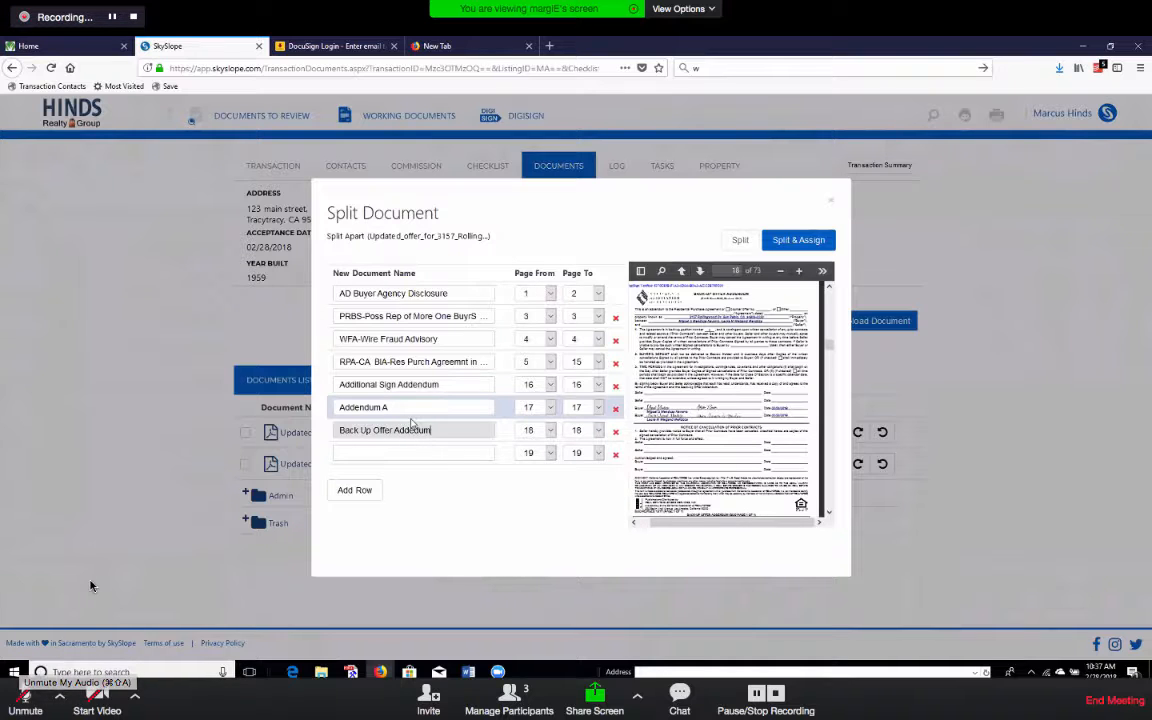
Split pages 19–23 as the Roof Inspection report, chosen from the name suggestions.
click(699, 271)
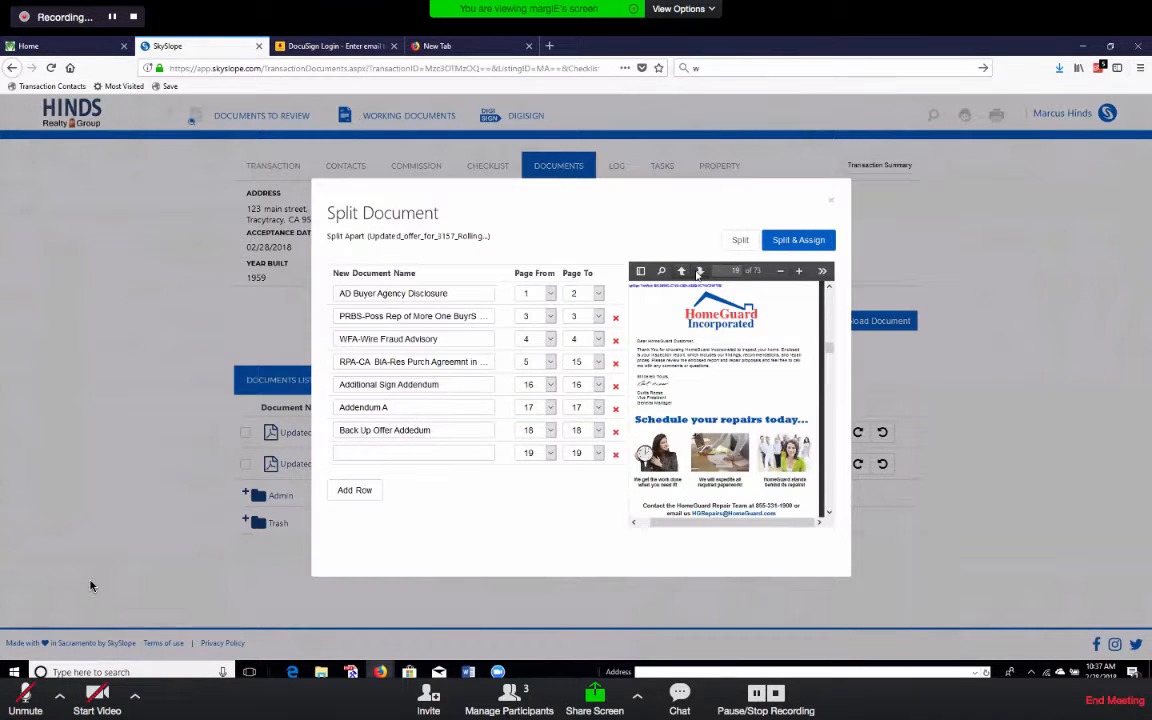
click(699, 272)
click(682, 271)
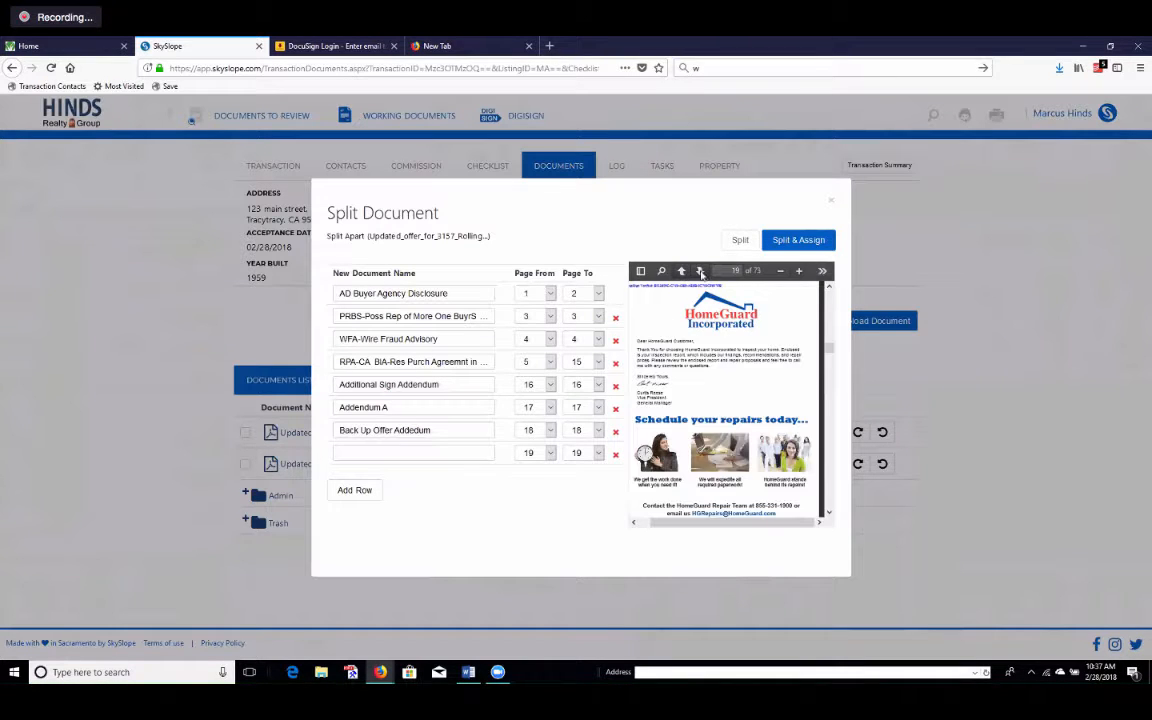
click(700, 271)
click(700, 271)
click(700, 271)
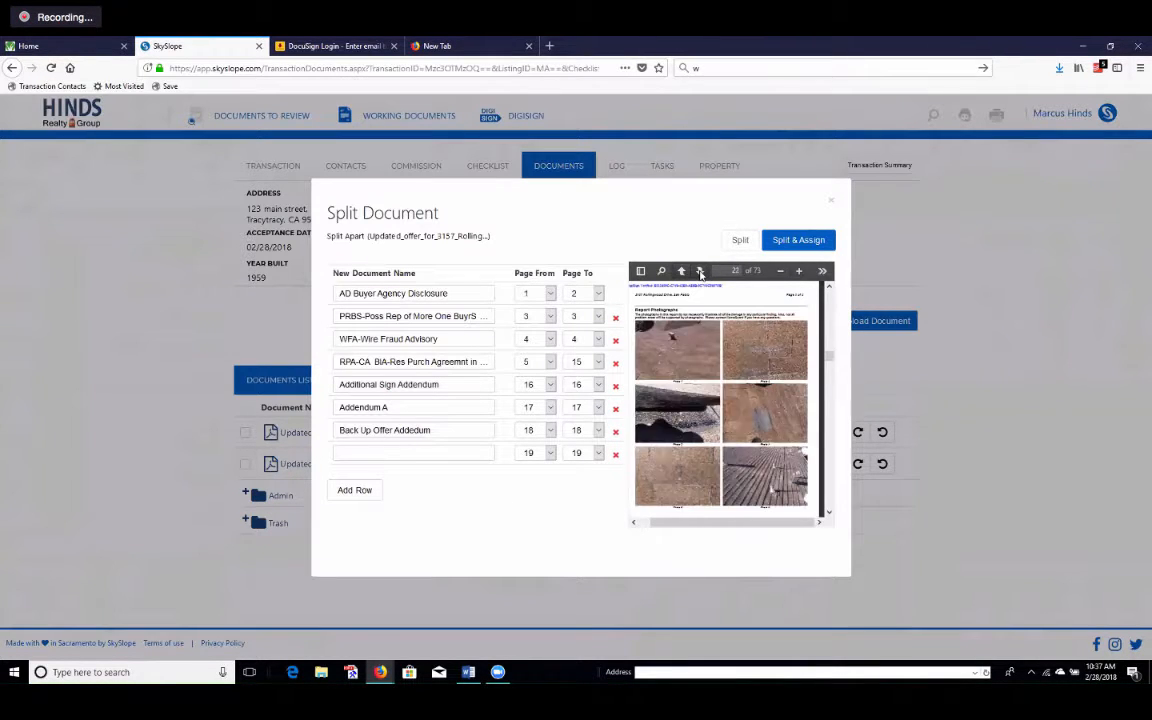
click(700, 271)
click(700, 271)
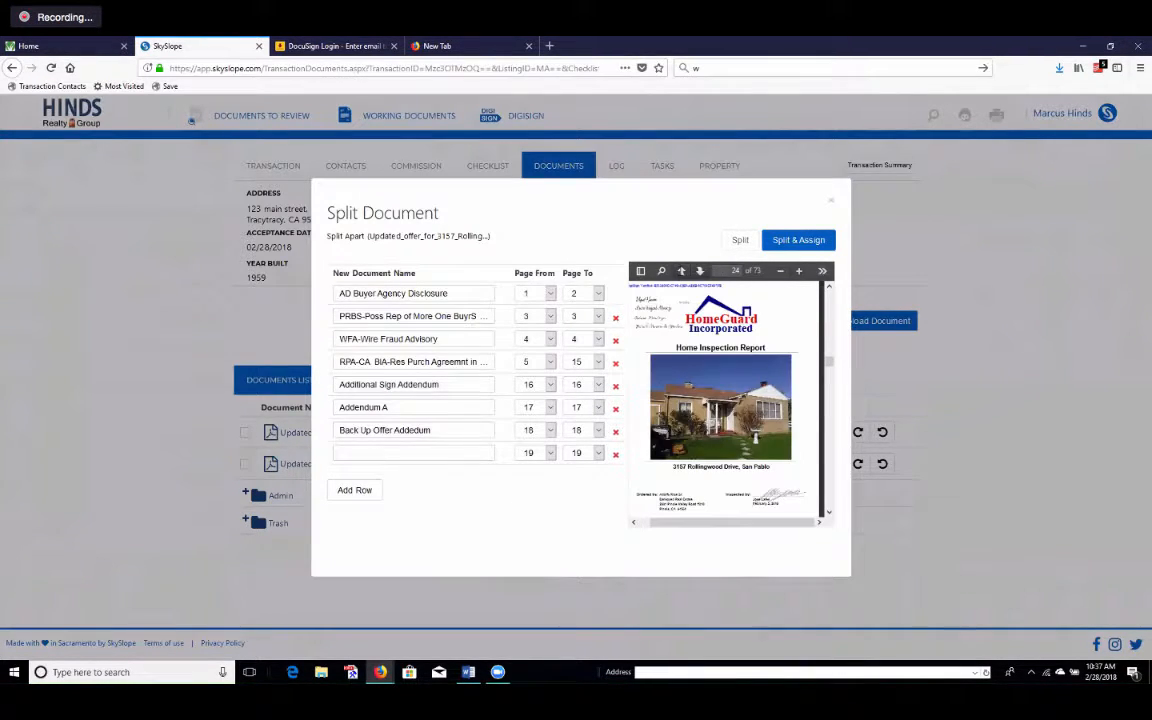
click(574, 455)
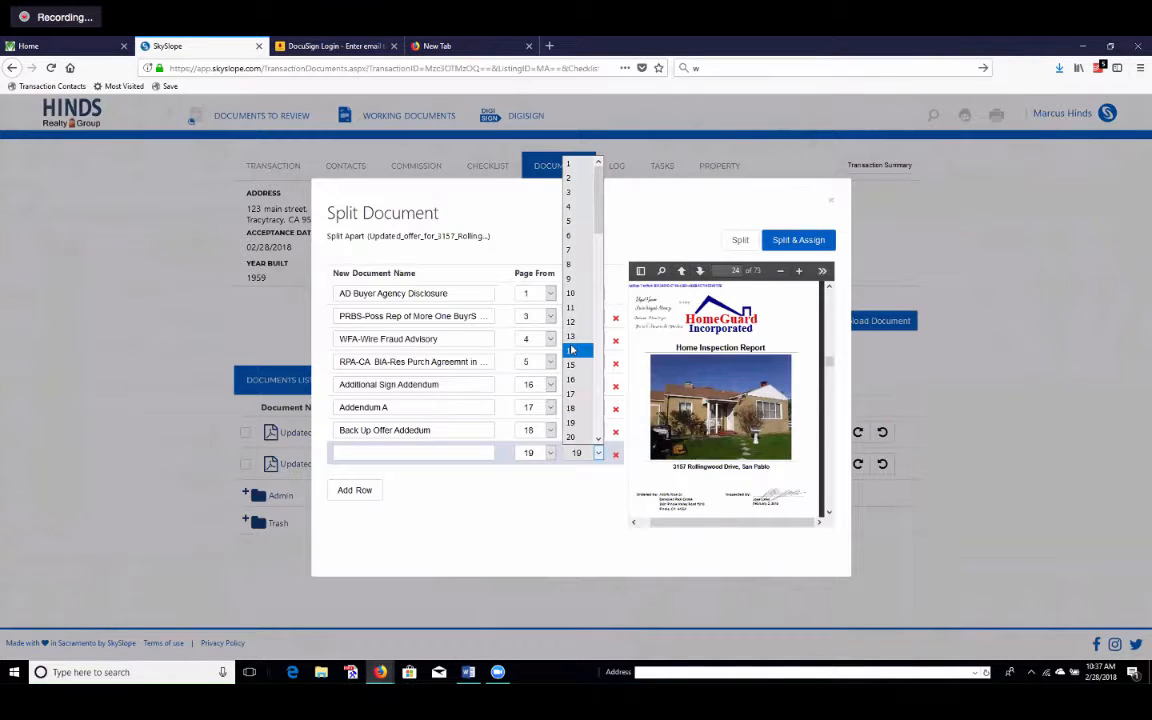
click(572, 408)
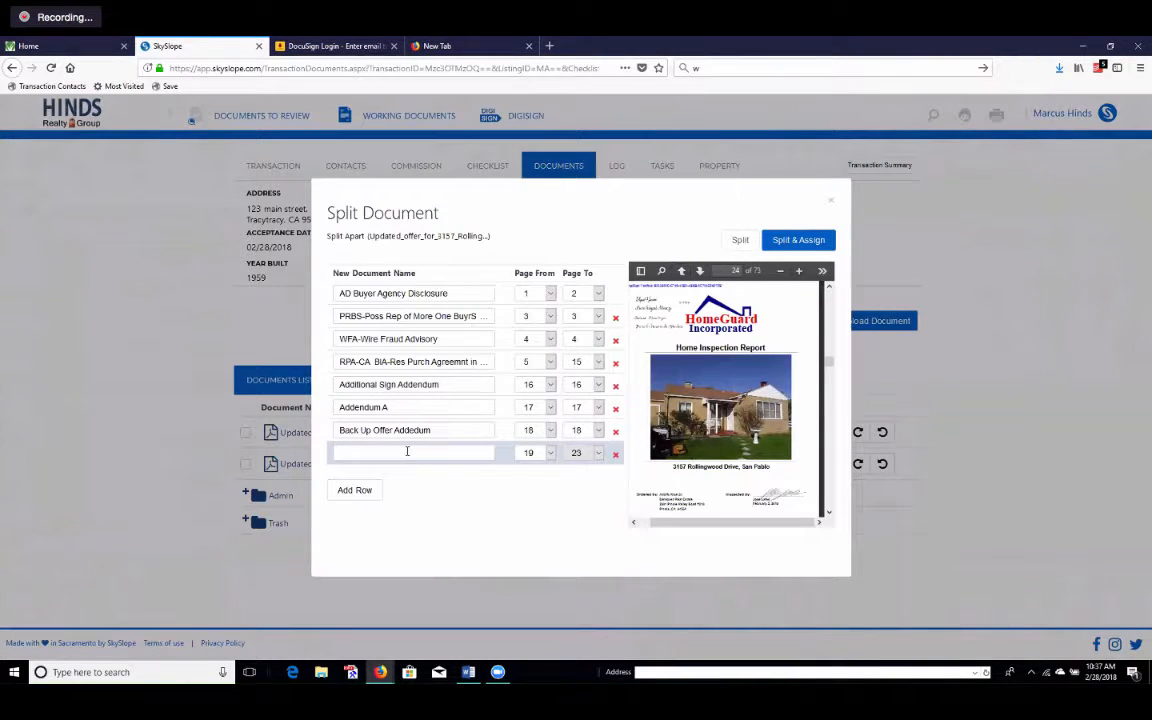
click(406, 453)
text(f)
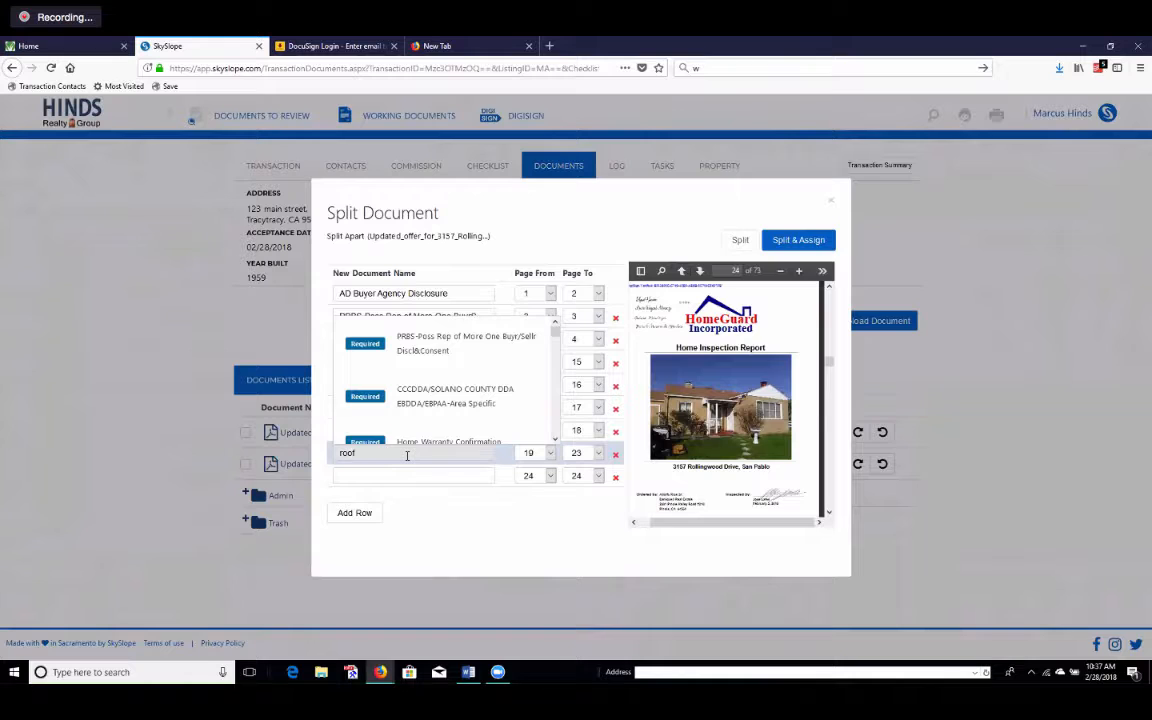
click(410, 477)
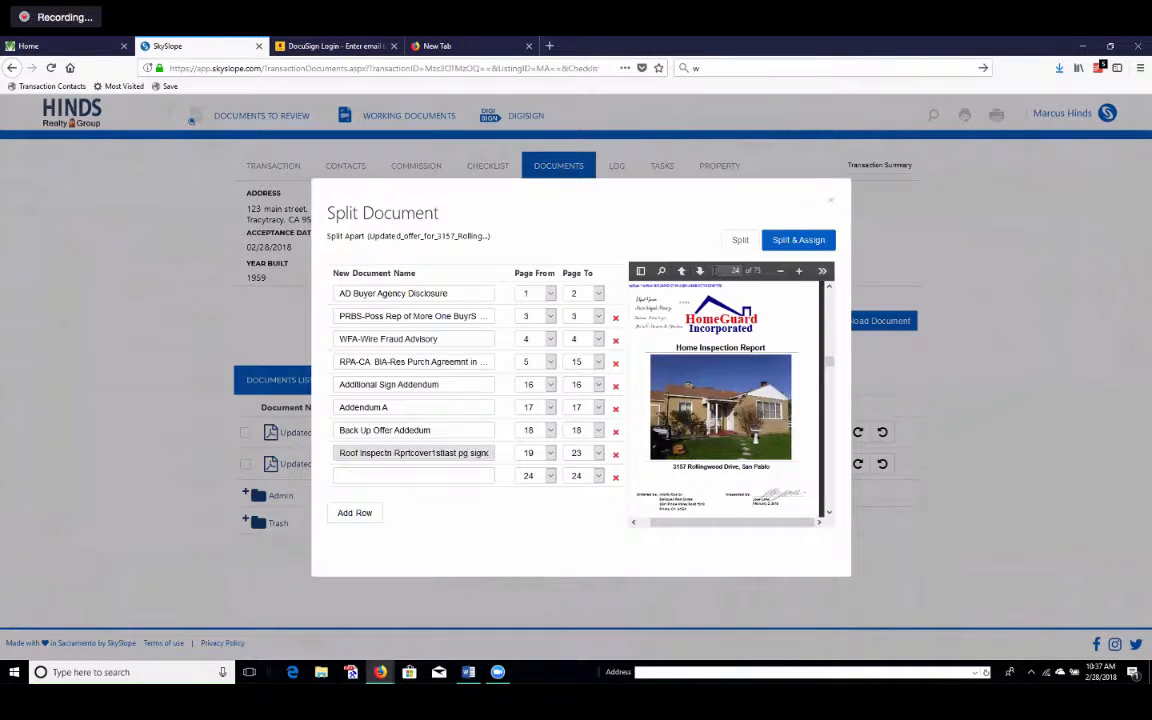
Page through the home inspection report to find where it ends at the page 57 invoice.
click(700, 271)
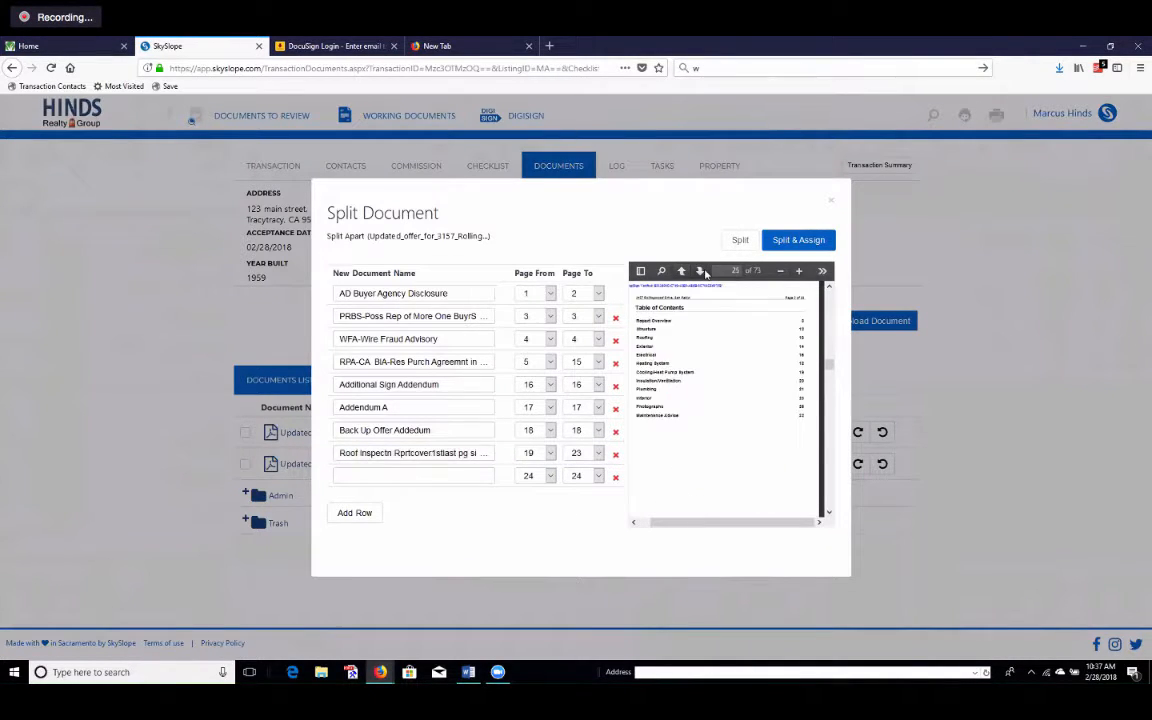
click(700, 271)
click(704, 272)
click(704, 272)
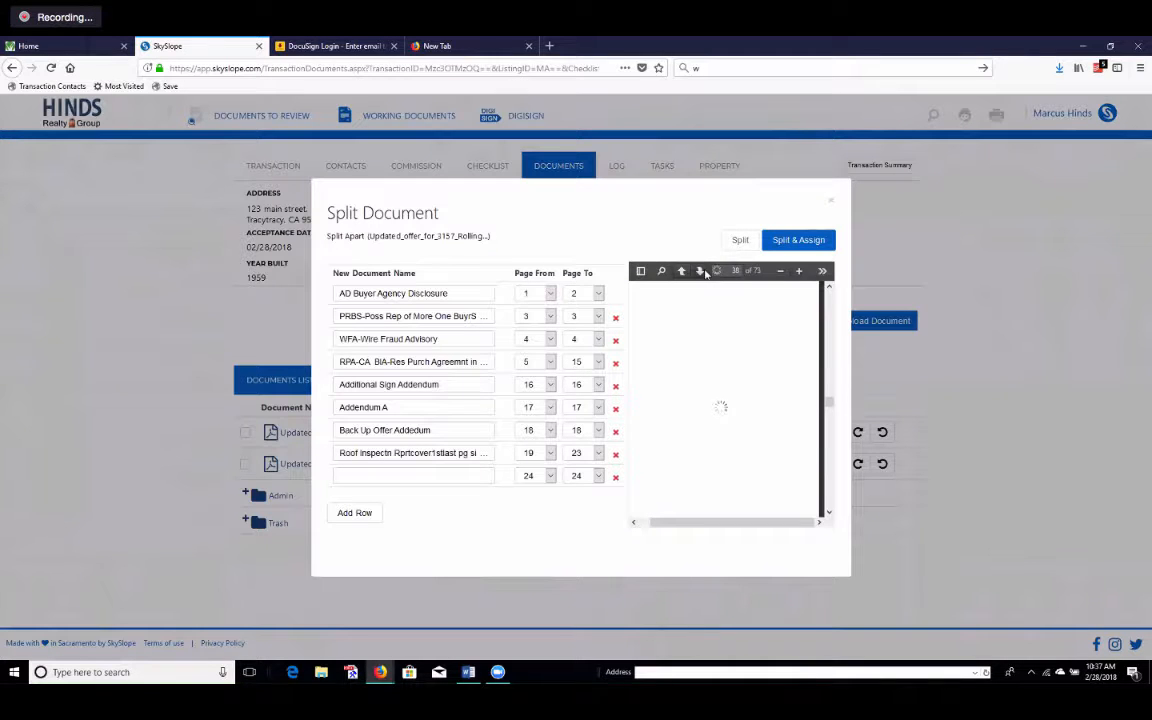
click(704, 272)
click(704, 272)
click(704, 272)
click(704, 272)
click(704, 272)
click(704, 272)
click(704, 272)
click(704, 272)
click(704, 272)
click(704, 272)
click(704, 272)
click(704, 272)
click(704, 272)
click(704, 272)
click(704, 272)
click(704, 272)
click(704, 272)
click(704, 272)
click(704, 272)
click(704, 272)
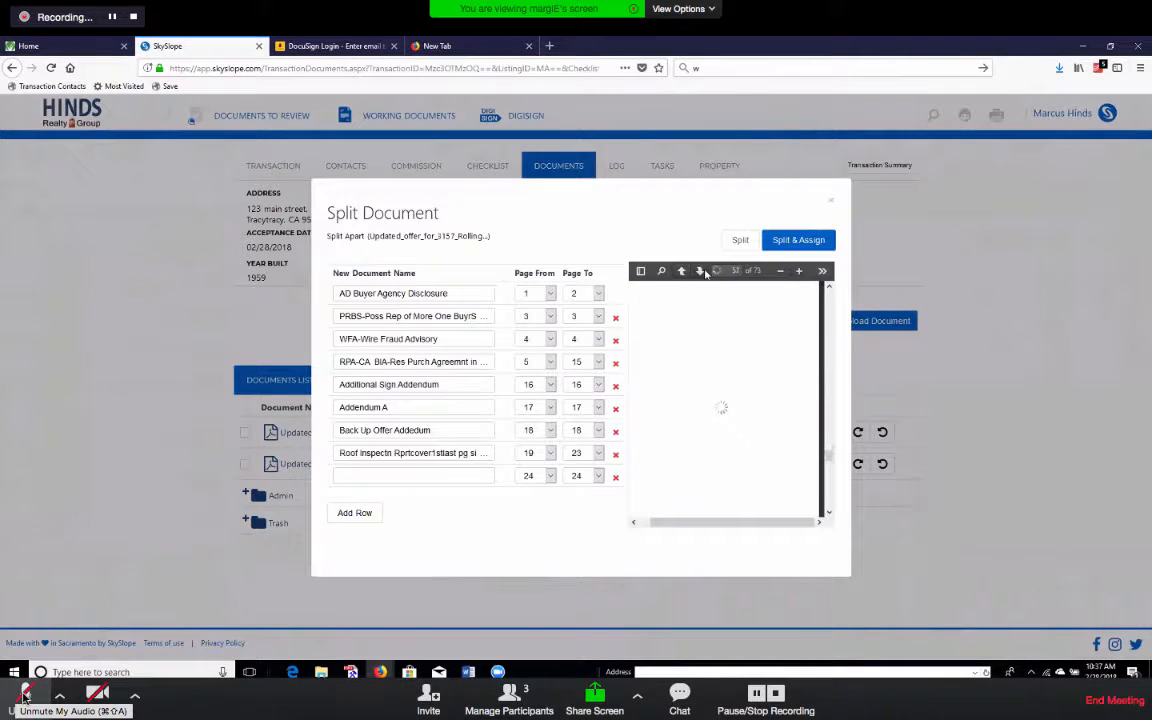
click(701, 273)
click(701, 273)
click(685, 272)
click(685, 272)
click(685, 272)
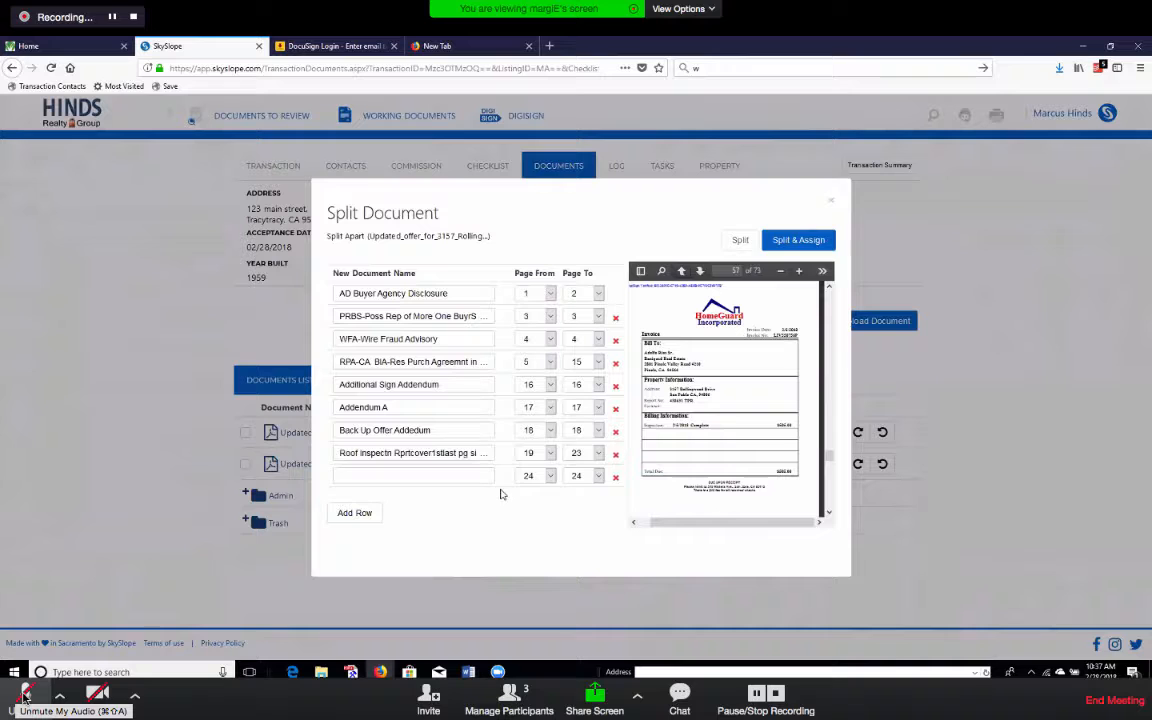
click(597, 476)
End the page 24 row at page 57 and name it the home inspection report.
text(57)
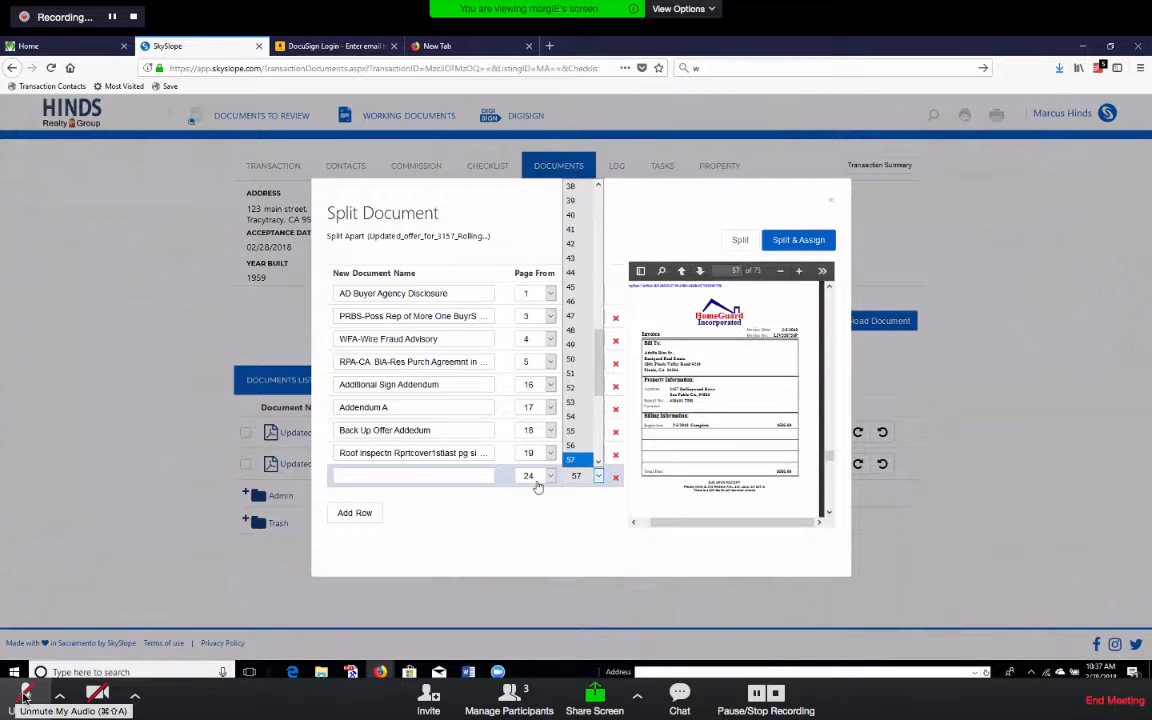
click(426, 477)
text(home)
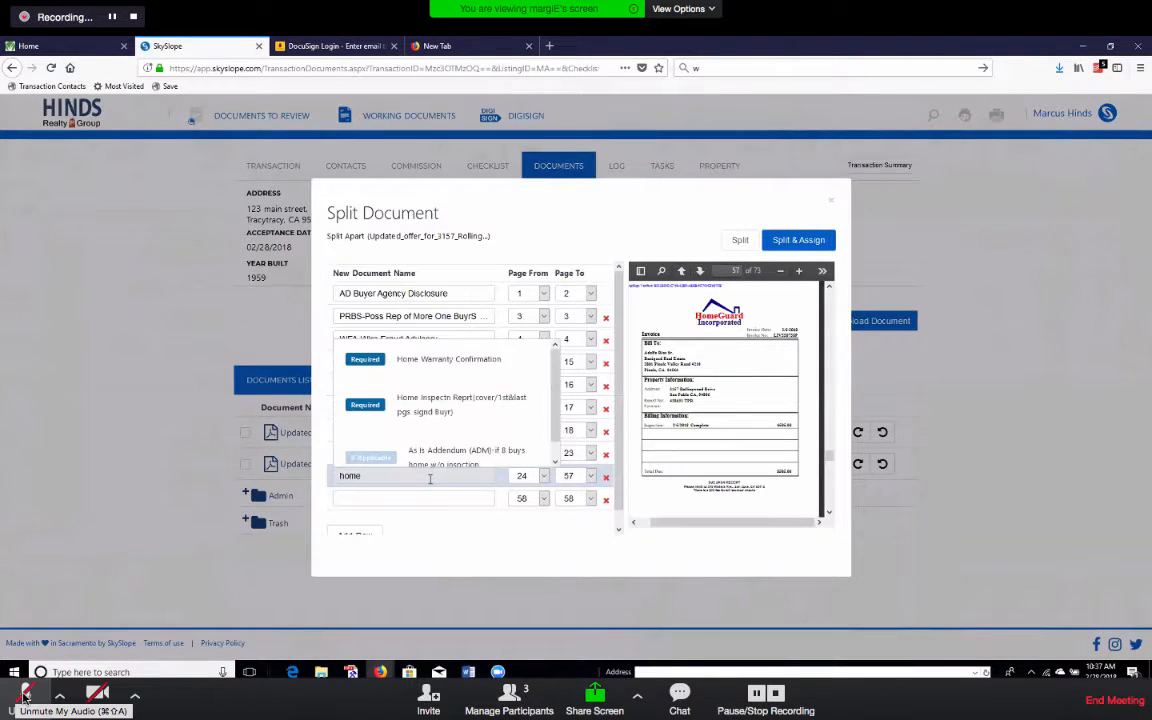
click(455, 400)
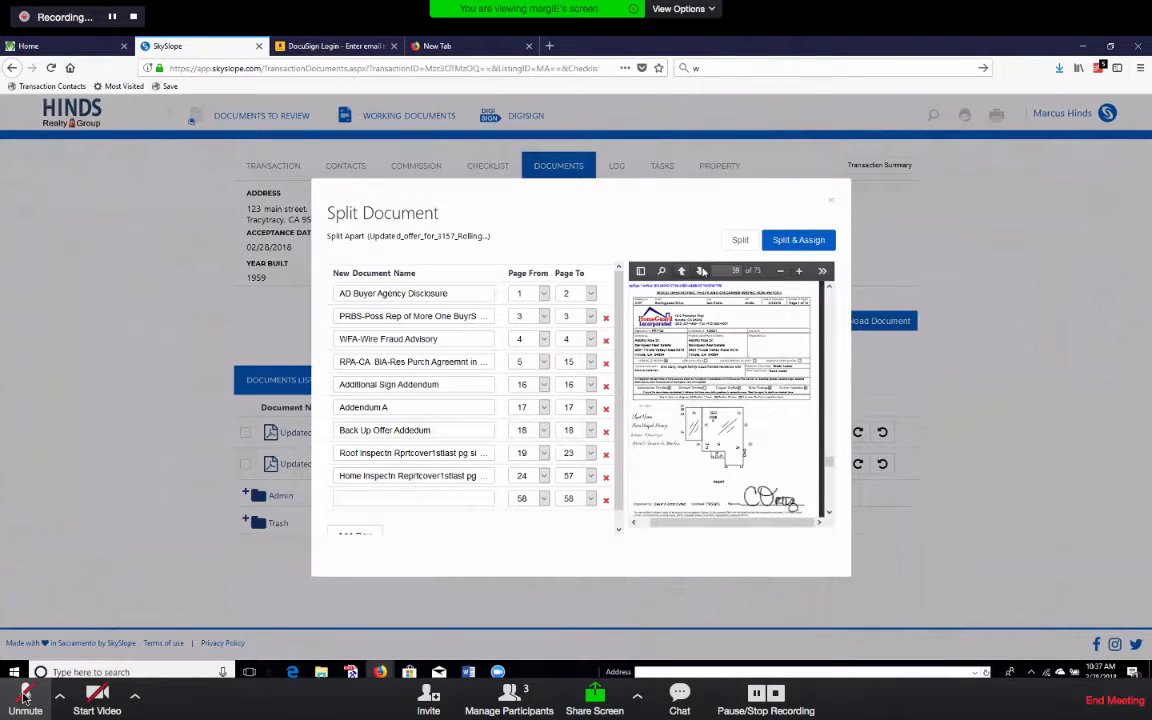
Preview through to the file's last page and make the next row end at page 72.
click(702, 271)
click(702, 271)
click(702, 271)
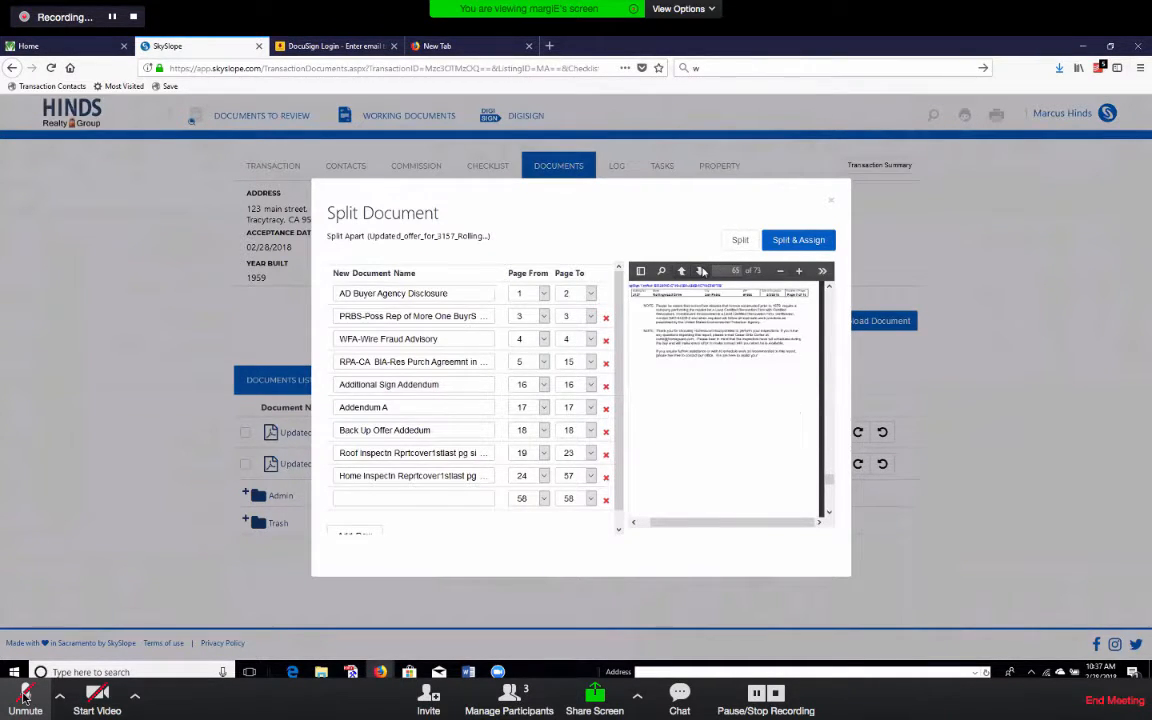
click(702, 271)
click(702, 271)
click(702, 271)
click(702, 271)
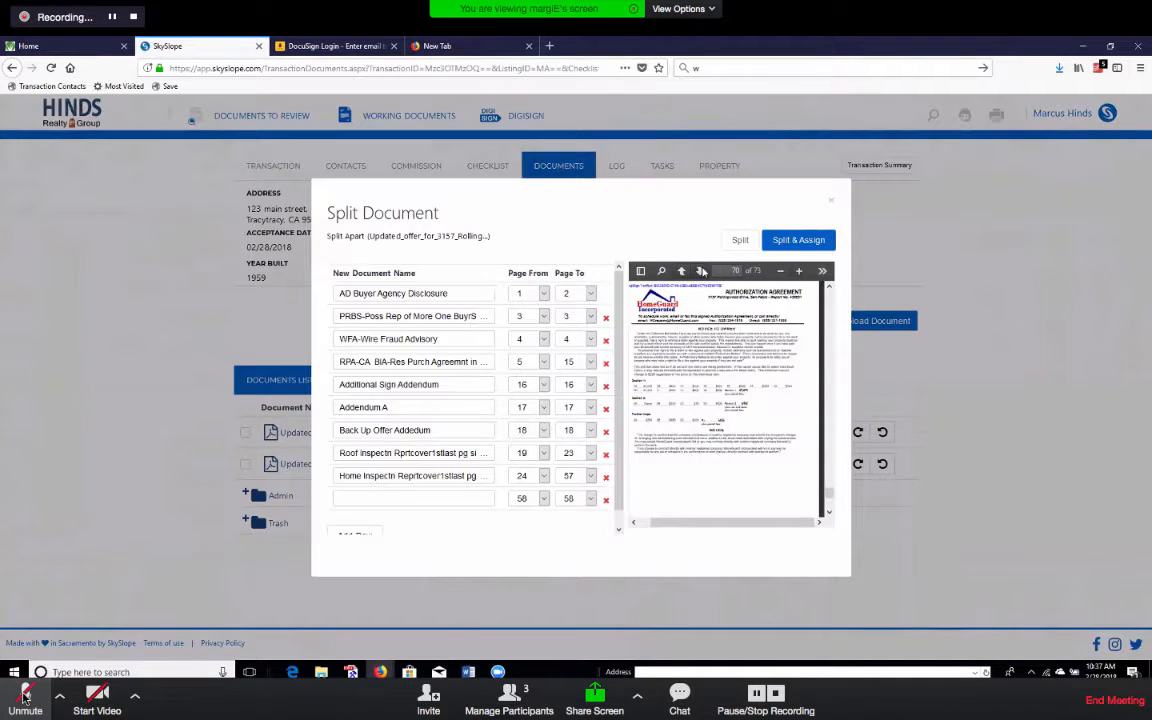
click(702, 271)
click(702, 271)
click(702, 271)
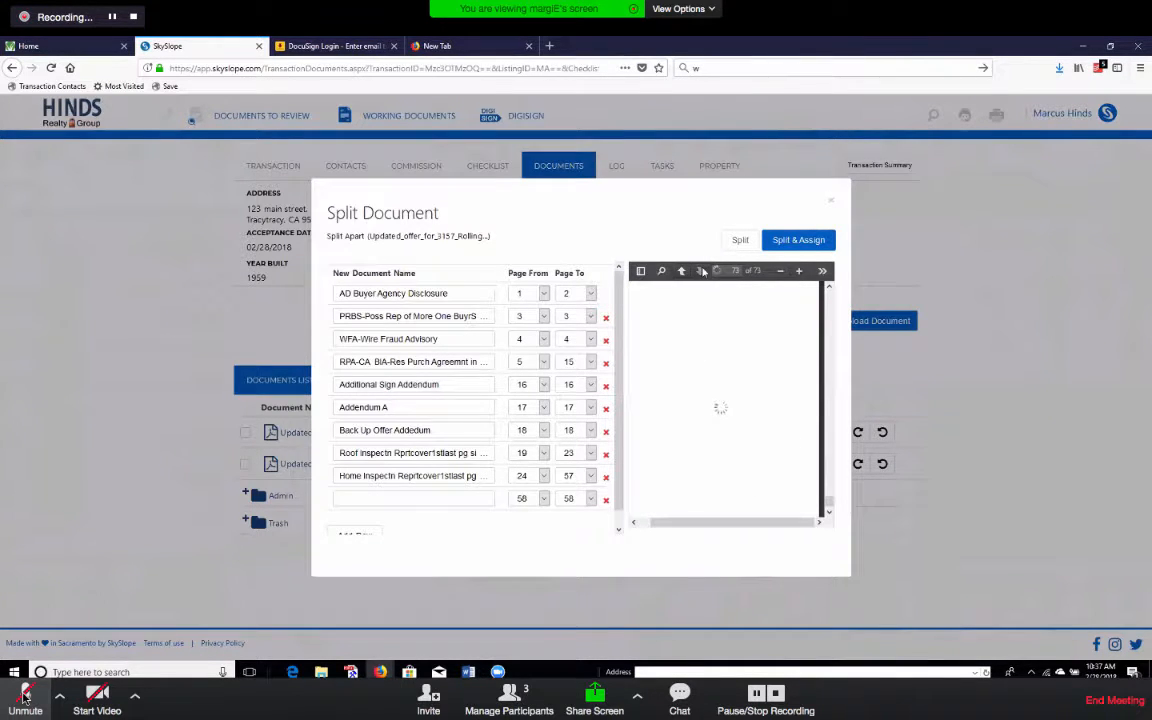
click(681, 271)
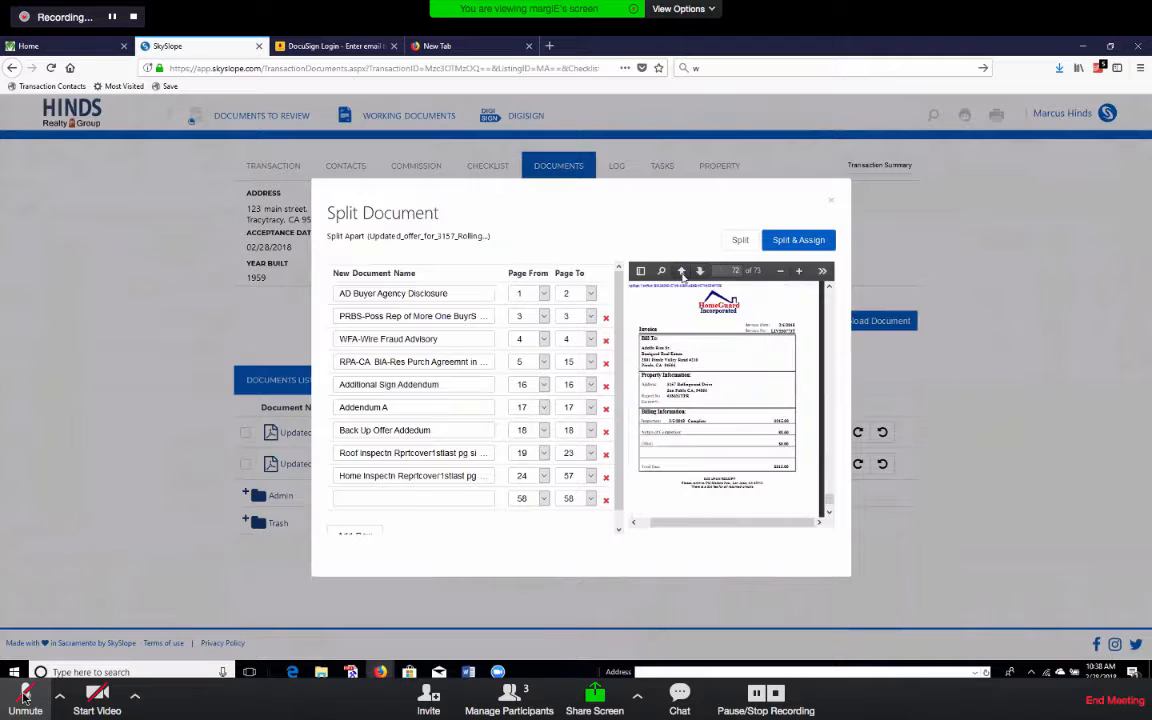
click(590, 498)
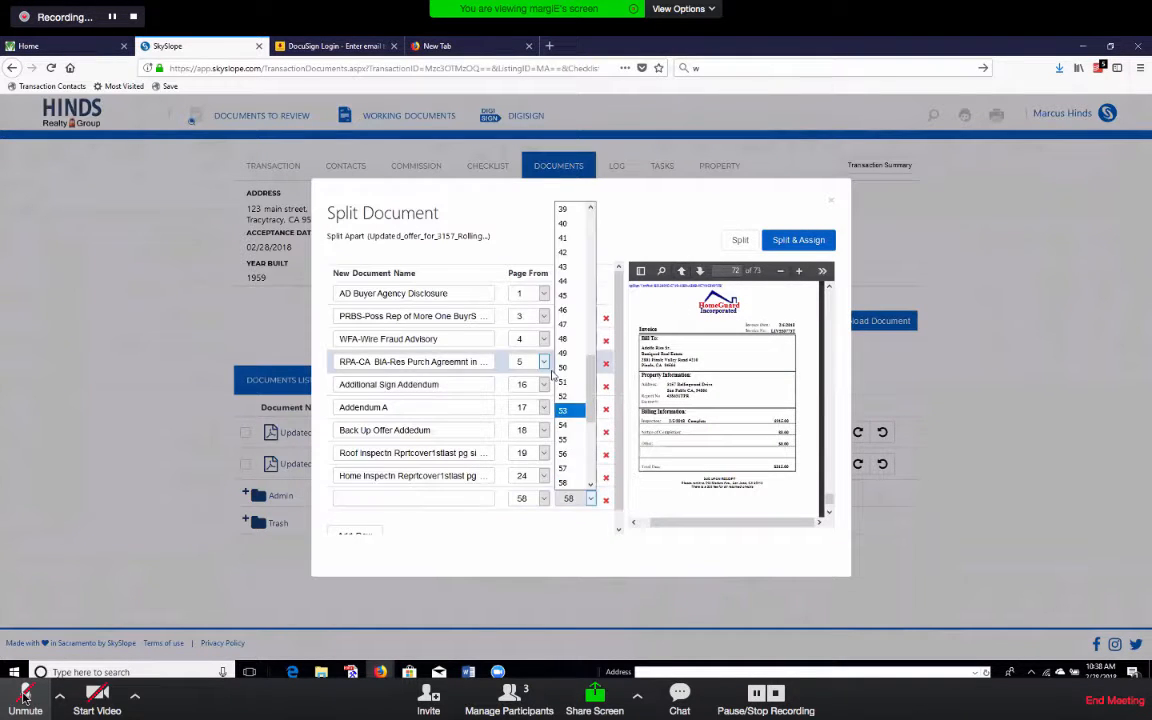
scroll(583, 460, down, 3)
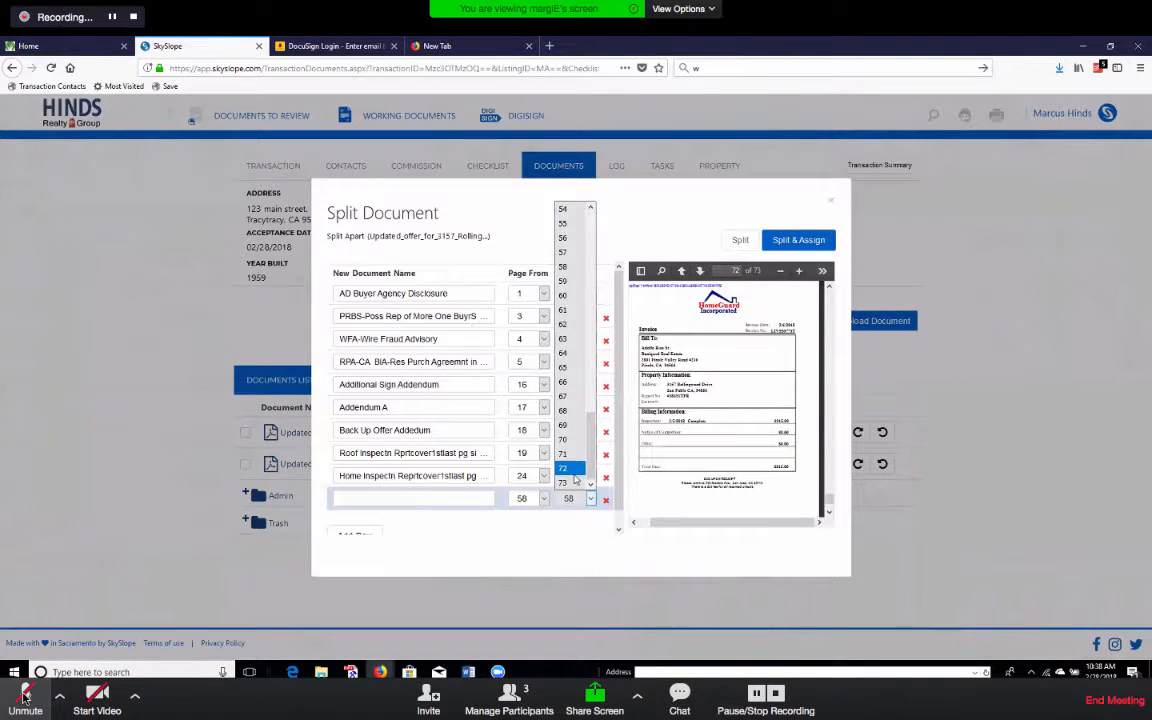
click(575, 476)
Name the 58–72 row 'Termite Inspection Report'.
click(418, 498)
text(pest)
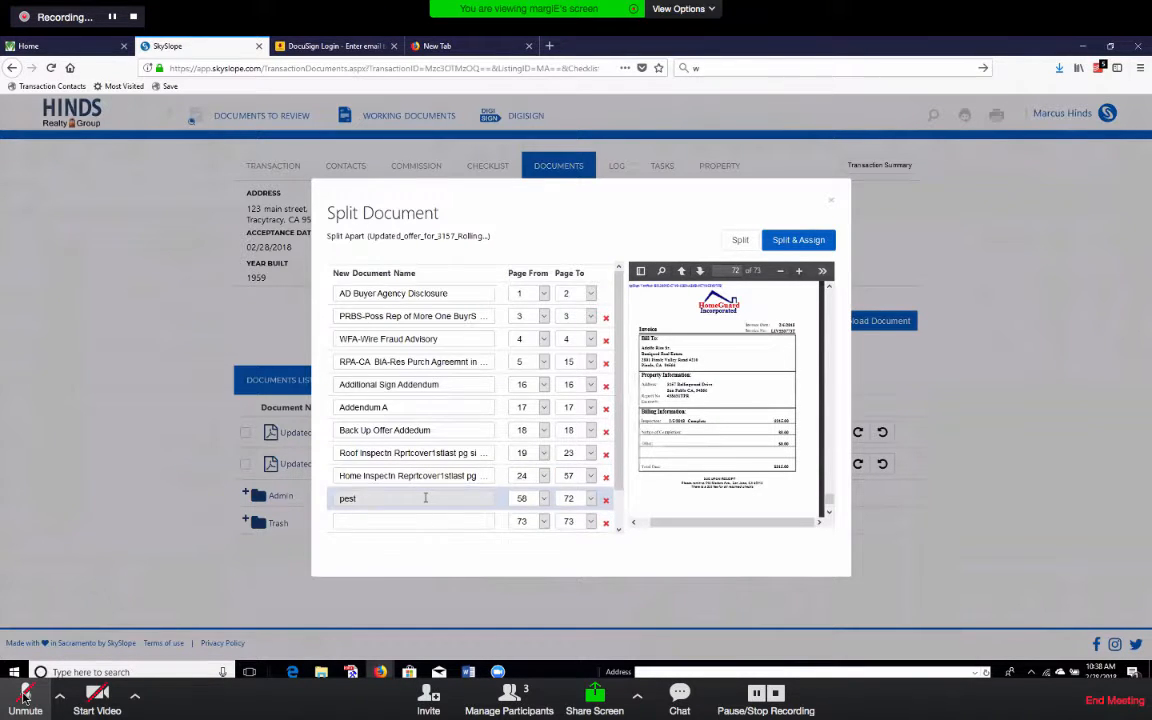
scroll(410, 470, down, 2)
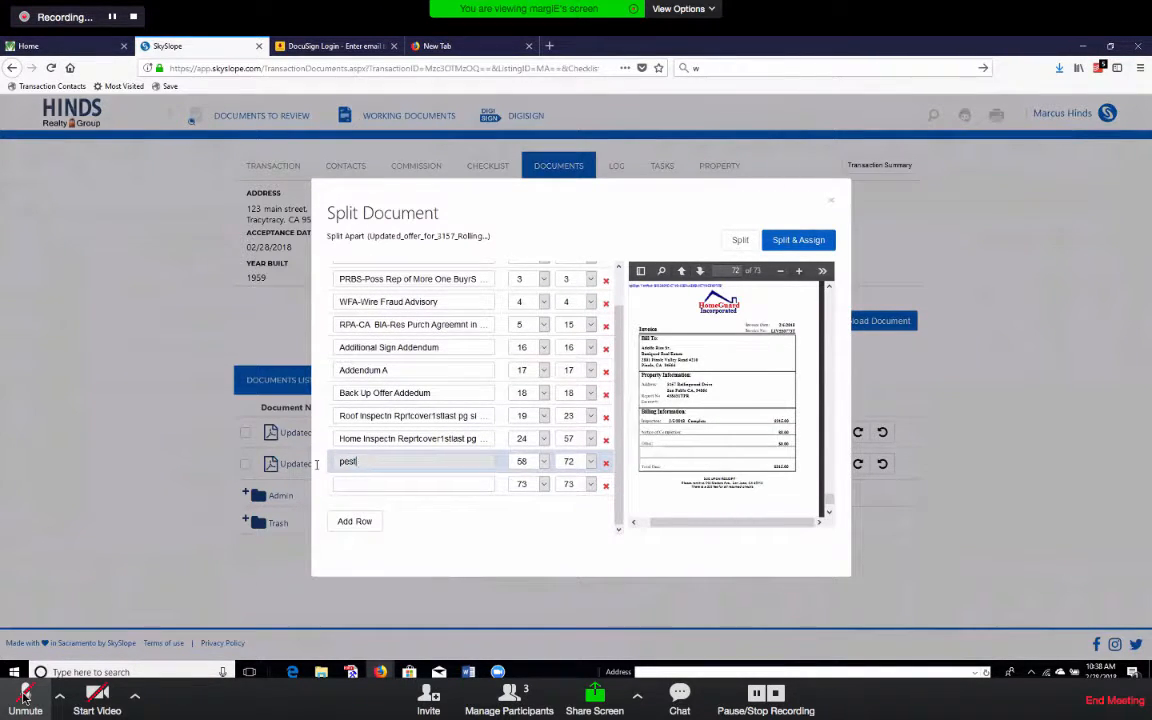
drag(358, 462, 317, 465)
text(termite)
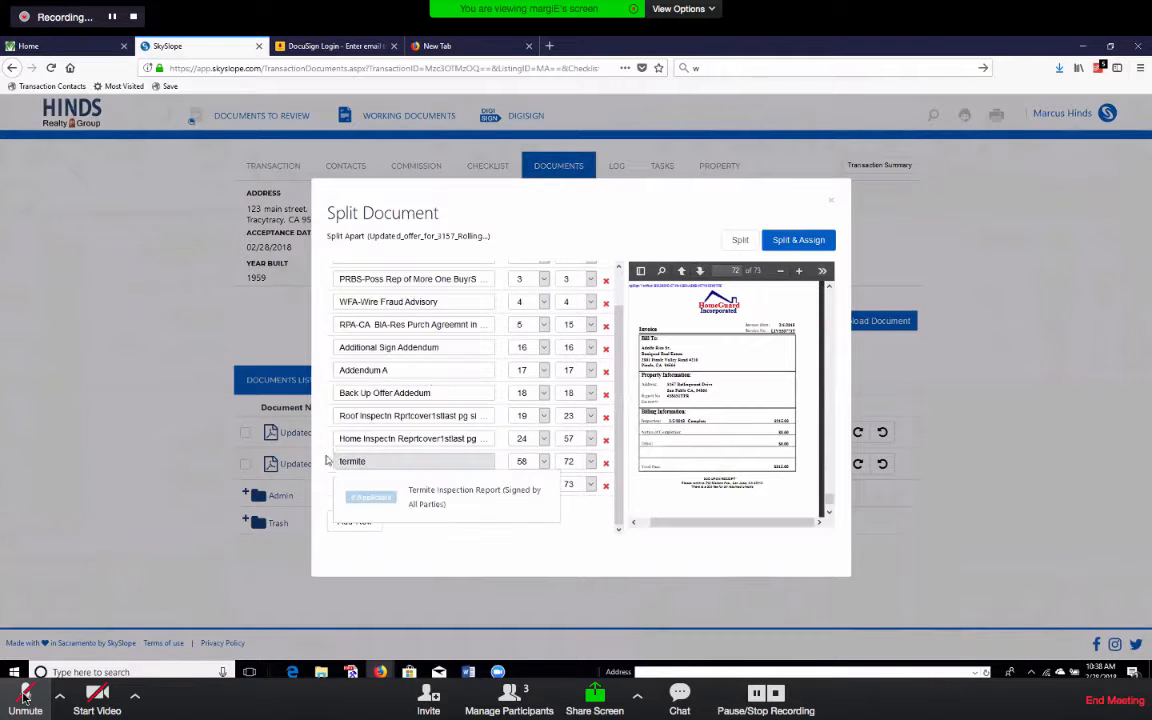
click(438, 497)
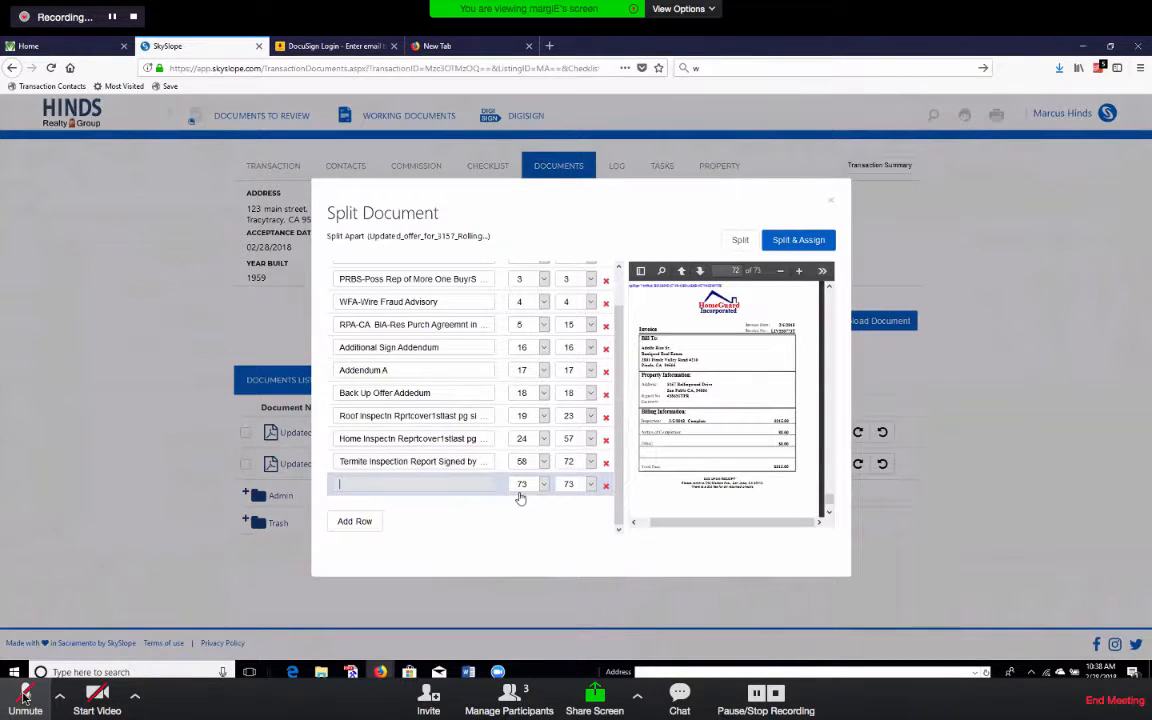
Name page 73 'Sewer Lateral Addendum' and delete the empty extra row.
text(sewer)
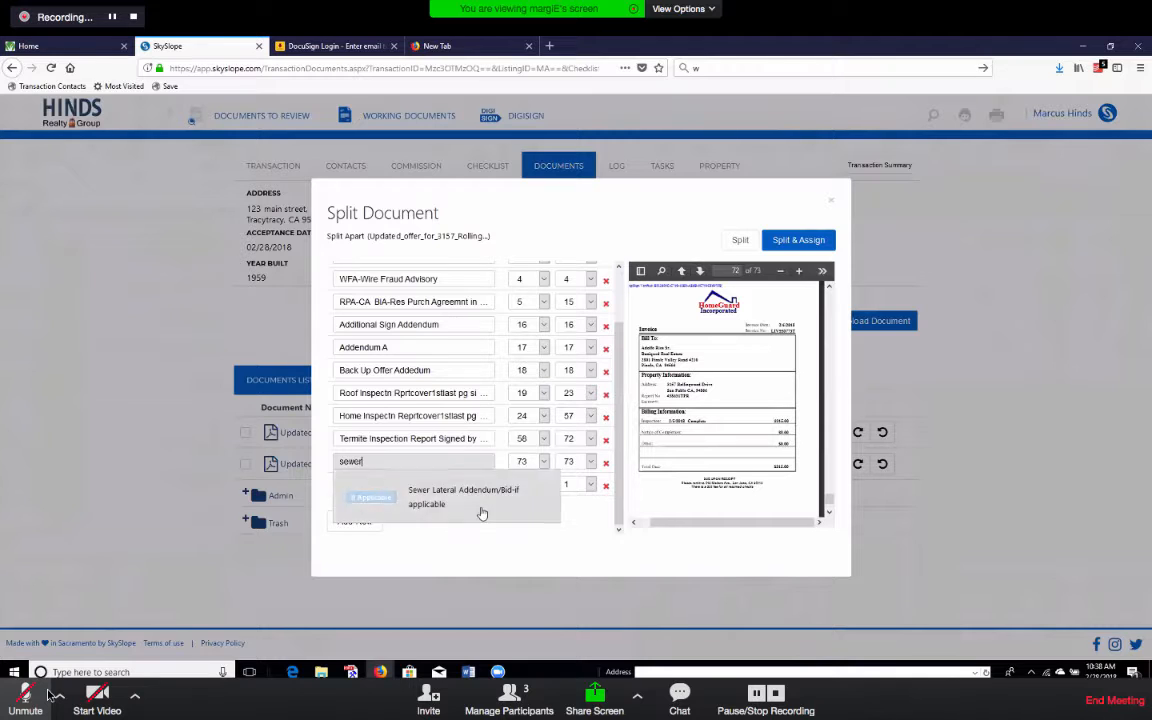
click(481, 508)
click(606, 487)
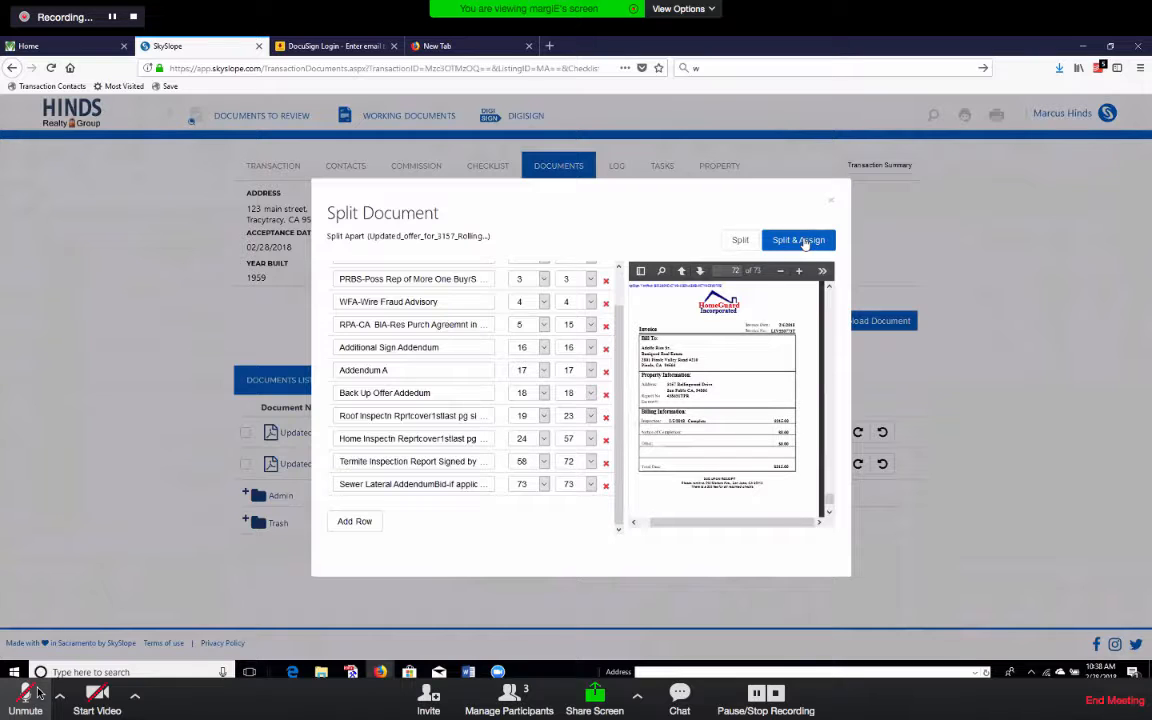
Unmute the meeting microphone.
click(36, 700)
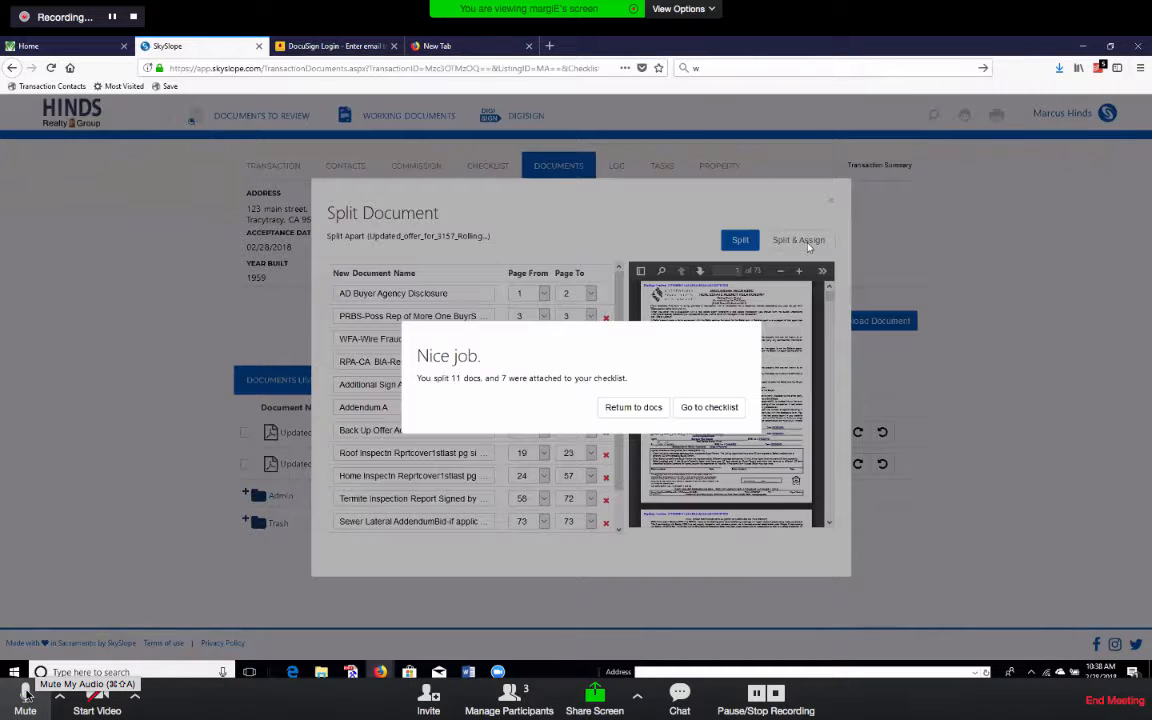
Mute the microphone, review the newly split files in the Documents List, and go to the checklist.
click(27, 692)
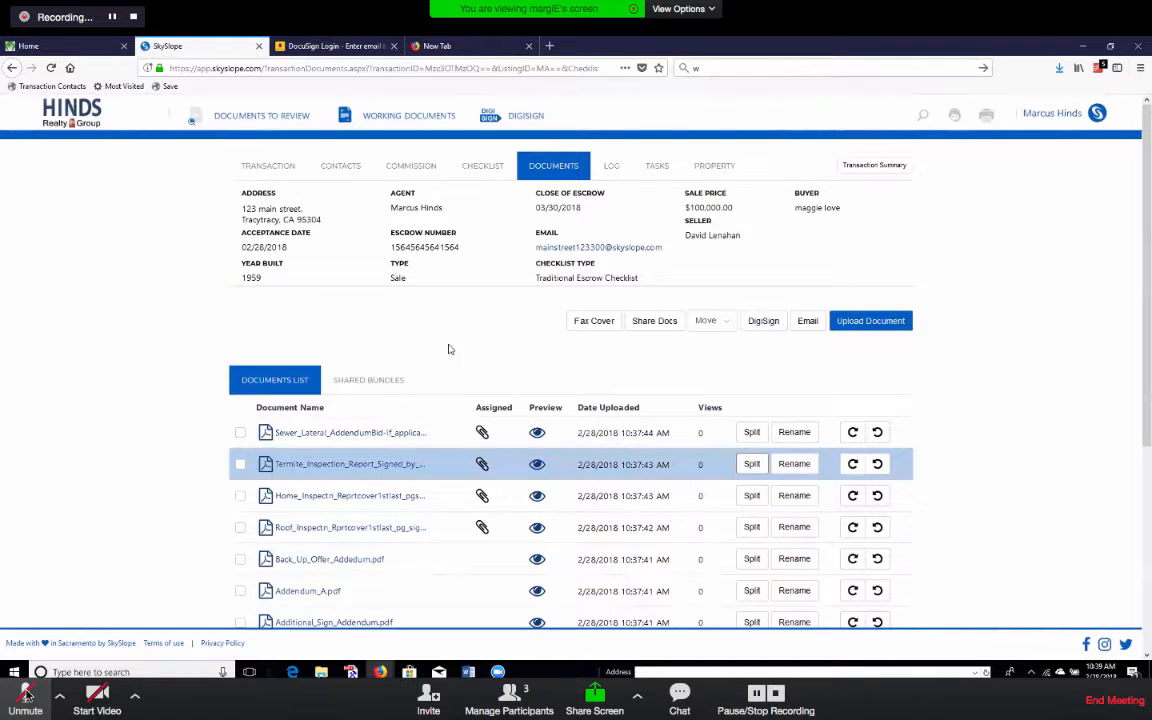
scroll(450, 347, down, 1)
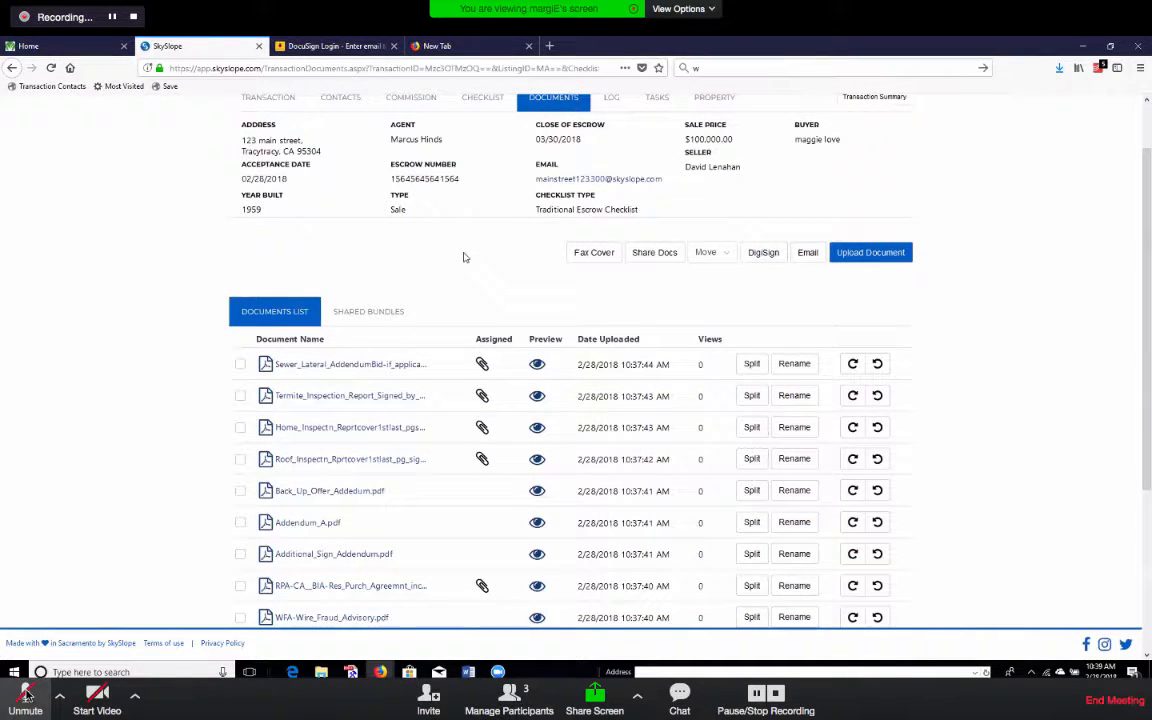
scroll(426, 279, down, 1)
scroll(200, 300, down, 1)
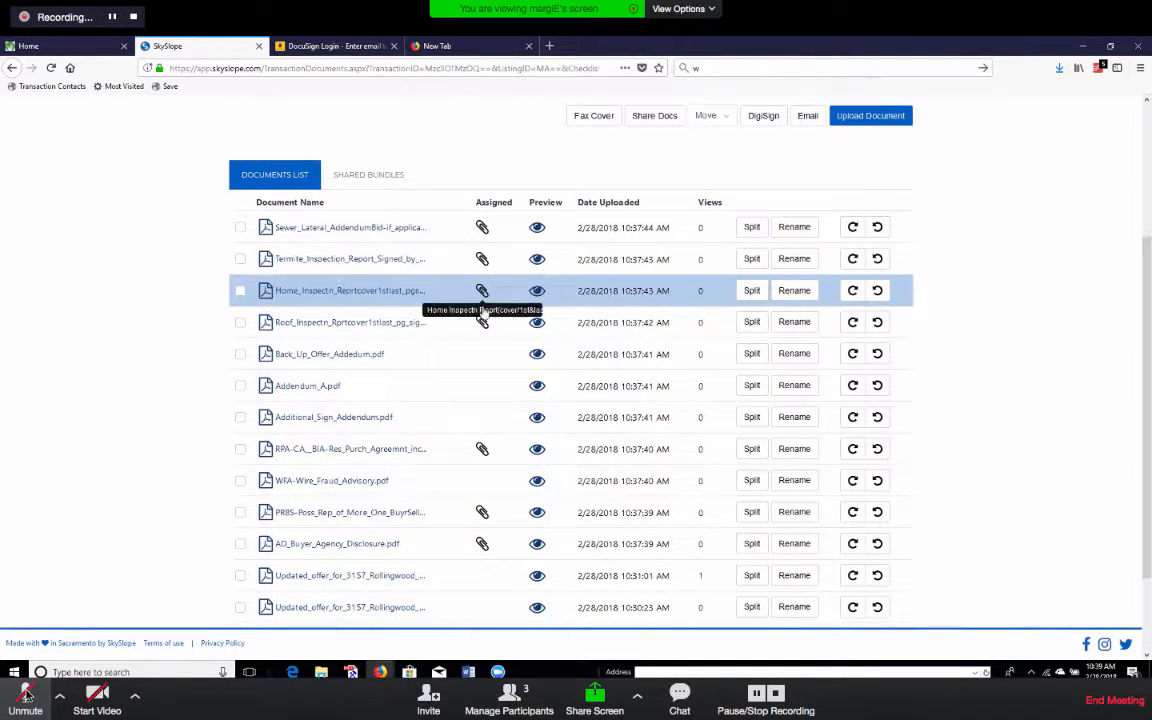
scroll(154, 398, down, 1)
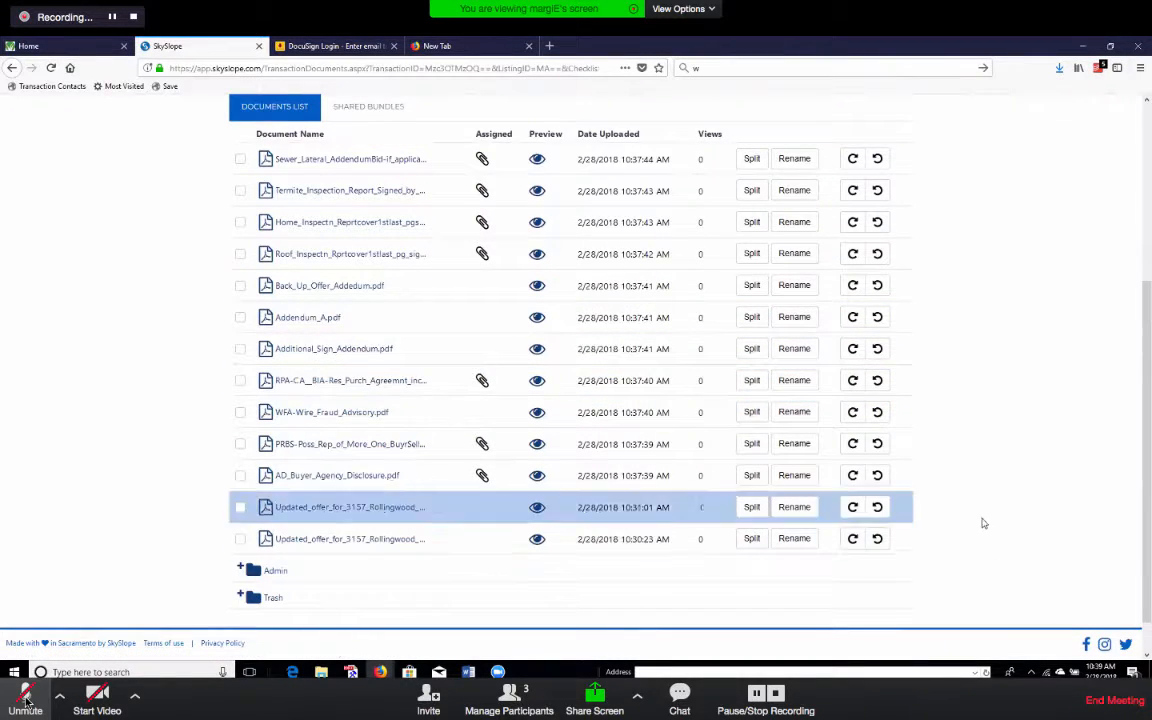
scroll(967, 551, up, 1)
scroll(967, 551, up, 5)
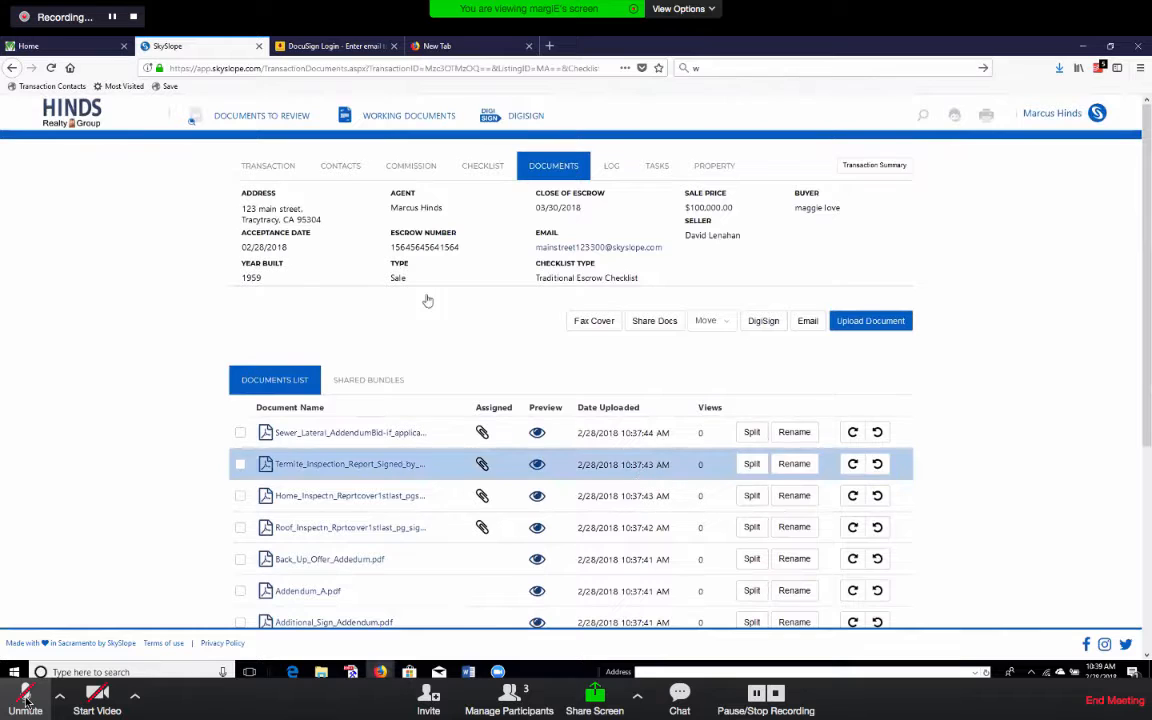
click(478, 166)
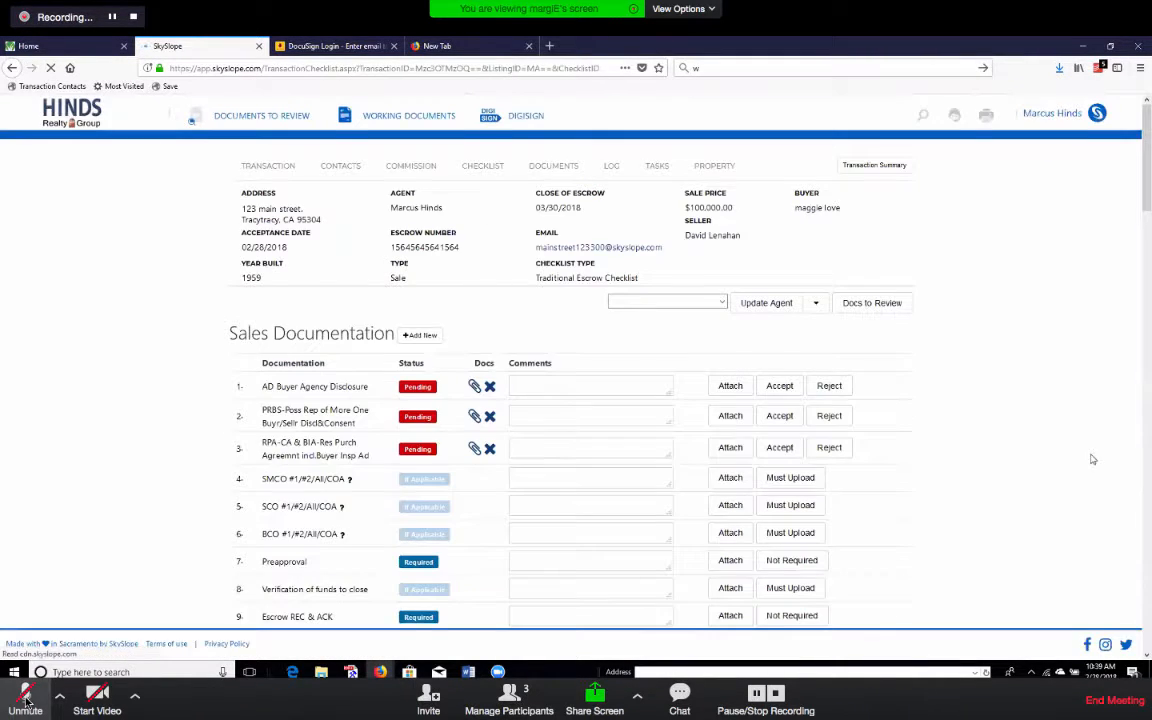
Scroll through the Sales Documentation checklist to see which items are Pending with documents attached.
scroll(629, 276, down, 2)
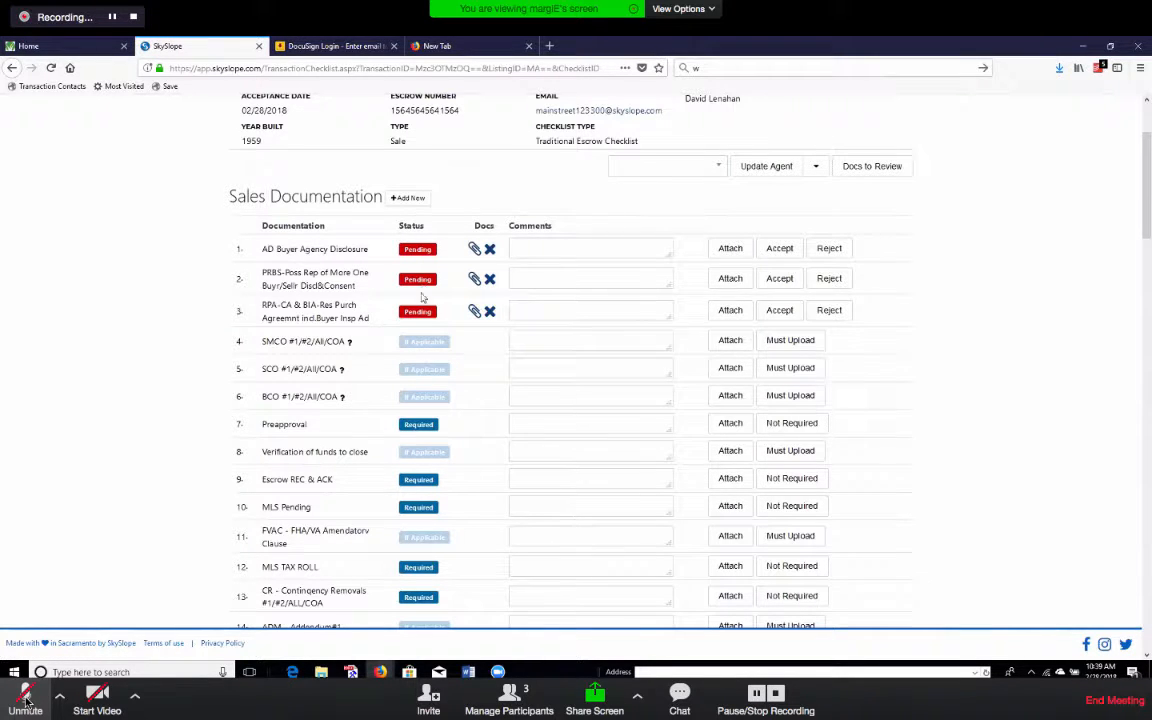
scroll(423, 320, down, 1)
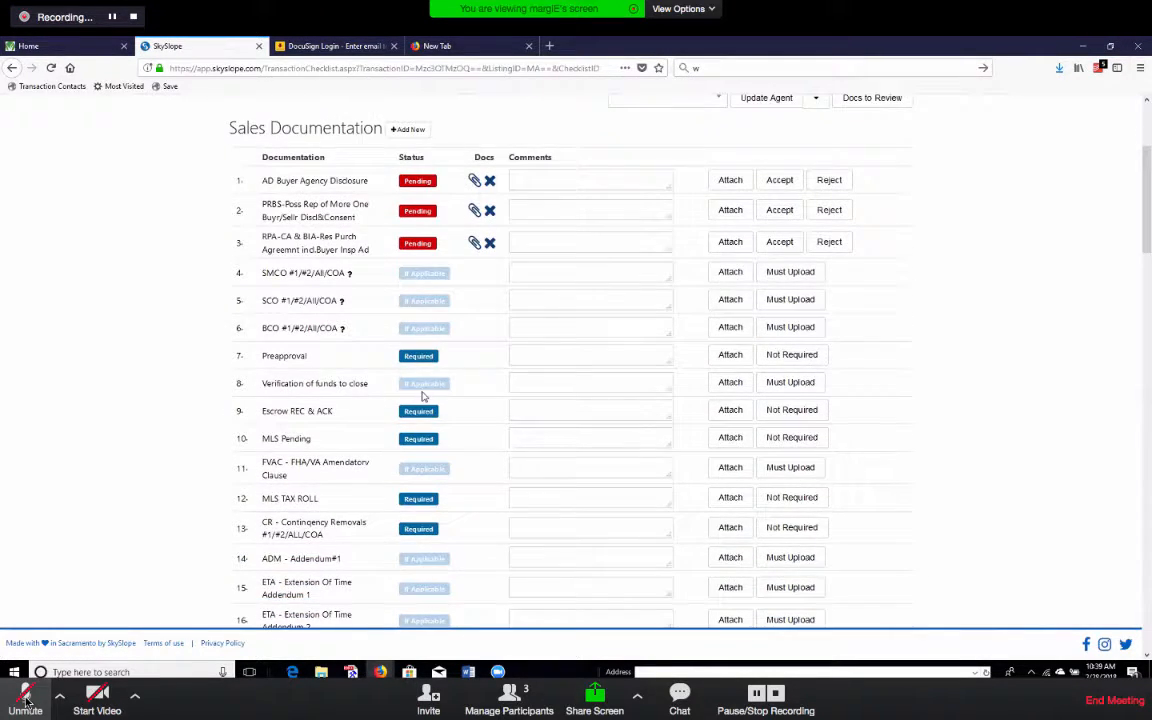
scroll(423, 465, down, 10)
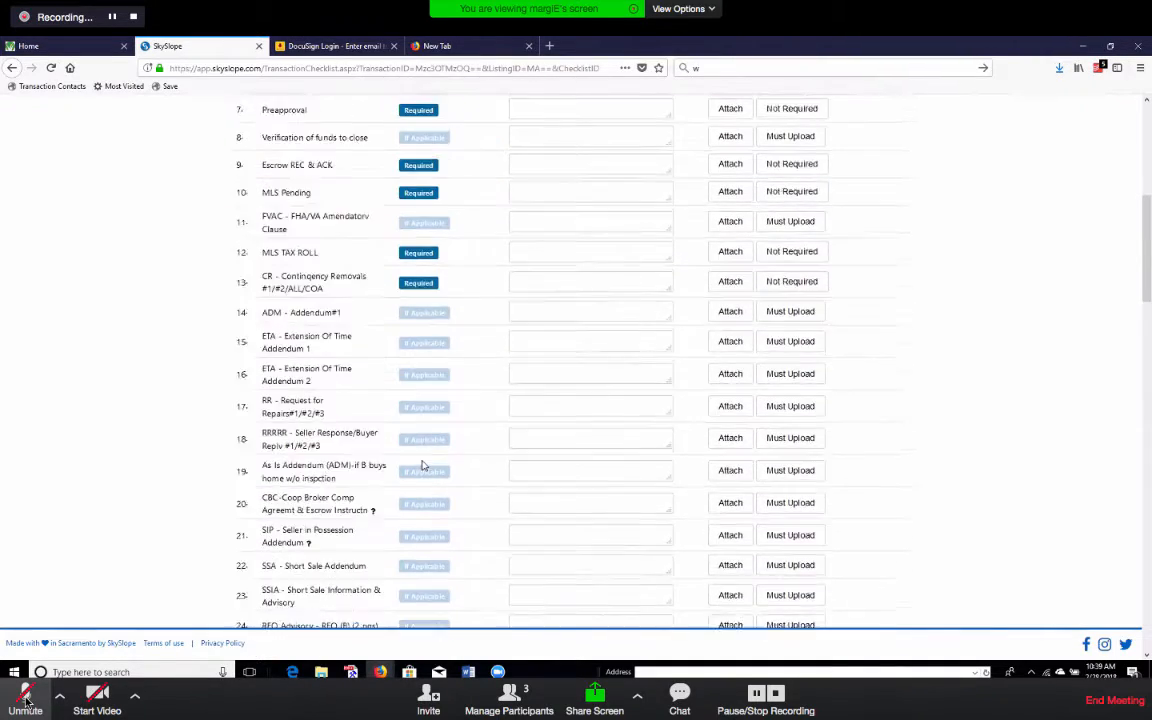
scroll(423, 465, down, 10)
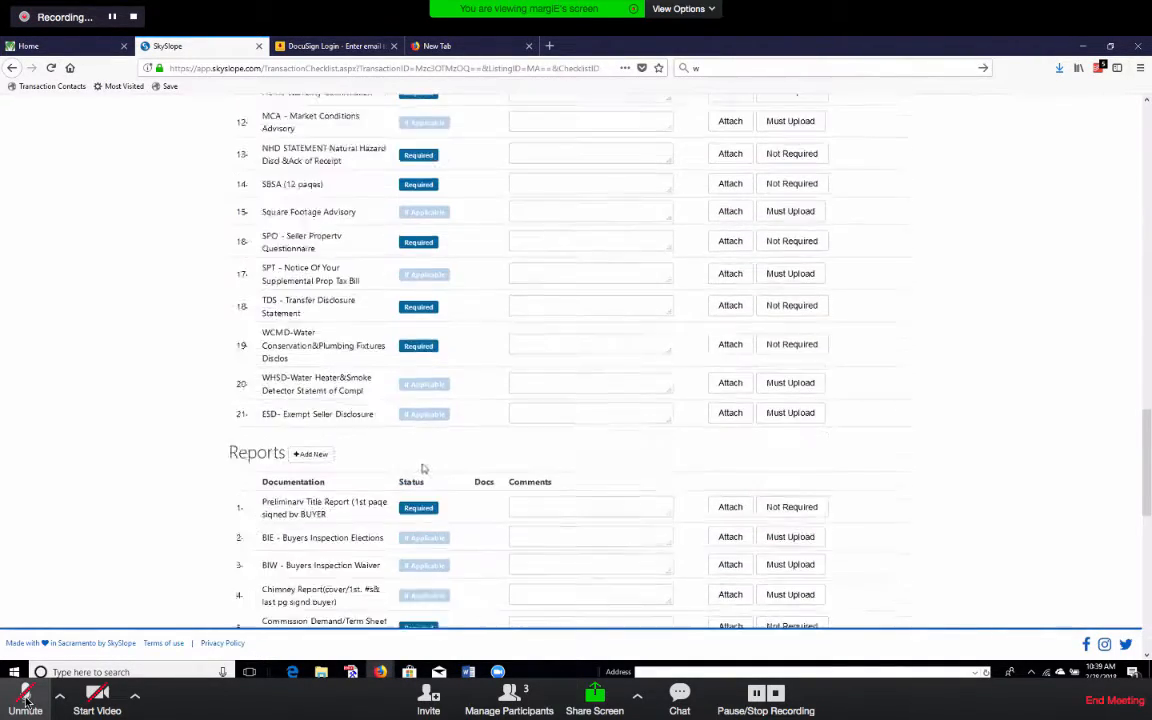
scroll(423, 468, down, 1)
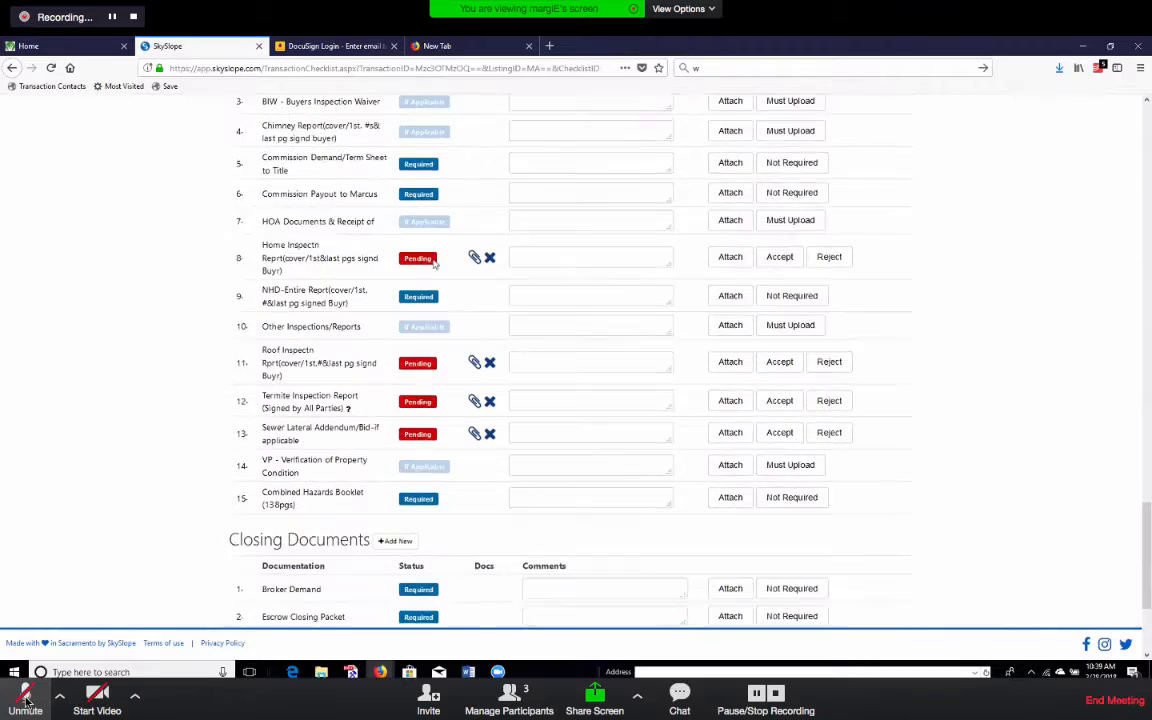
scroll(371, 517, down, 3)
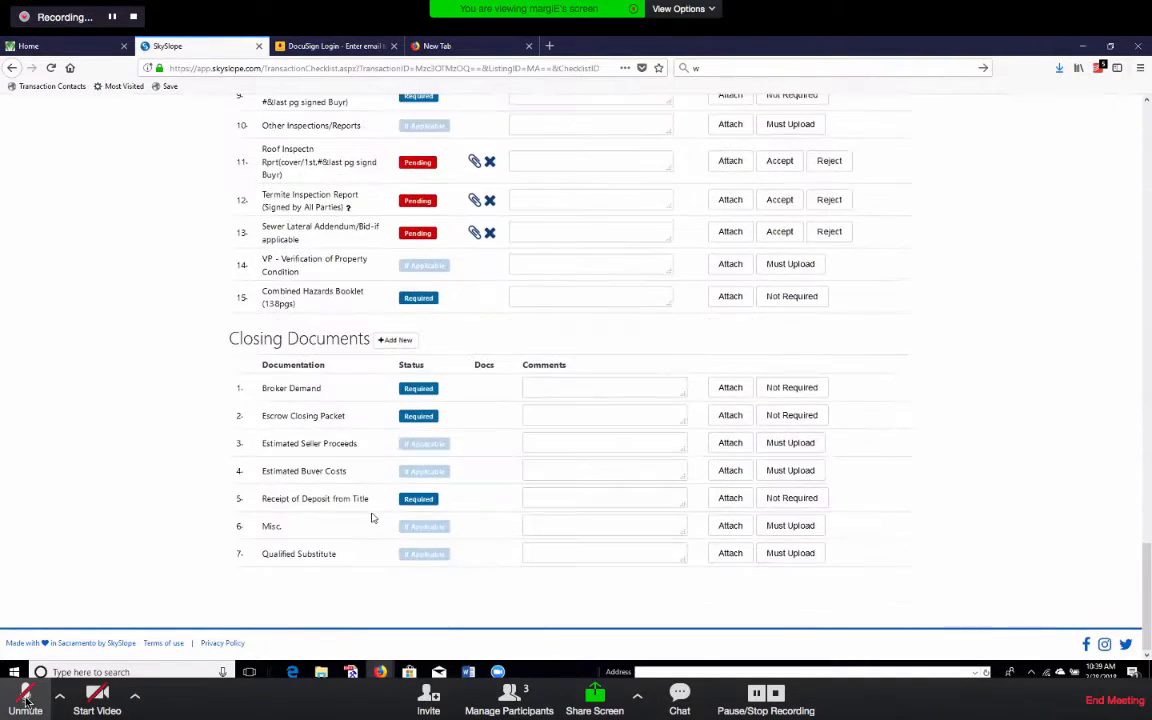
scroll(371, 517, up, 20)
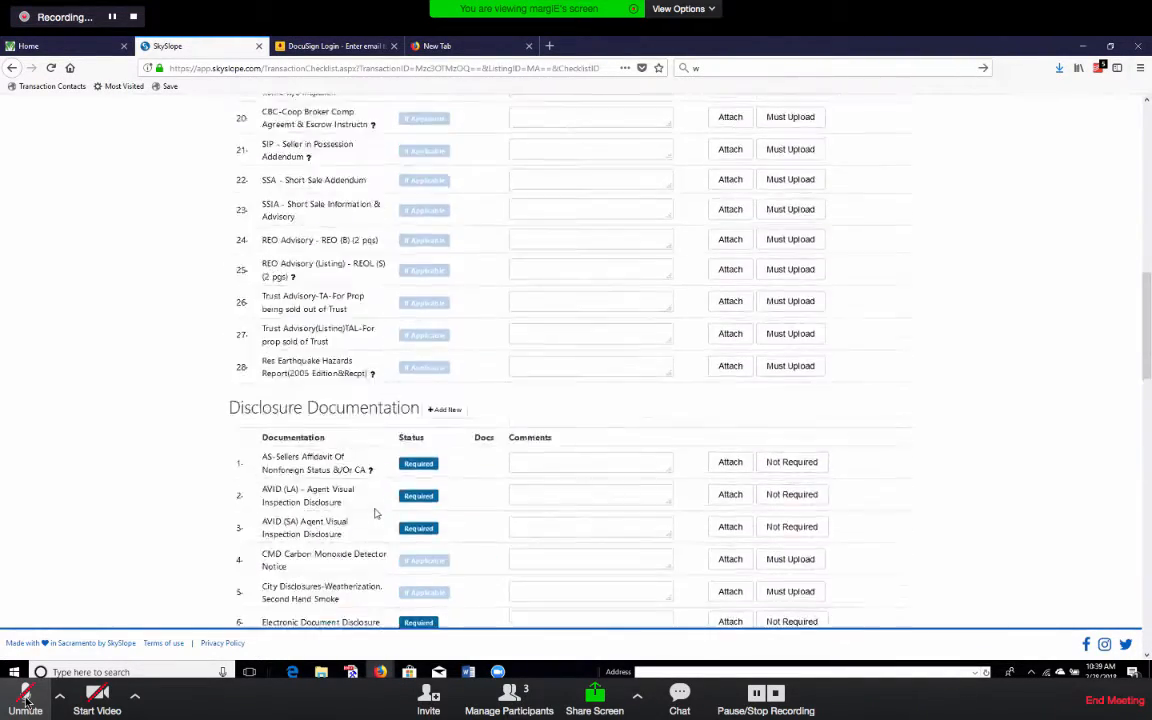
scroll(352, 527, down, 3)
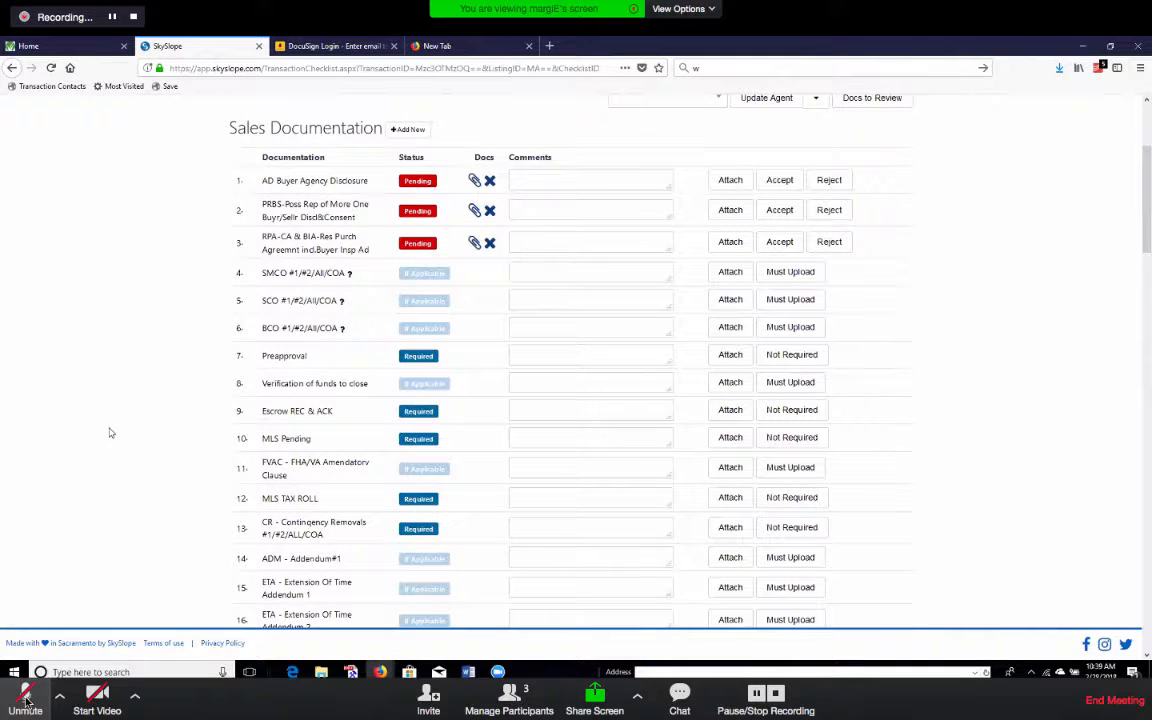
scroll(190, 475, down, 1)
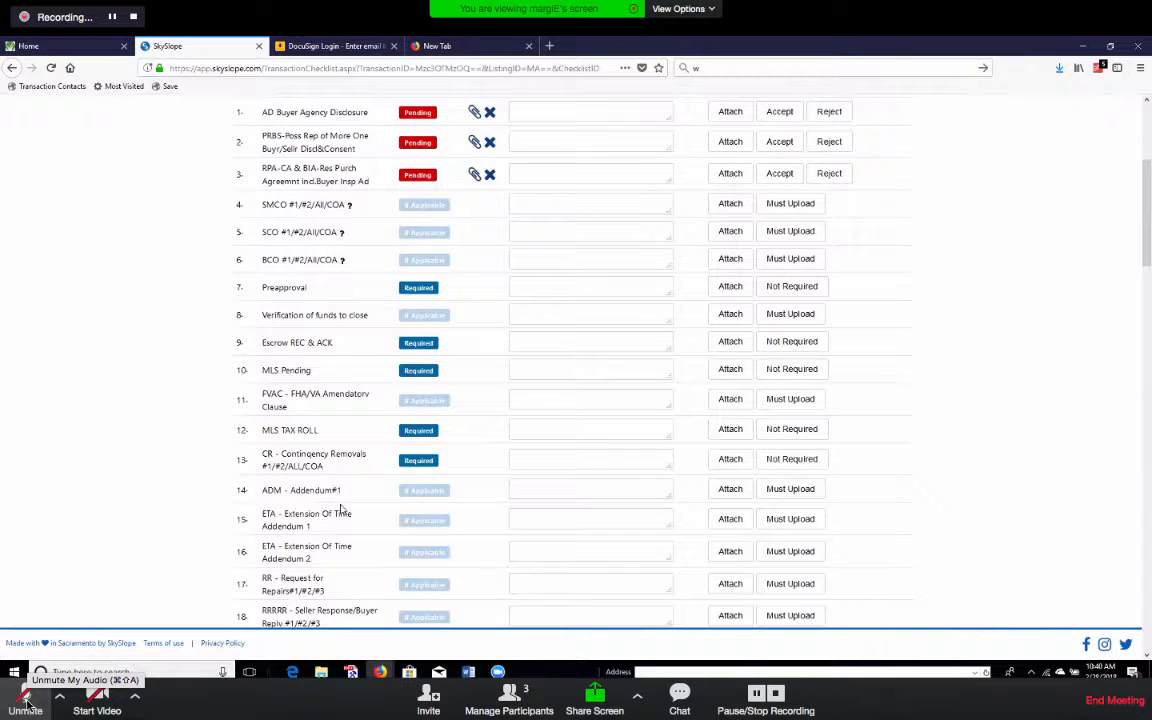
scroll(676, 468, down, 5)
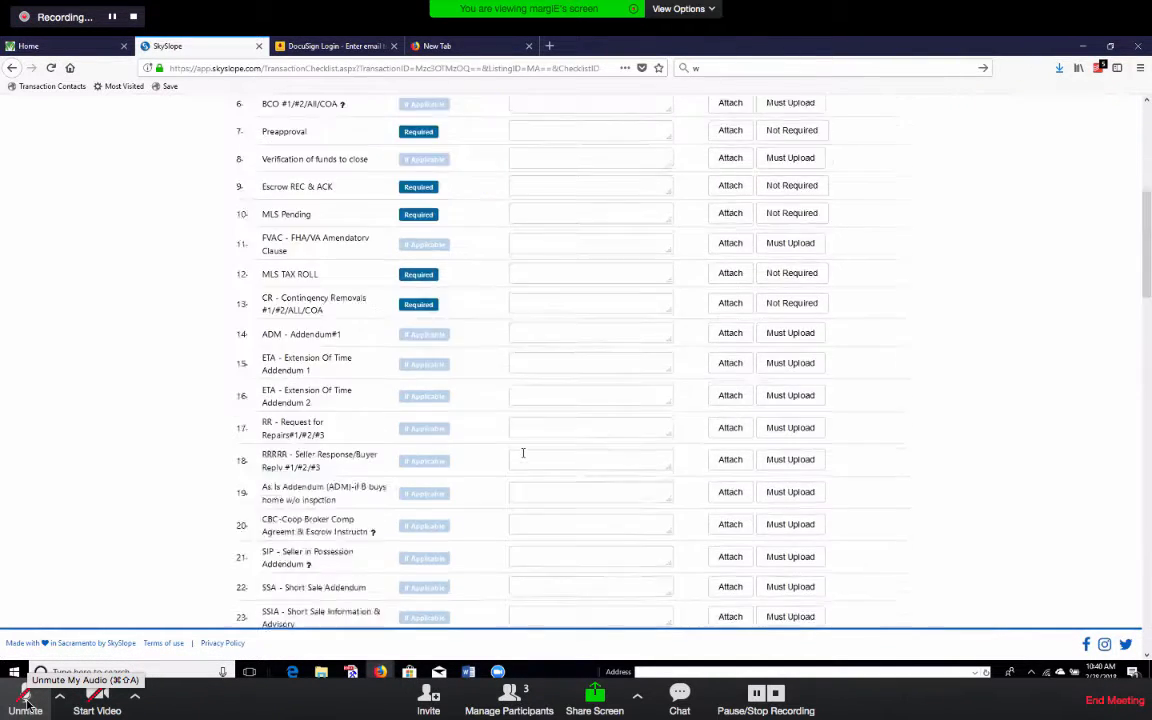
scroll(450, 470, up, 10)
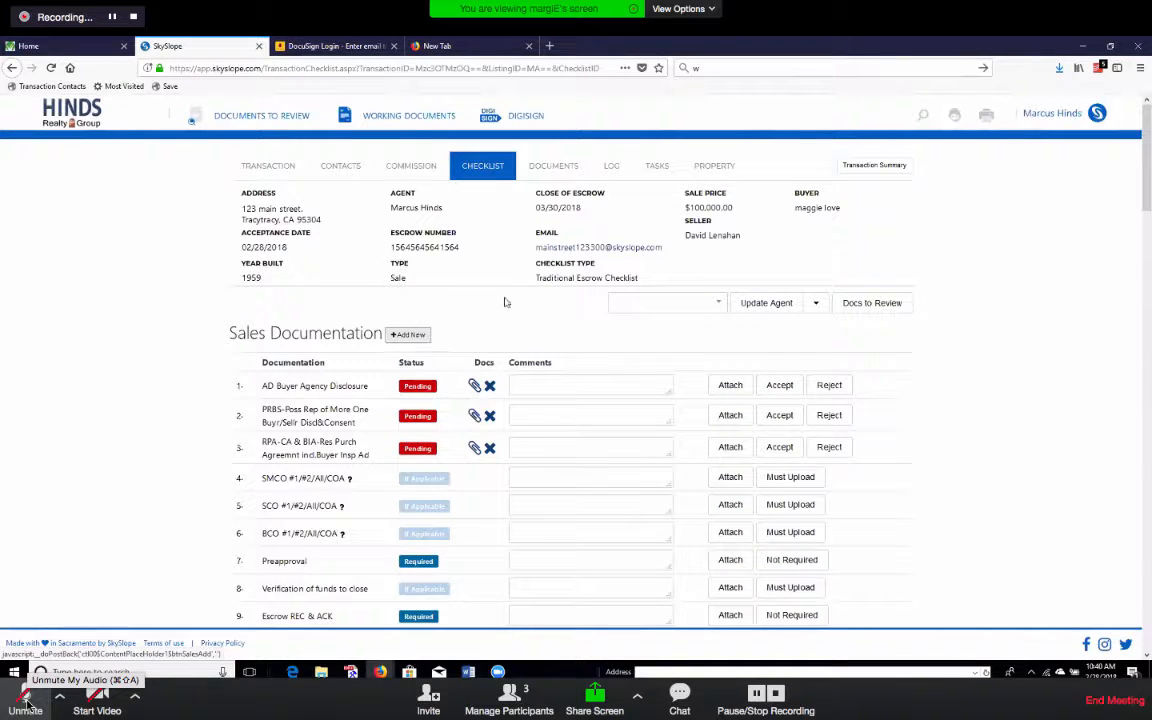
Add and save a 'WFA Wire Fraud' Sales Documentation item, then attach a document to row 29.
click(412, 335)
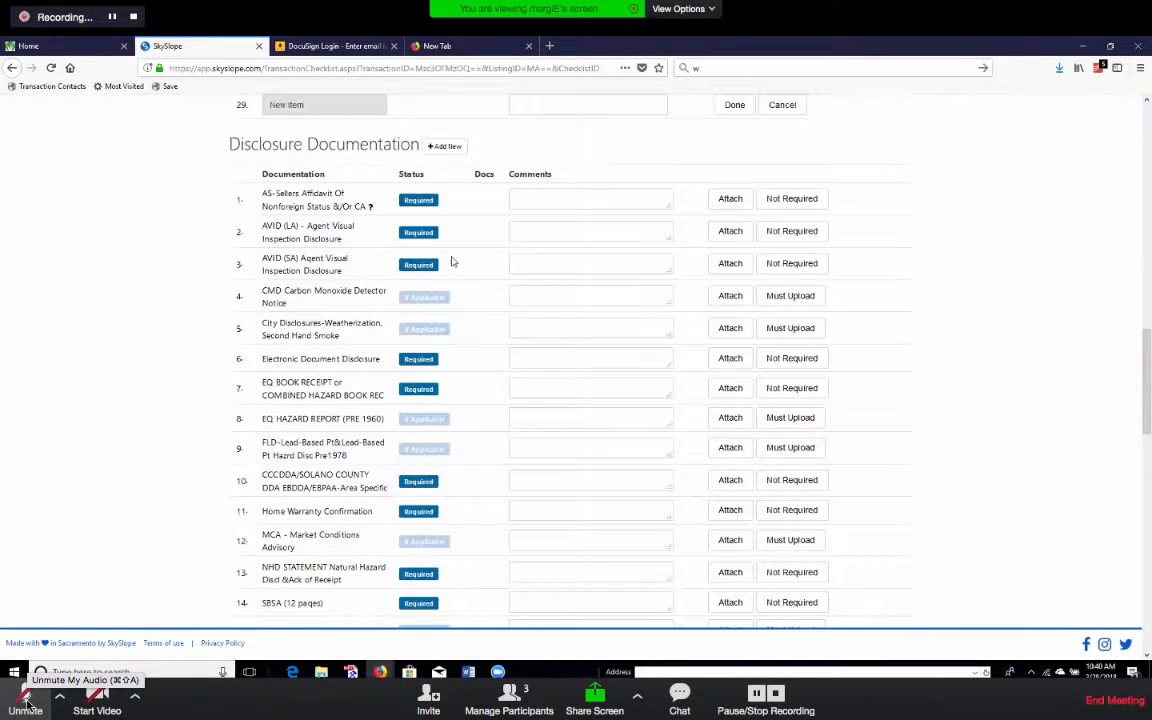
scroll(453, 372, up, 2)
scroll(352, 276, up, 1)
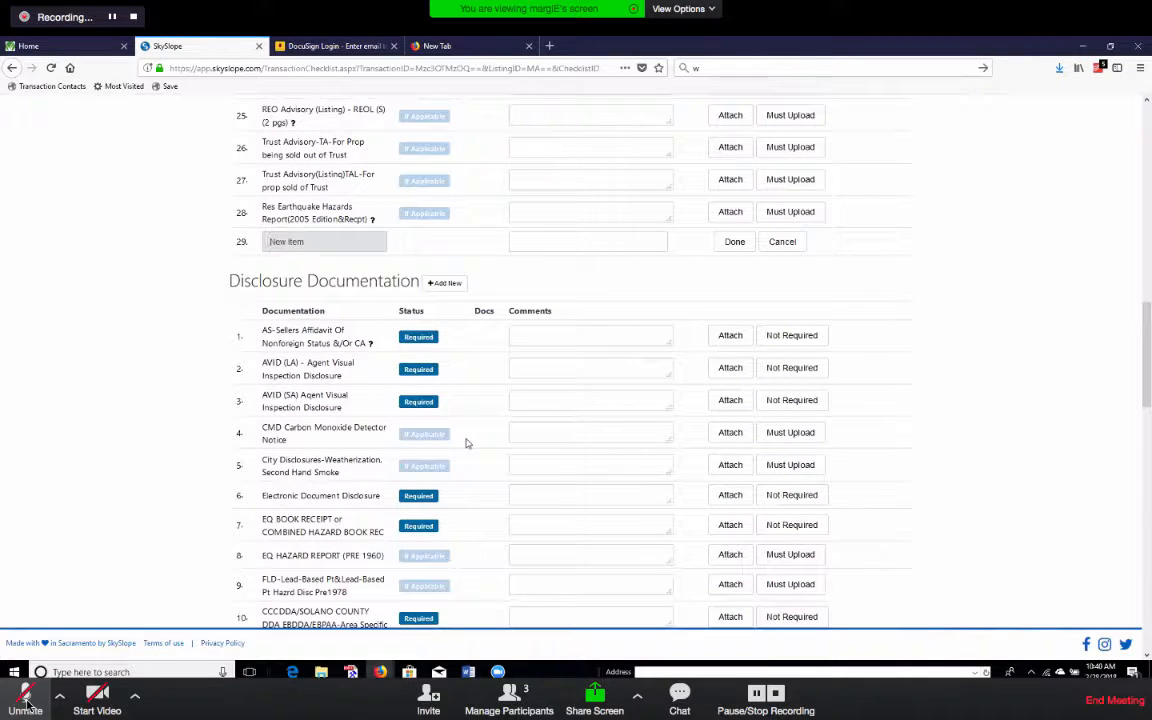
text(W)
text(FA Wire Fraud)
click(735, 243)
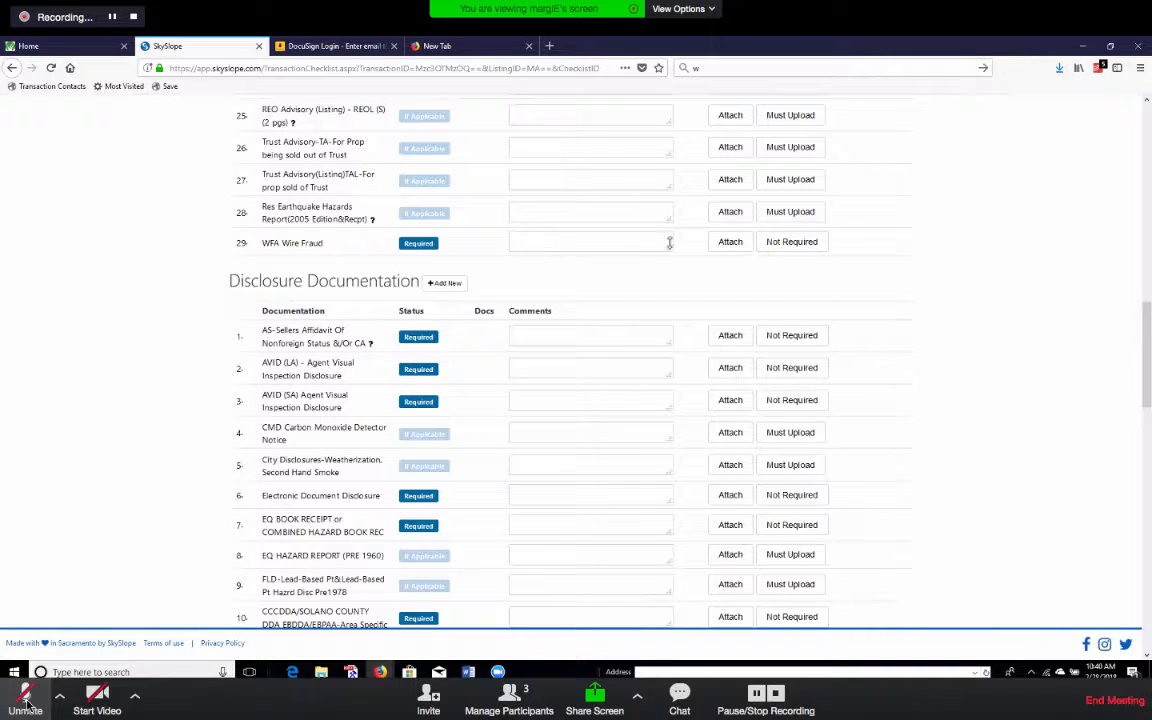
click(724, 245)
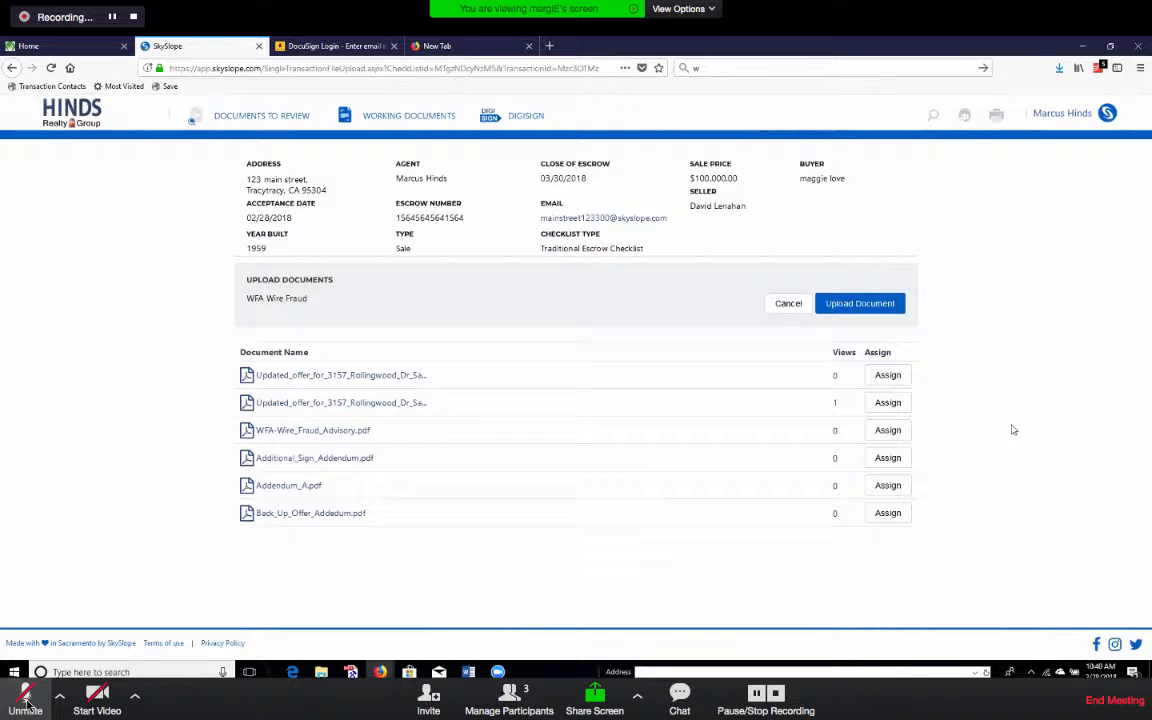
Skip the file upload and assign the existing WFA-Wire_Fraud_Advisory.pdf to the WFA Wire Fraud item.
click(329, 512)
click(860, 303)
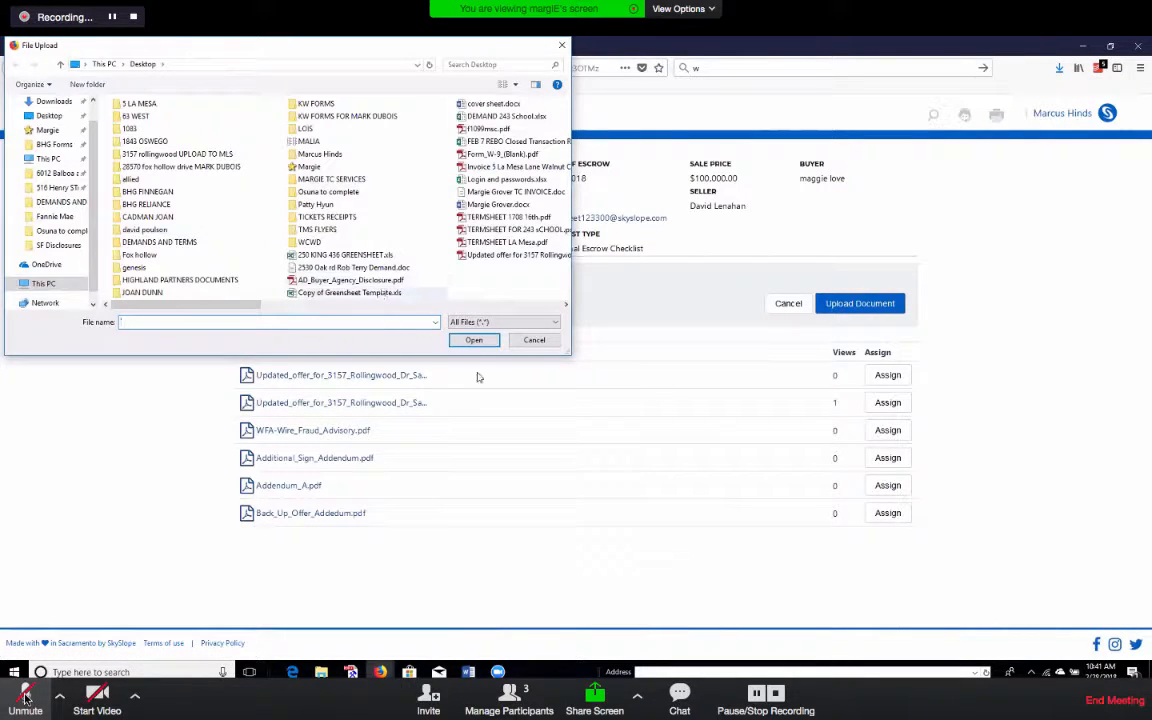
key(Escape)
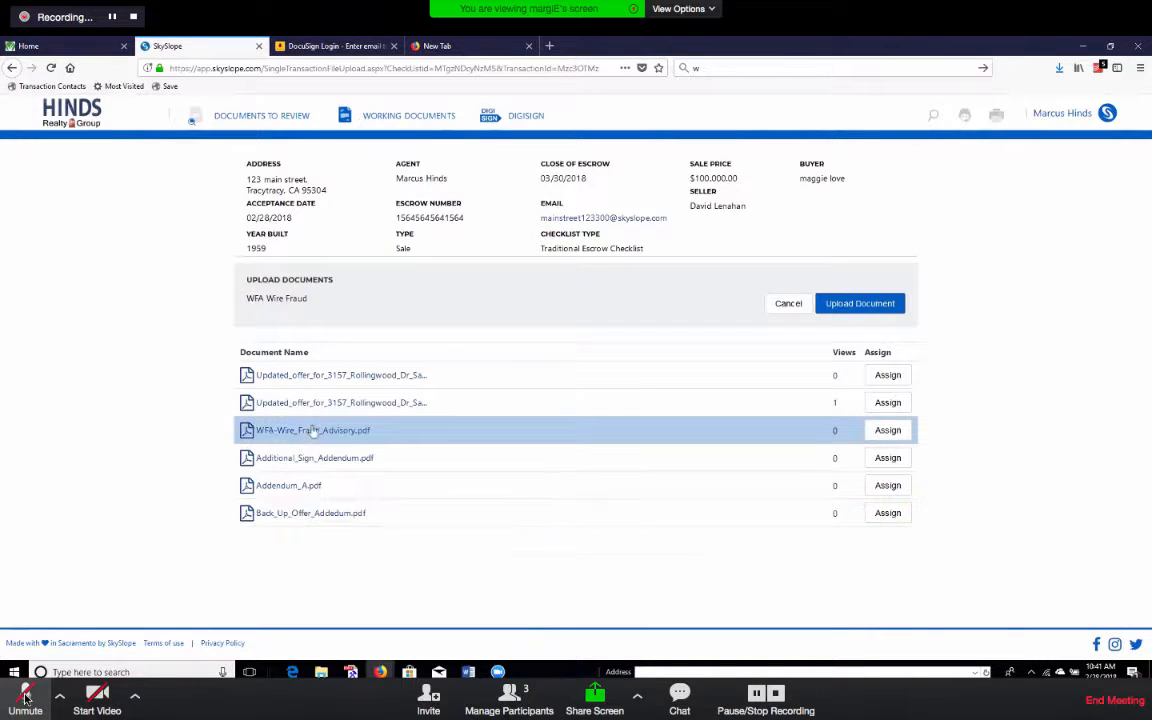
click(887, 430)
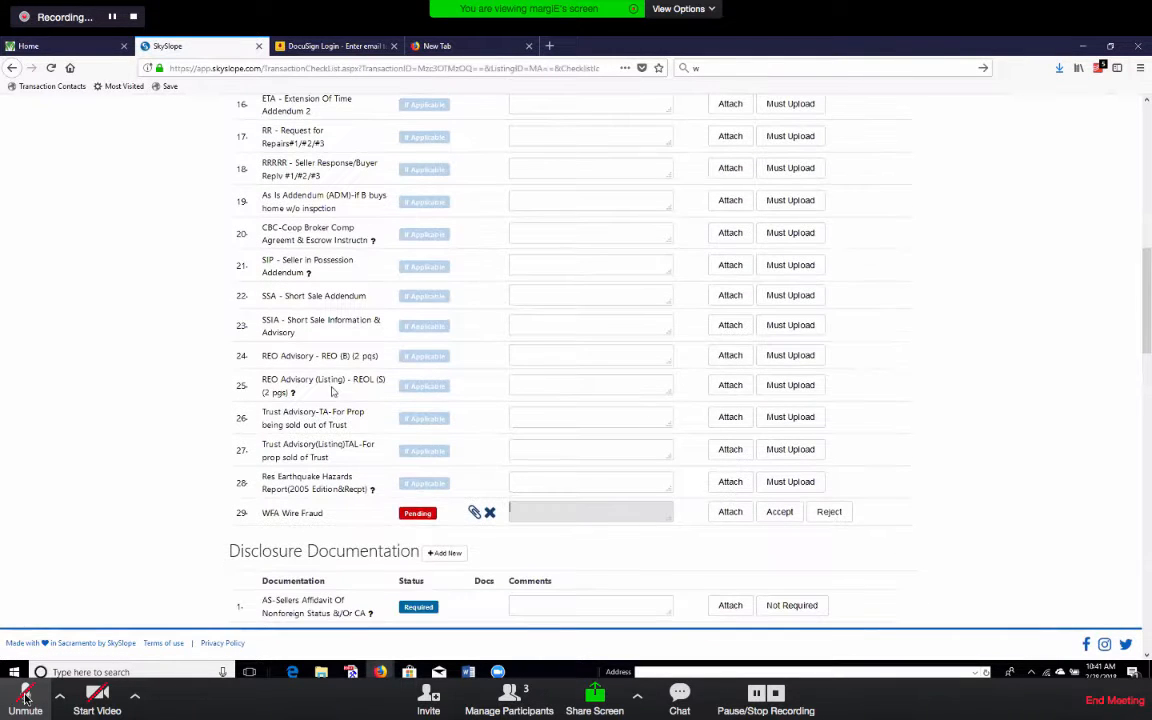
Scroll up the checklist and briefly unmute then re-mute the meeting microphone.
scroll(999, 466, up, 10)
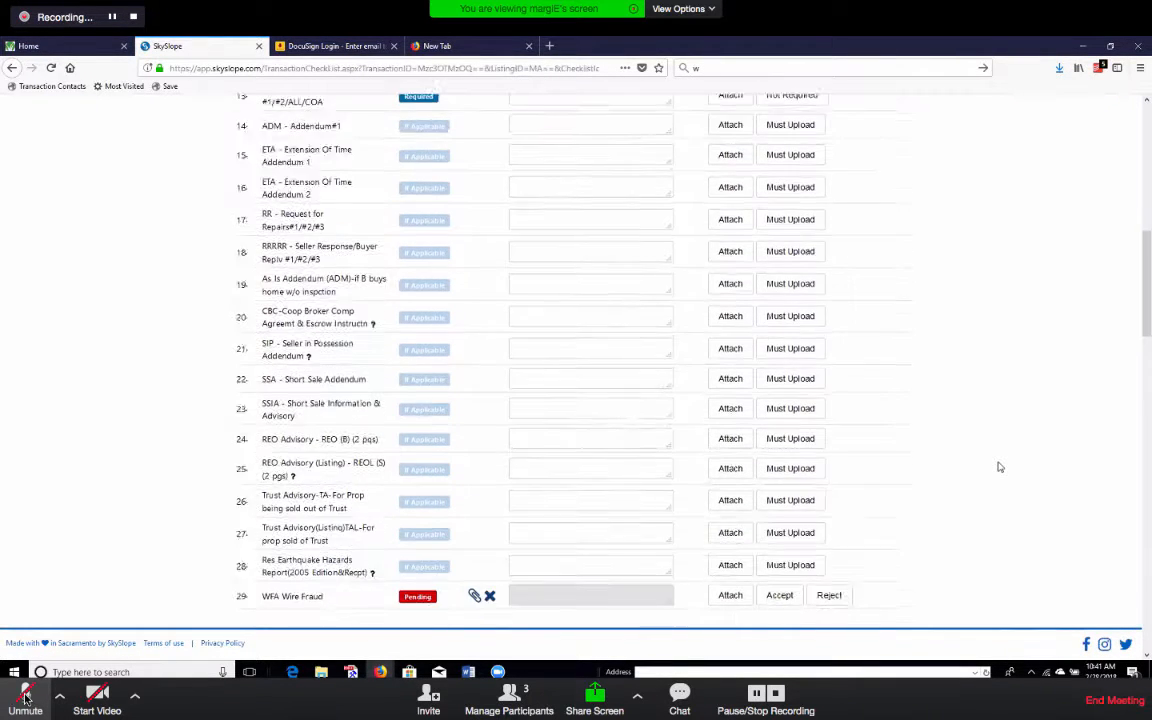
click(24, 700)
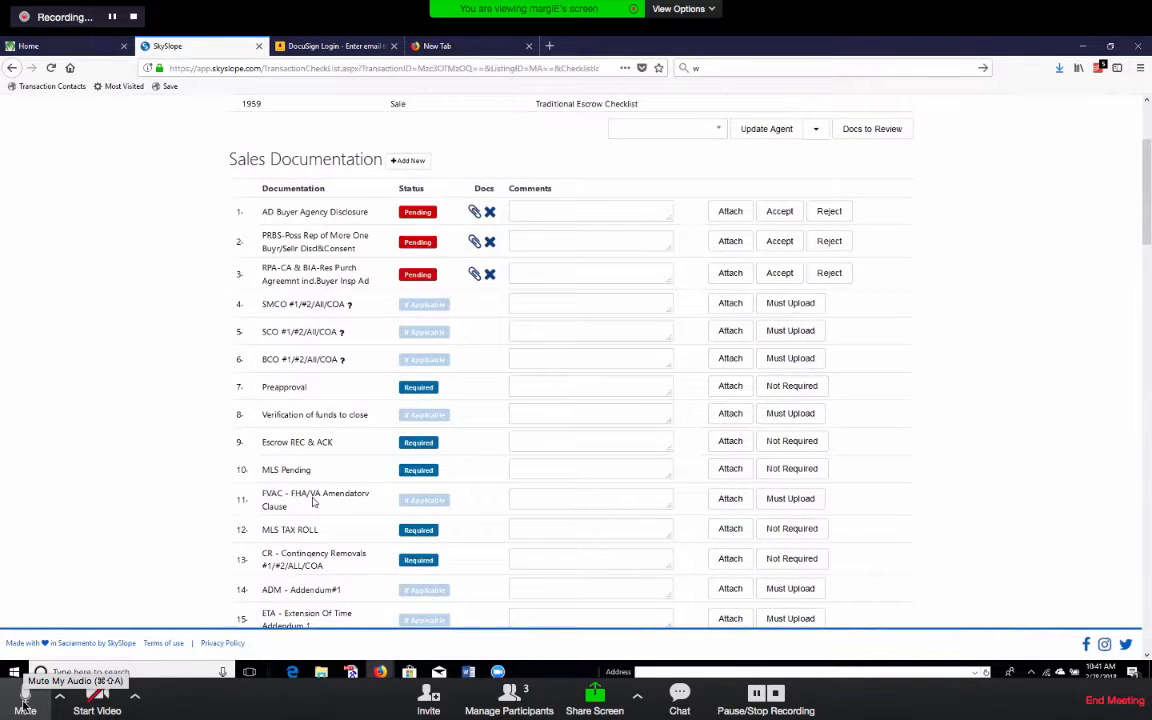
click(24, 700)
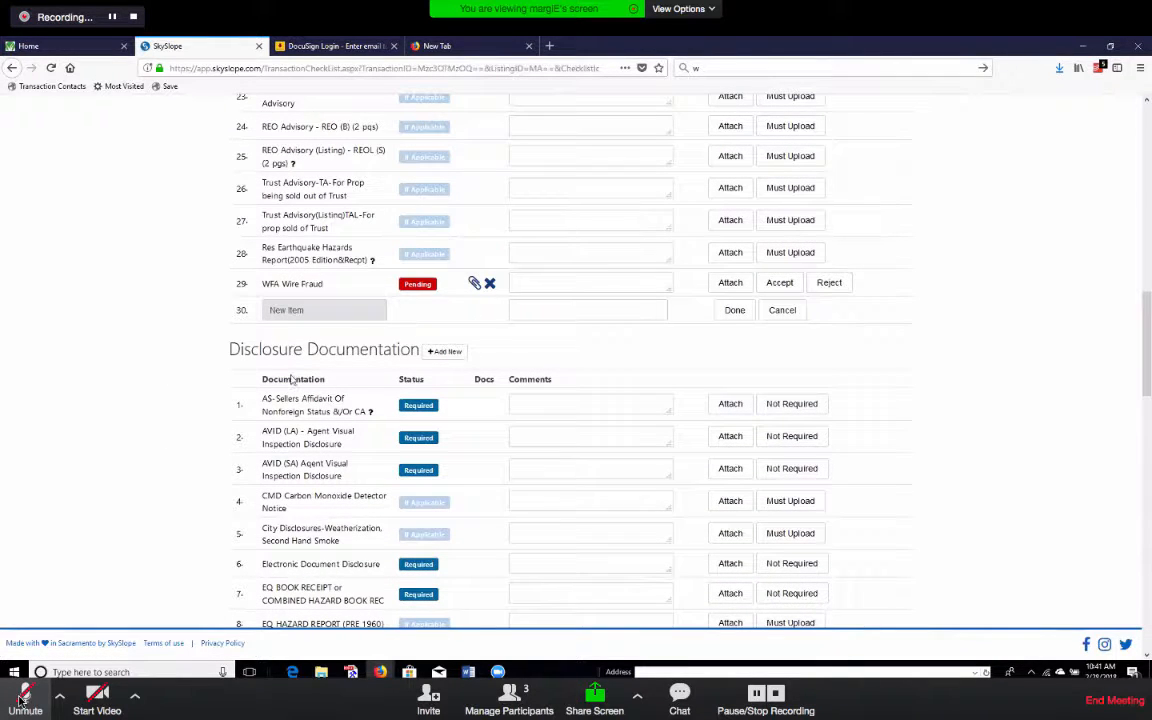
Unmute and then re-mute the meeting microphone.
click(21, 699)
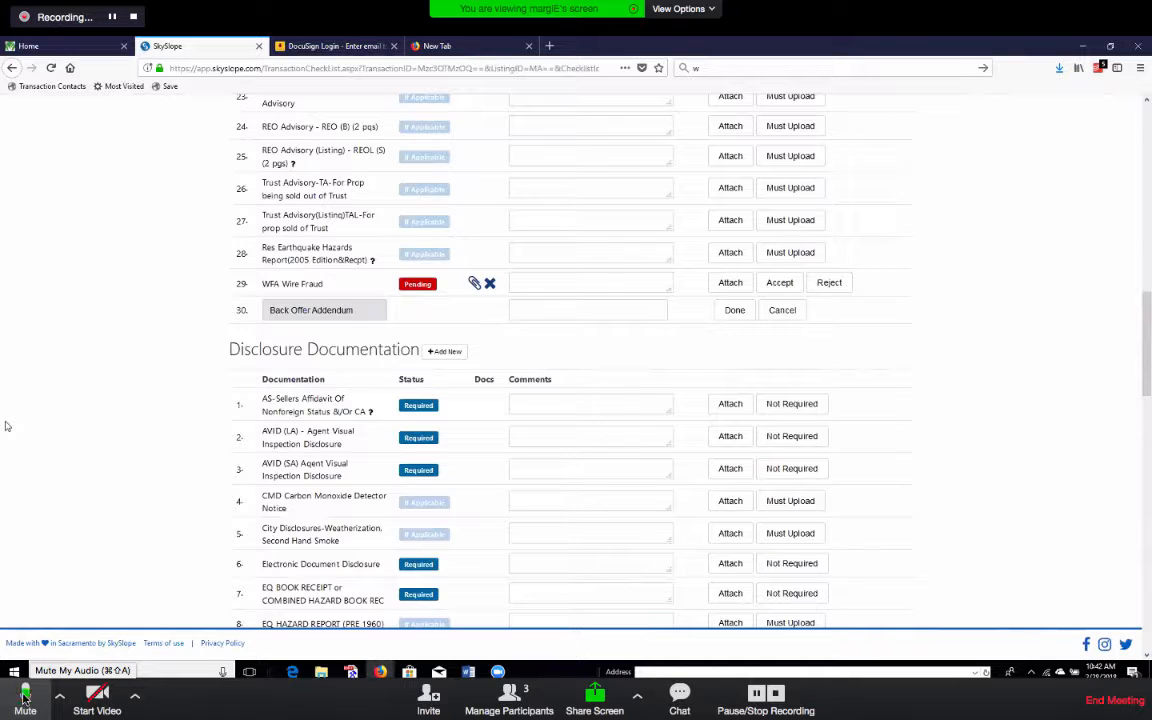
click(25, 697)
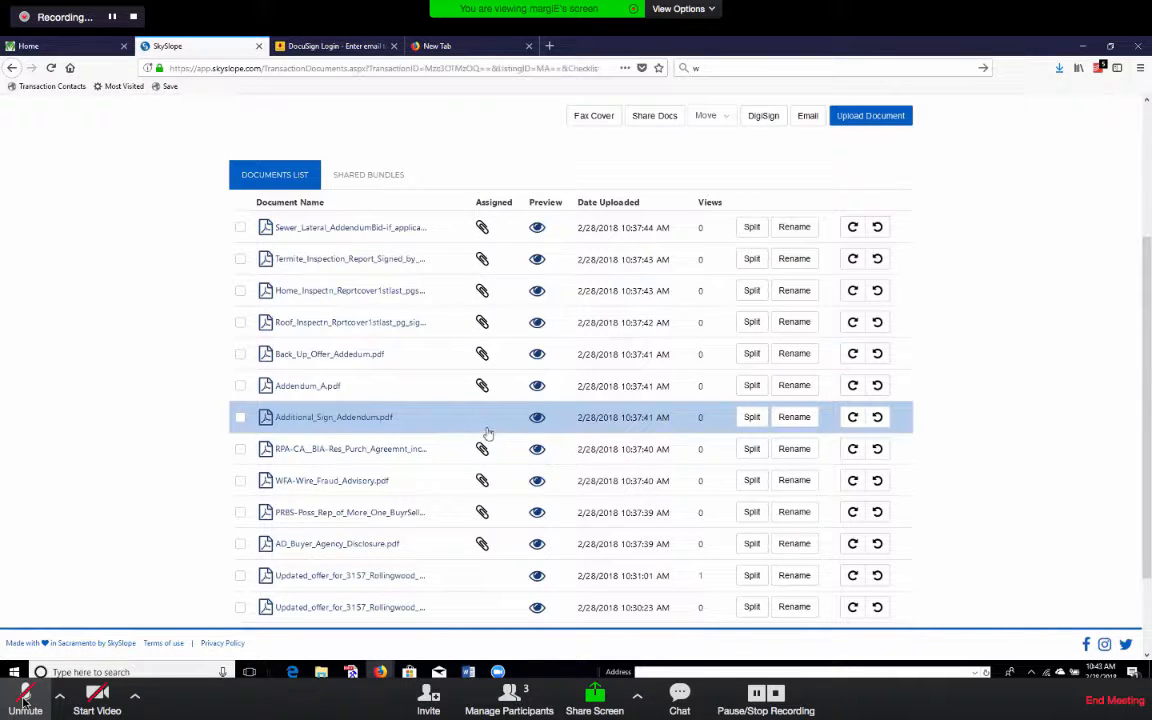
Append 'NEED SELLER' to the Additional_Sign_Addendum.pdf name and try saving it.
click(790, 418)
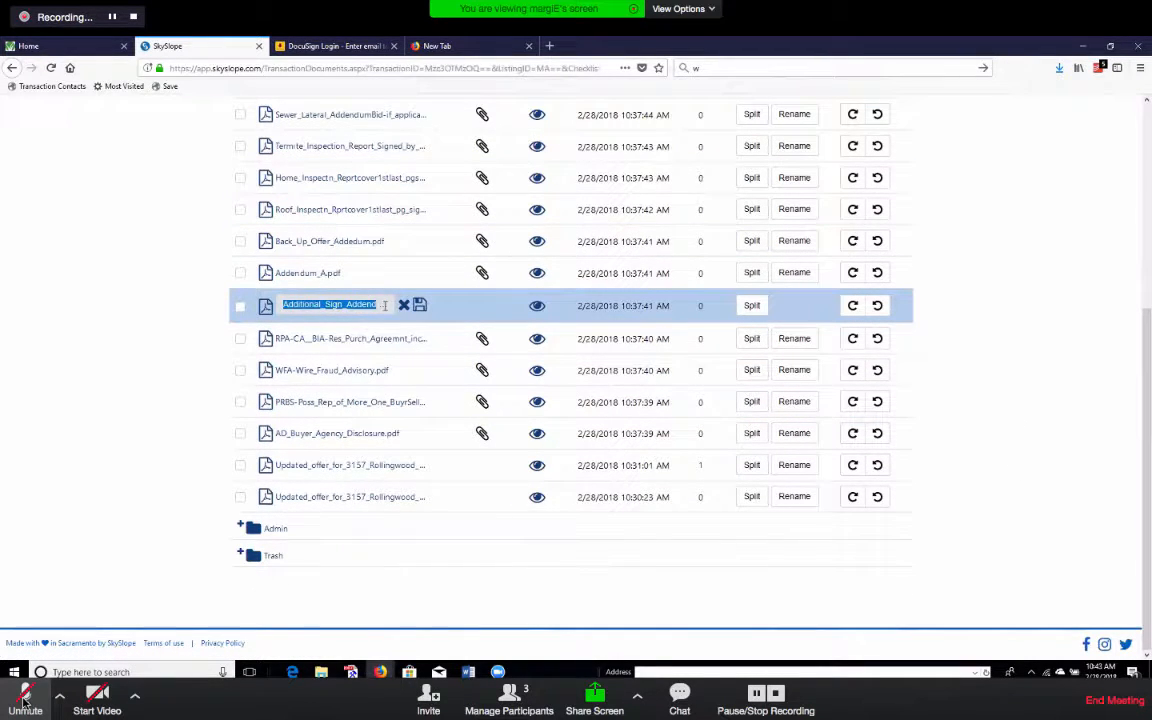
click(391, 304)
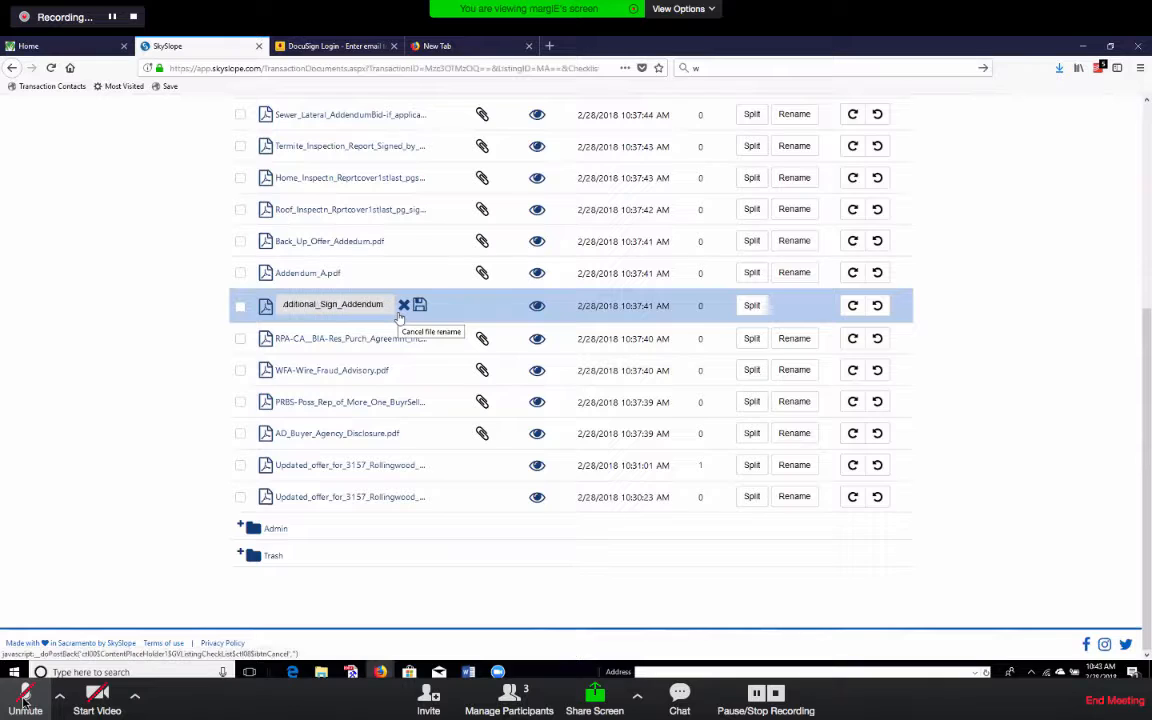
text(NEED SELLER)
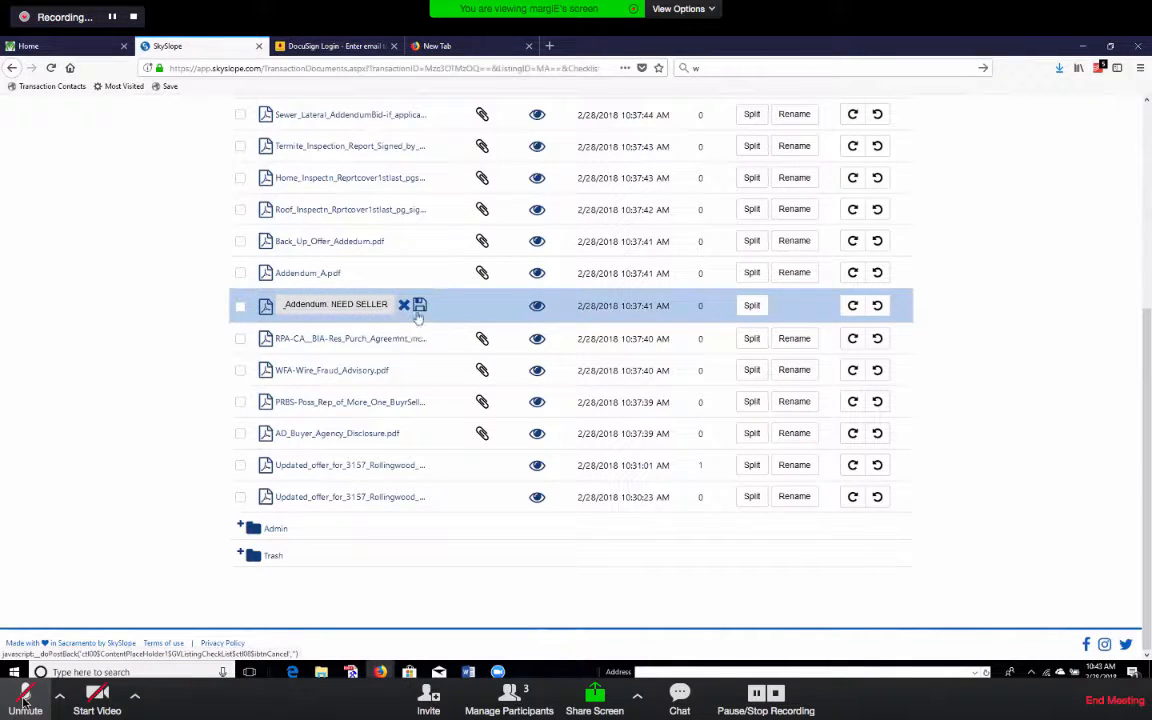
click(419, 306)
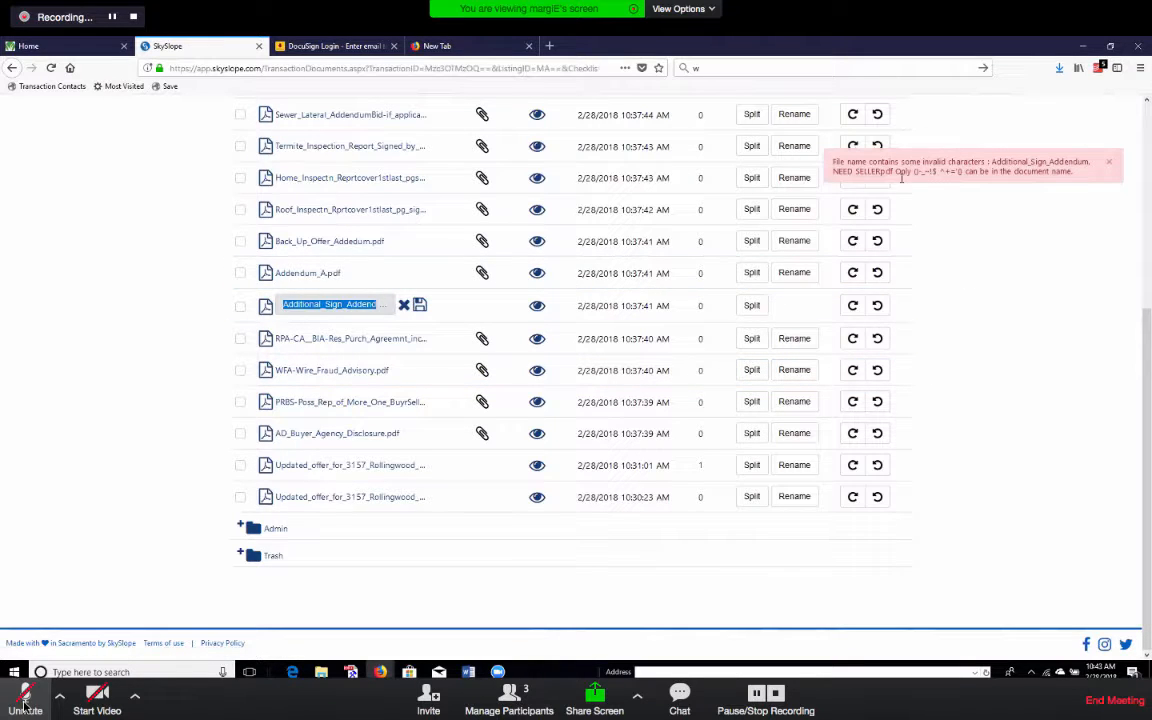
Delete the two invalid characters from the new name and save it.
click(386, 304)
drag(386, 304, 281, 312)
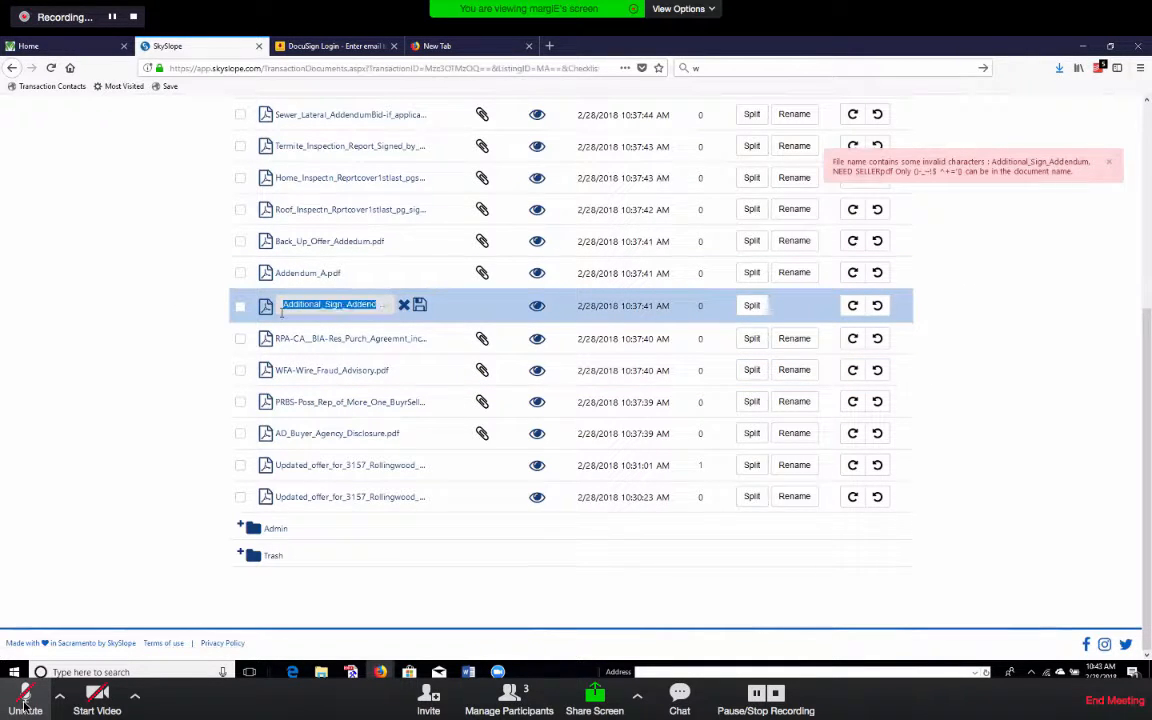
click(325, 309)
key(BackSpace)
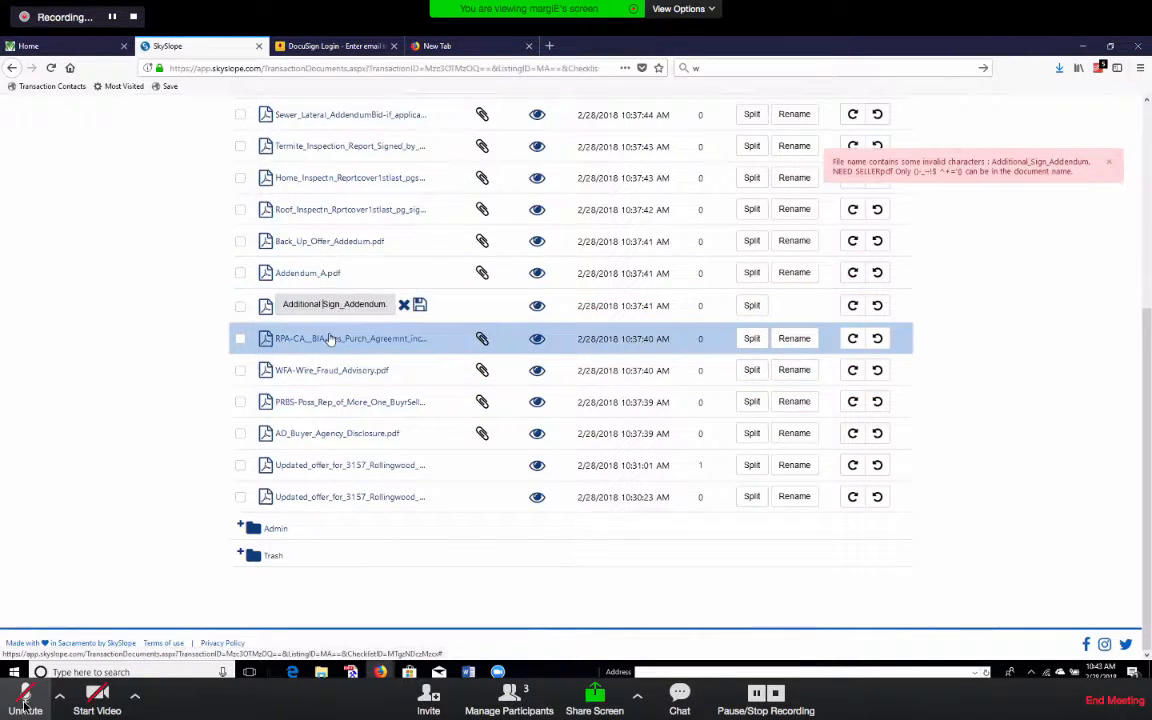
click(344, 306)
key(BackSpace)
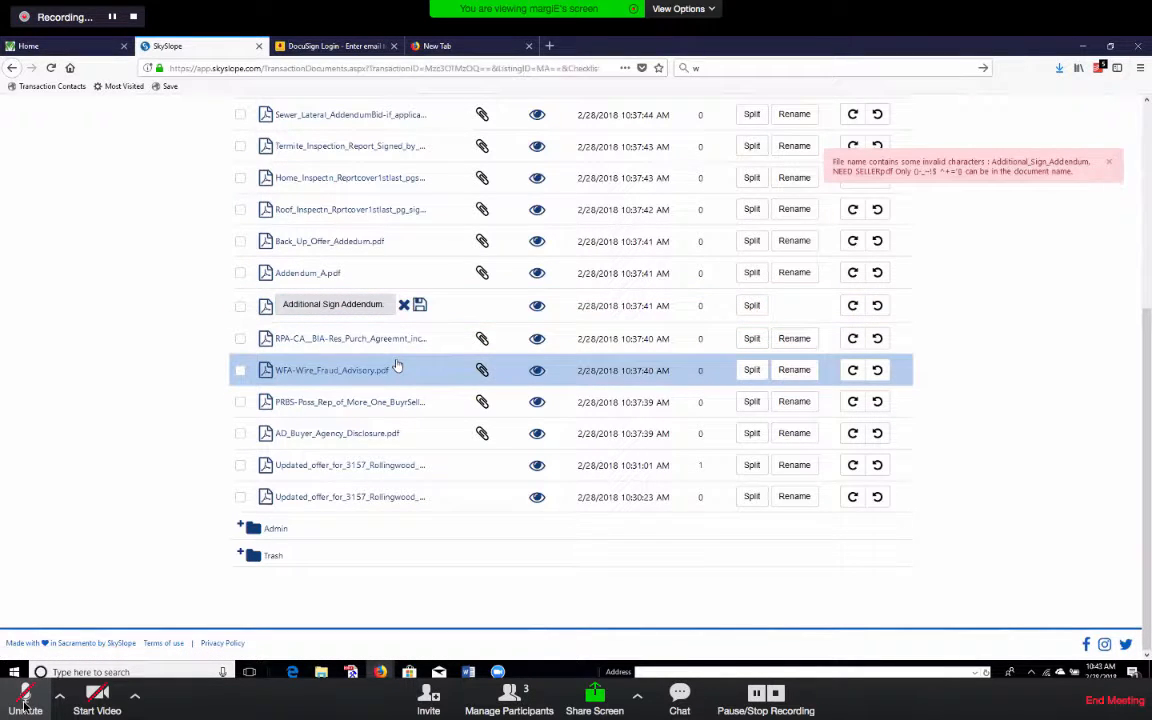
click(422, 306)
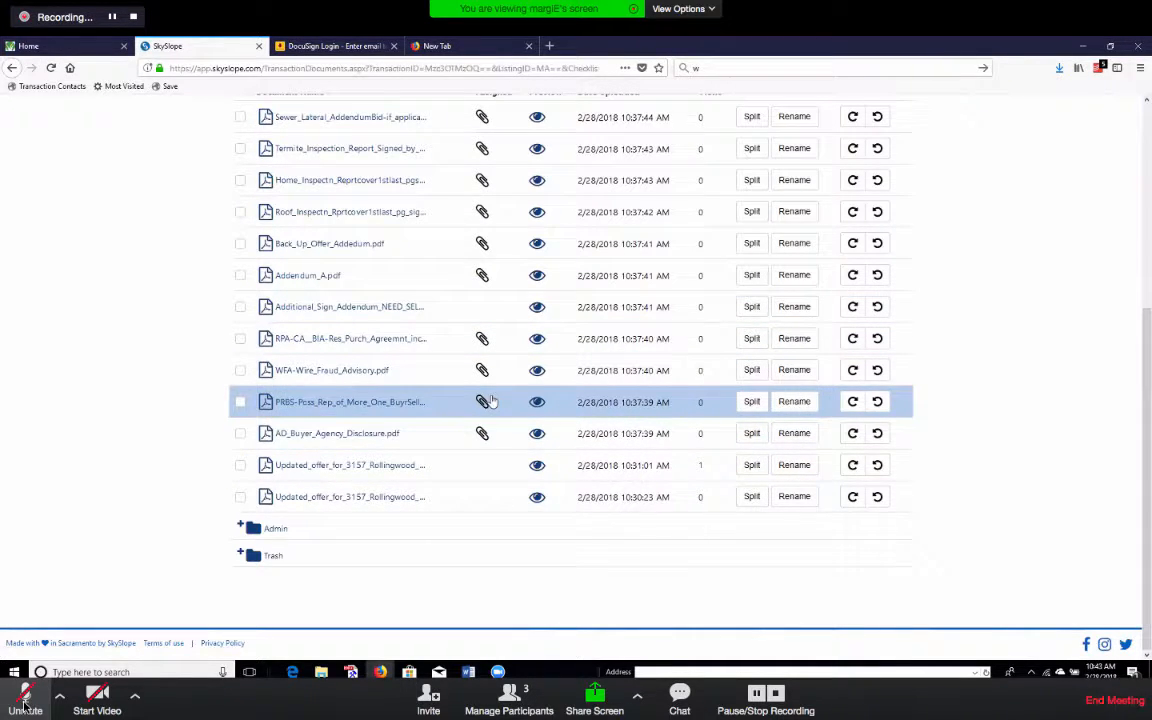
Tick Additional_Sign_Addendum, RPA-CA, WFA-Wire_Fraud_Advisory and PRBS in the Documents List.
scroll(947, 496, up, 5)
scroll(947, 500, down, 4)
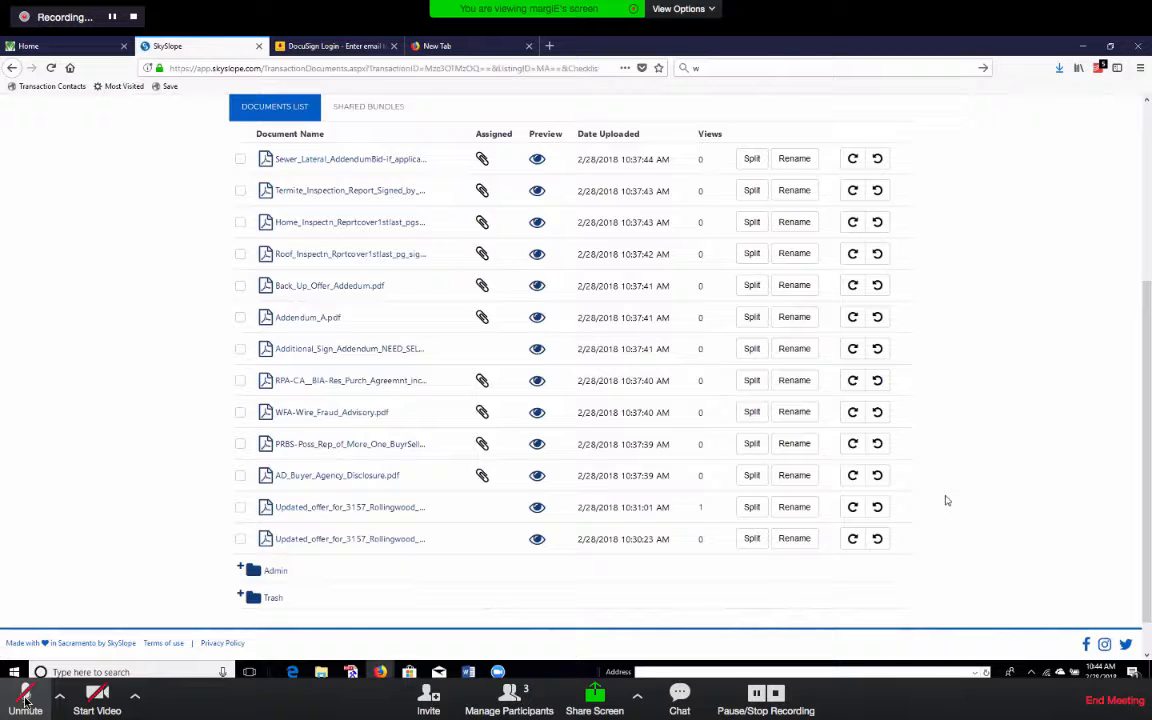
click(25, 700)
click(26, 700)
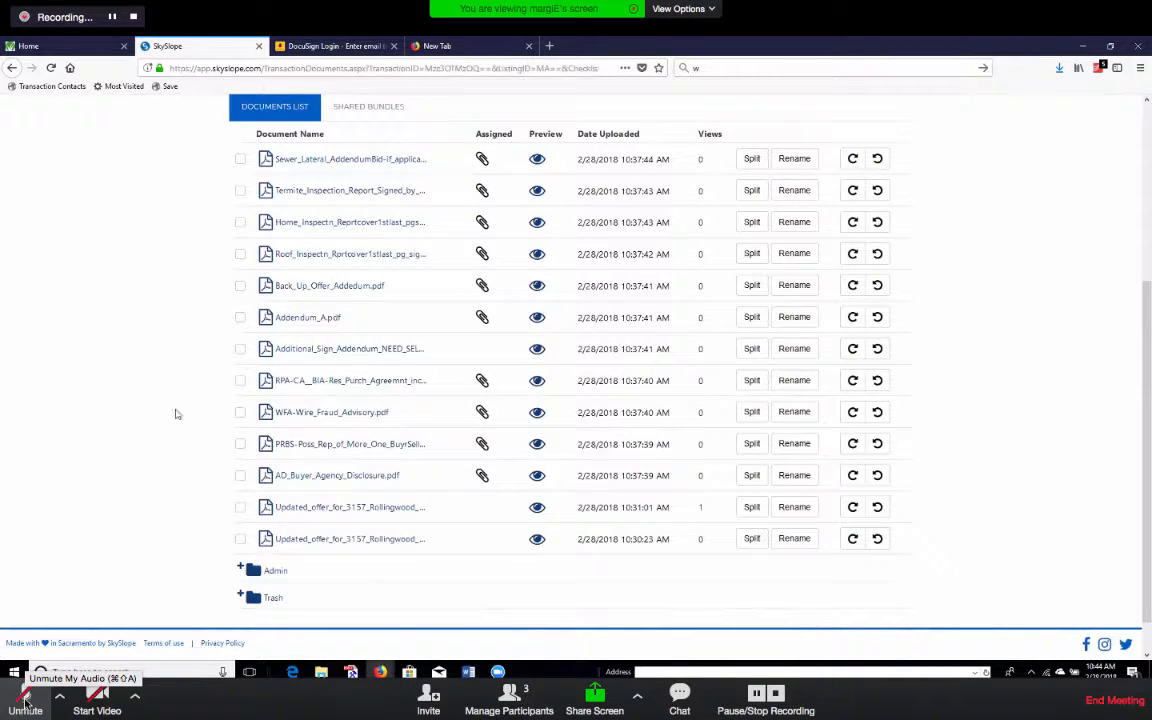
click(240, 348)
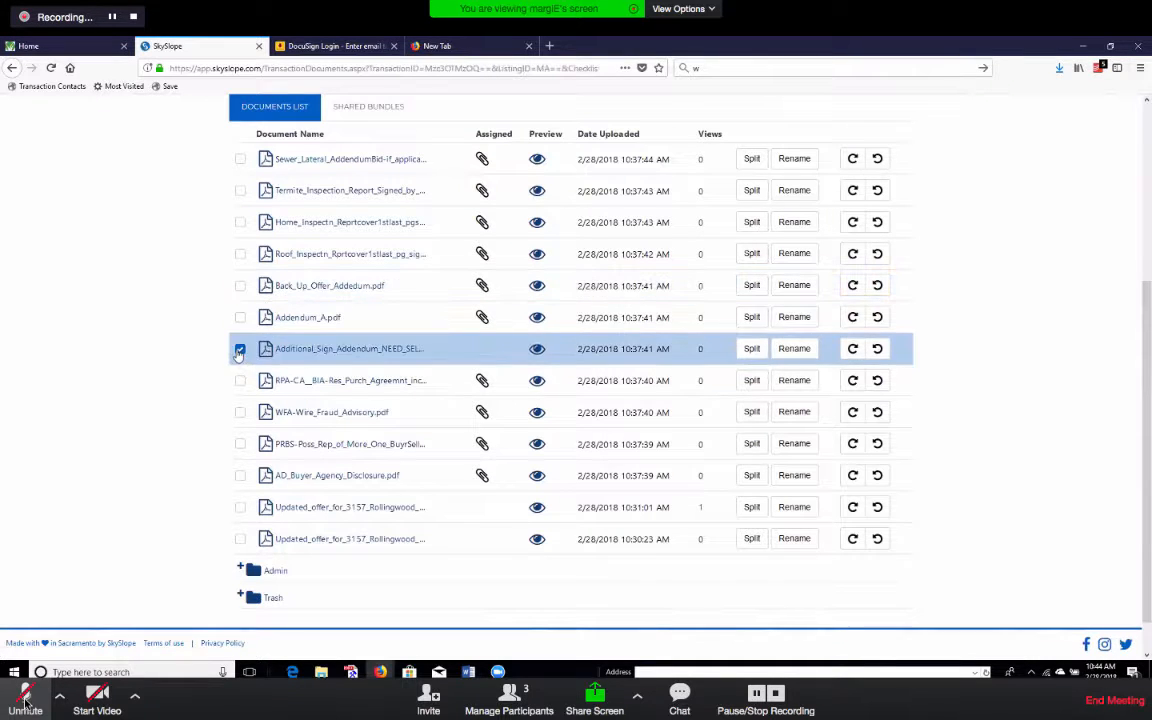
click(240, 380)
click(240, 443)
click(240, 412)
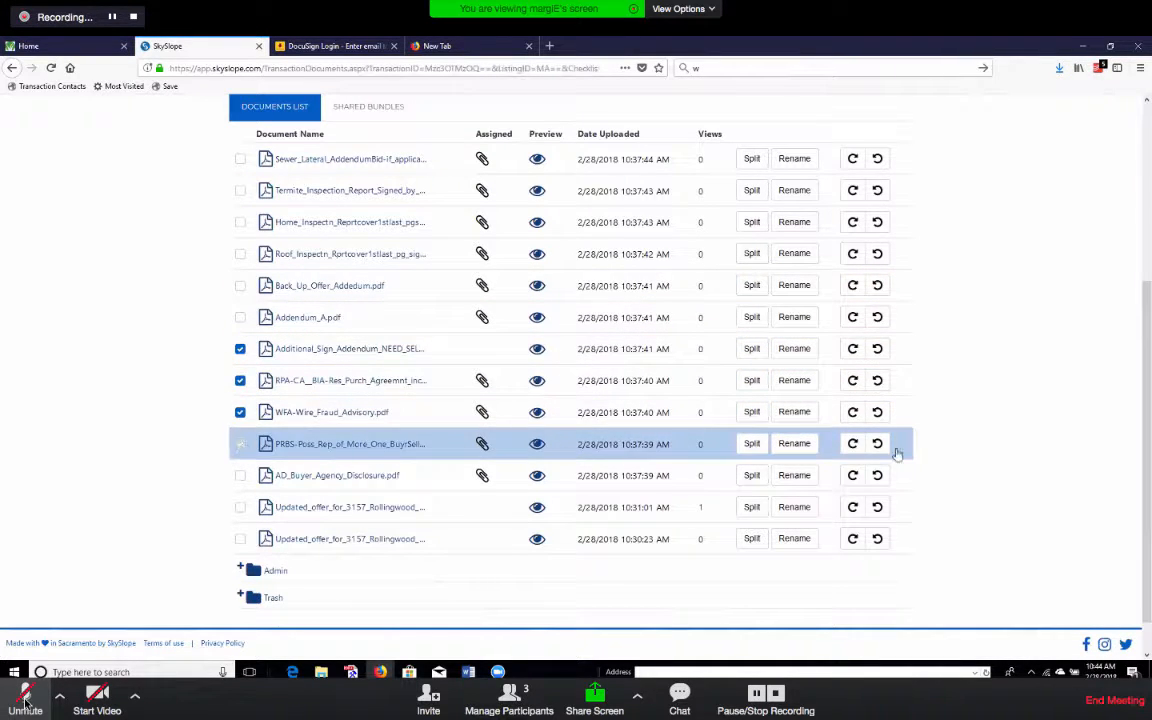
scroll(970, 450, up, 2)
scroll(600, 385, down, 1)
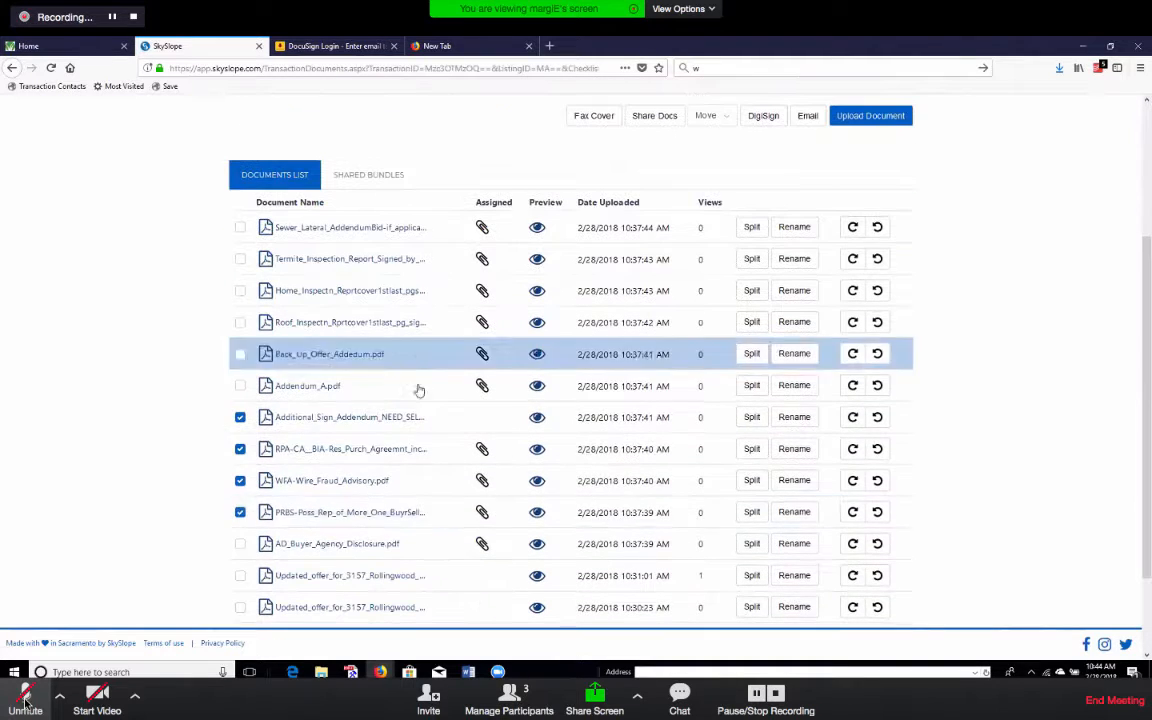
Start a share email for the selected documents, trying junk text and then 'YOU' as recipient.
click(807, 116)
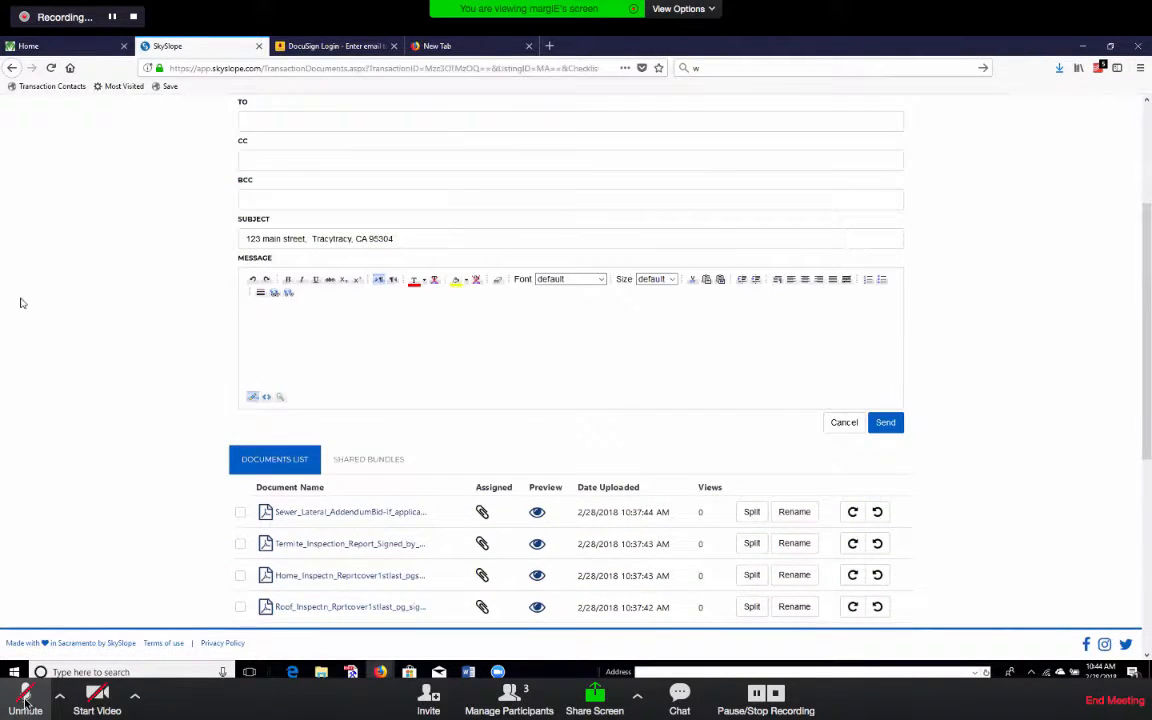
click(424, 121)
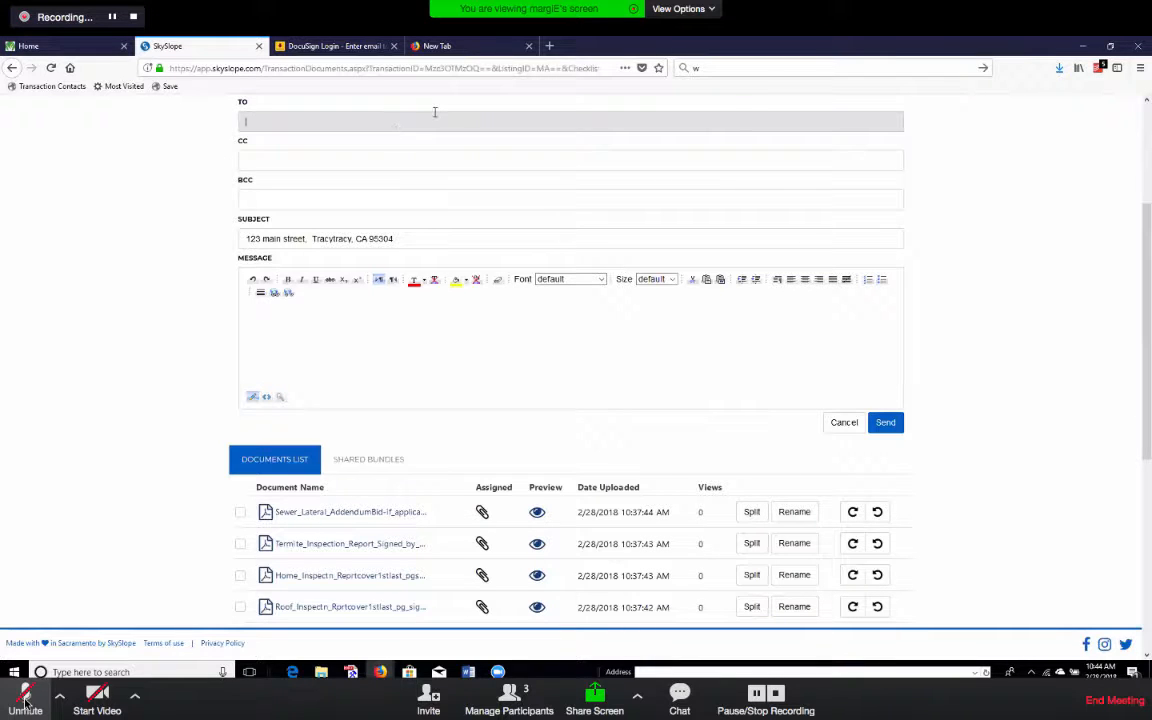
text(HJKHIOHJOPHJOIP:)
click(299, 168)
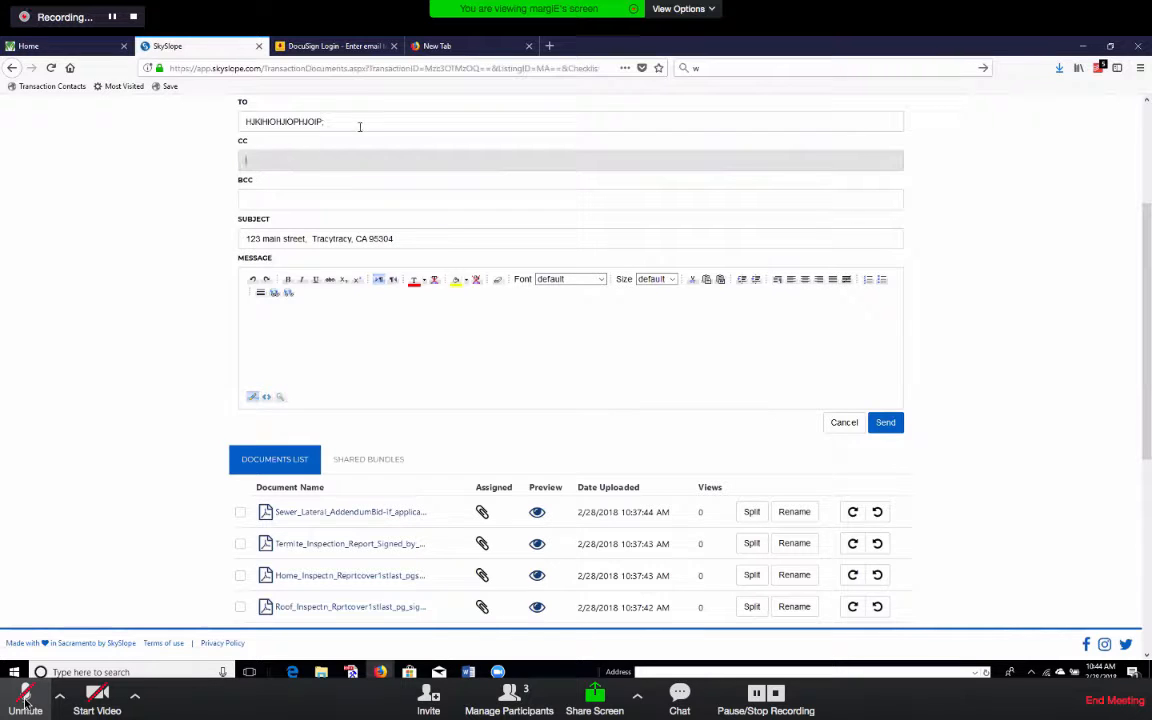
drag(360, 122, 99, 119)
text(YOURSELF)
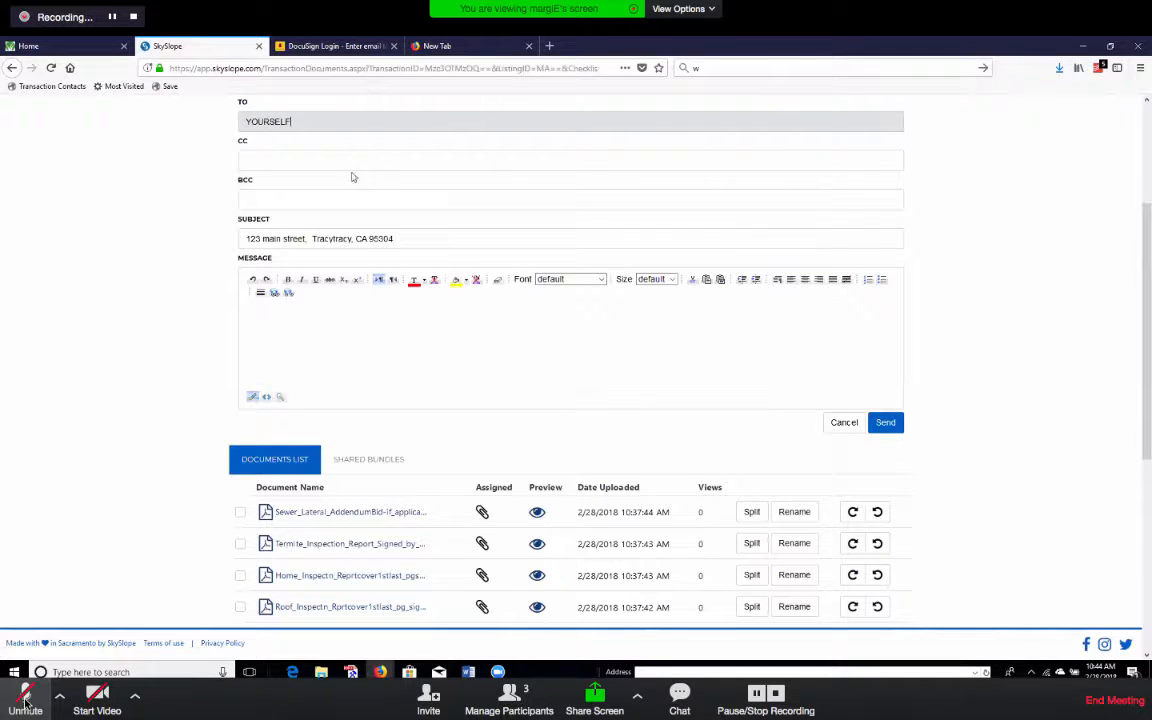
click(320, 160)
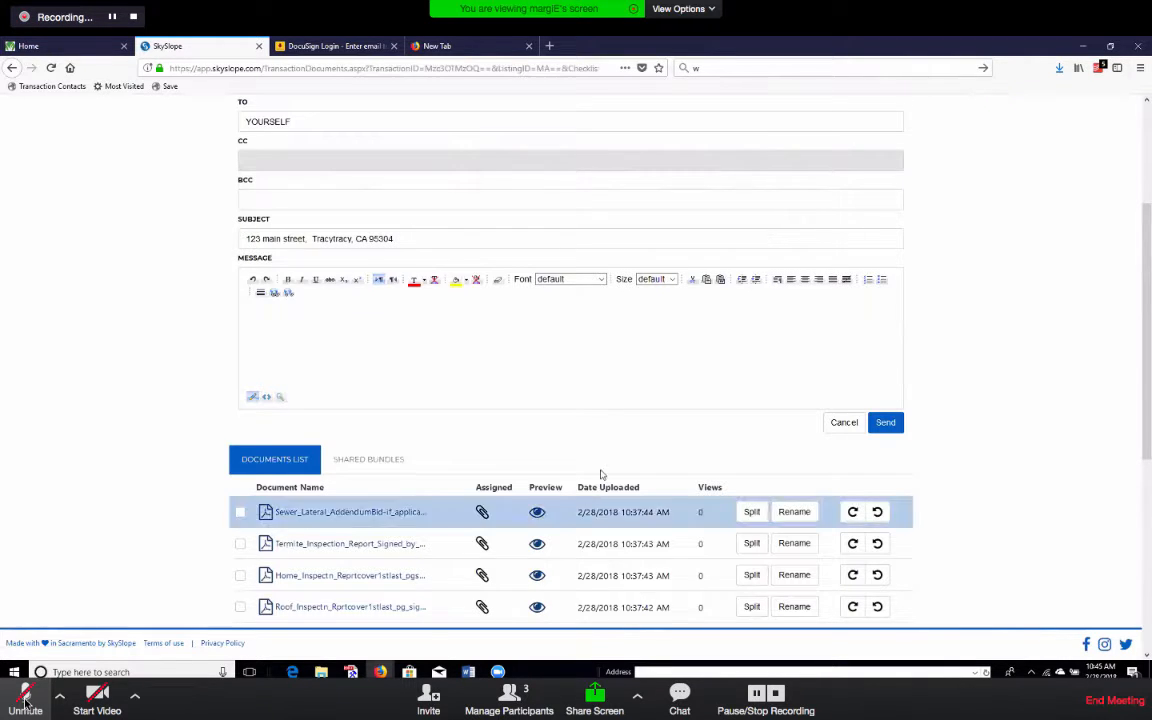
scroll(603, 472, up, 3)
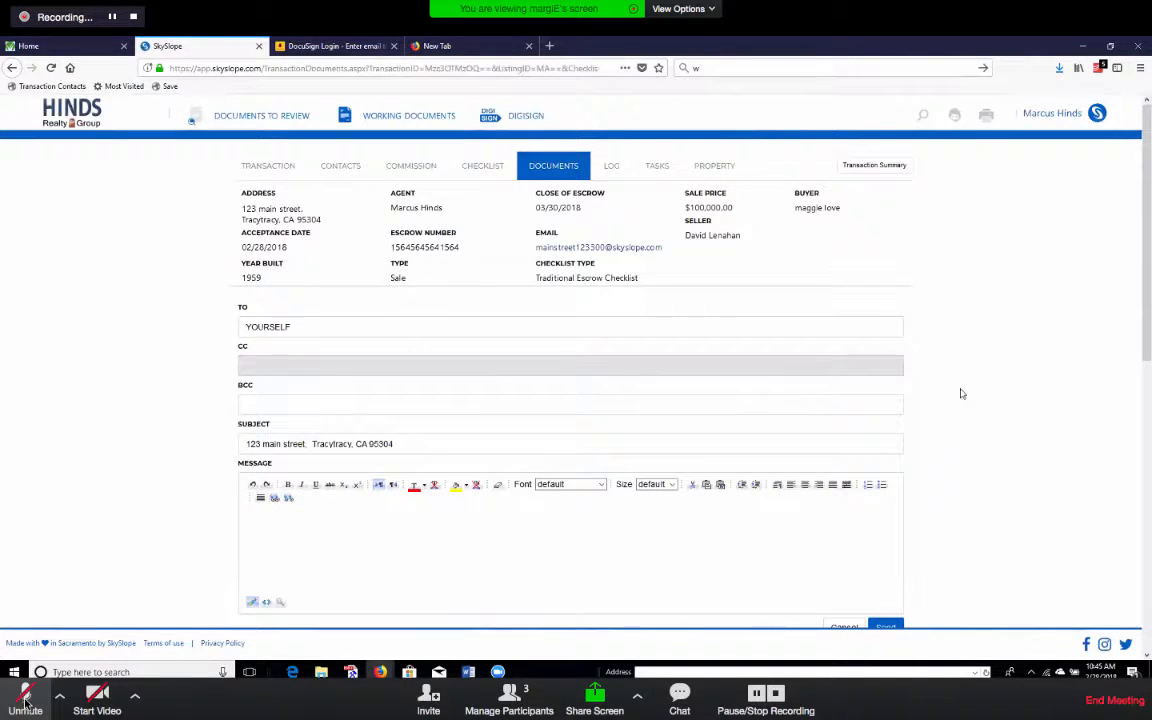
click(25, 697)
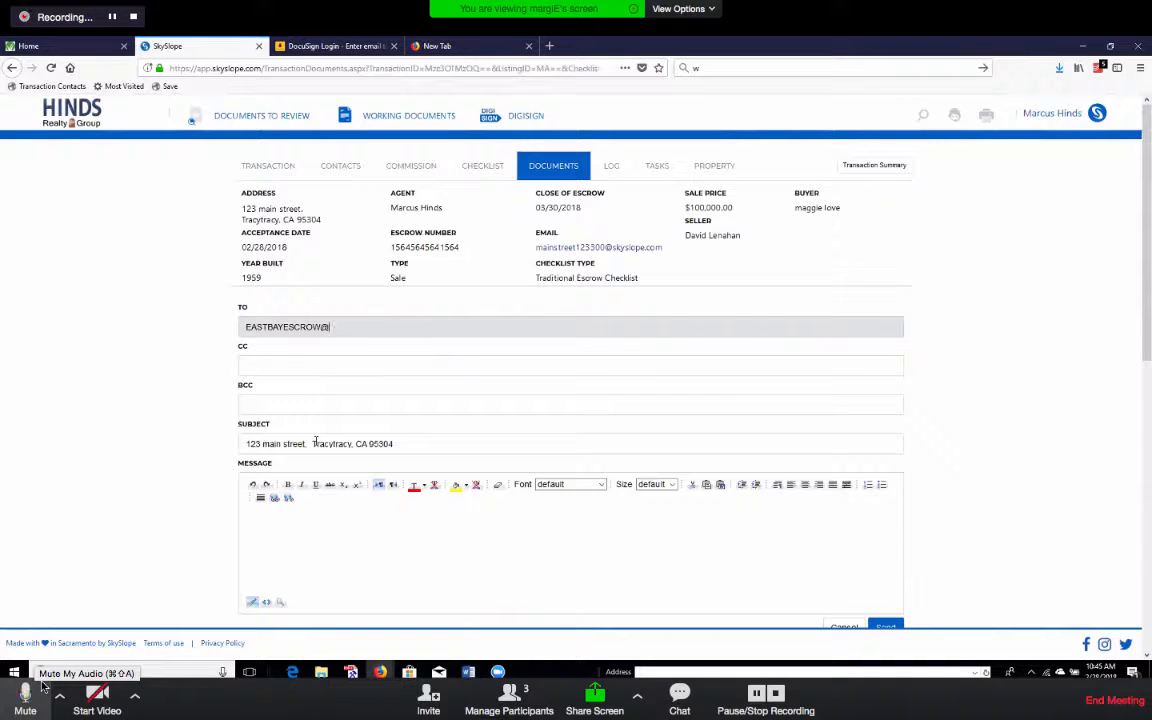
click(41, 690)
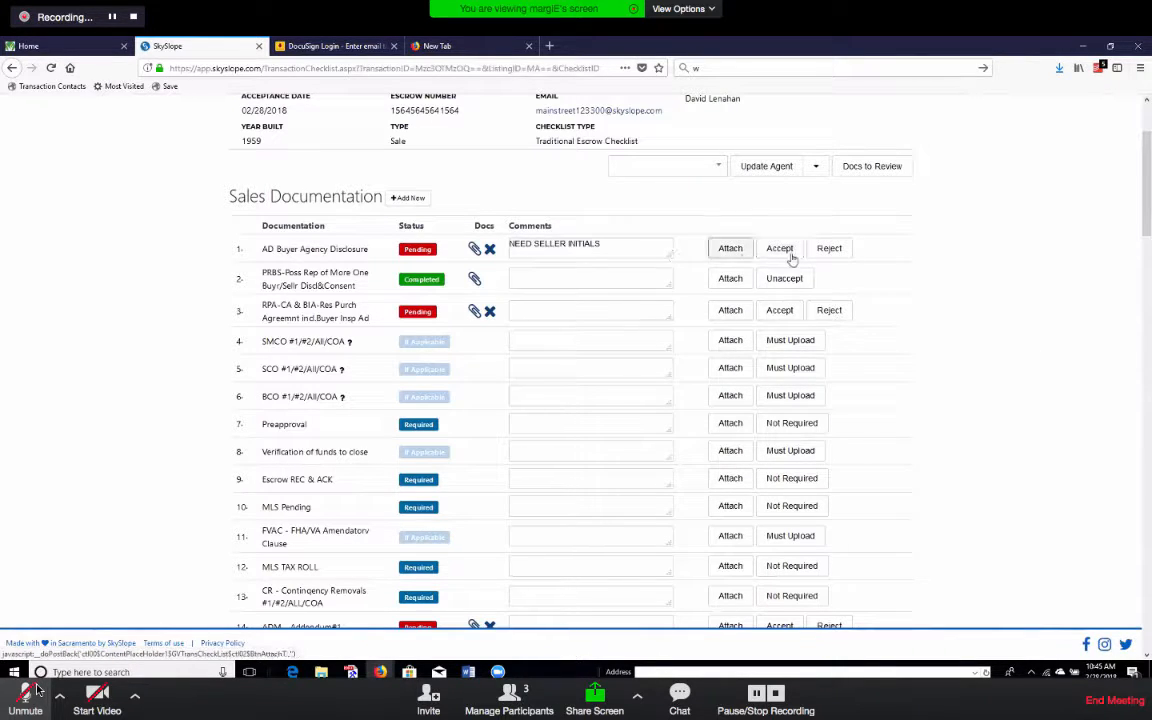
Save the AD Buyer Agency Disclosure comment as NEED SELLER SIGNATURES.
click(27, 691)
click(27, 691)
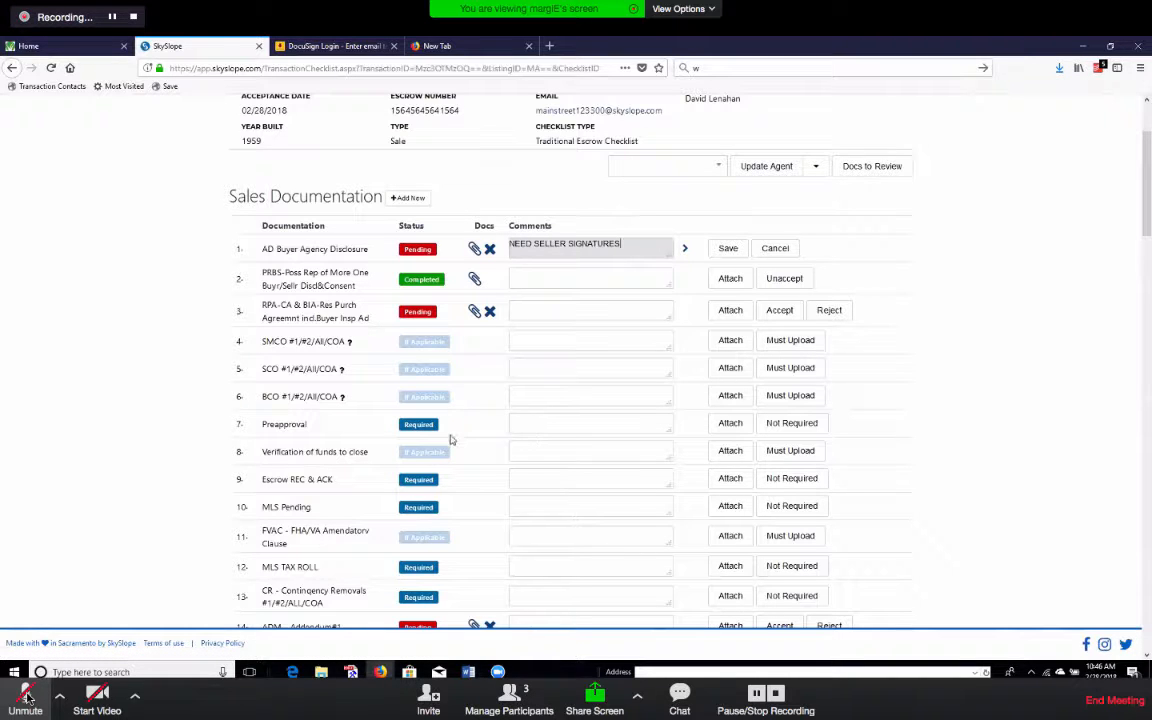
click(25, 698)
click(25, 696)
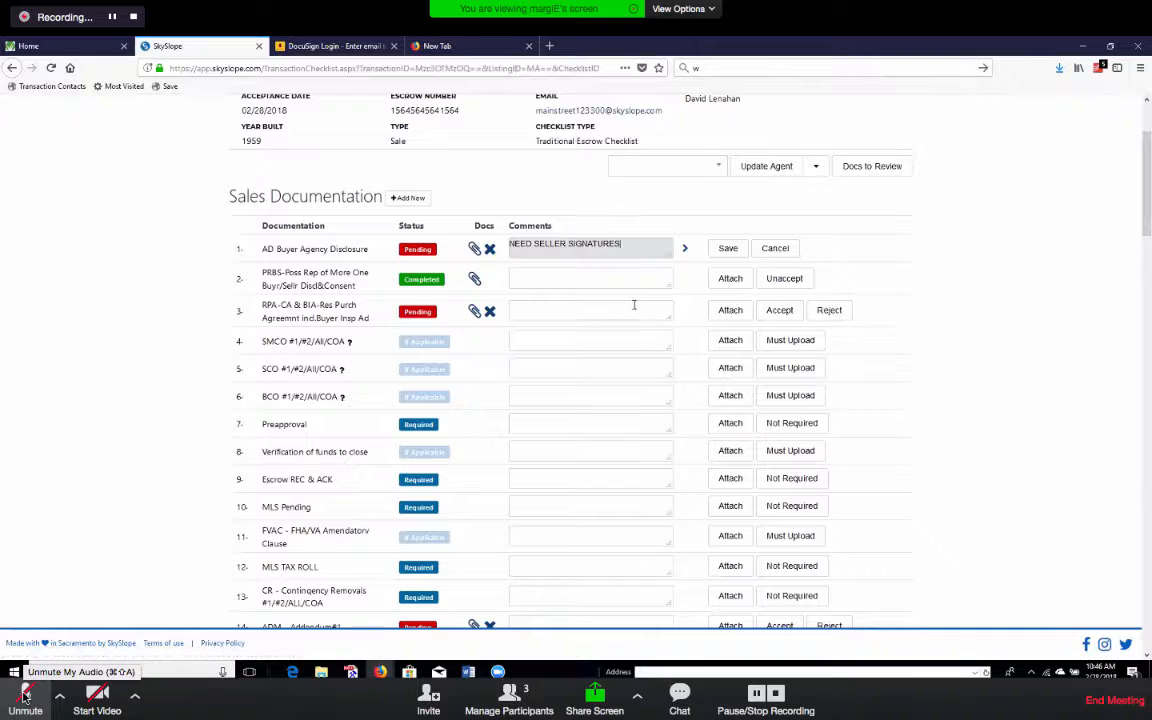
click(730, 250)
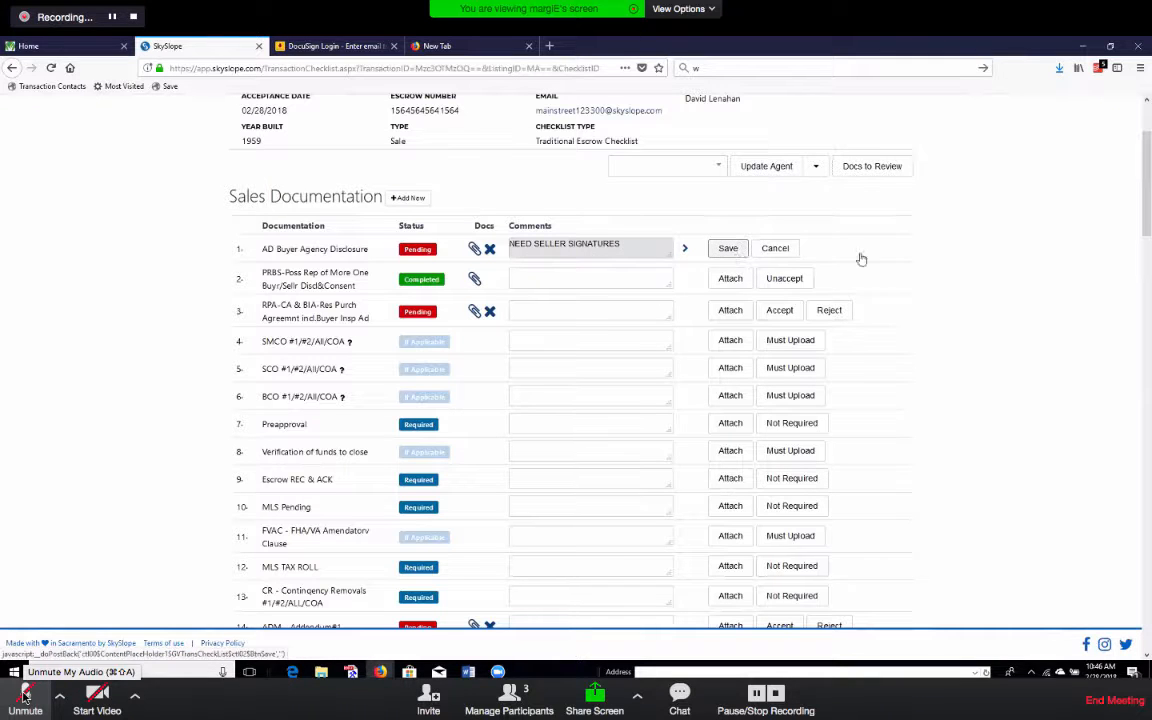
click(593, 499)
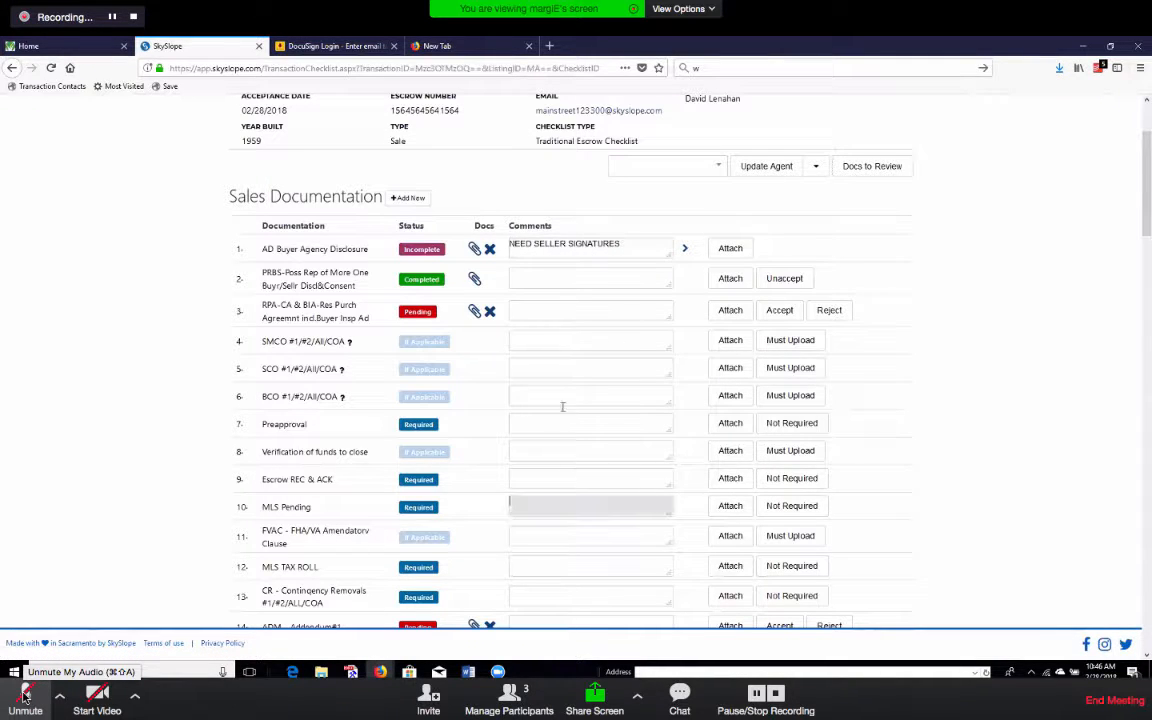
click(566, 422)
Save the comment NEED FROM BUYER on the Preapproval checklist item.
text(NEE)
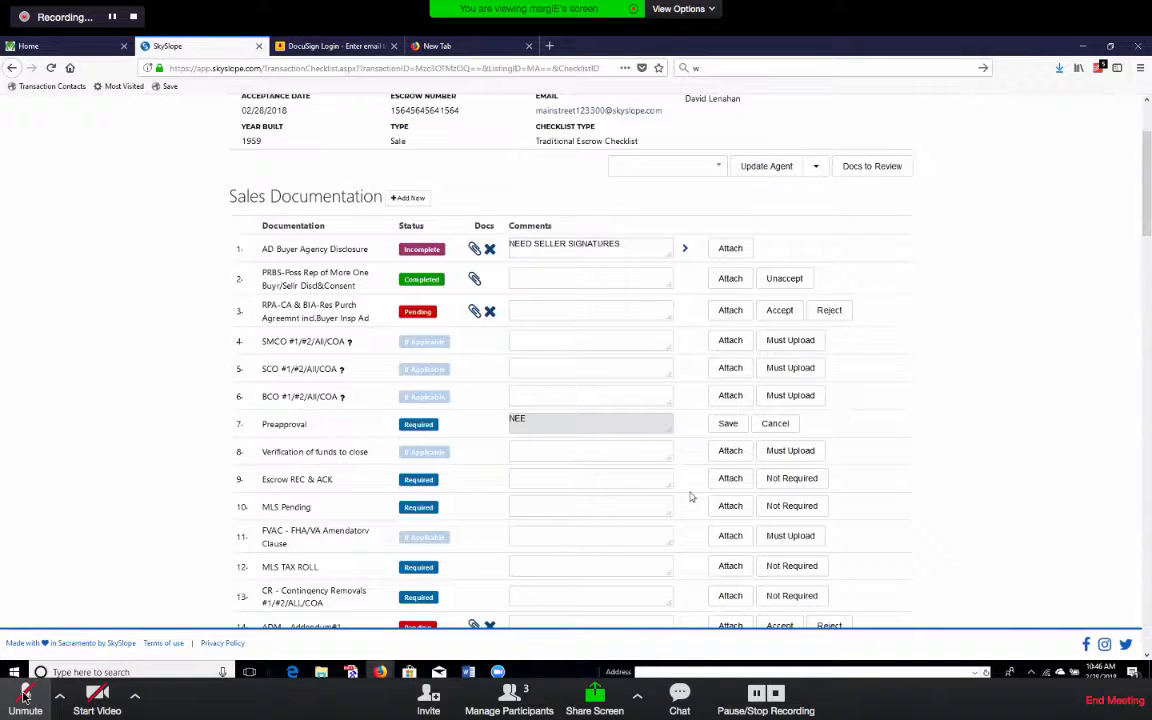
text(D FROM BUYER)
key(Tab)
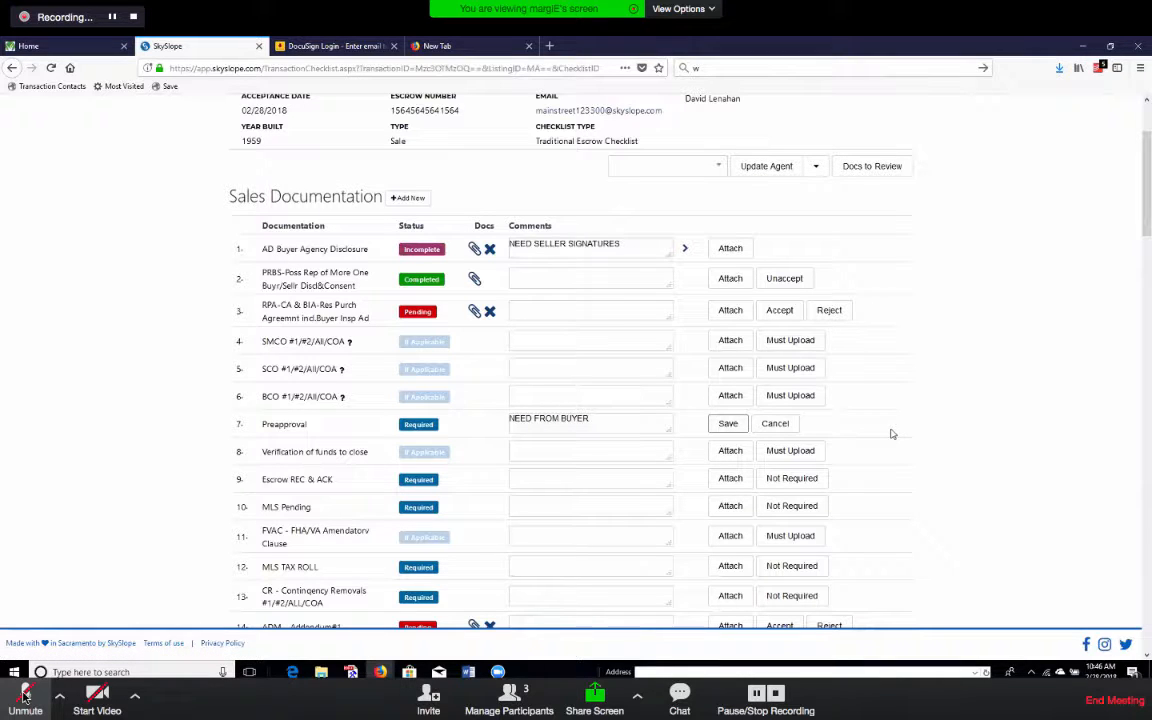
key(Return)
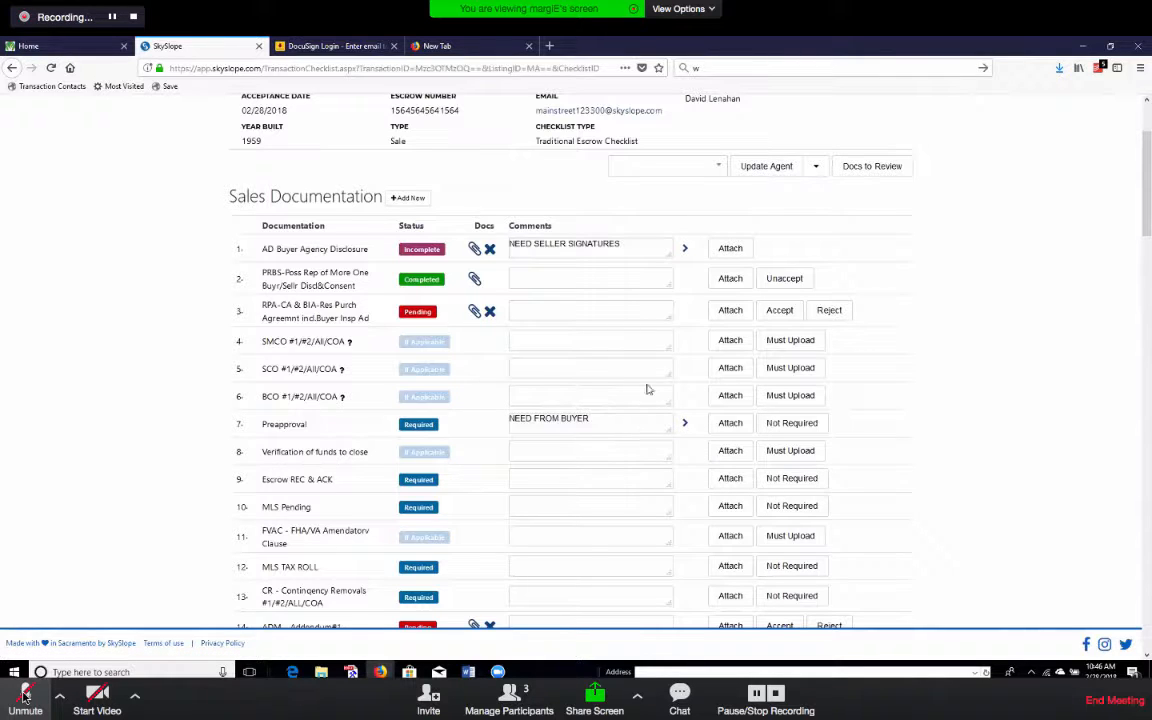
Enter the NEED FROM SELLER comment on the MLS TAX ROLL item.
scroll(622, 473, down, 3)
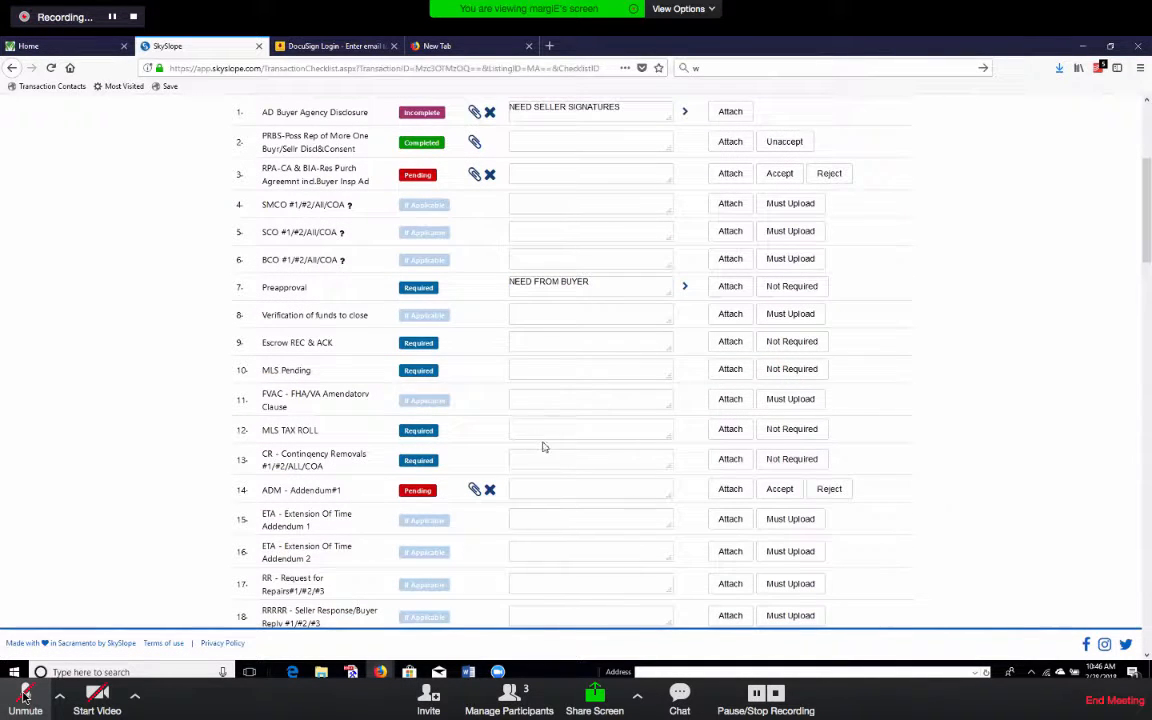
click(609, 428)
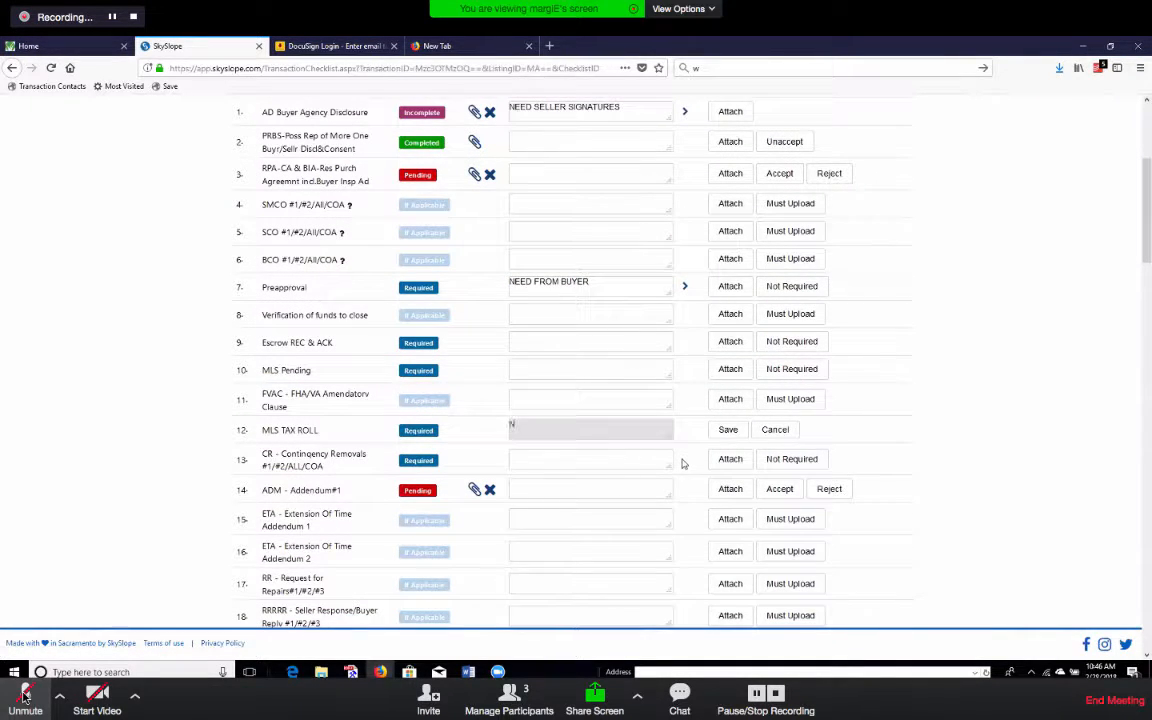
text(NEED FROM SELLER)
key(Tab)
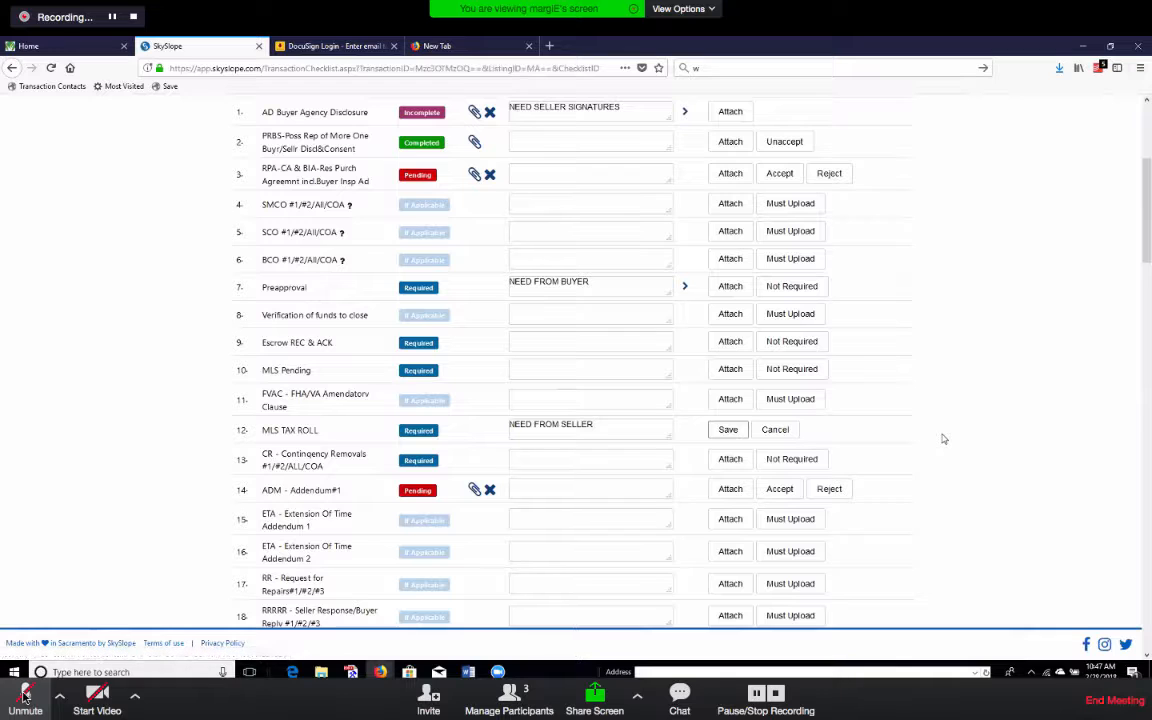
scroll(943, 438, up, 5)
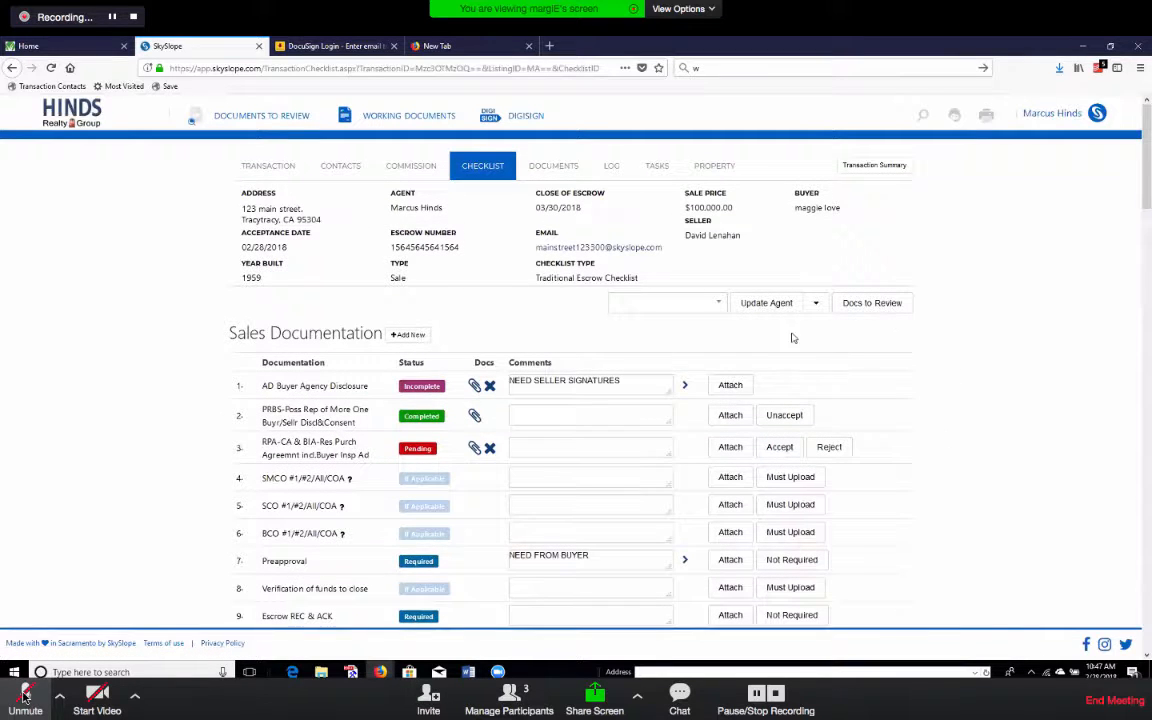
Replace the agent-update recipient with the escrow company's e-mail and send it, no template.
click(812, 307)
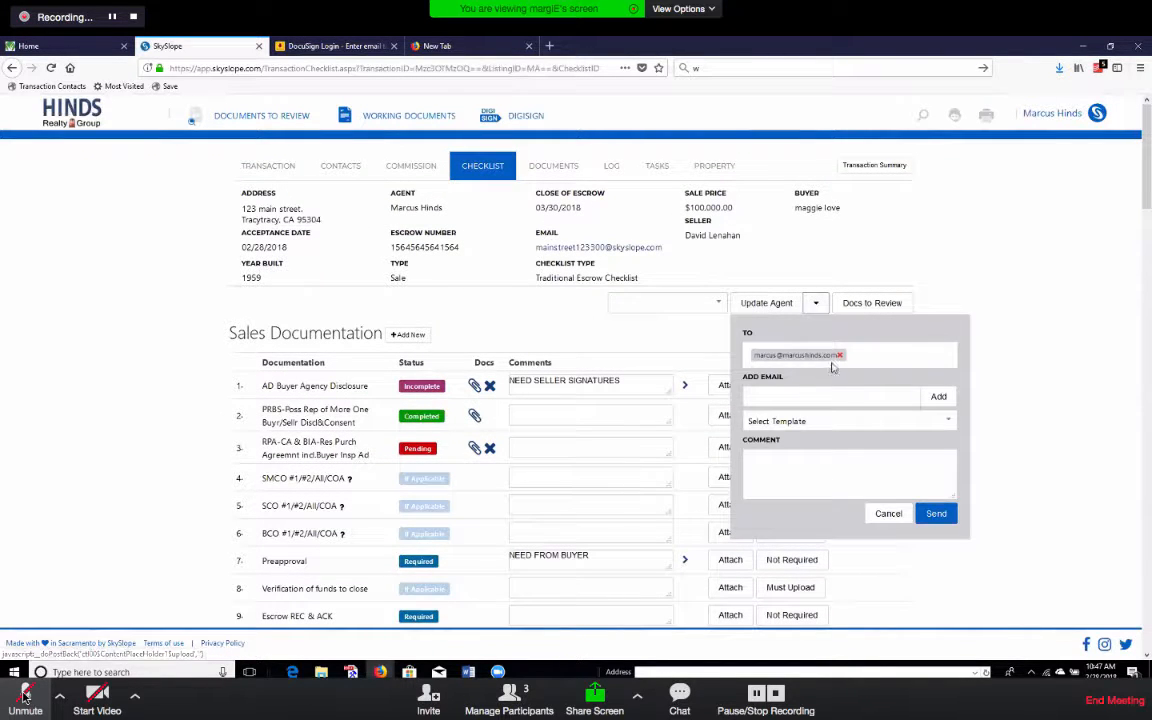
click(840, 356)
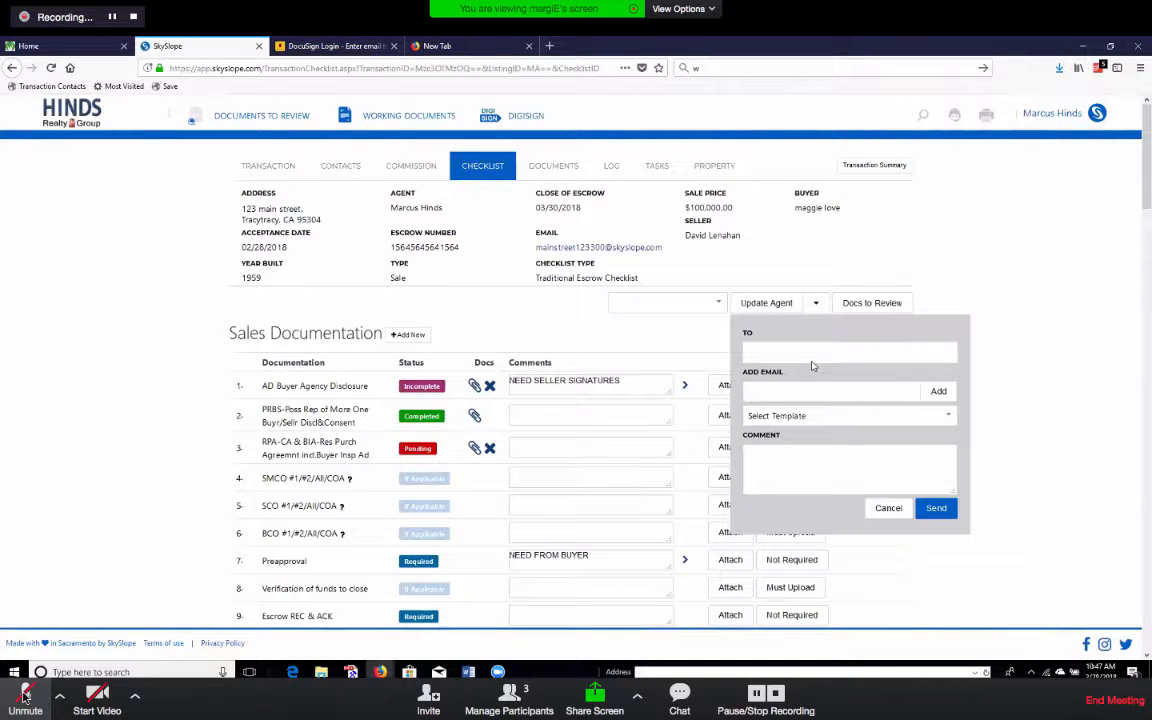
click(856, 392)
text(E)
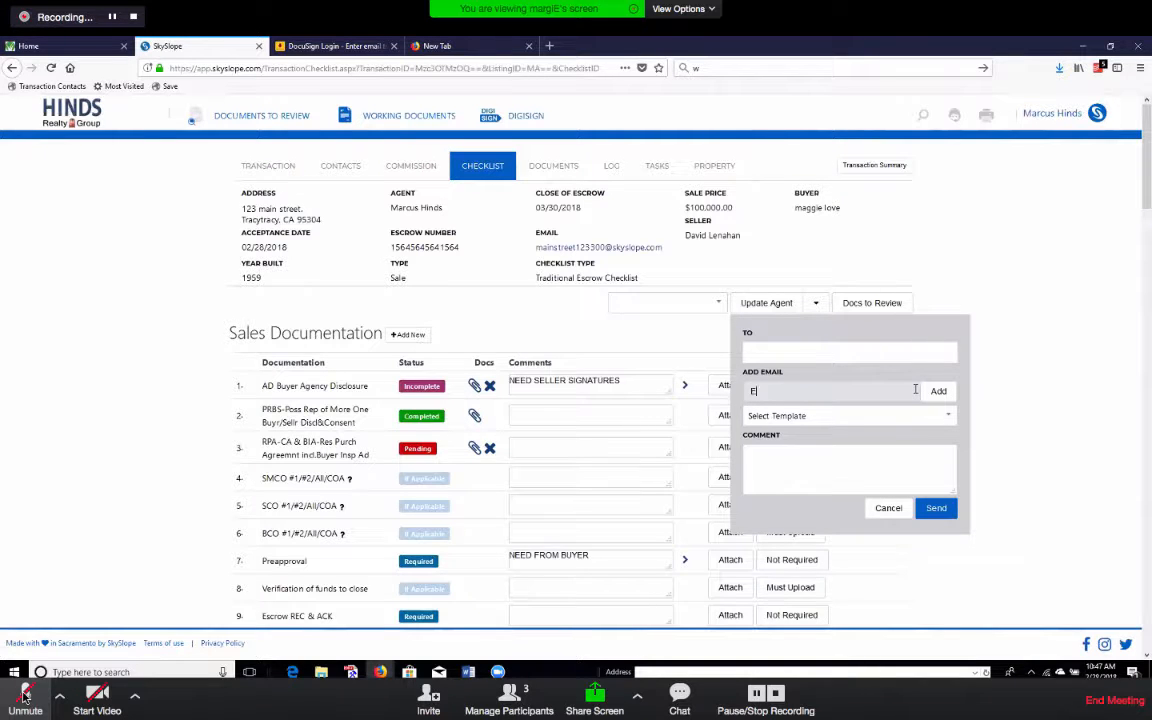
text(AST)
drag(777, 391, 704, 396)
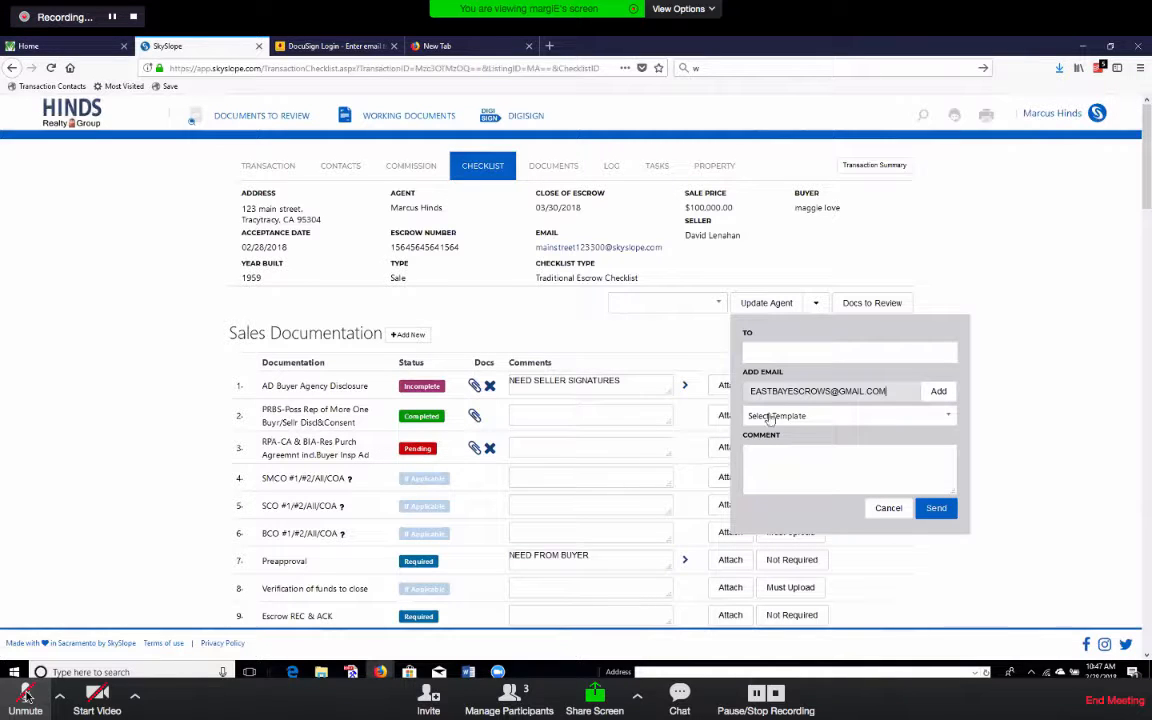
click(940, 417)
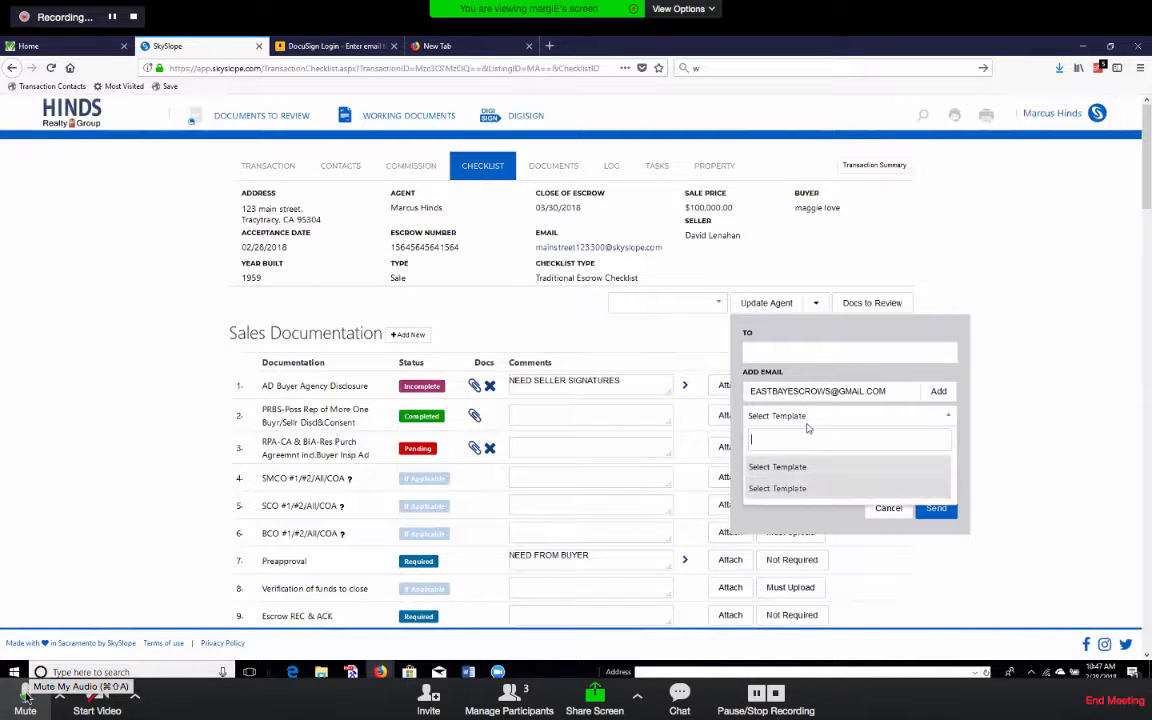
click(26, 695)
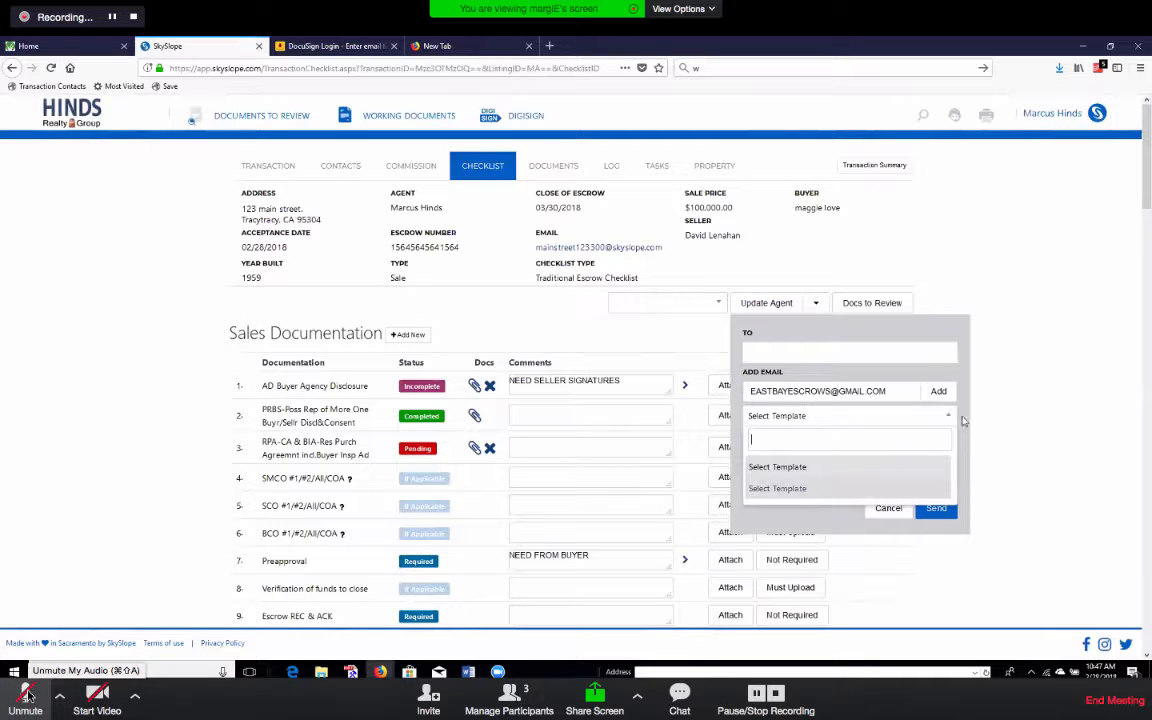
click(963, 421)
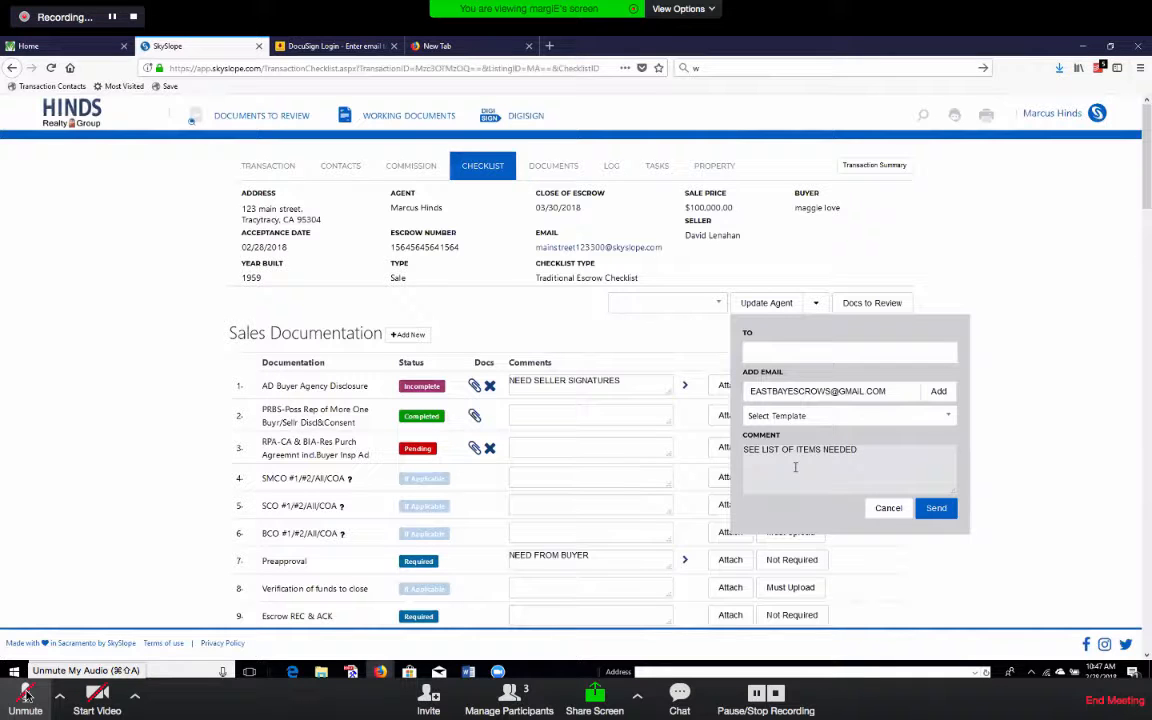
click(1053, 516)
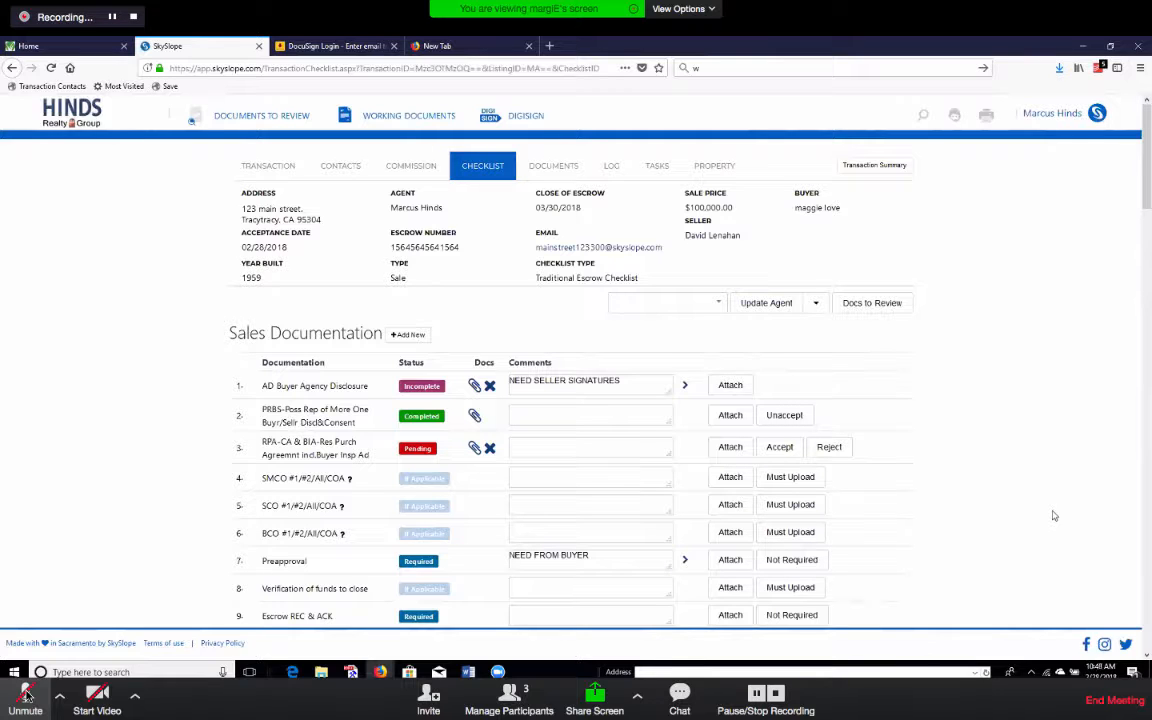
Scroll down the 123 main street checklist and back up to the top.
scroll(600, 415, down, 9)
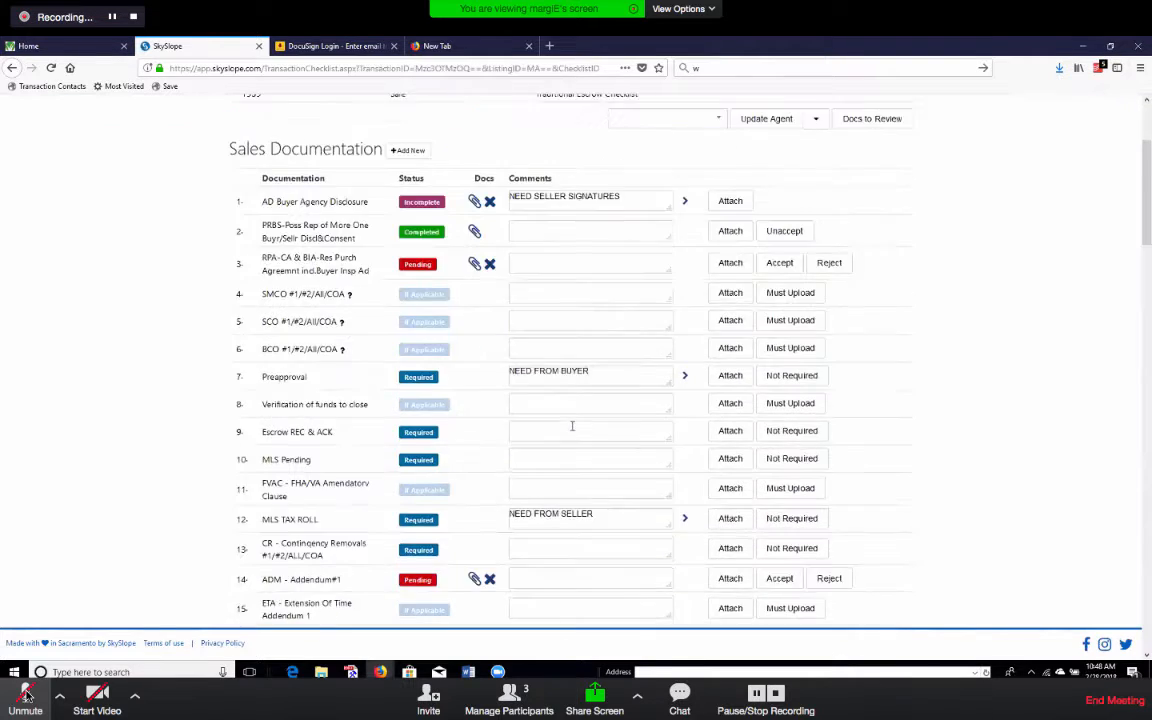
scroll(590, 450, down, 10)
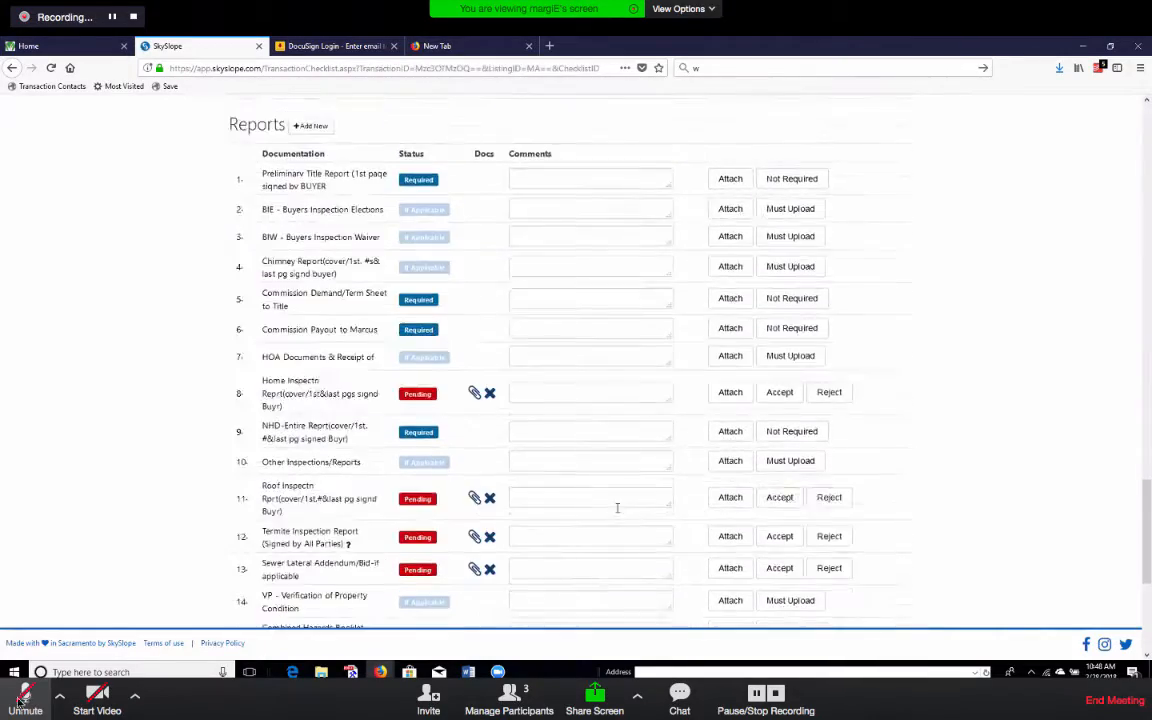
click(26, 700)
scroll(617, 514, up, 9)
scroll(617, 514, up, 10)
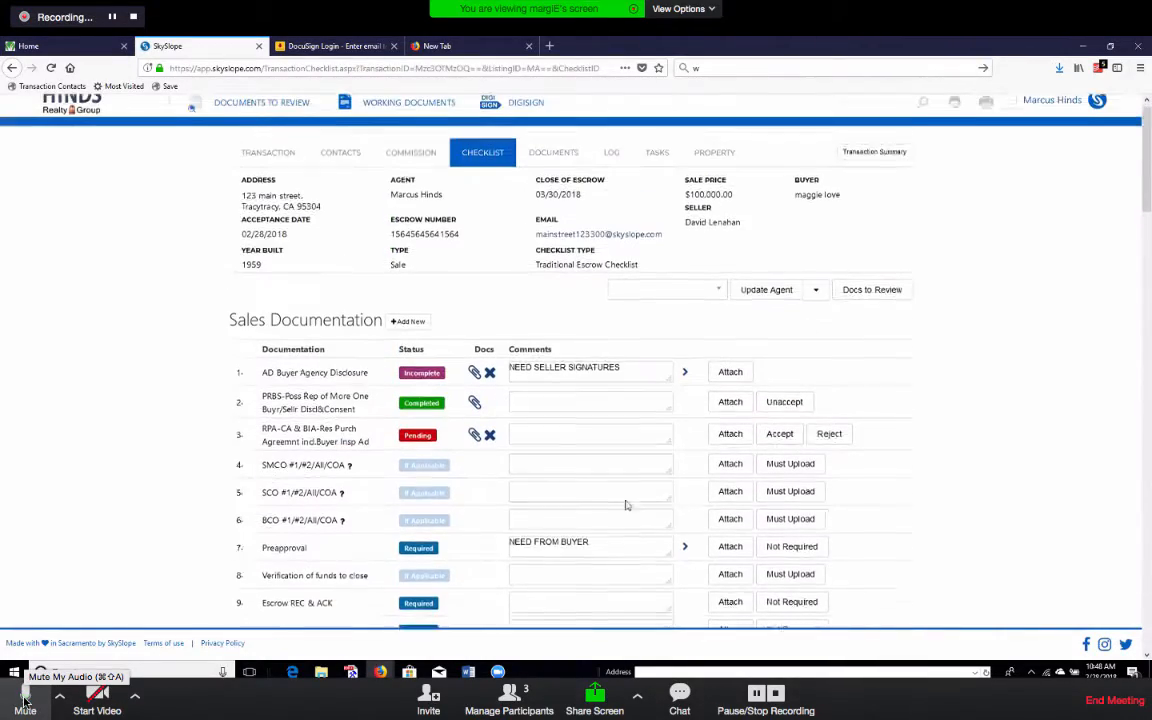
click(26, 700)
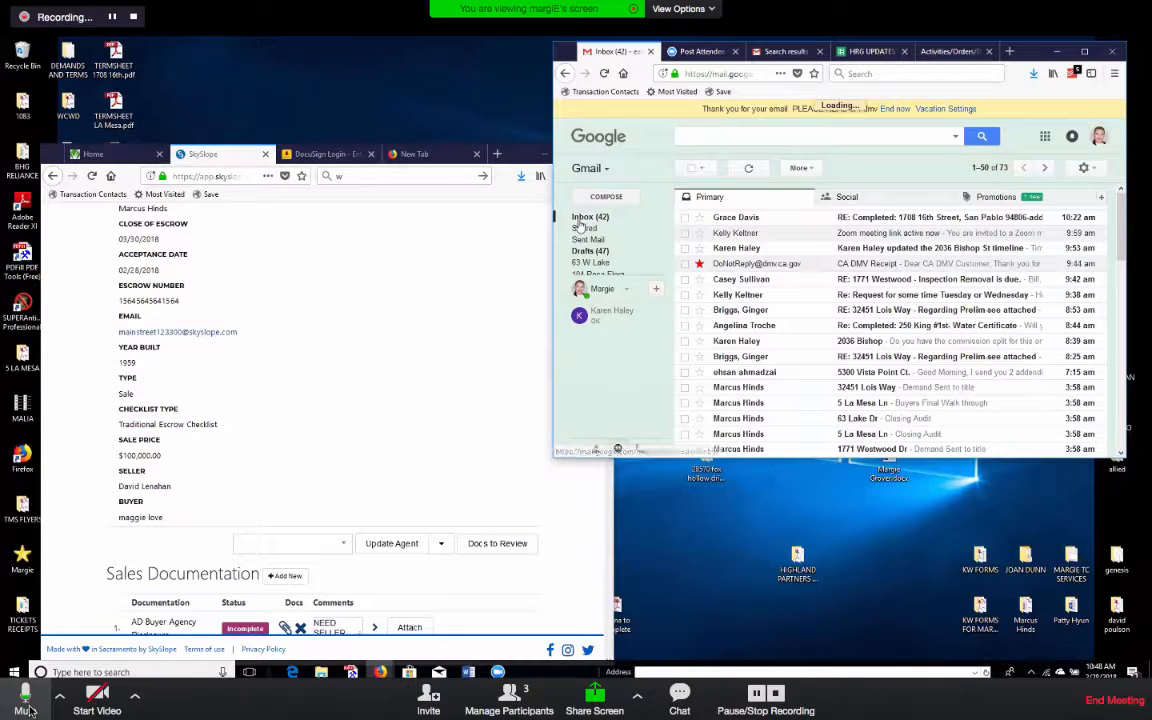
Mute the meeting microphone.
click(30, 710)
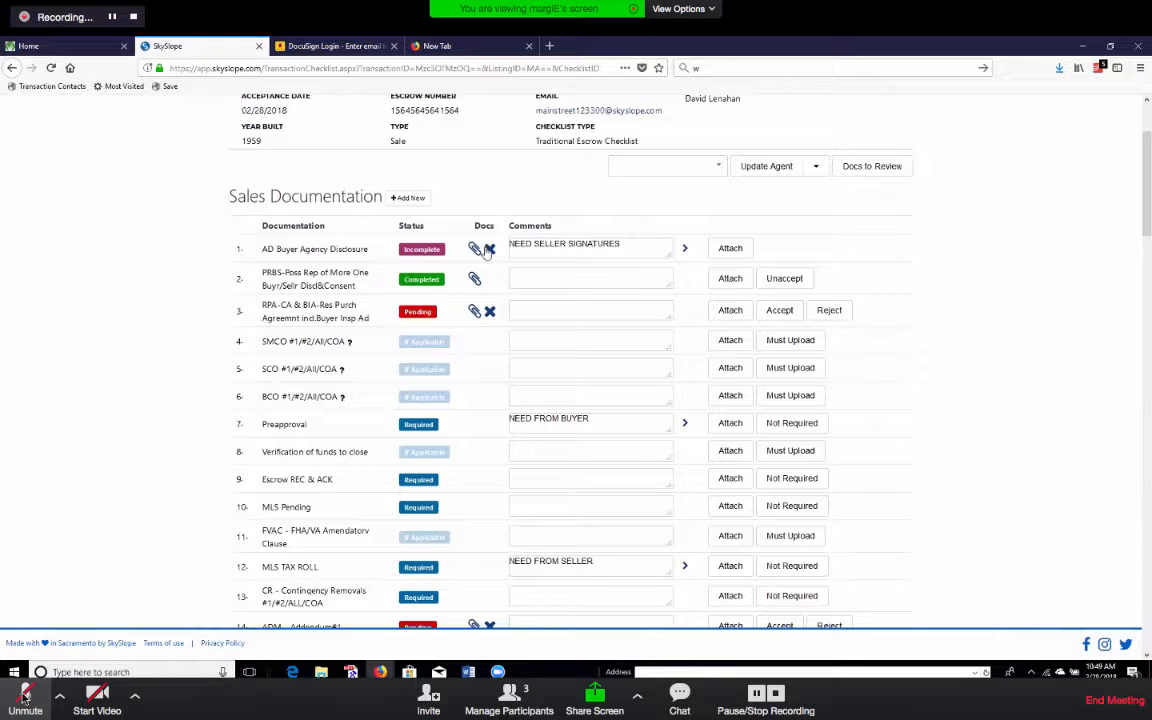
Unmute the meeting microphone briefly to speak, then mute it again.
click(24, 697)
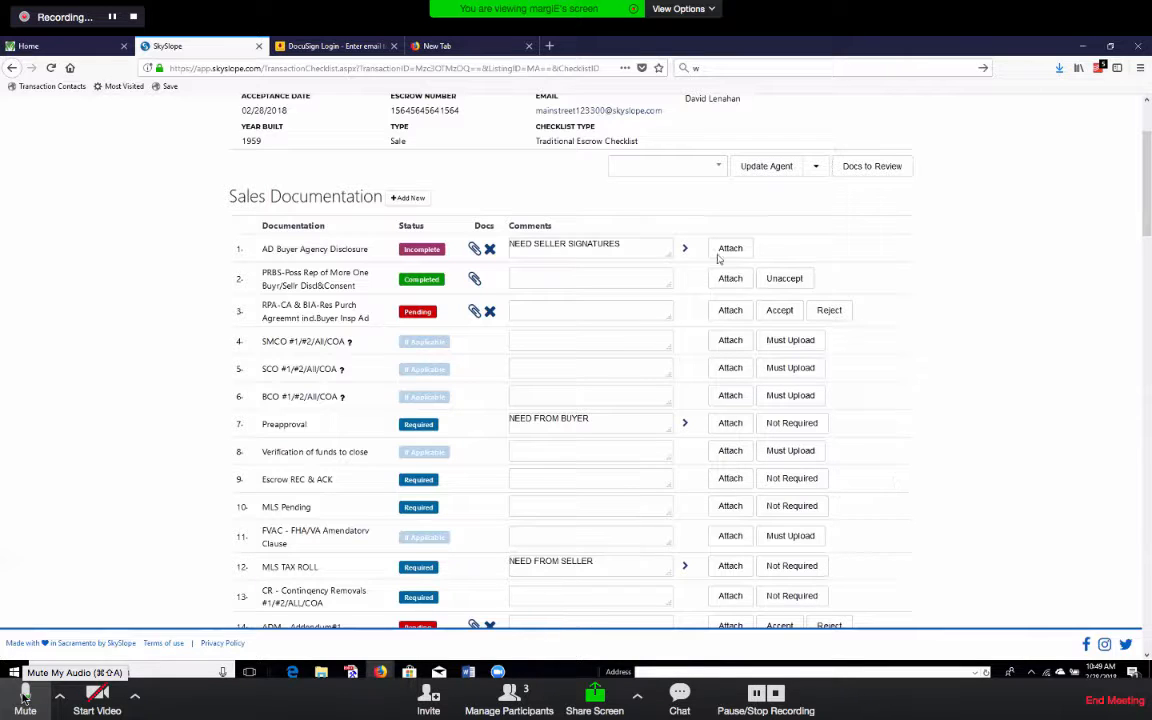
click(24, 697)
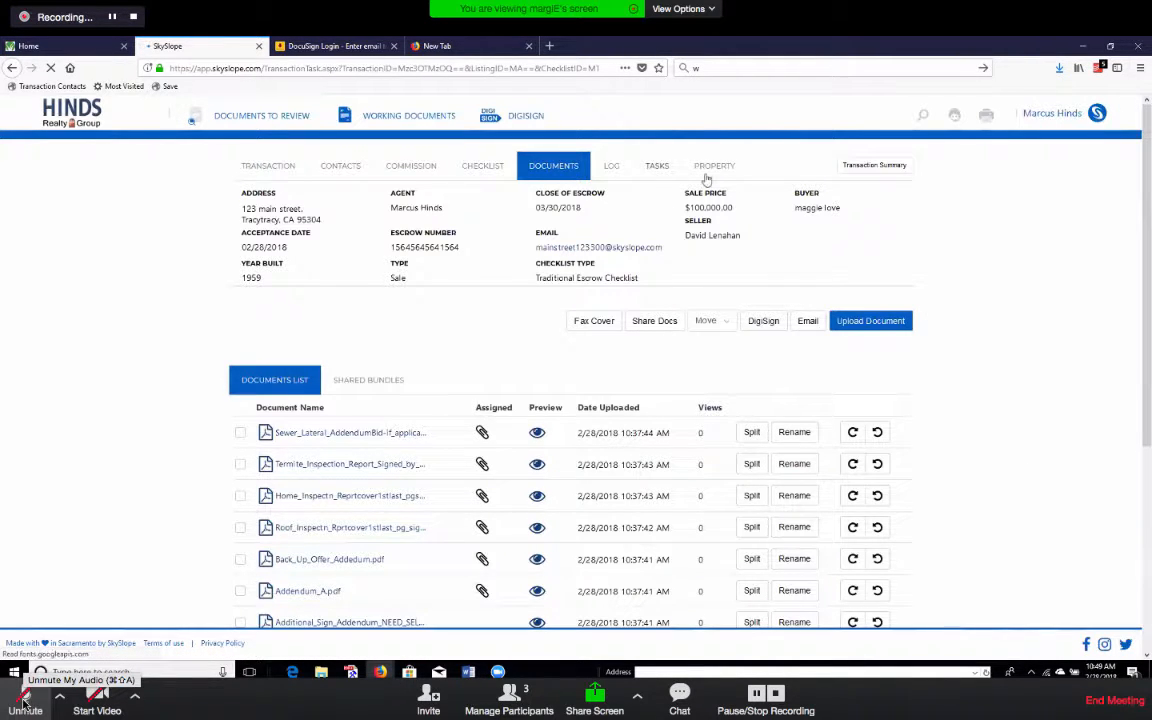
Show the 123 main street LOG tab listing the NEED SELLER/BUYER checklist notes.
click(657, 165)
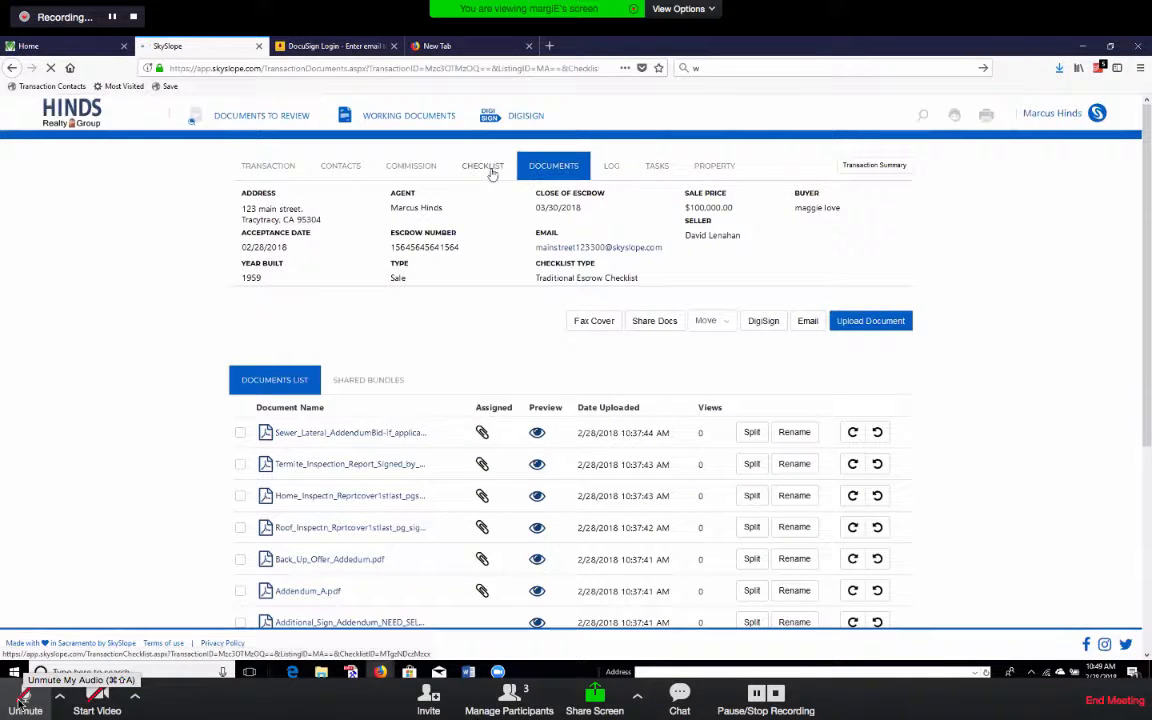
click(22, 700)
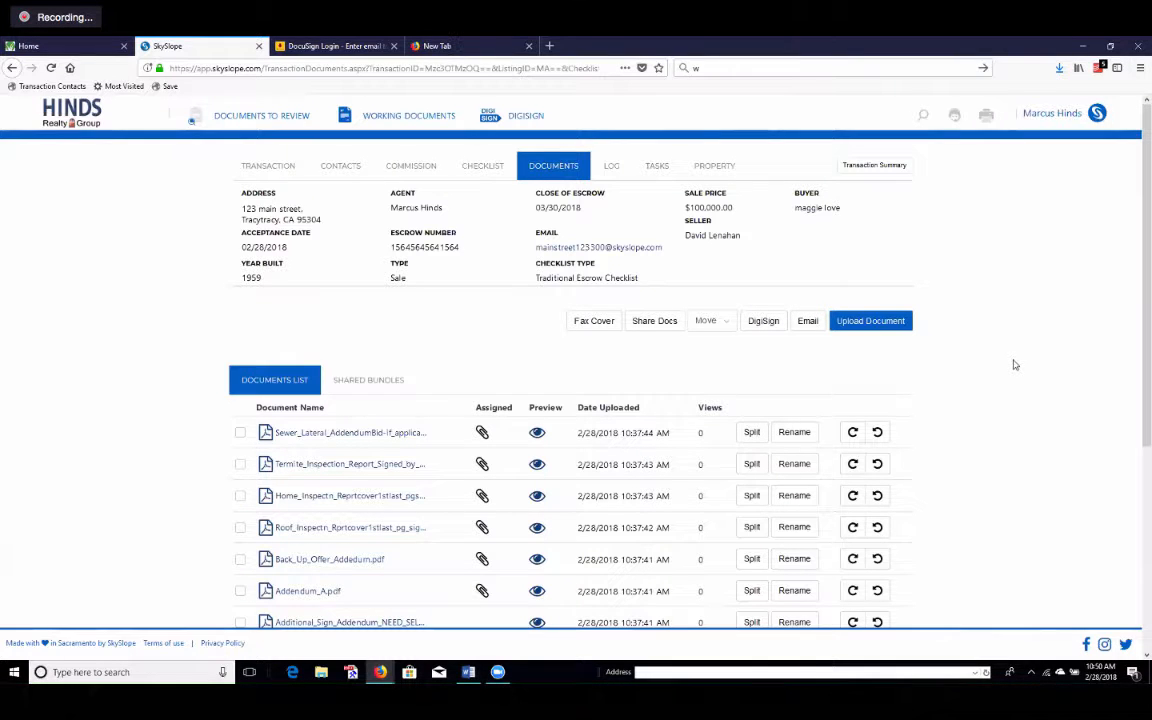
click(28, 700)
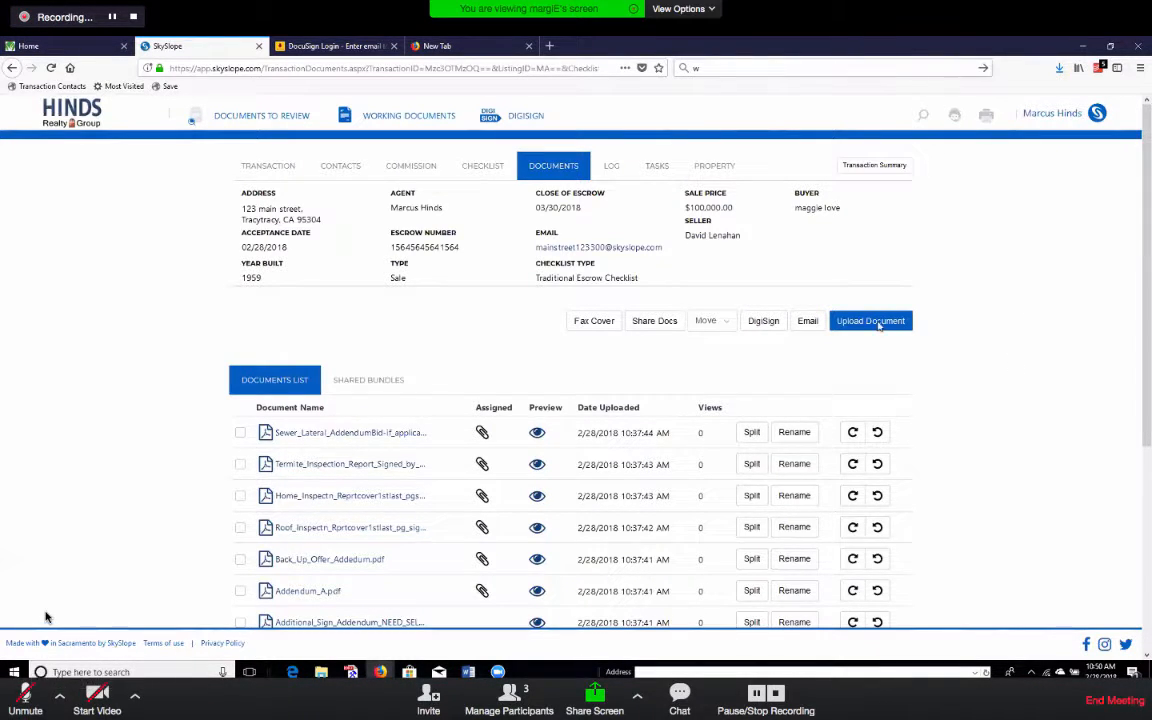
click(610, 166)
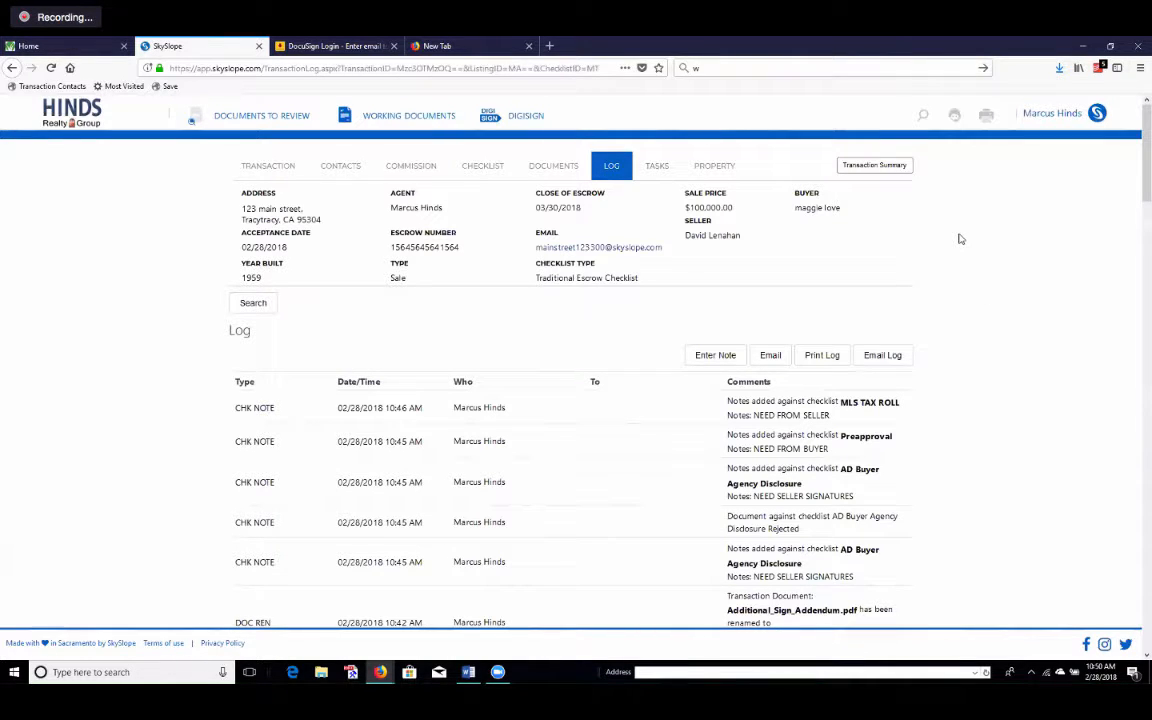
drag(536, 247, 662, 248)
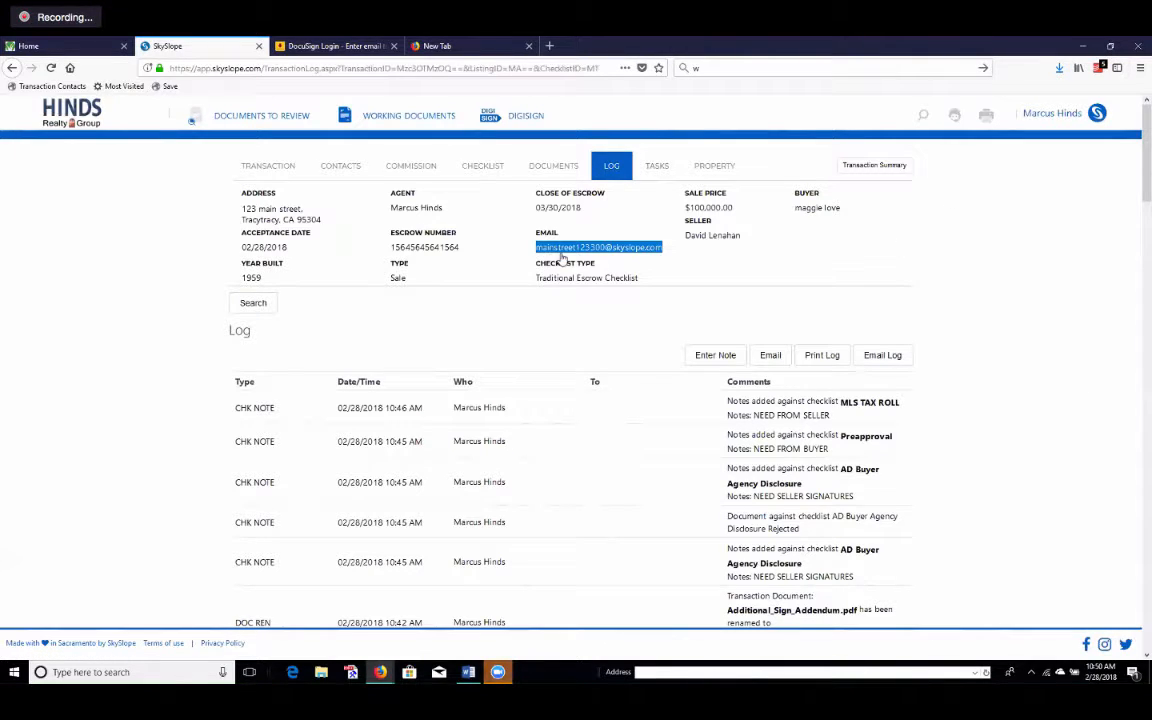
scroll(972, 303, down, 2)
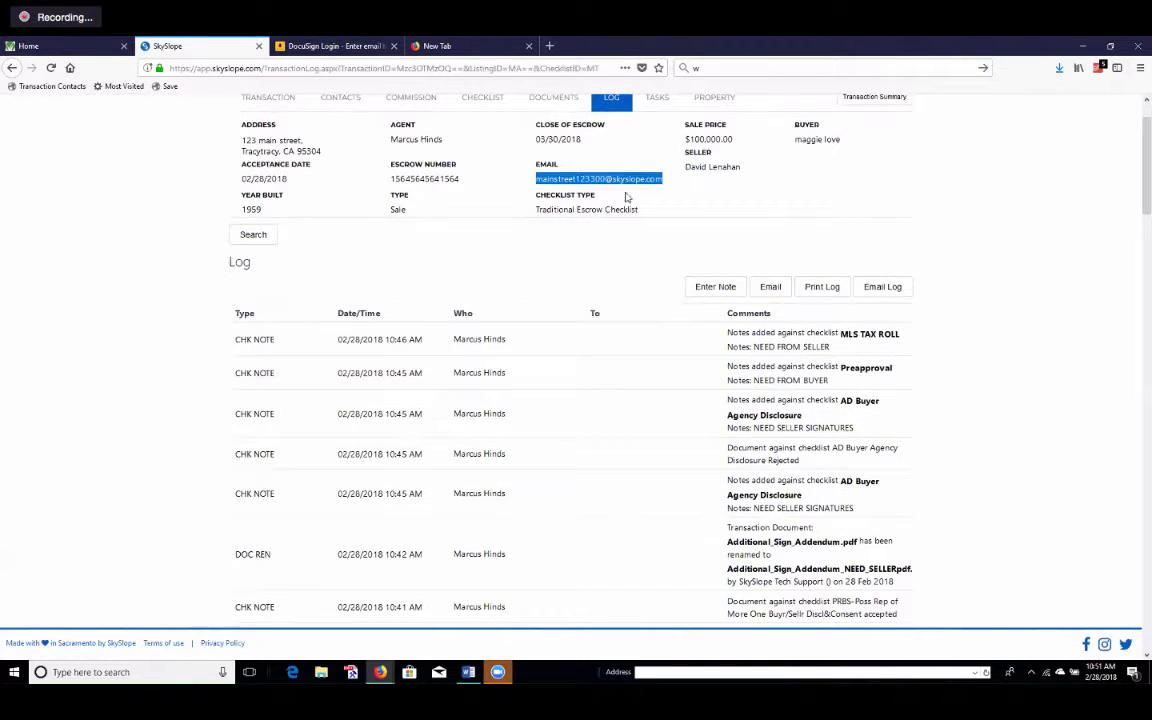
scroll(488, 352, down, 4)
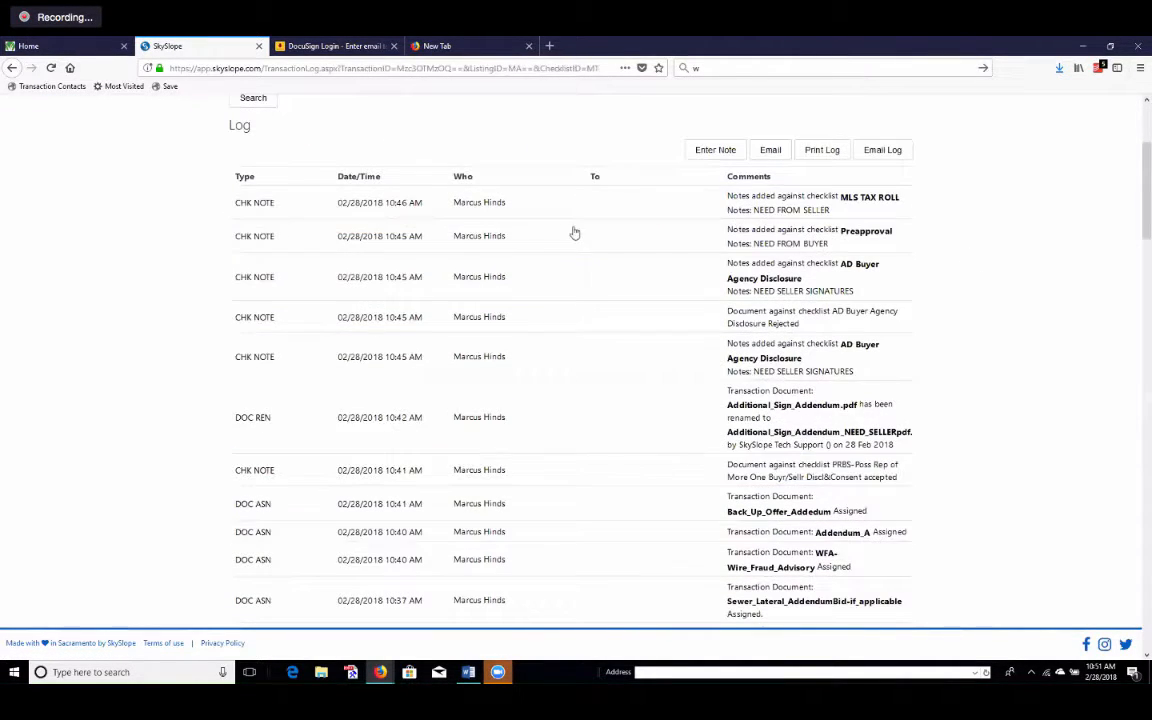
scroll(570, 533, down, 14)
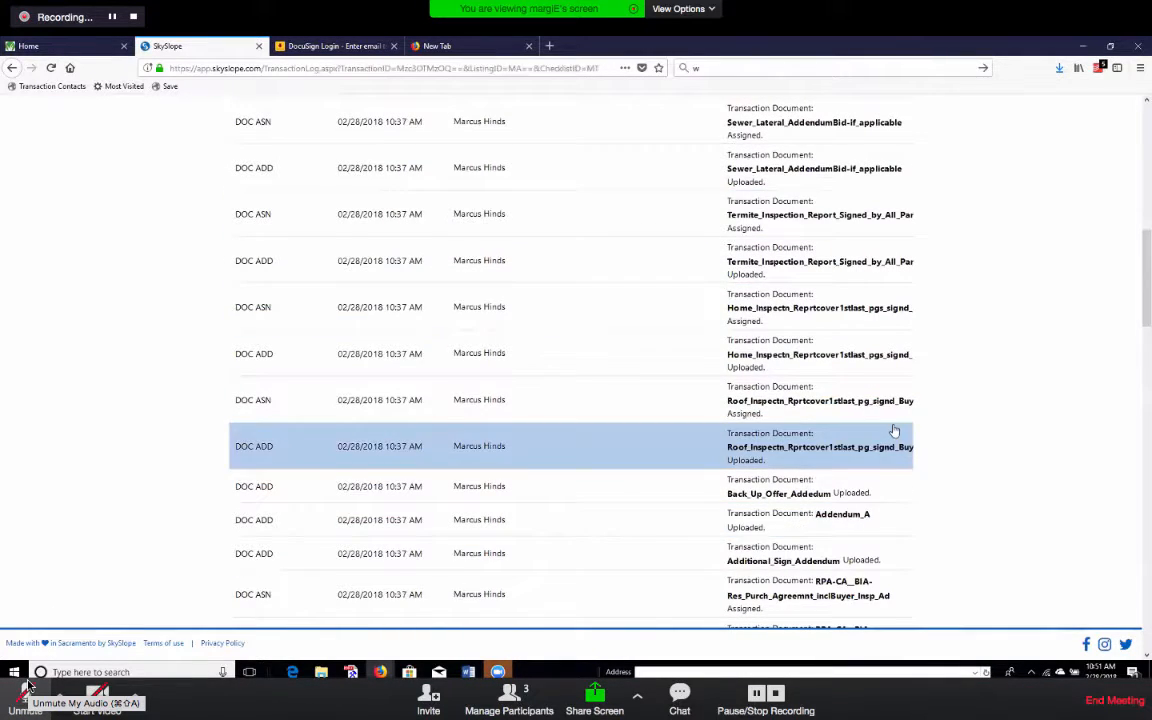
scroll(895, 430, down, 10)
scroll(895, 430, down, 14)
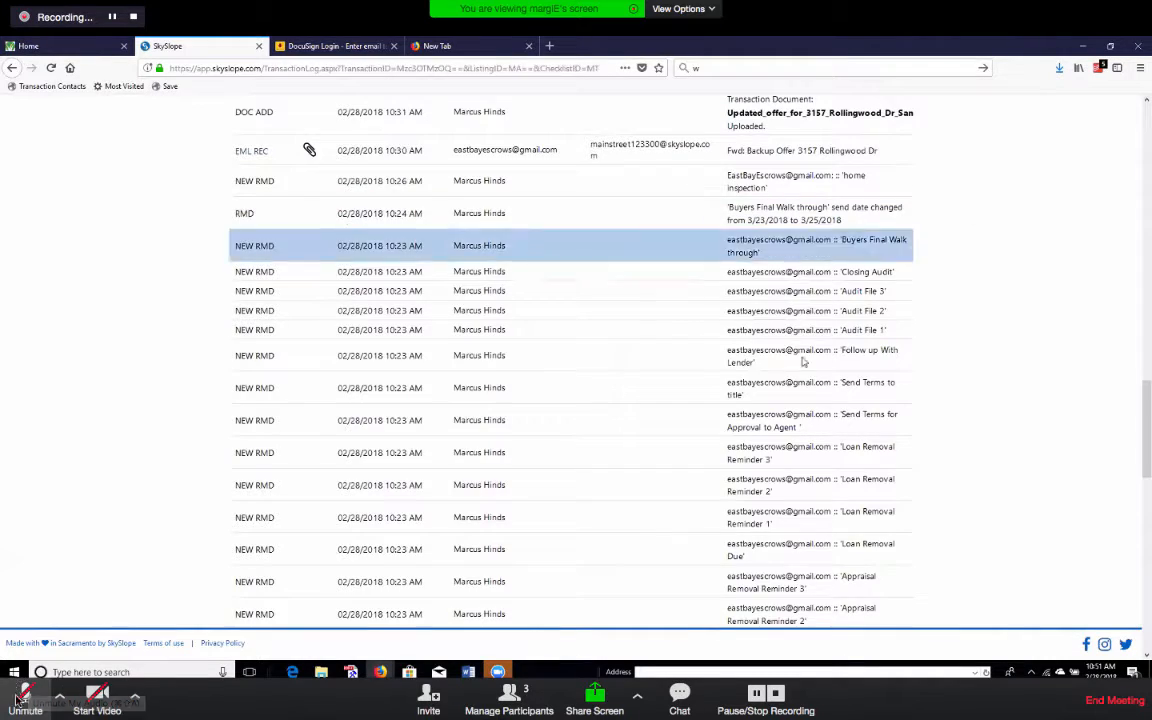
scroll(810, 370, down, 2)
scroll(812, 376, down, 14)
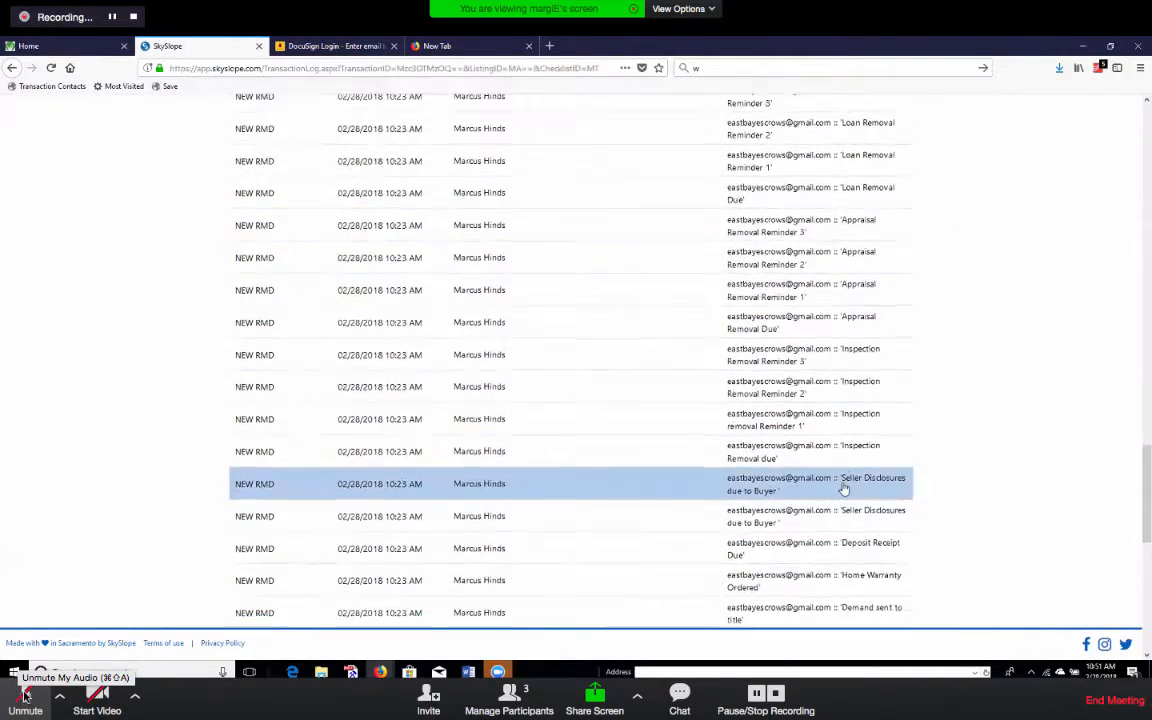
scroll(840, 432, down, 11)
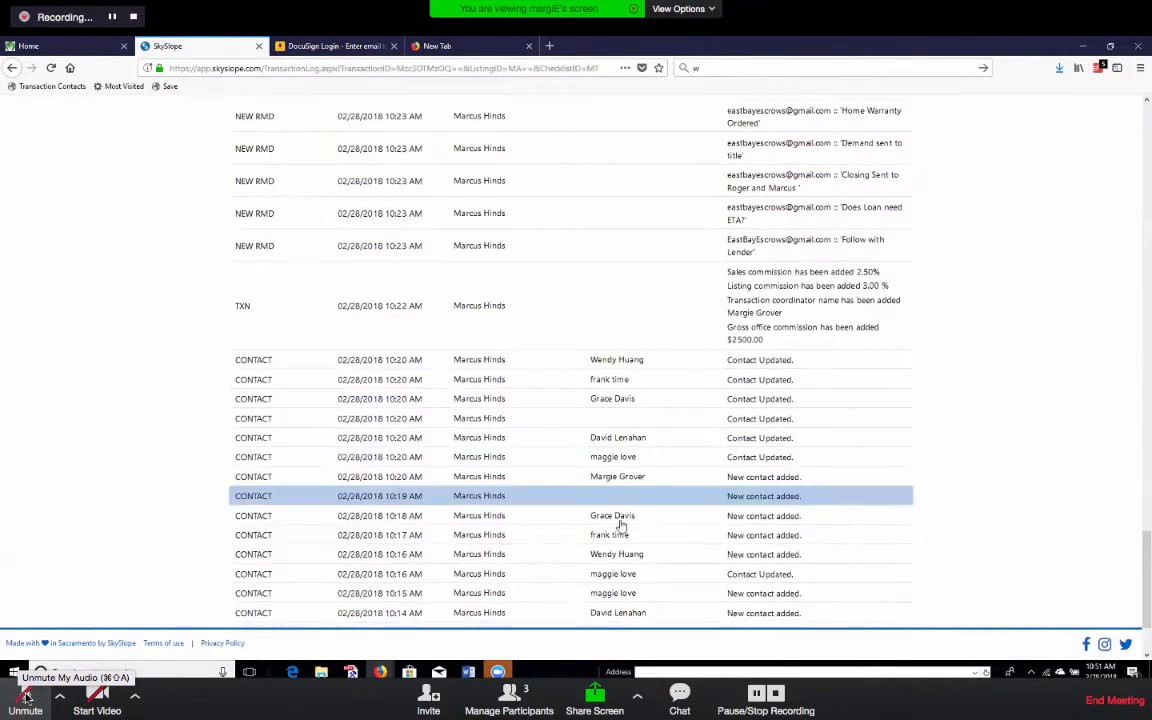
scroll(620, 520, up, 20)
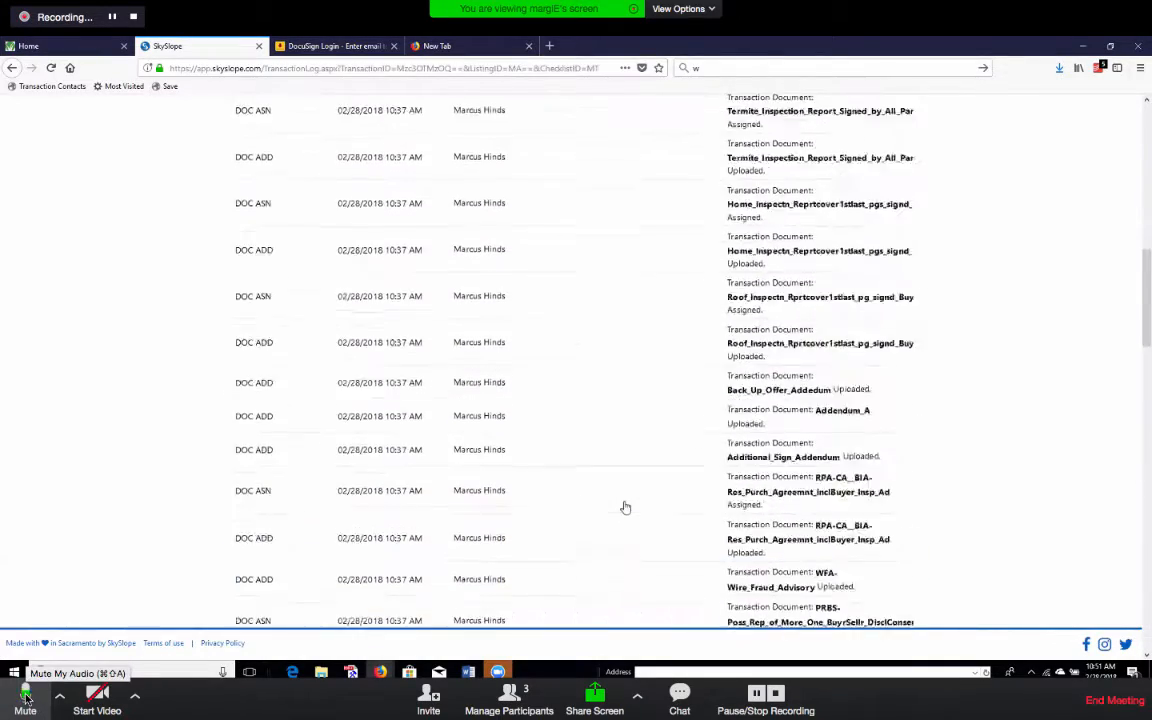
scroll(625, 510, down, 11)
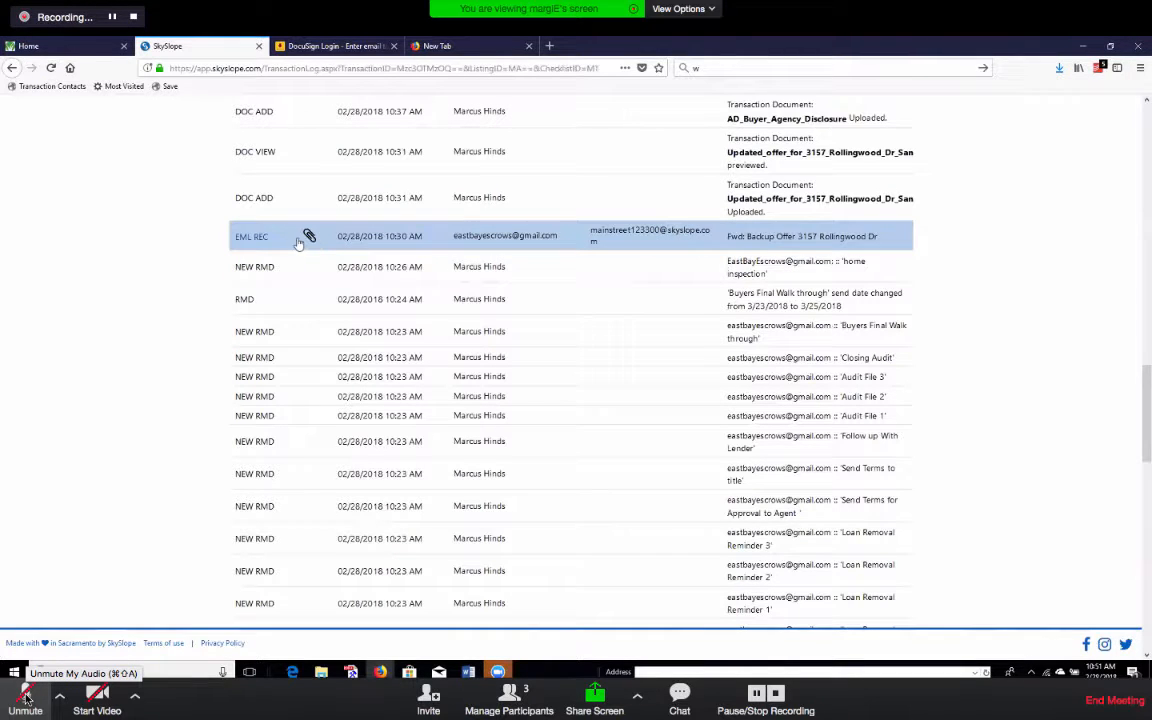
scroll(310, 237, up, 15)
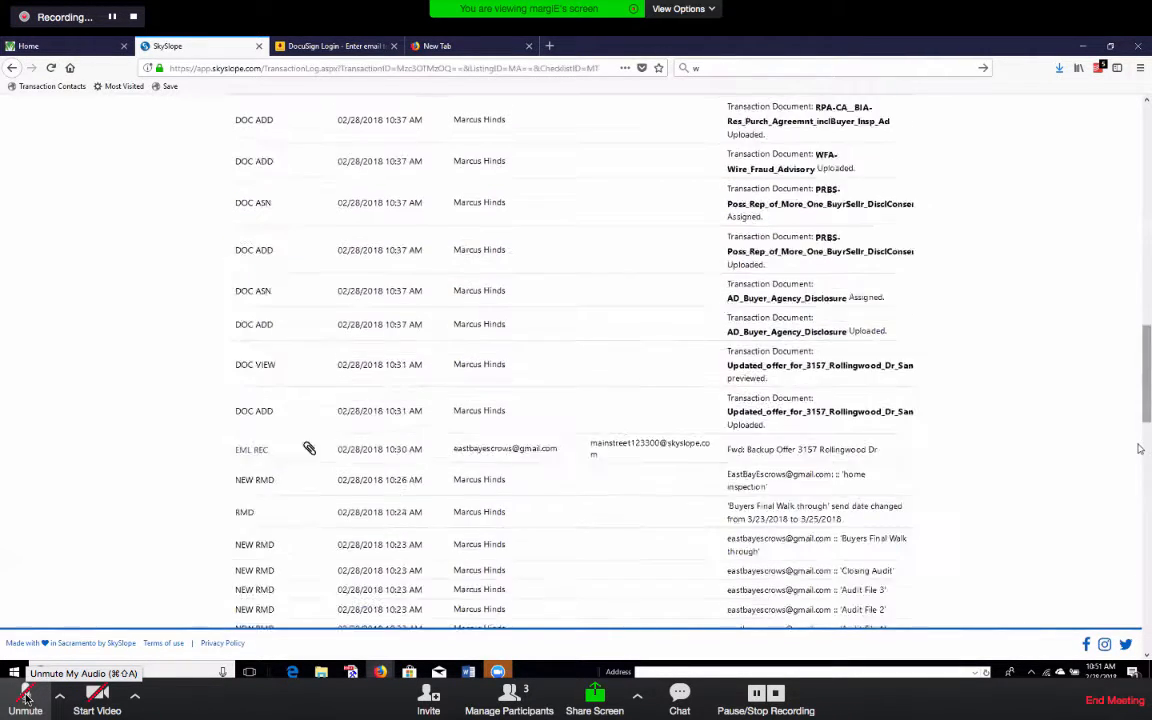
scroll(957, 352, up, 2)
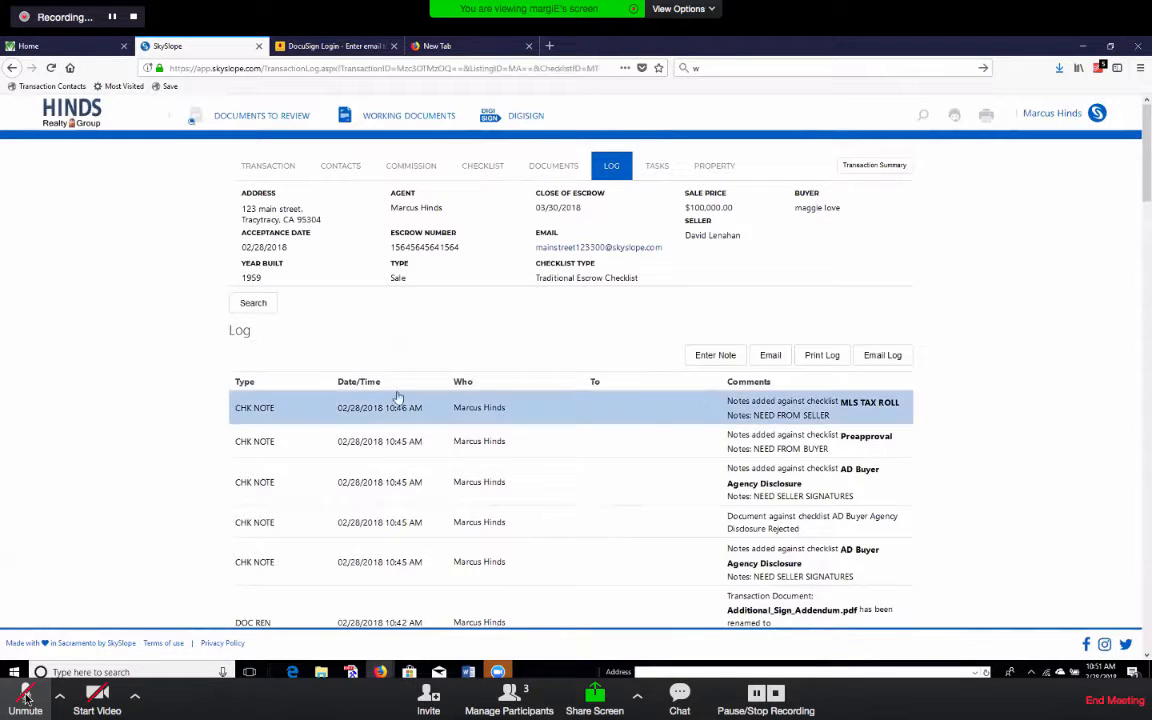
Return to the broker home and open Manage Transactions, showing 123 main street as Pending.
click(73, 117)
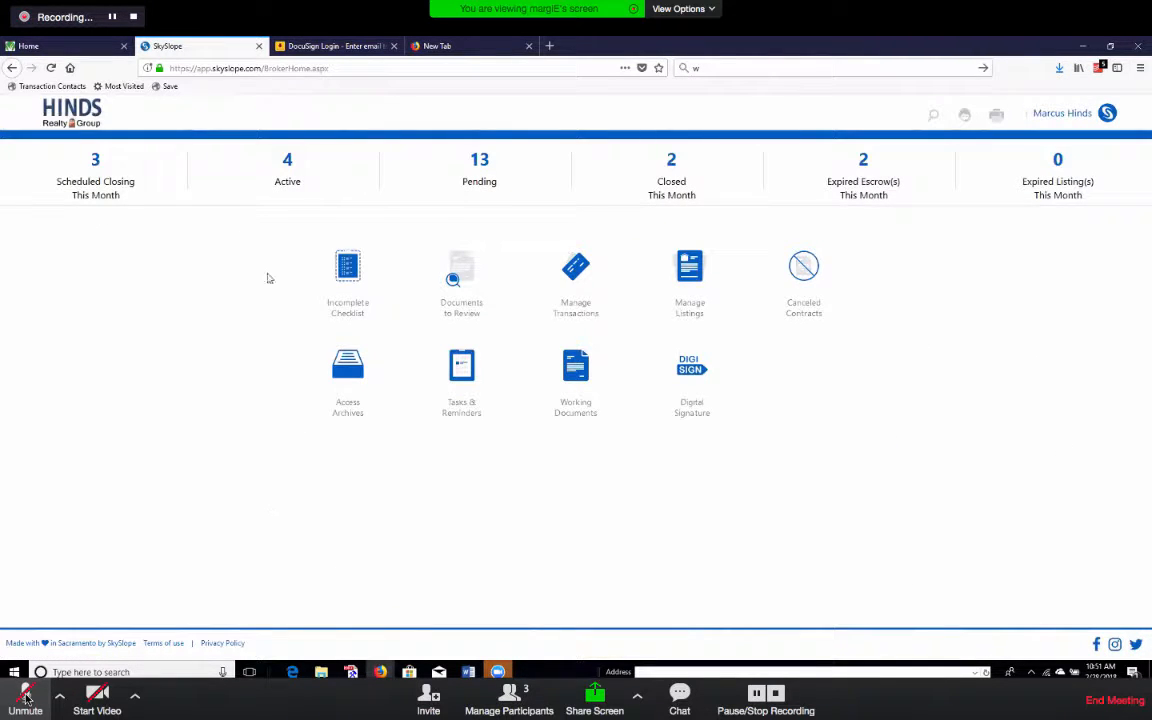
click(577, 263)
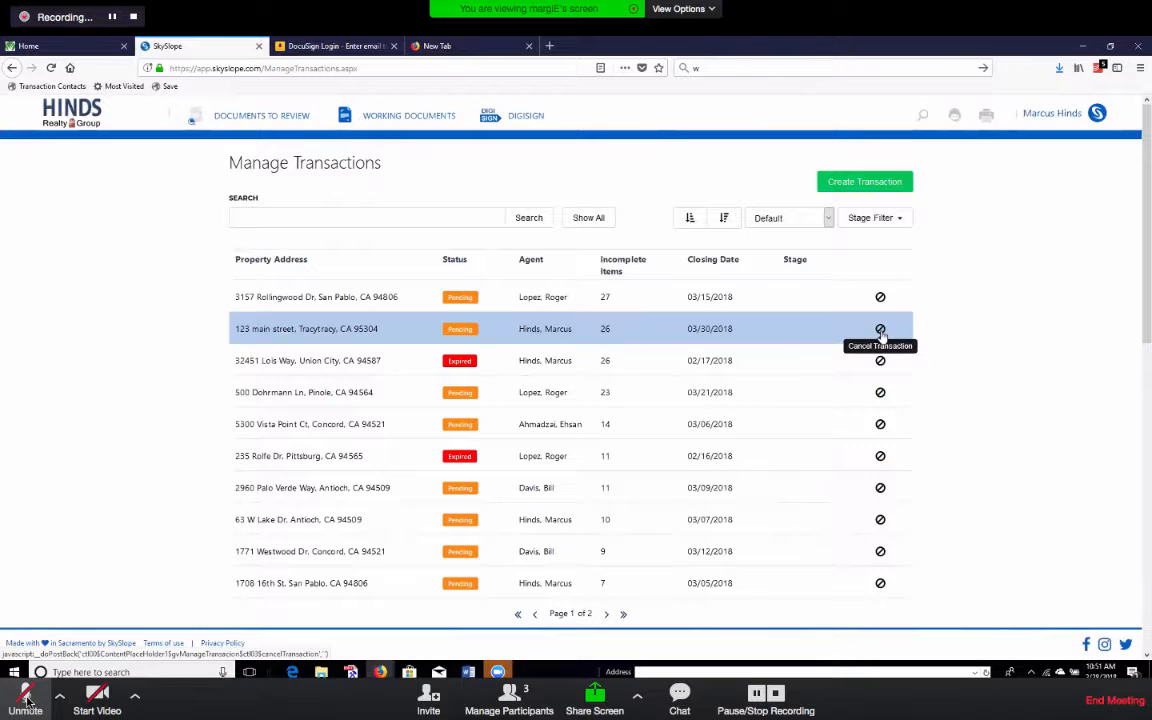
Unmute and re-mute the meeting microphone three times to speak.
click(25, 697)
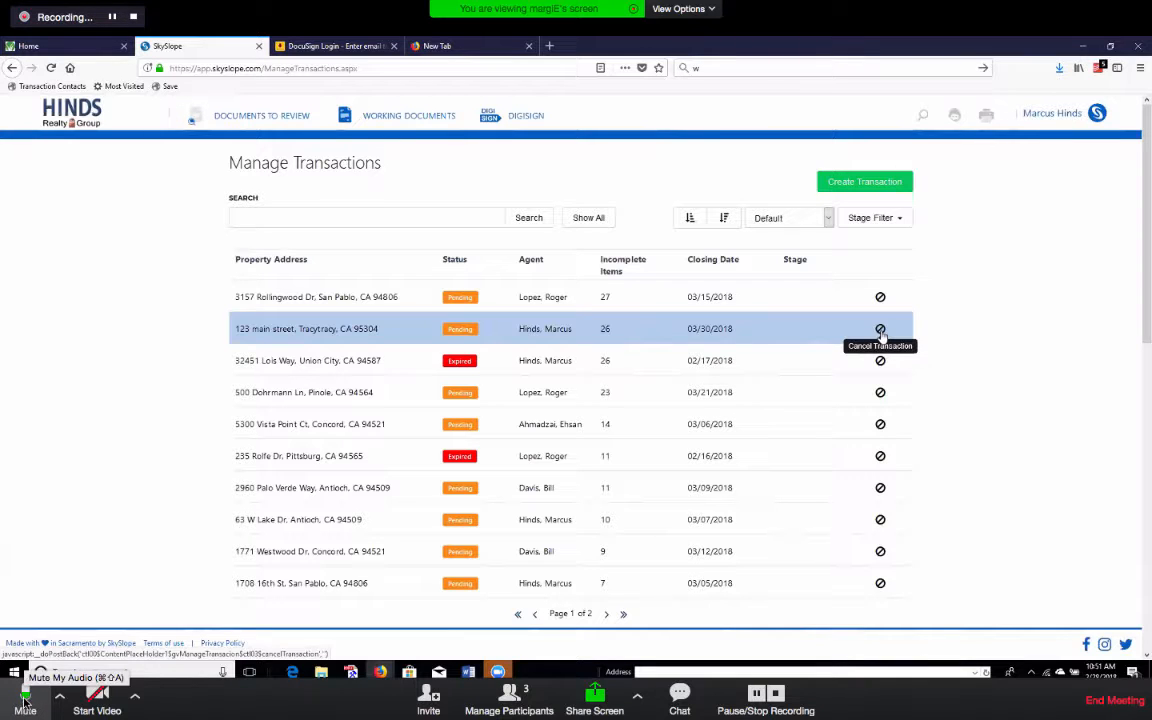
click(25, 697)
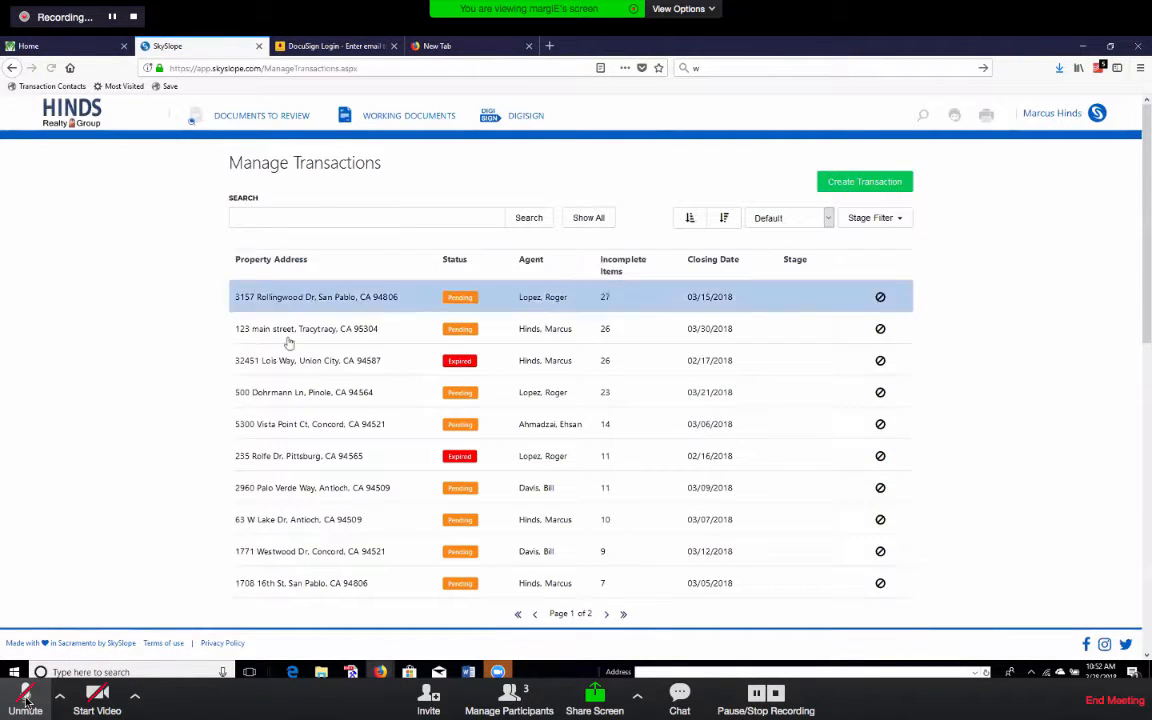
click(26, 699)
click(26, 699)
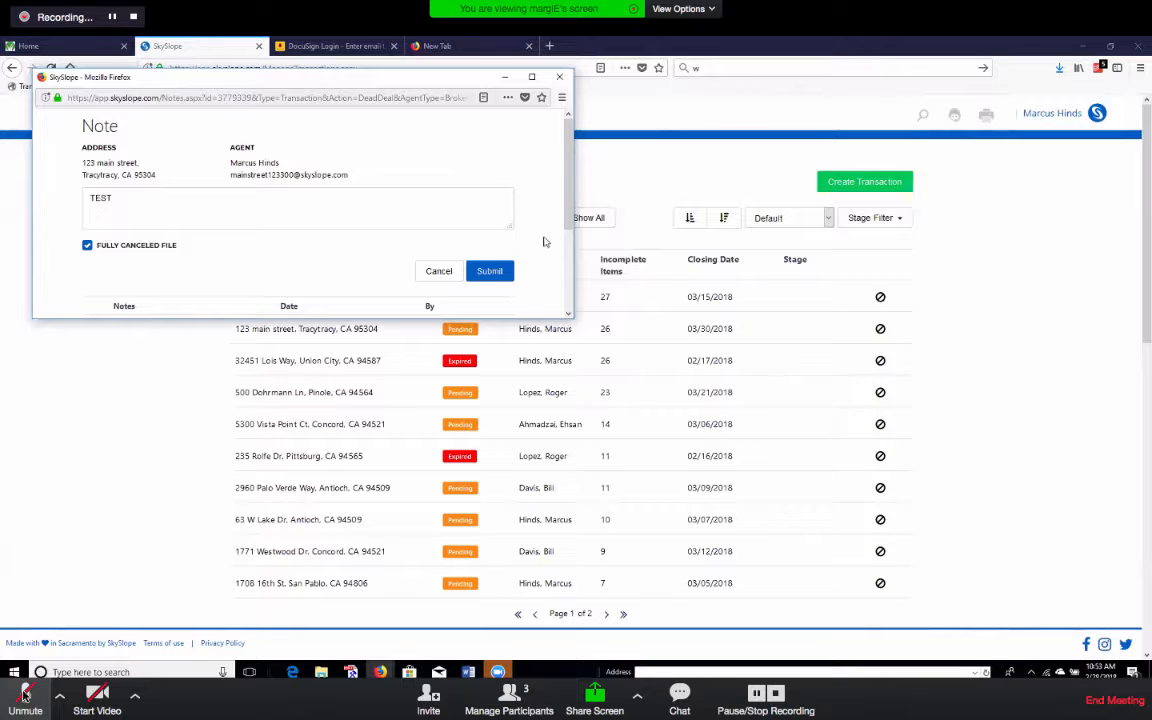
click(25, 695)
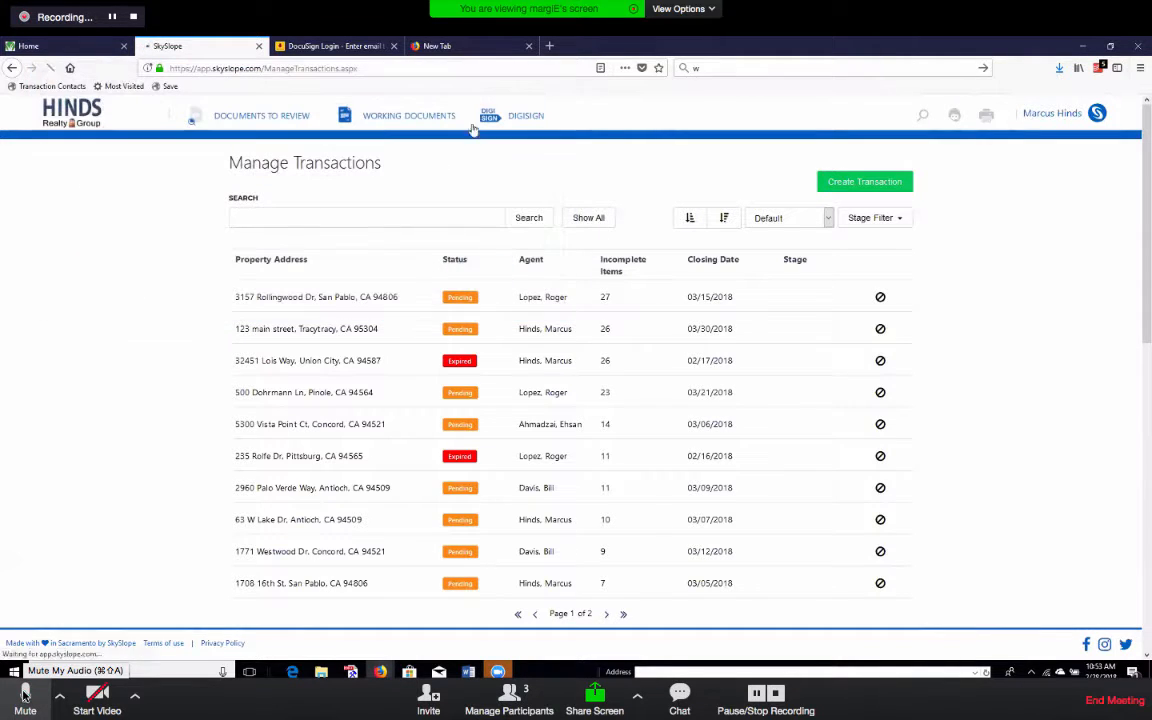
click(25, 693)
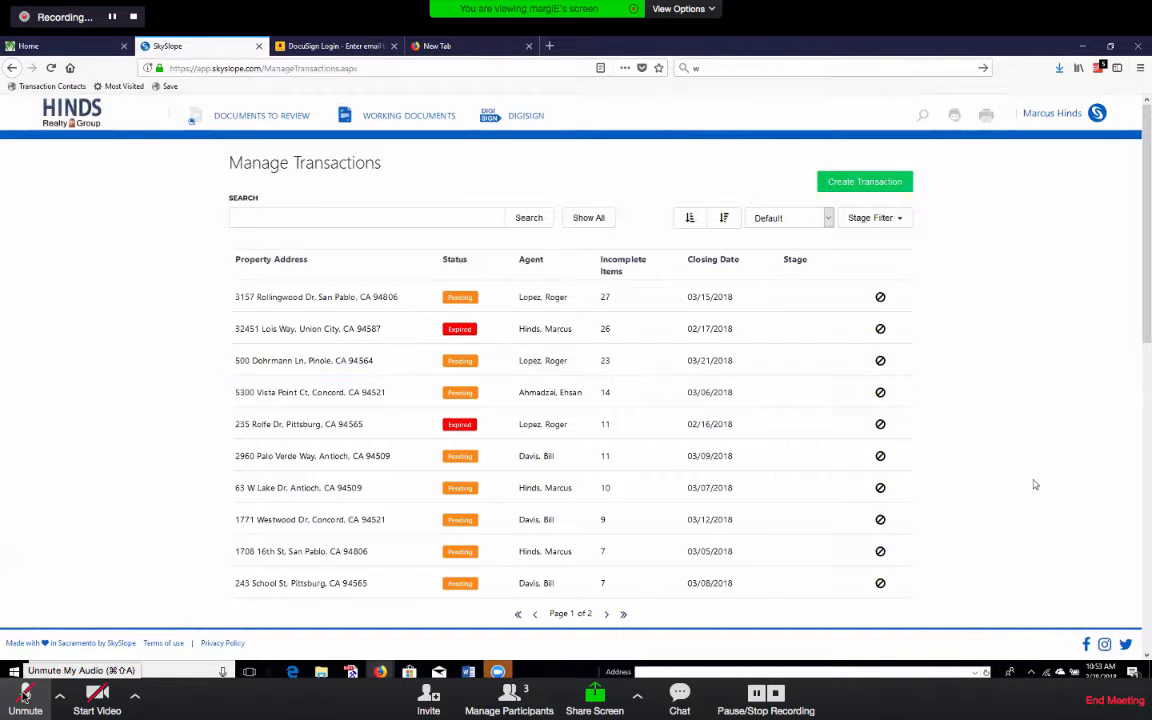
Return to the broker home, where the open-tasks prompt for cancelled 123 main street appears.
scroll(1036, 483, down, 3)
scroll(1036, 483, up, 3)
click(78, 119)
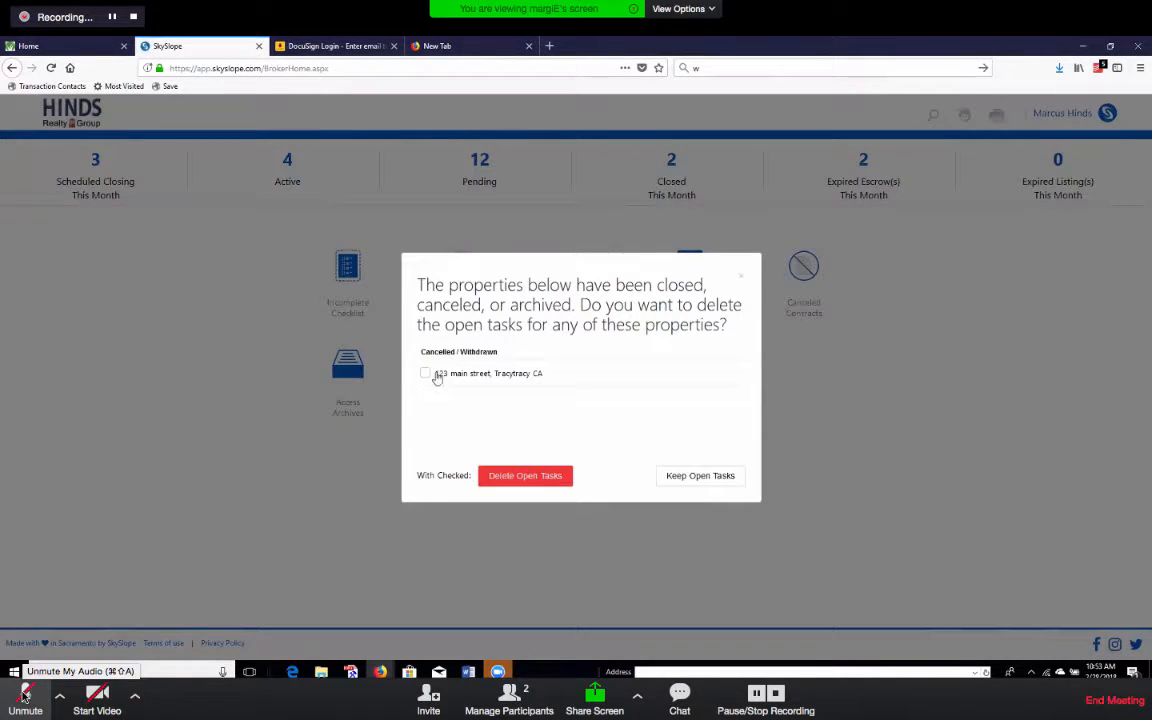
Delete the open tasks for cancelled 123 main street, then open the 12 pending transactions.
click(425, 373)
click(551, 477)
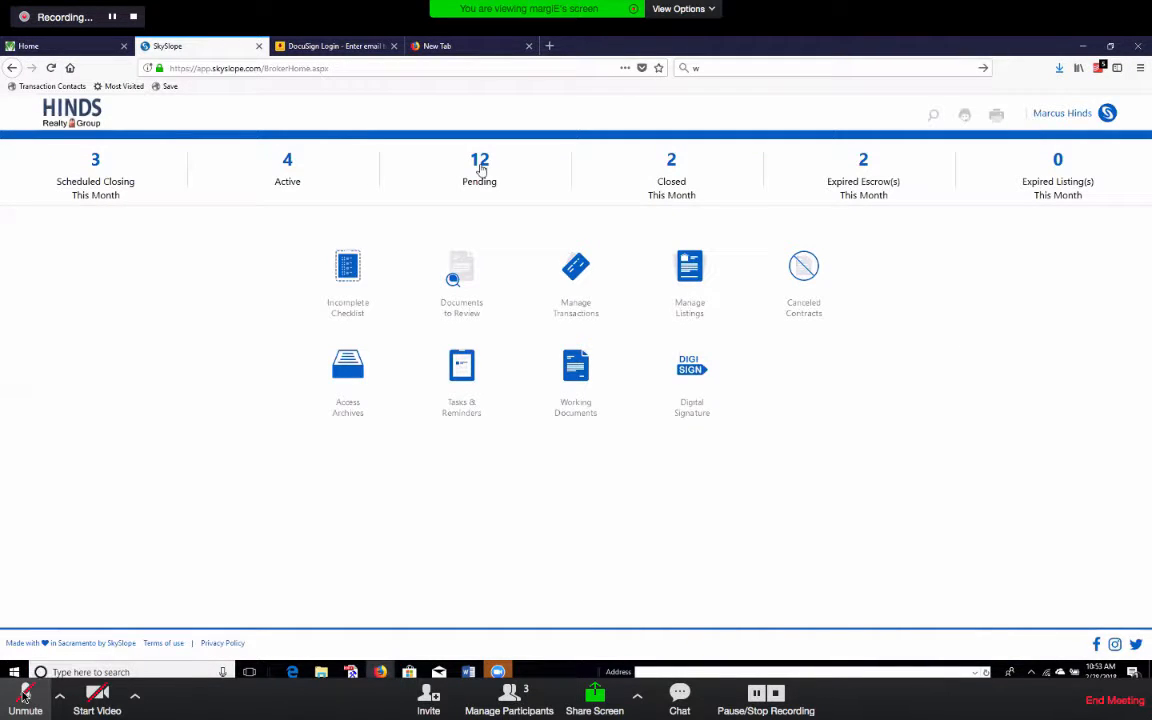
click(481, 167)
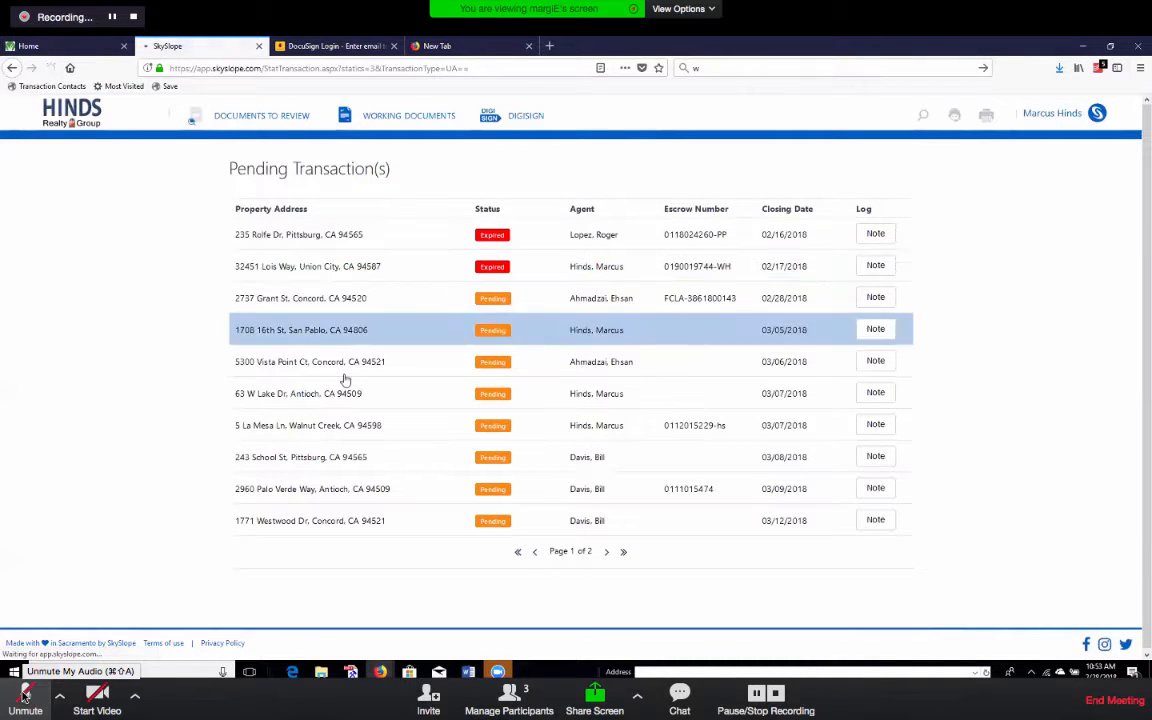
click(290, 266)
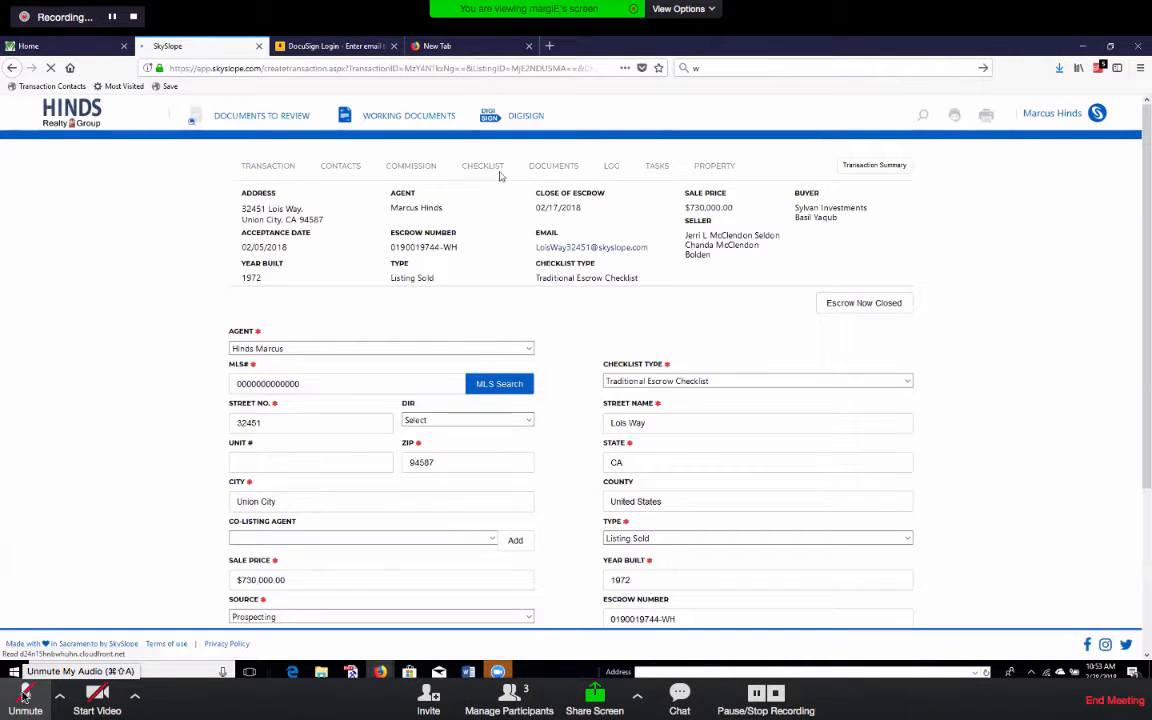
click(561, 166)
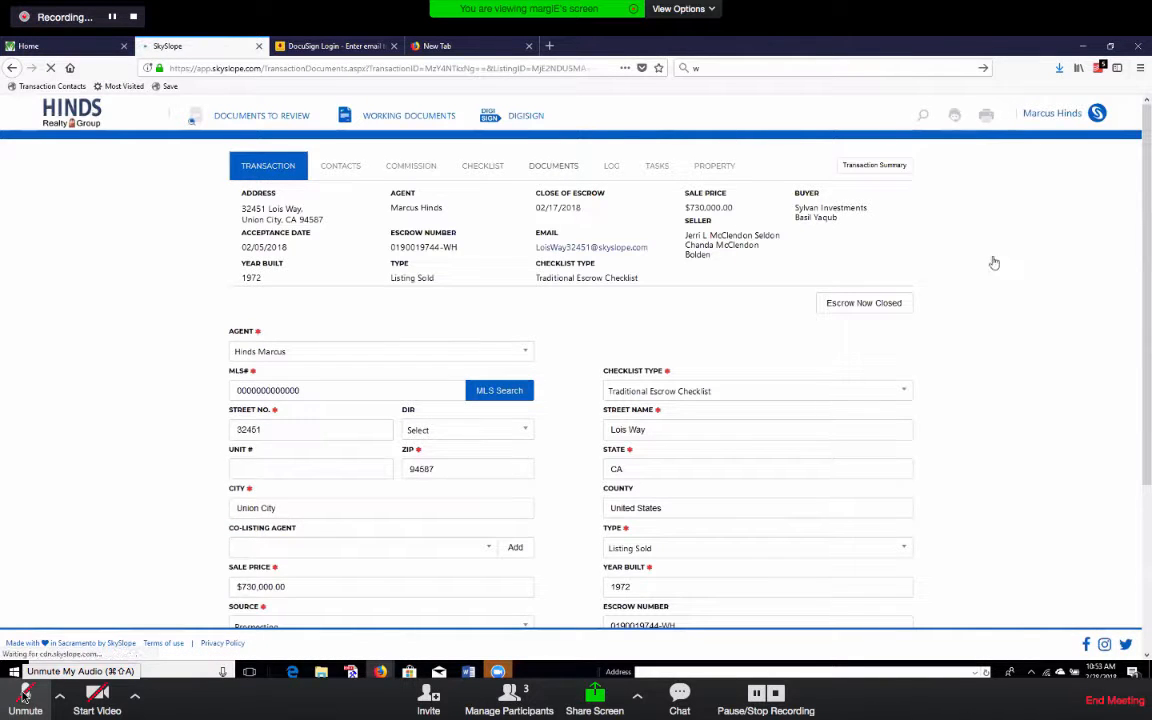
scroll(986, 362, down, 5)
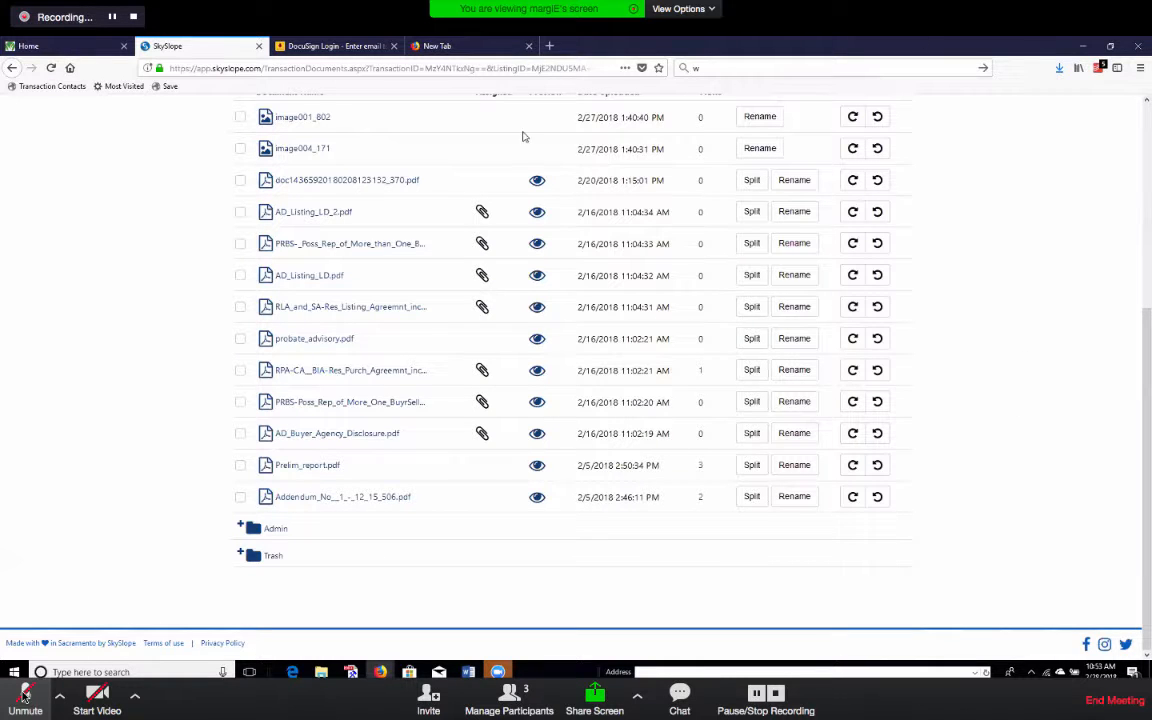
Select AD_Listing_LD_2.pdf, the PRBS document, AD_Listing_LD.pdf and the RLA listing agreement.
click(240, 212)
click(240, 245)
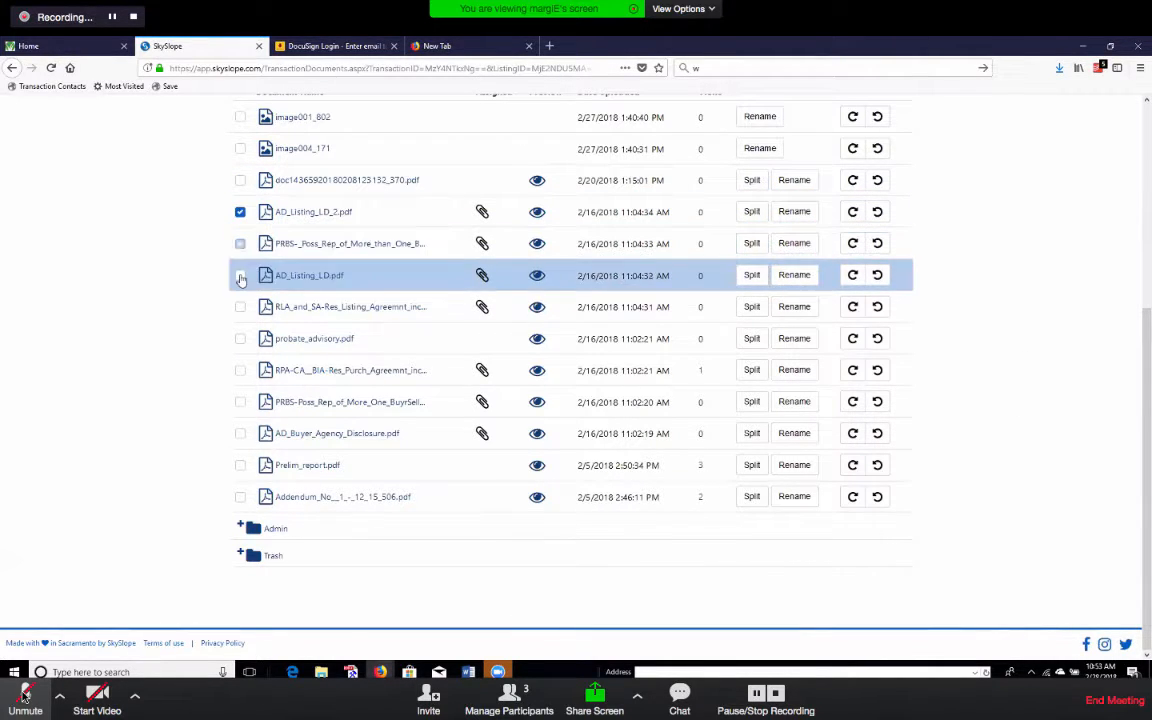
click(240, 276)
click(240, 308)
scroll(1025, 489, up, 2)
scroll(1025, 489, up, 2)
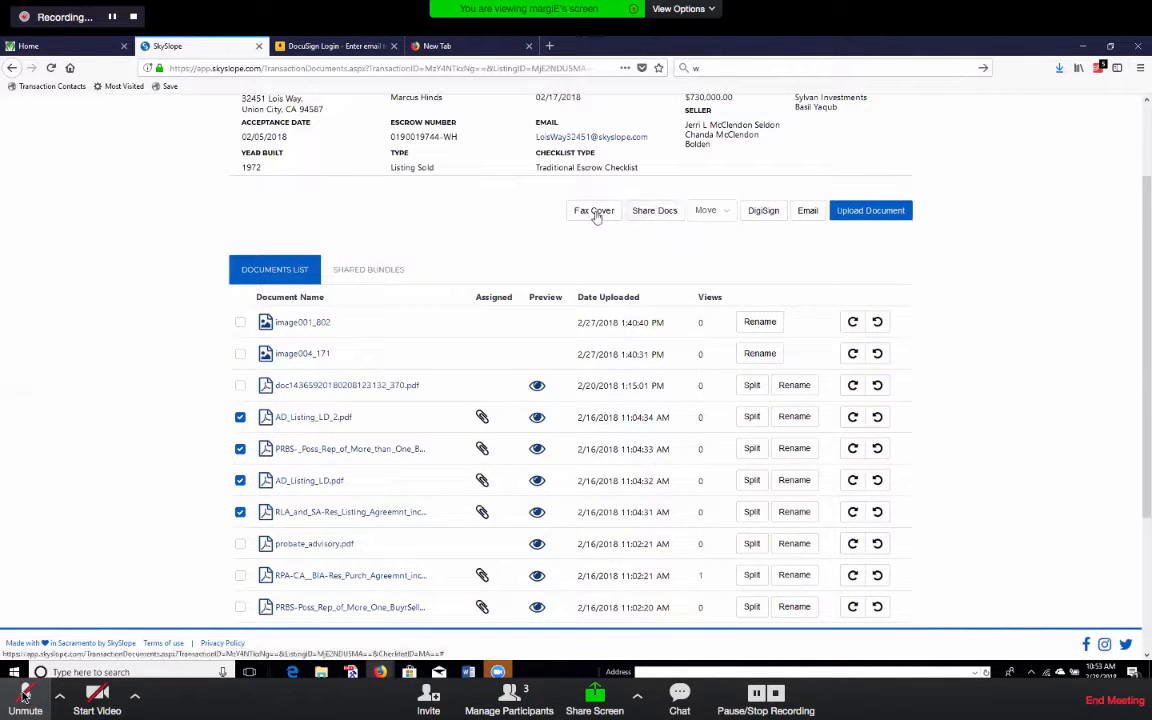
Share the selected documents as bundle 'RPA ITEMS' and copy its share link.
click(647, 211)
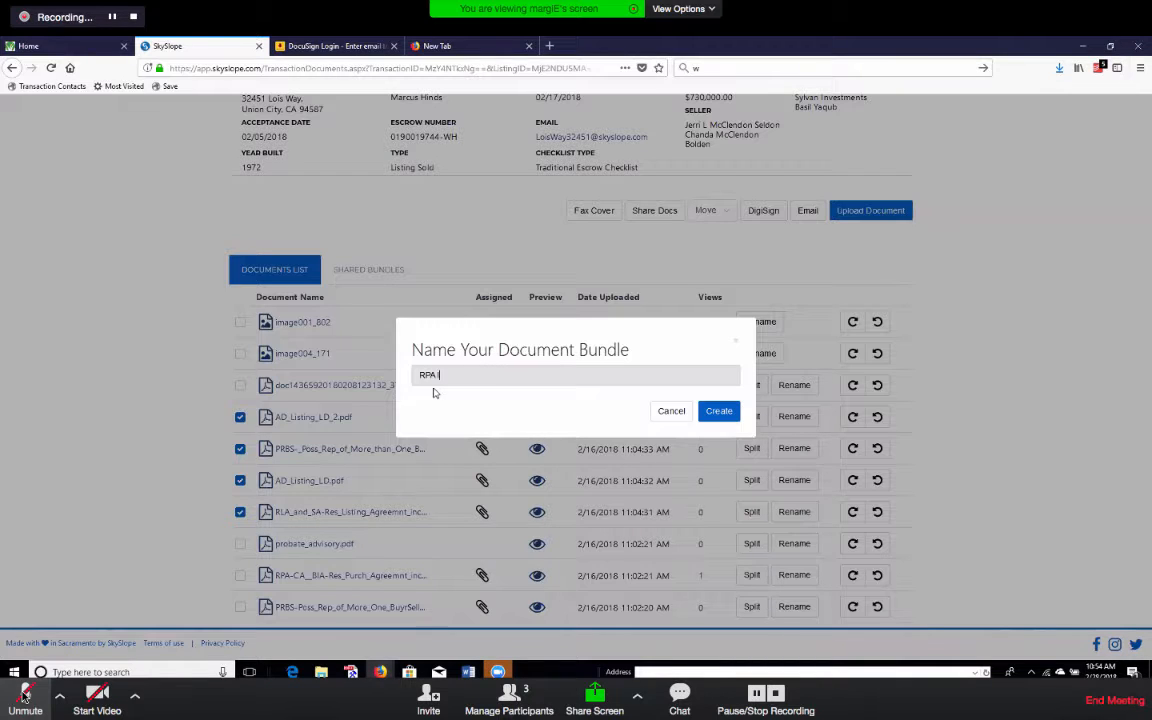
text(MS)
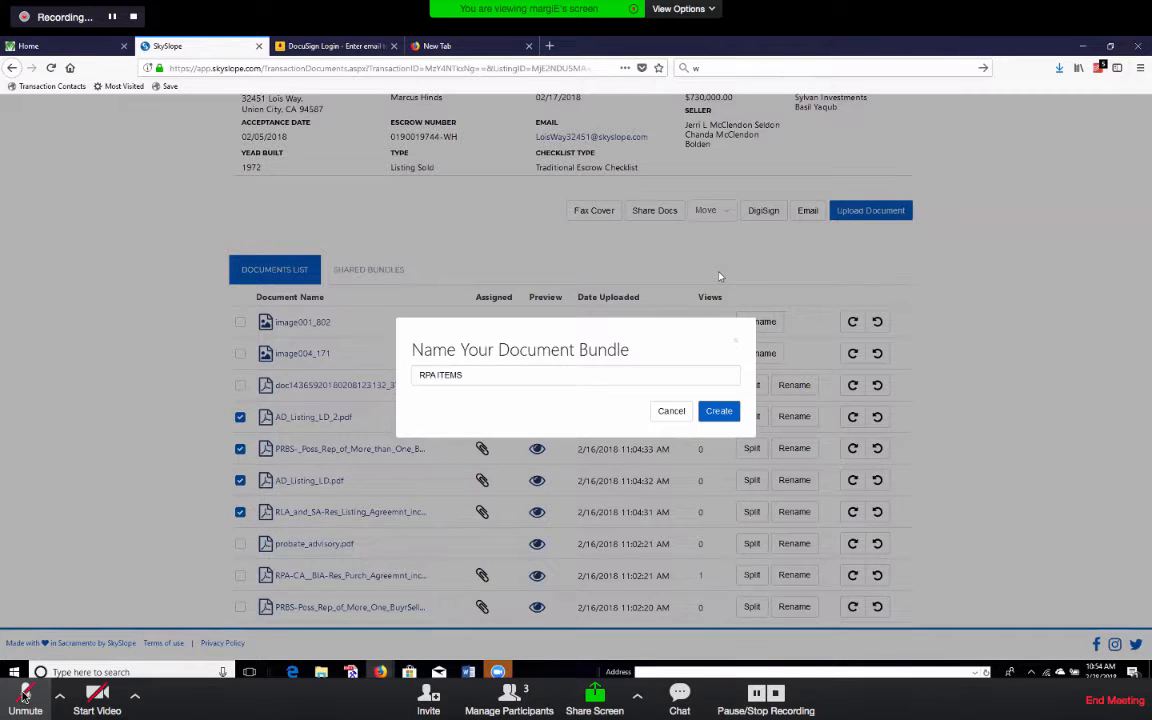
click(720, 412)
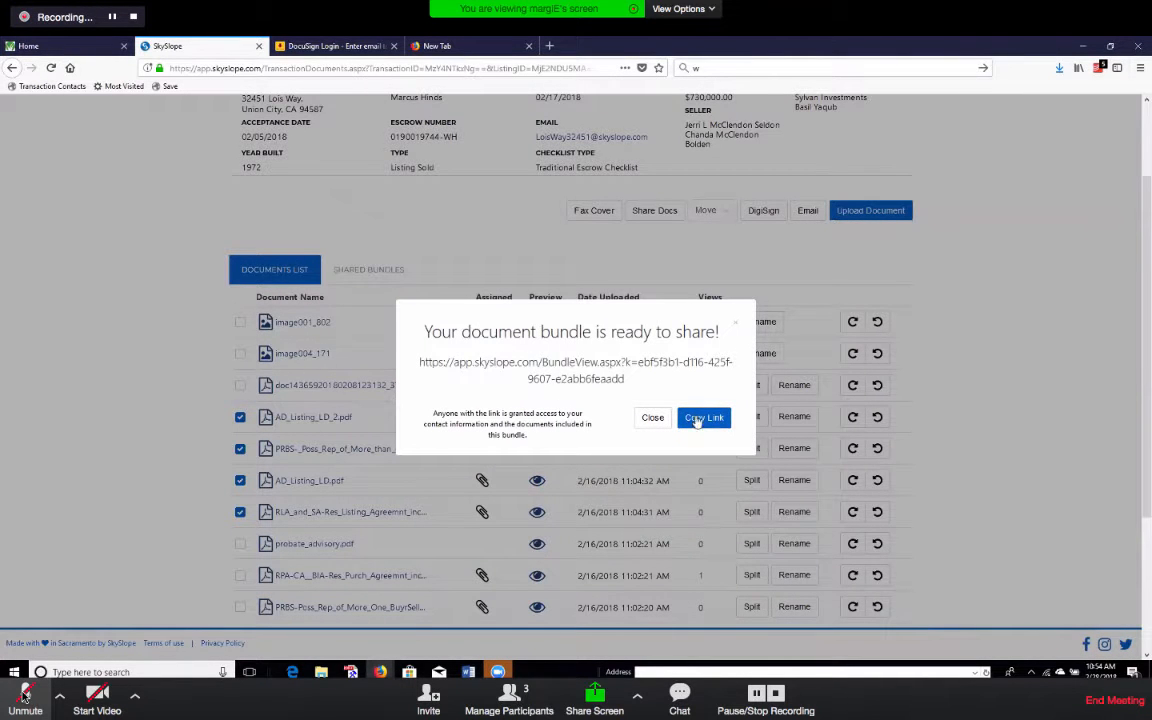
click(705, 417)
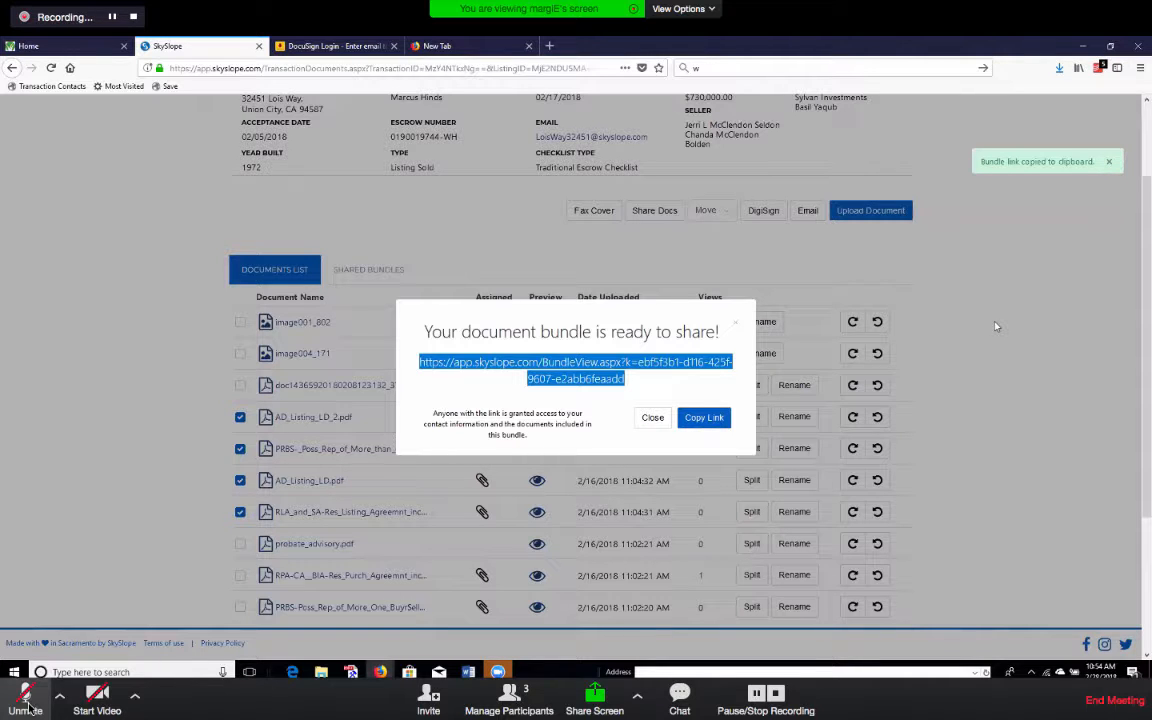
click(653, 418)
Uncheck all the selected documents and return to the broker home dashboard.
click(27, 705)
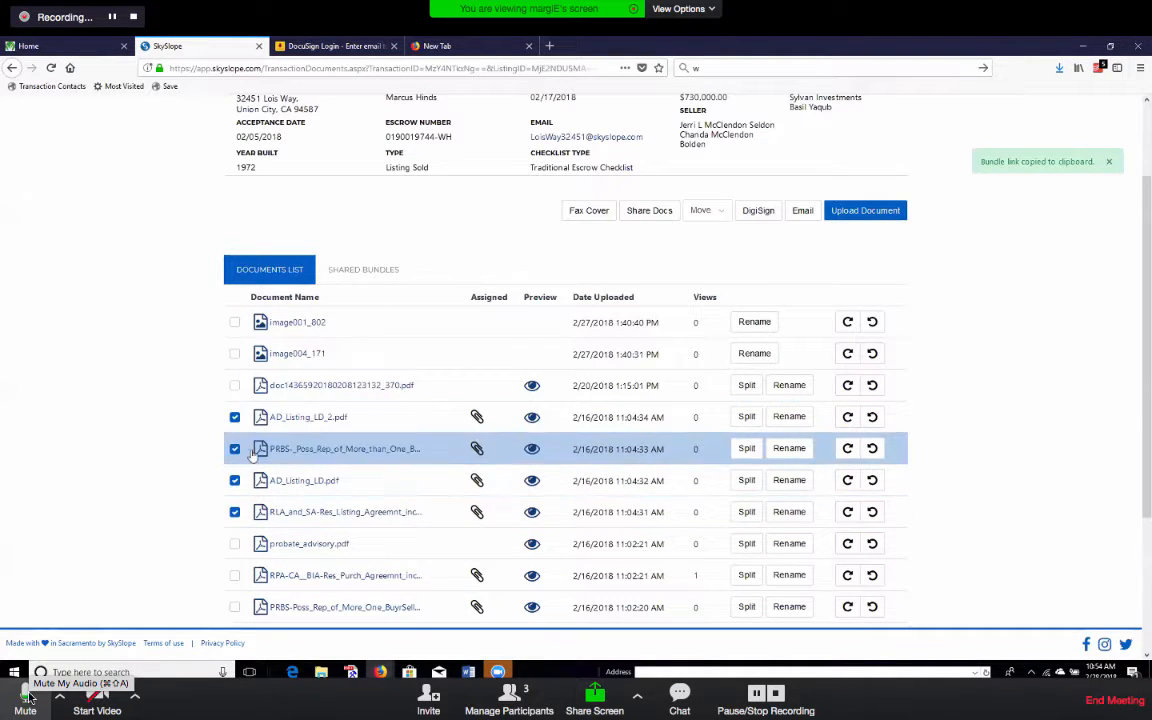
scroll(862, 283, up, 1)
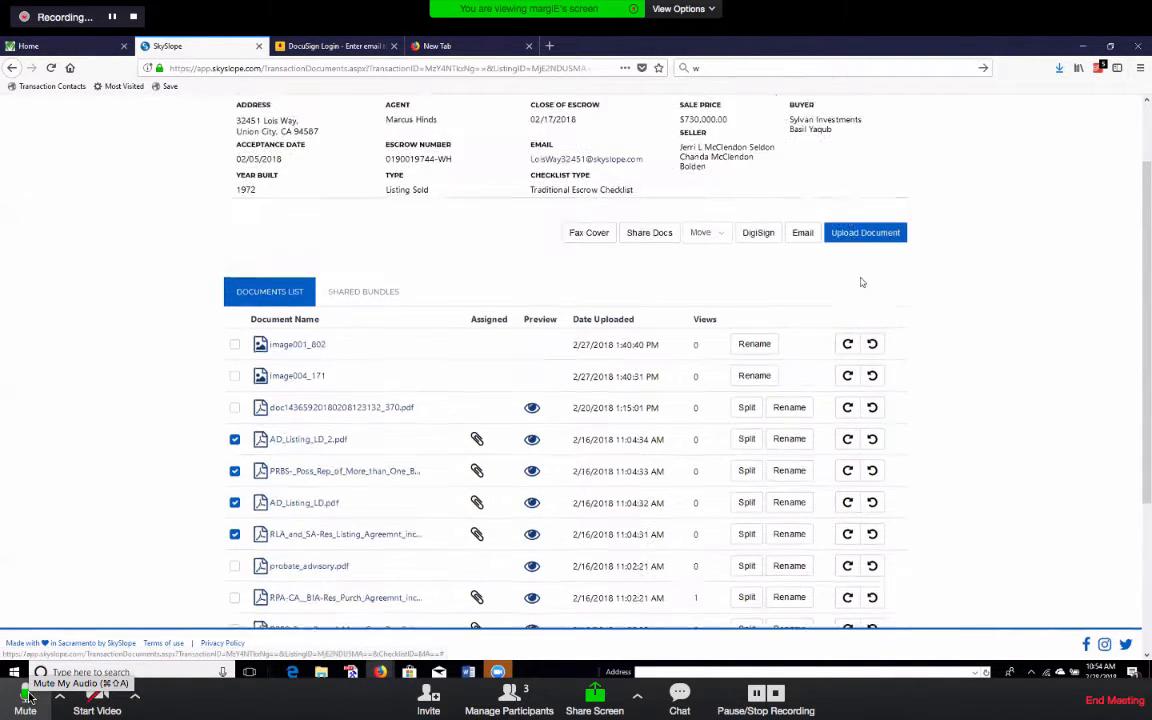
scroll(862, 283, up, 2)
scroll(930, 340, down, 3)
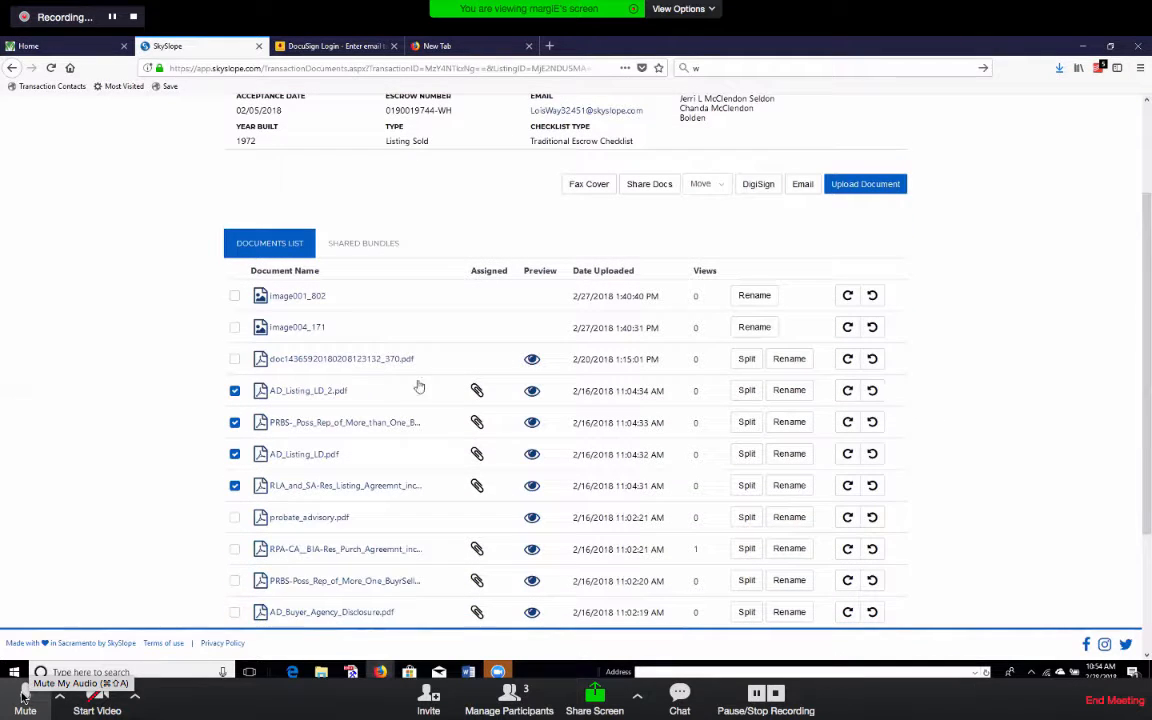
click(234, 454)
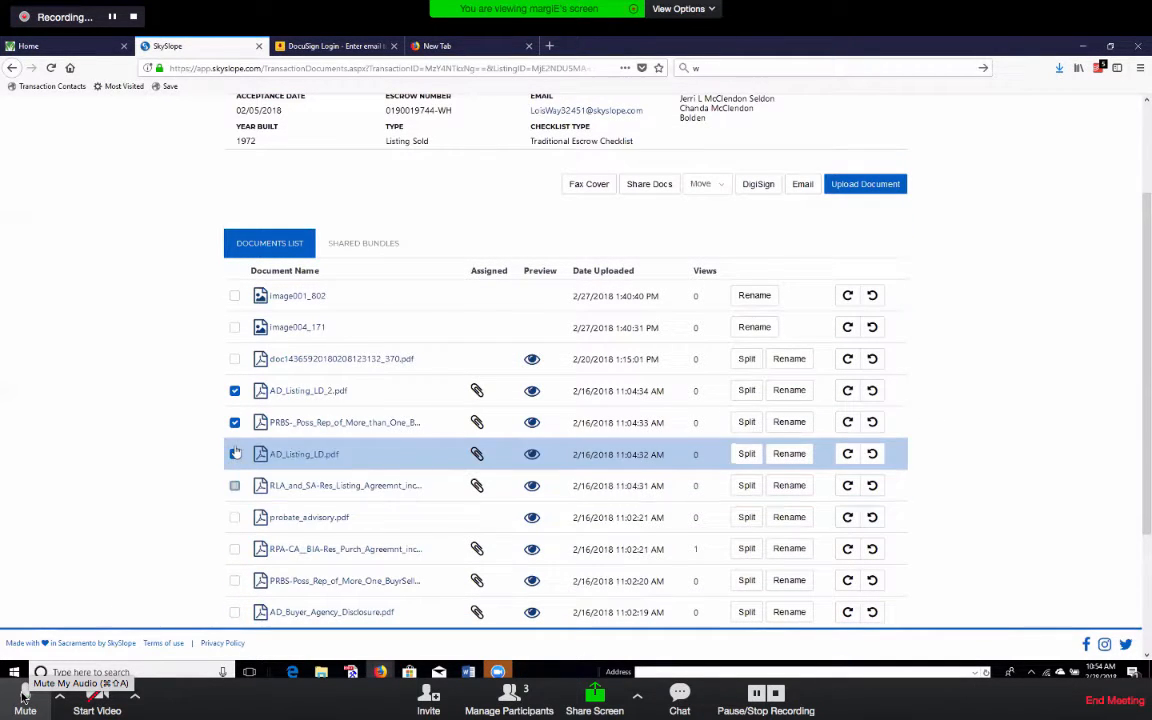
click(234, 422)
scroll(1040, 362, up, 3)
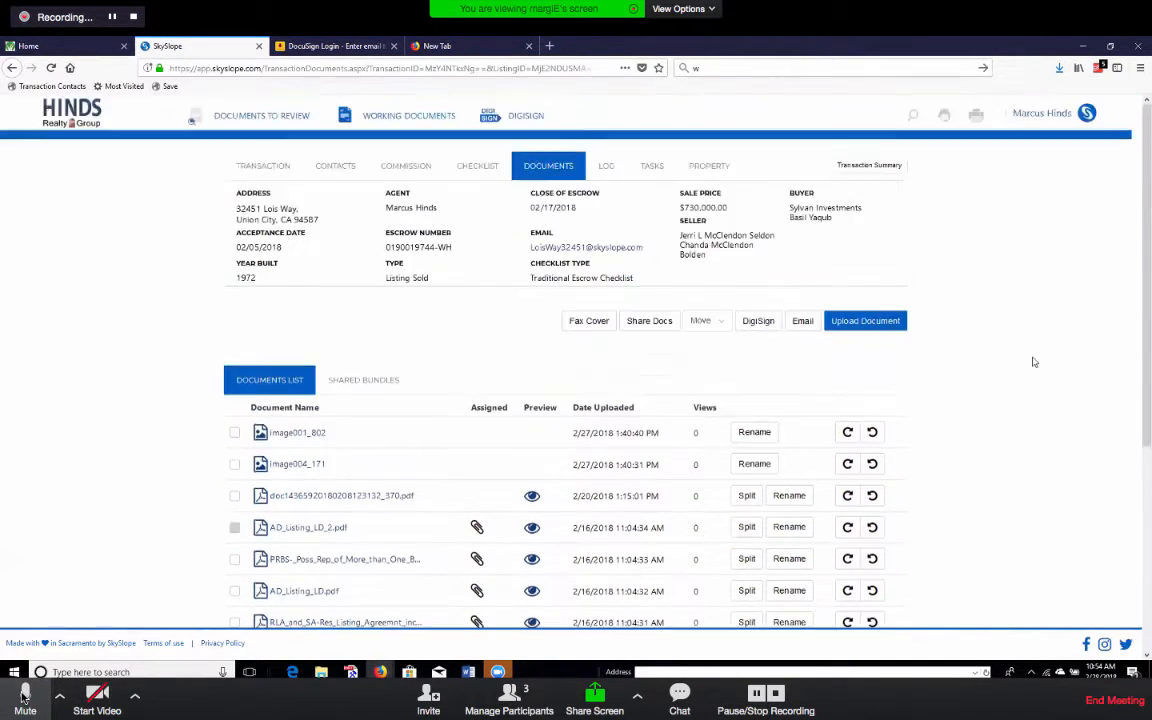
click(24, 697)
click(51, 68)
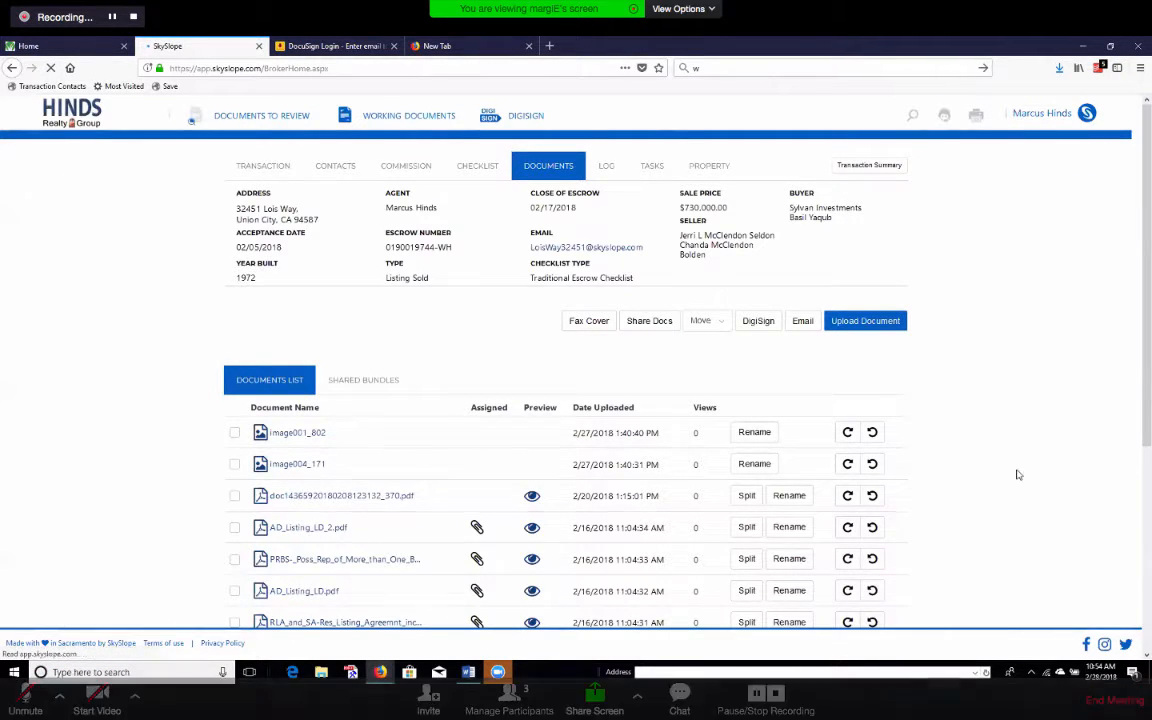
Toggle the meeting microphone on and off while on the broker home dashboard.
click(24, 697)
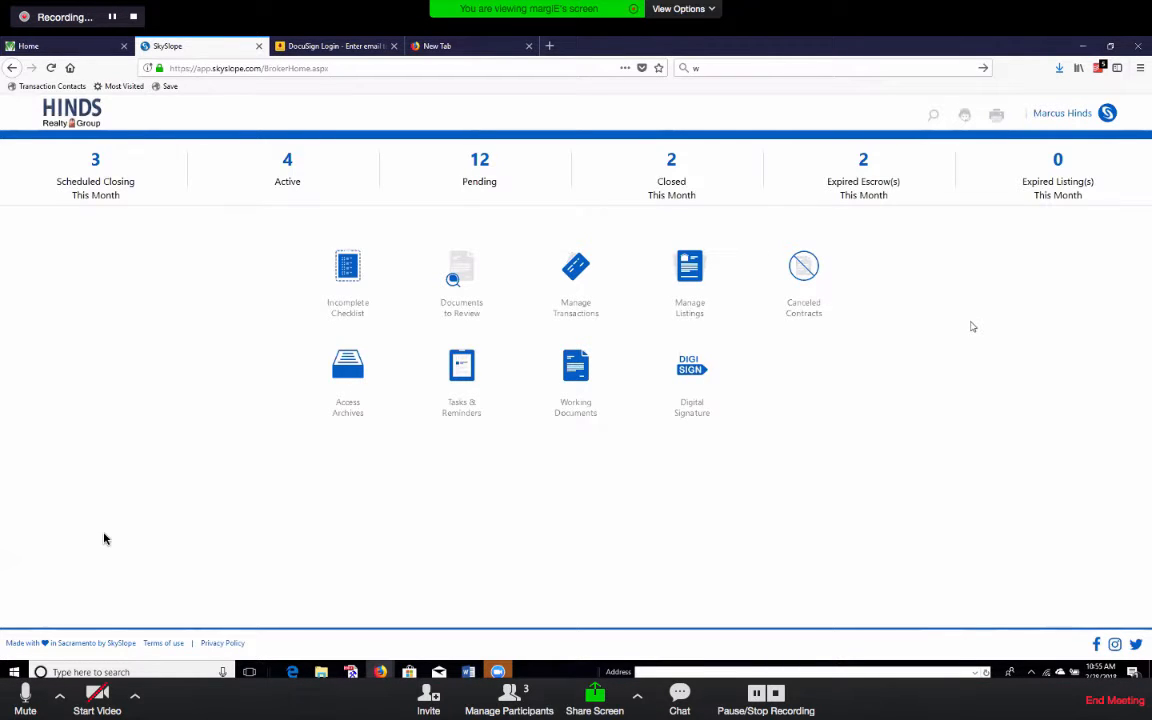
click(24, 695)
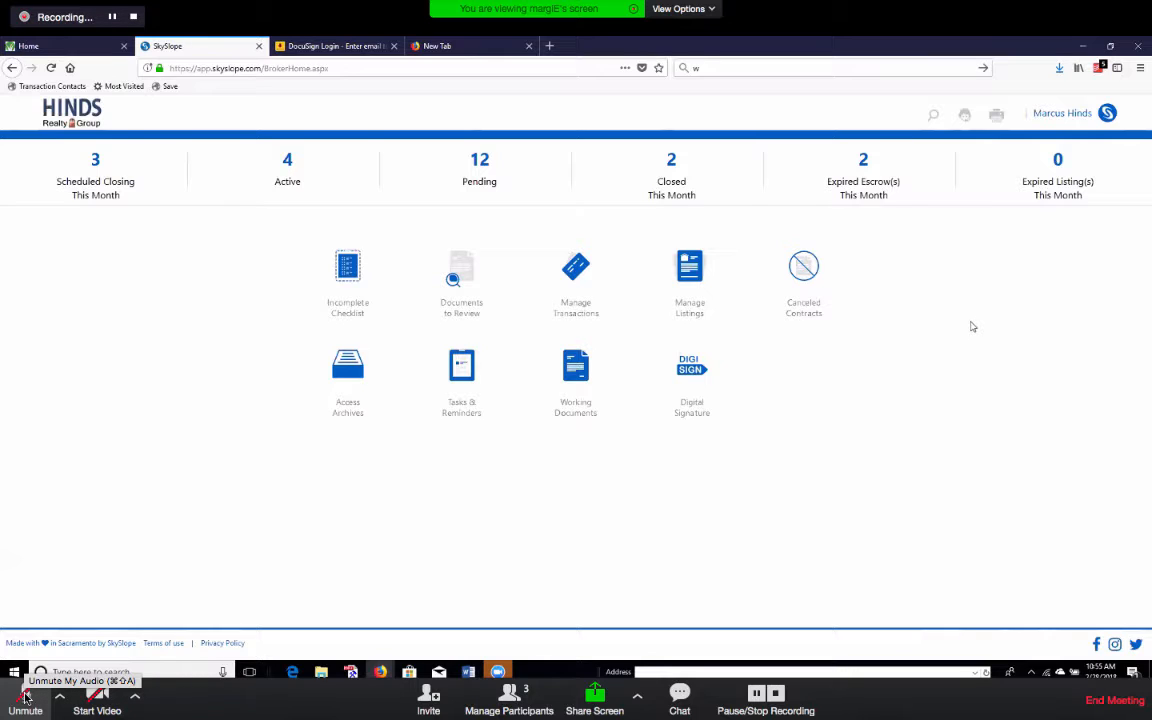
click(26, 697)
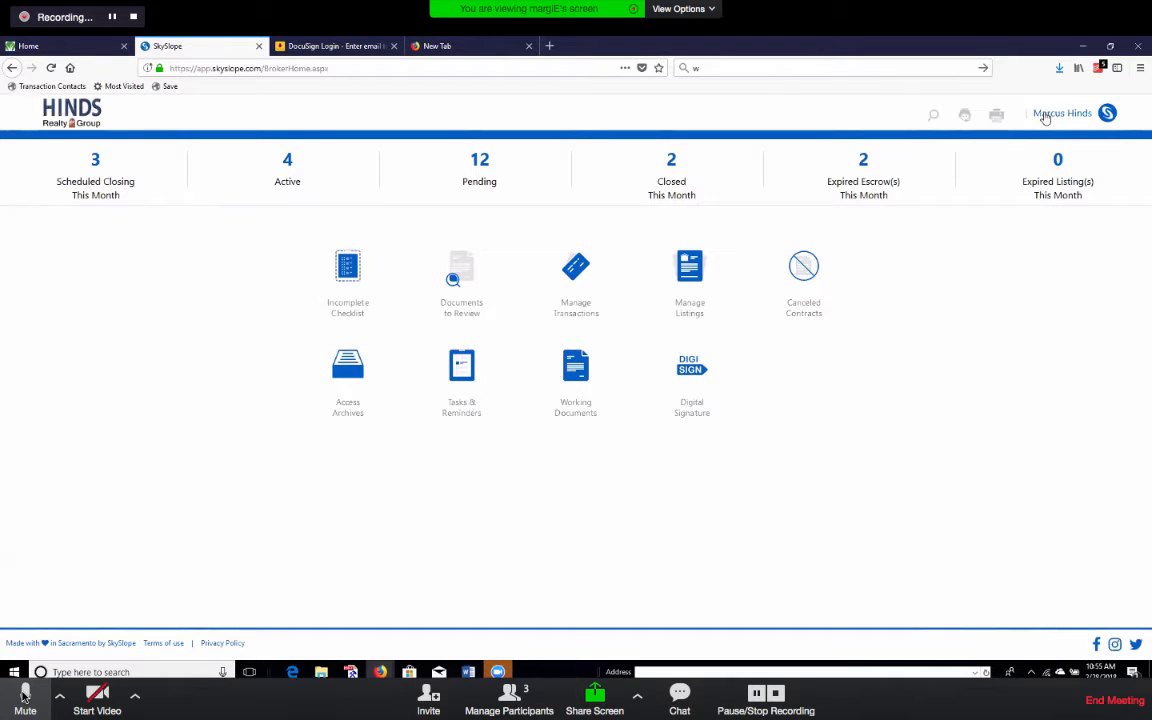
click(24, 697)
click(24, 695)
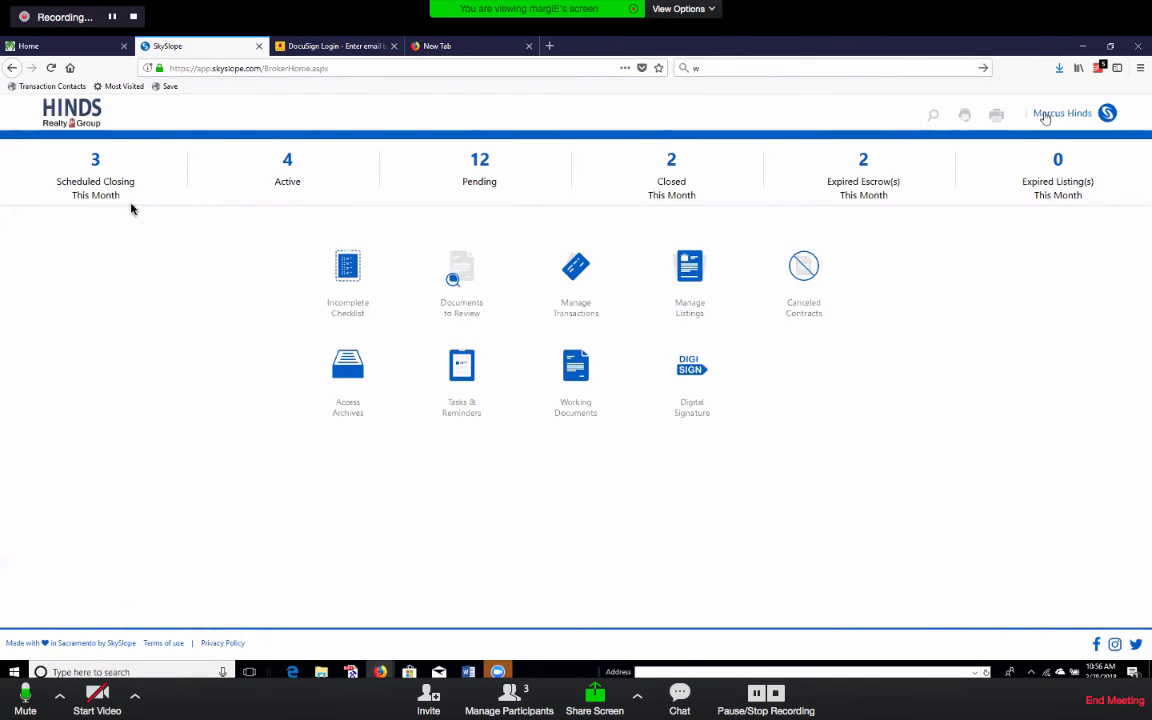
Pause the Zoom recording, exit full screen, and bring the Camtasia 2 editor forward.
click(114, 18)
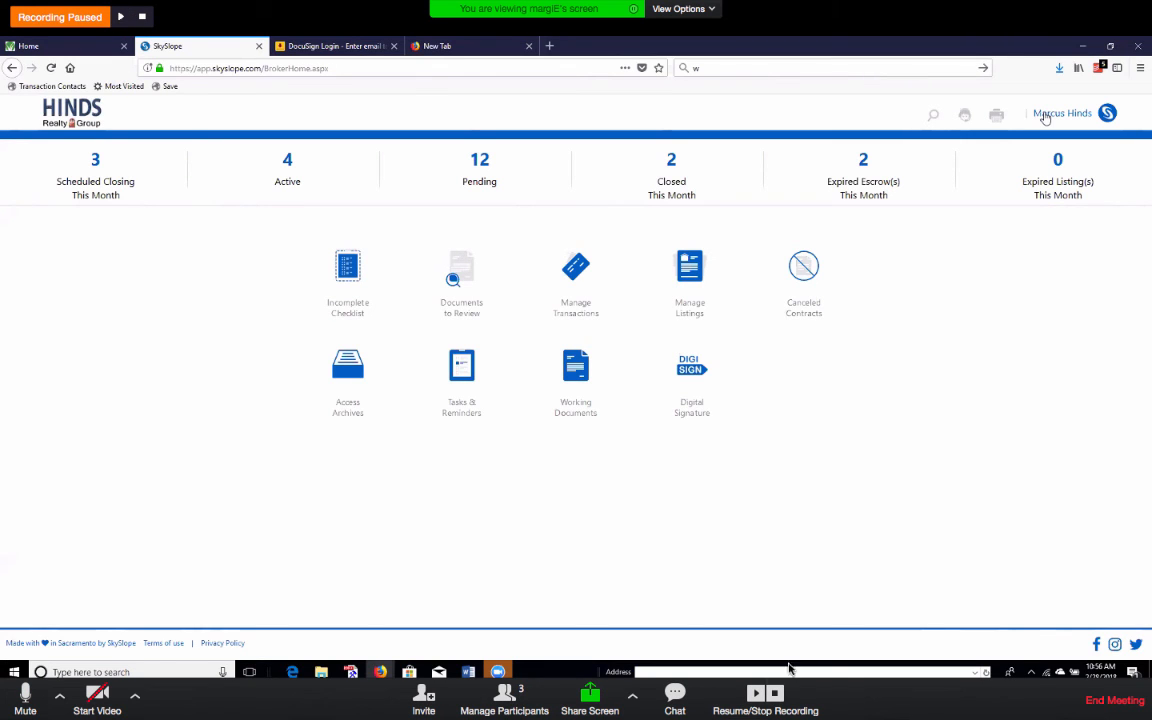
key(Escape)
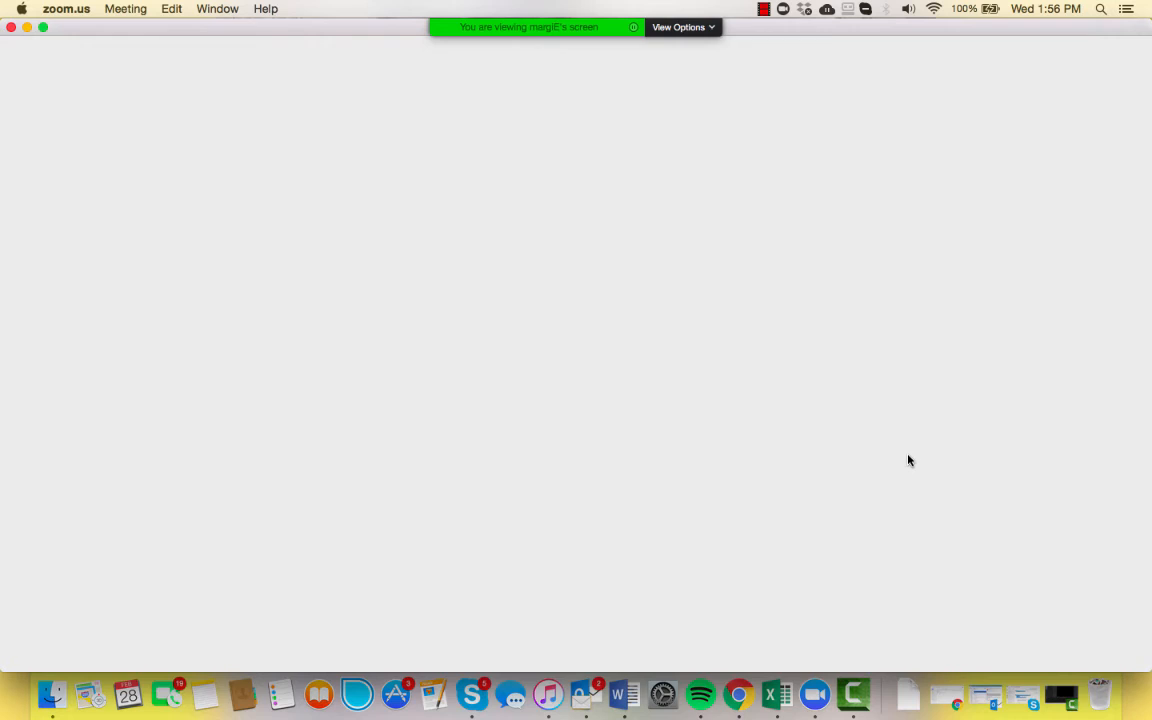
click(853, 693)
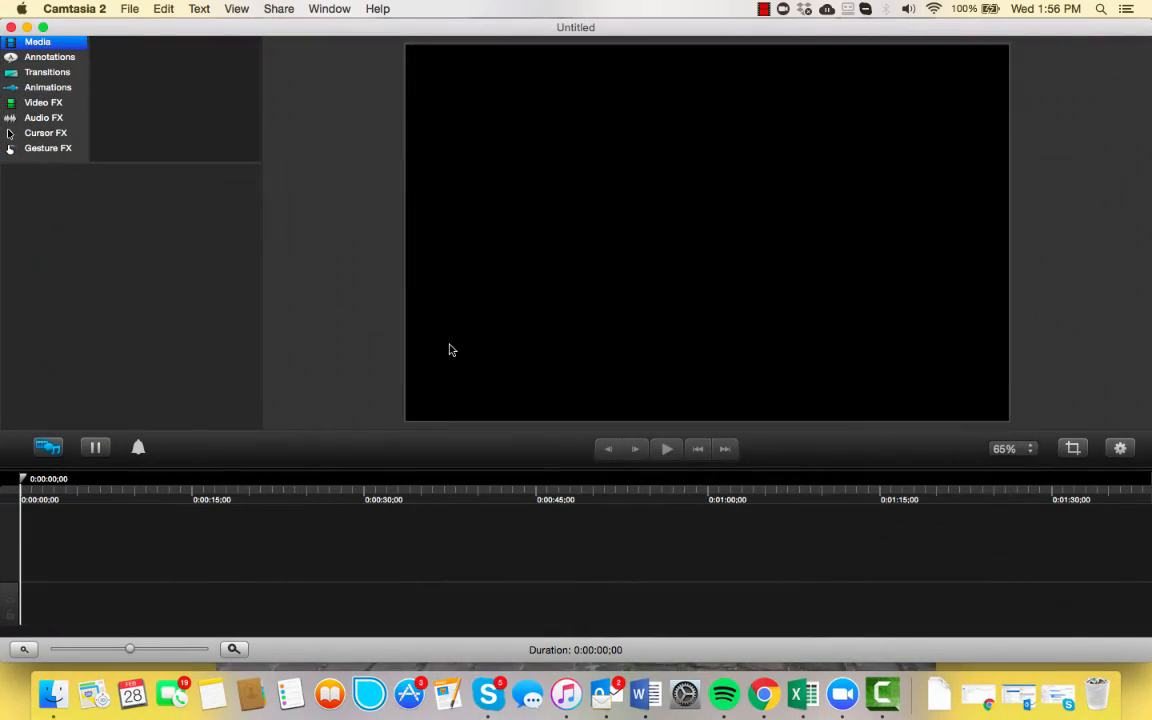